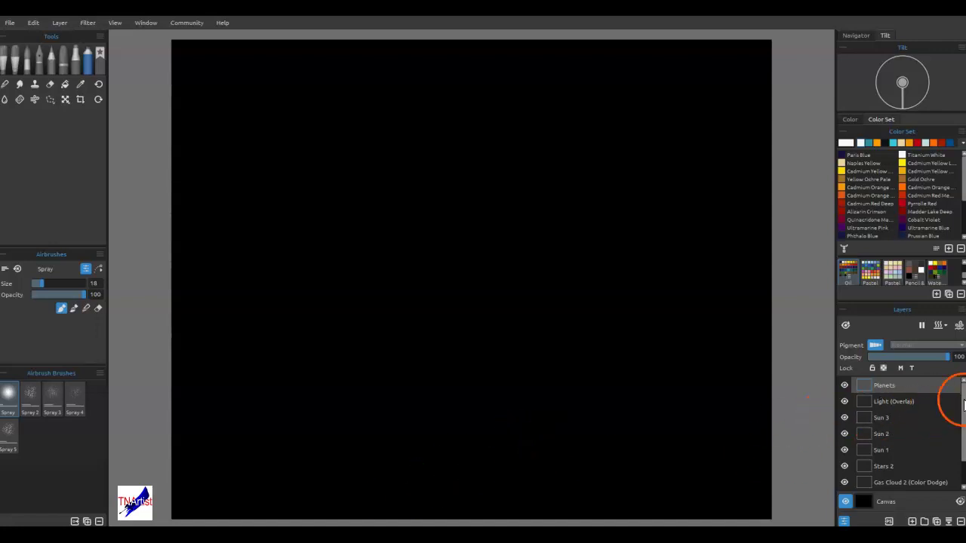
Select the Gas Cloud 1 layer at the bottom of the layer stack
{"action": "scroll", "coordinate": [958, 422], "scroll_direction": "down", "scroll_amount": 2}
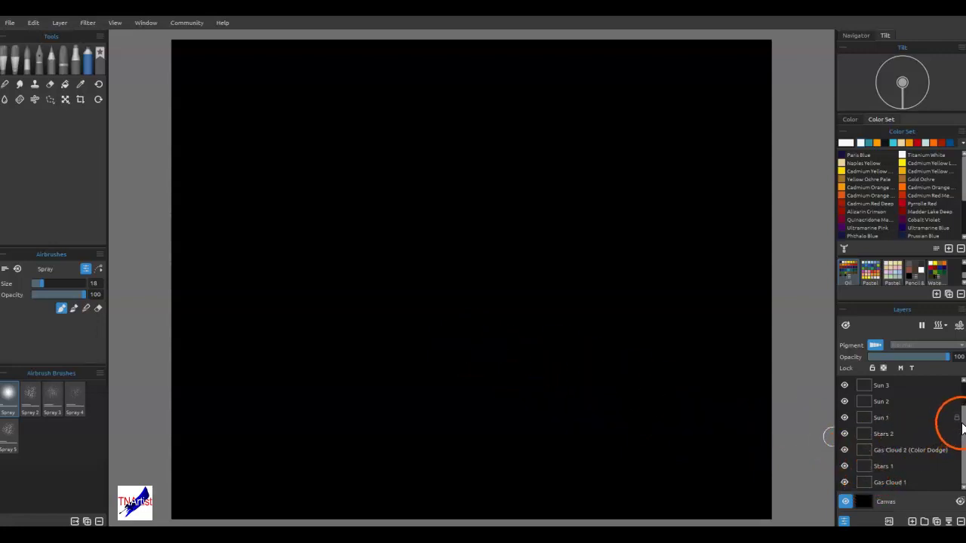
{"action": "mouse_move", "coordinate": [965, 426]}
{"action": "left_mouse_down"}
{"action": "mouse_move", "coordinate": [964, 401]}
{"action": "mouse_move", "coordinate": [964, 423]}
{"action": "left_mouse_up"}
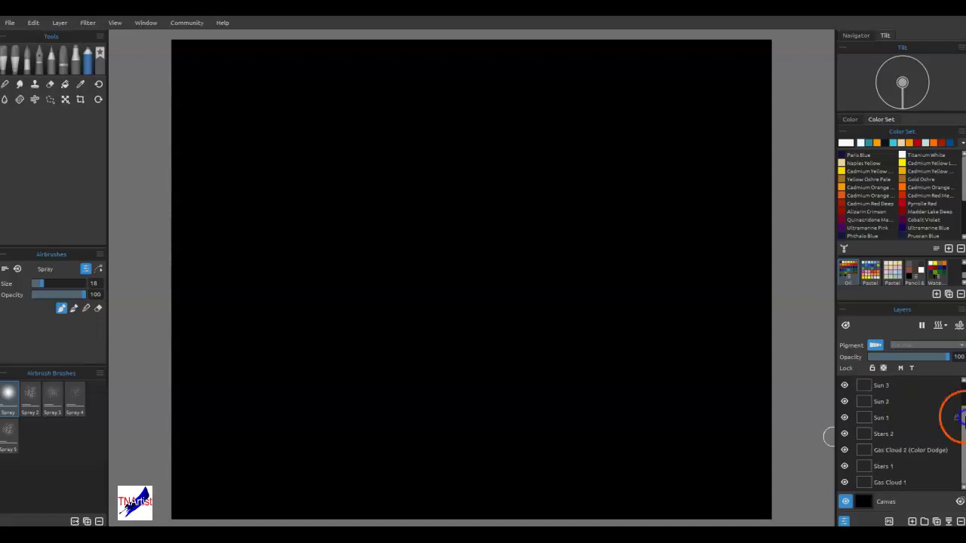
{"action": "left_click", "coordinate": [897, 480]}
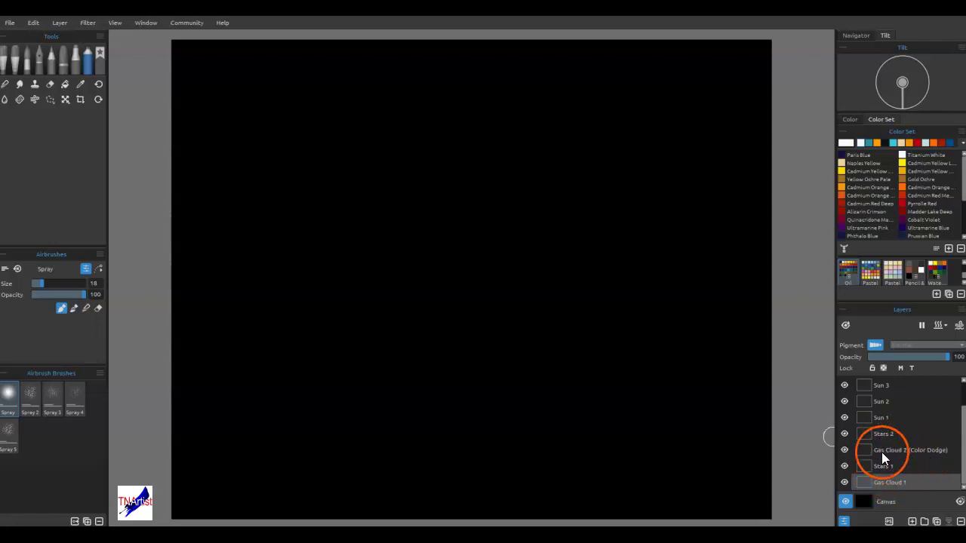
{"action": "left_click_drag", "start_coordinate": [964, 456], "coordinate": [942, 423]}
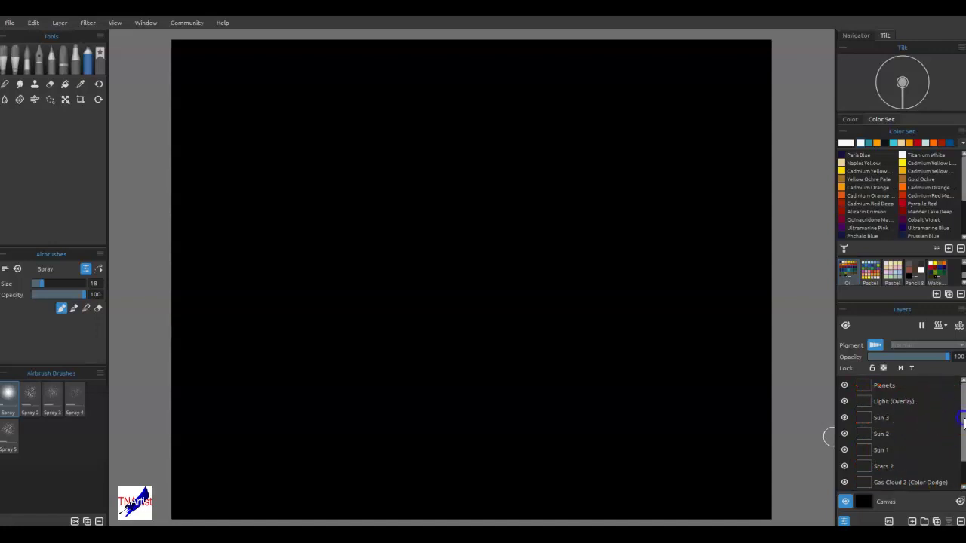
{"action": "left_click_drag", "start_coordinate": [963, 422], "coordinate": [963, 445]}
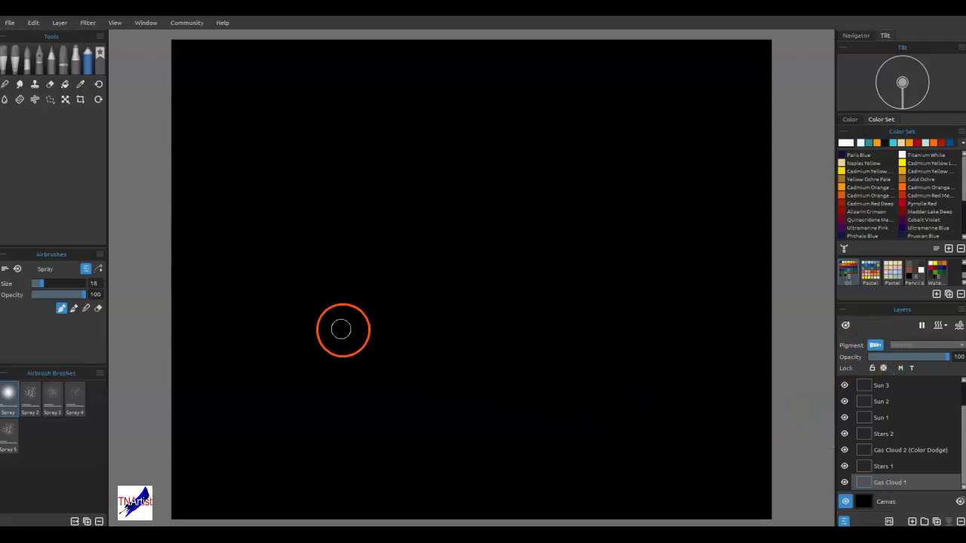
{"action": "left_click_drag", "start_coordinate": [336, 326], "coordinate": [335, 326]}
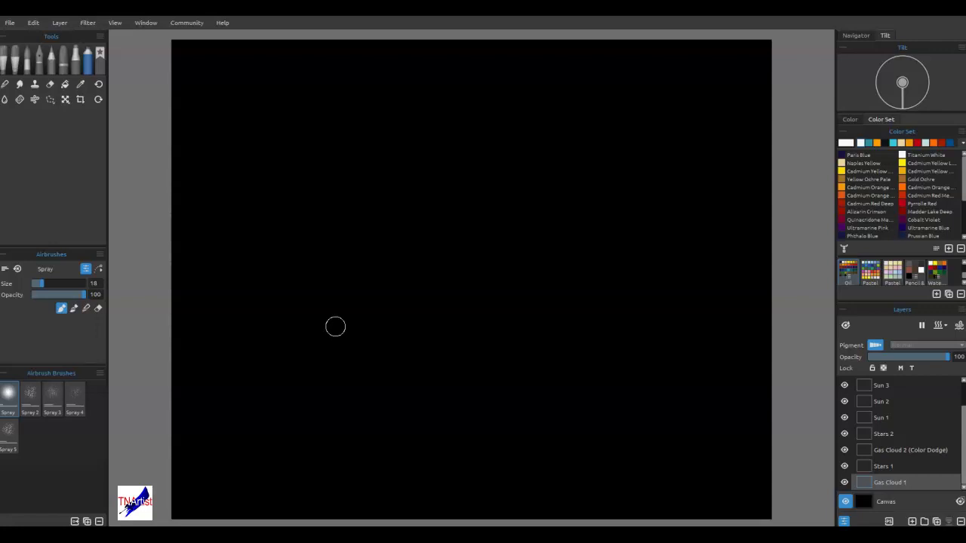
{"action": "mouse_move", "coordinate": [576, 435]}
{"action": "left_mouse_down"}
{"action": "mouse_move", "coordinate": [555, 195]}
{"action": "mouse_move", "coordinate": [314, 162]}
{"action": "mouse_move", "coordinate": [214, 116]}
{"action": "mouse_move", "coordinate": [251, 103]}
{"action": "mouse_move", "coordinate": [236, 93]}
{"action": "mouse_move", "coordinate": [677, 103]}
{"action": "mouse_move", "coordinate": [670, 347]}
{"action": "mouse_move", "coordinate": [727, 121]}
{"action": "mouse_move", "coordinate": [437, 121]}
{"action": "mouse_move", "coordinate": [705, 117]}
{"action": "left_mouse_up"}
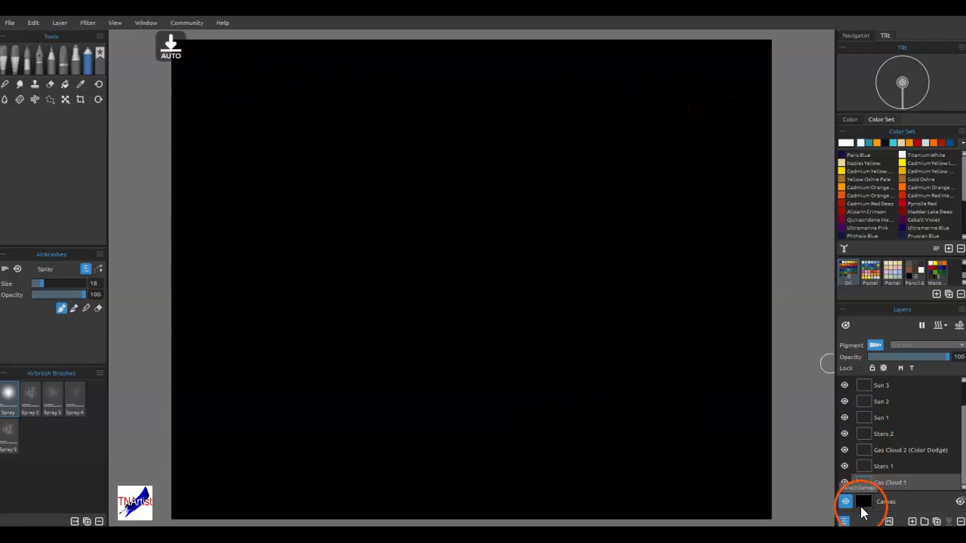
Set the canvas to the White Simple texture with black as the canvas color
{"action": "left_click", "coordinate": [863, 511]}
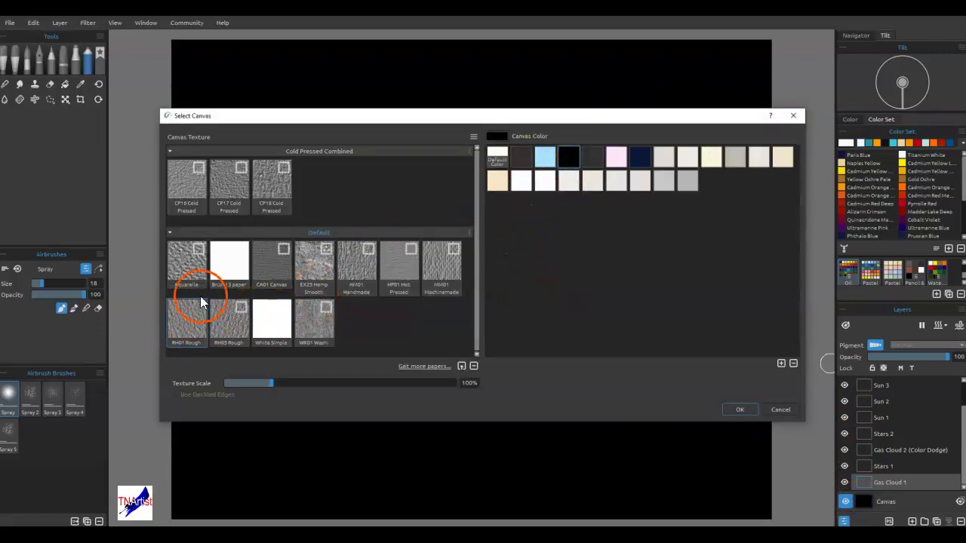
{"action": "left_click", "coordinate": [272, 319]}
{"action": "left_click", "coordinate": [264, 330]}
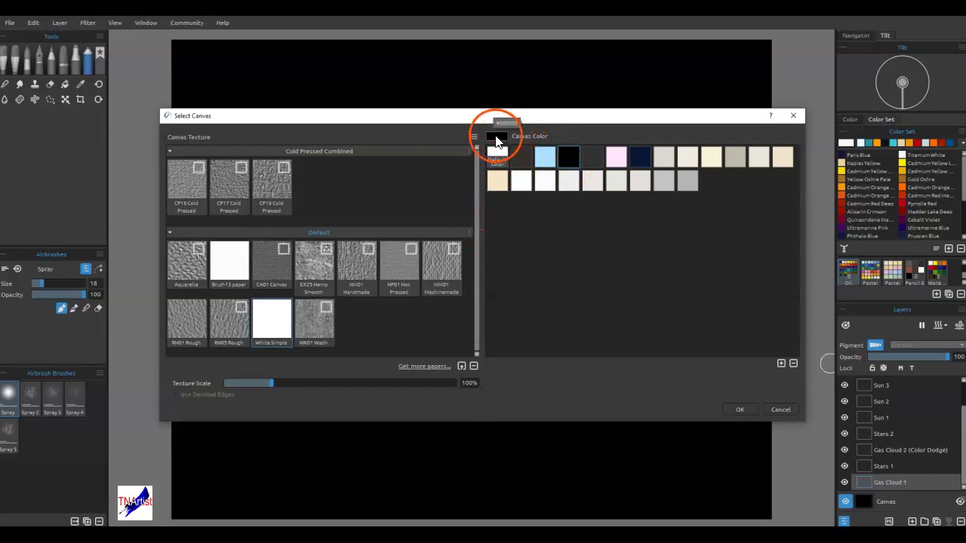
{"action": "left_click", "coordinate": [568, 157]}
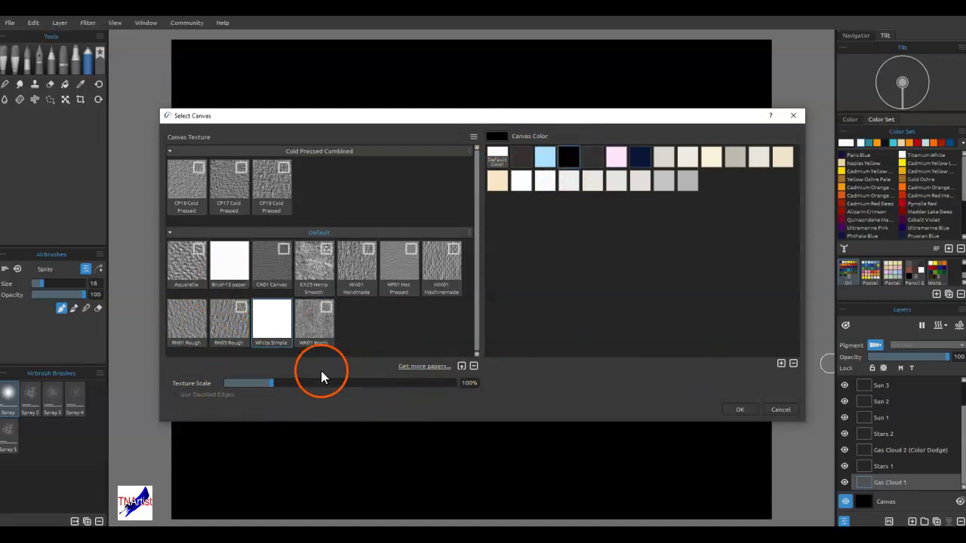
{"action": "left_click", "coordinate": [628, 385]}
{"action": "left_click", "coordinate": [736, 409]}
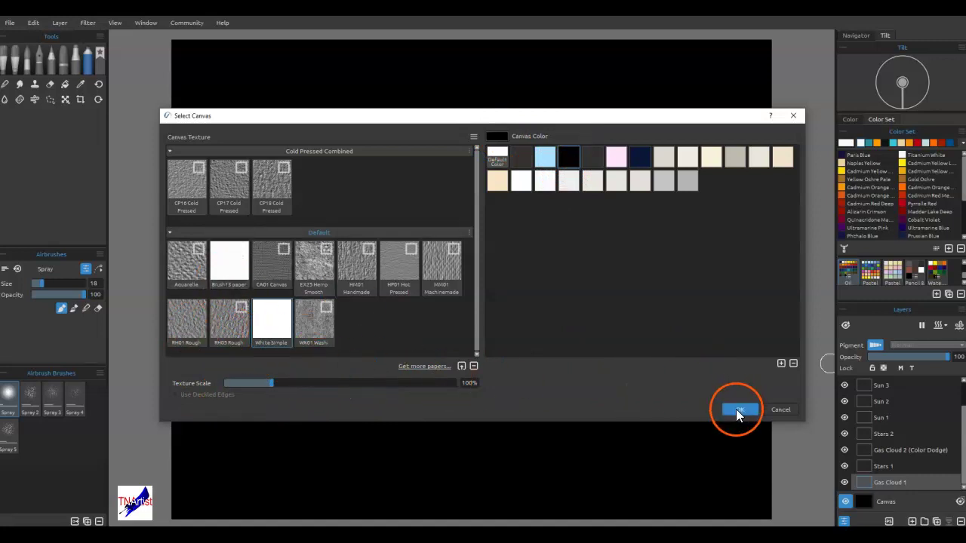
{"action": "left_click", "coordinate": [776, 196]}
{"action": "left_click", "coordinate": [885, 157]}
{"action": "left_click", "coordinate": [882, 162]}
{"action": "left_click", "coordinate": [885, 204]}
{"action": "left_click", "coordinate": [910, 195]}
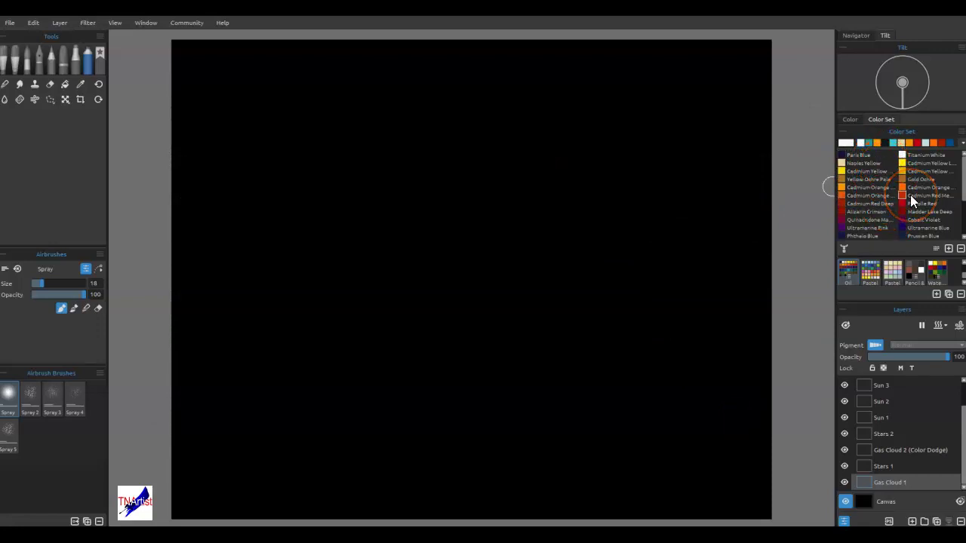
{"action": "scroll", "coordinate": [910, 195], "scroll_direction": "down", "scroll_amount": 3}
{"action": "scroll", "coordinate": [910, 194], "scroll_direction": "up", "scroll_amount": 3}
Switch to the Watercolors tool with the Spatter 5 brush
{"action": "left_click", "coordinate": [29, 68]}
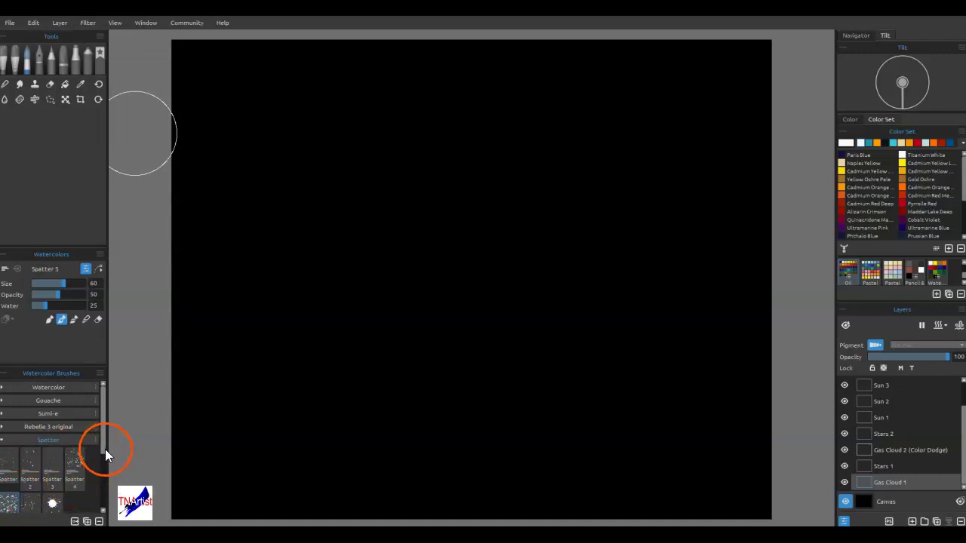
{"action": "mouse_move", "coordinate": [105, 449]}
{"action": "left_mouse_down"}
{"action": "mouse_move", "coordinate": [103, 492]}
{"action": "mouse_move", "coordinate": [106, 456]}
{"action": "left_mouse_up"}
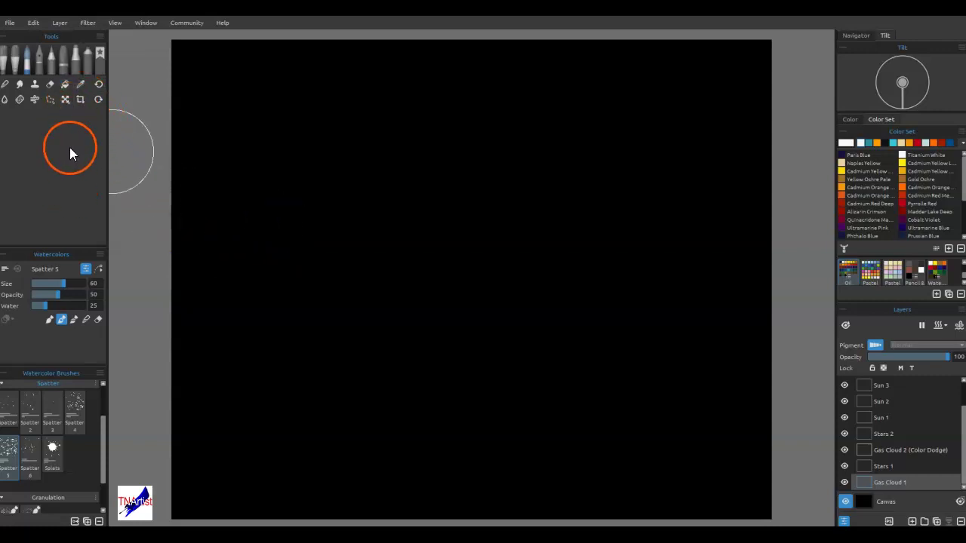
Review the watercolor visual settings and the Celestial stencils, and clear both windows off the canvas
{"action": "left_click", "coordinate": [845, 325]}
{"action": "left_click_drag", "start_coordinate": [879, 106], "coordinate": [487, 94]}
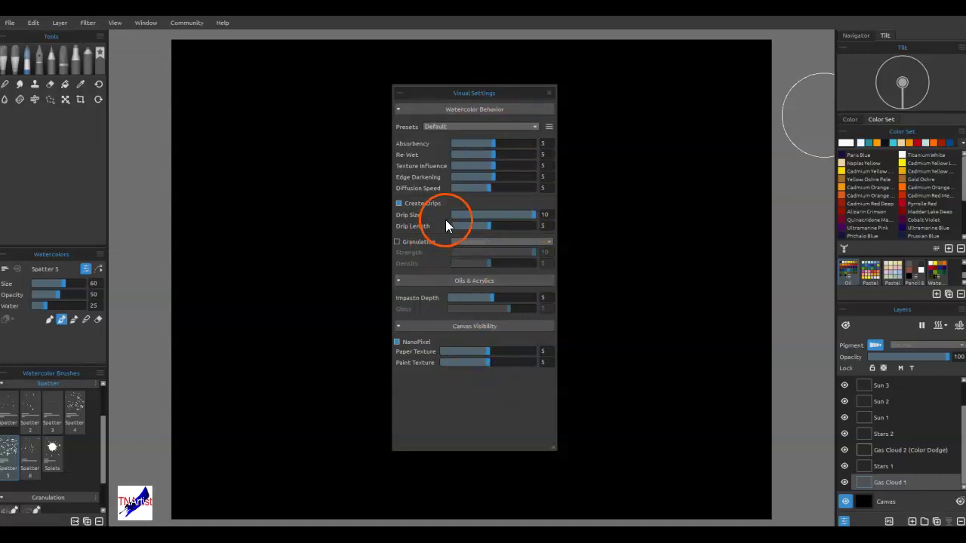
{"action": "left_click_drag", "start_coordinate": [502, 93], "coordinate": [965, 98]}
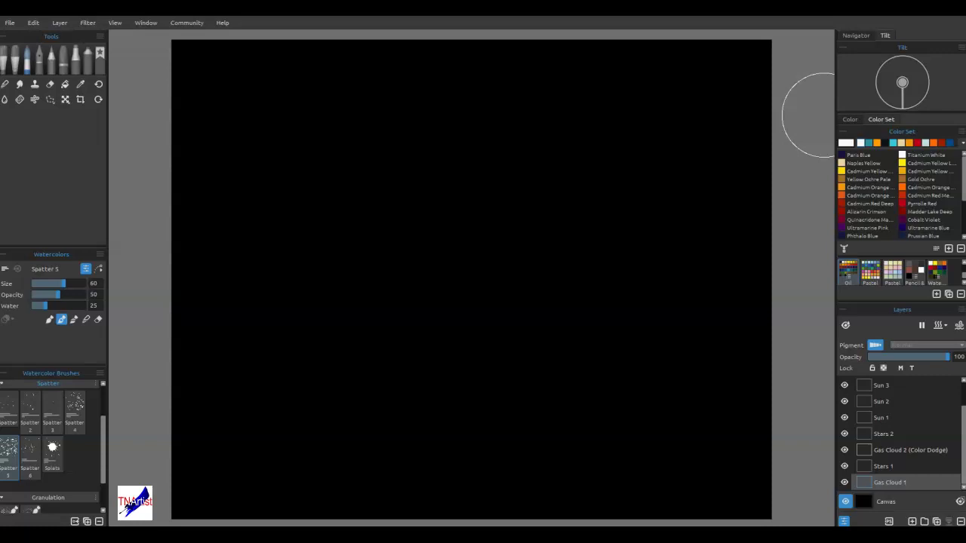
{"action": "left_click_drag", "start_coordinate": [745, 97], "coordinate": [369, 122]}
{"action": "left_click", "coordinate": [330, 236]}
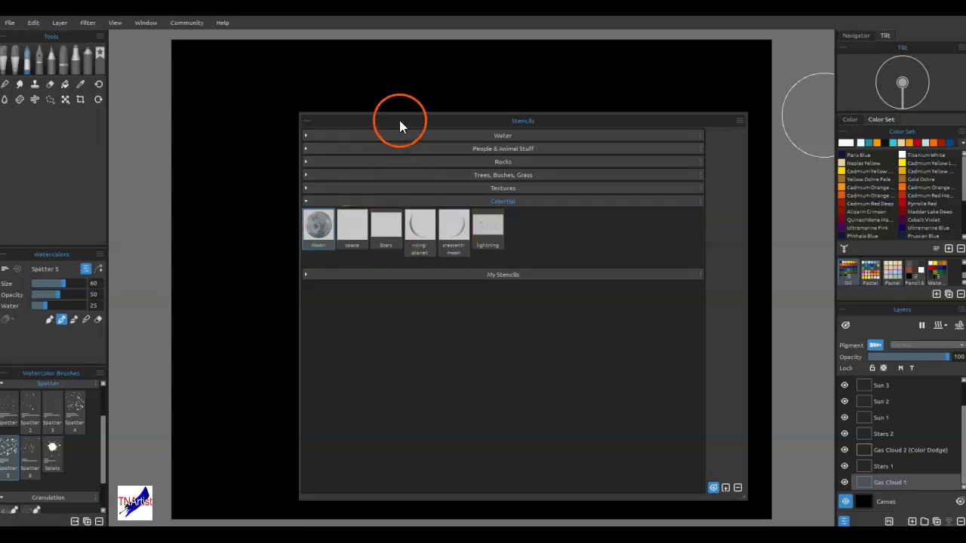
{"action": "left_click_drag", "start_coordinate": [399, 120], "coordinate": [965, 75]}
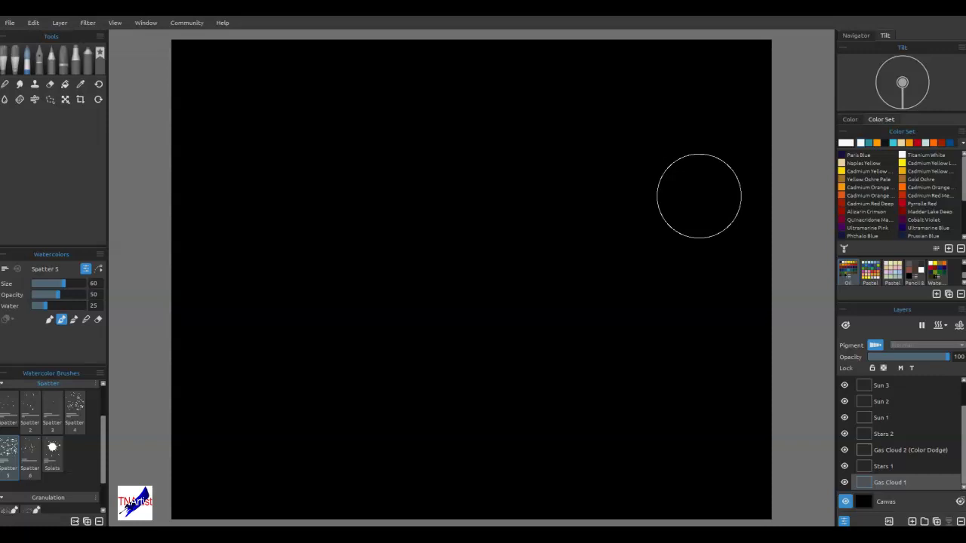
Pause the watercolor diffusion for painting on the Gas Cloud 1 layer
{"action": "left_click", "coordinate": [887, 470]}
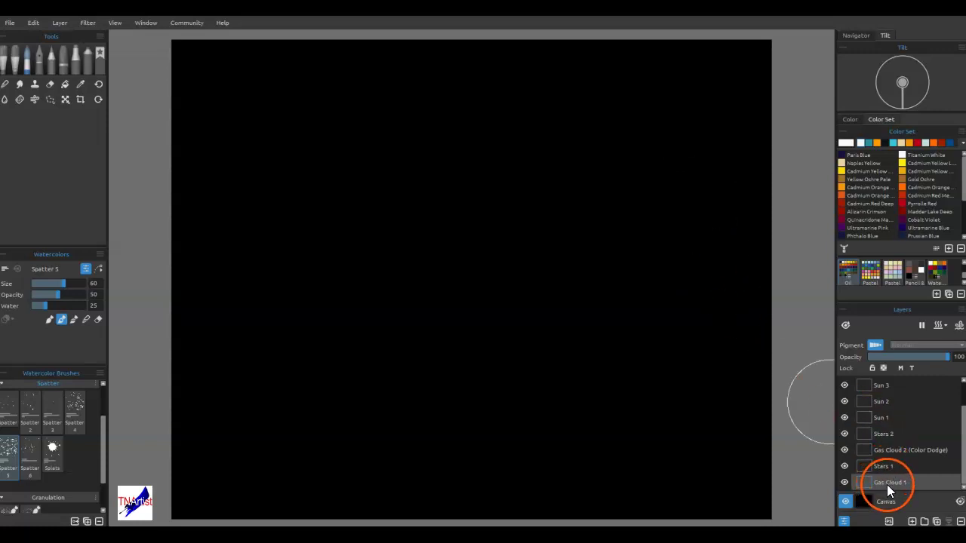
{"action": "left_click", "coordinate": [921, 326]}
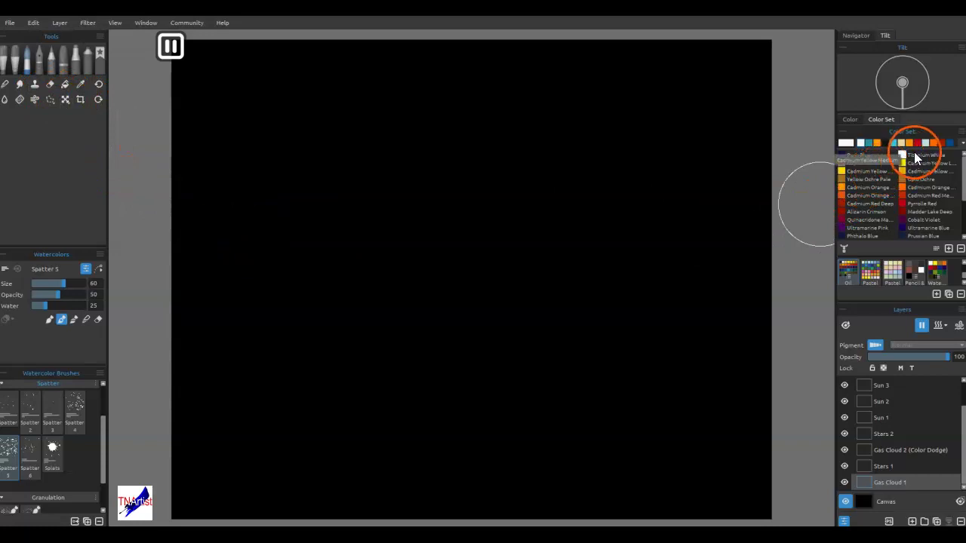
Spatter an arching Cobalt Turquoise band across the upper part of the black canvas
{"action": "scroll", "coordinate": [921, 216], "scroll_direction": "down", "scroll_amount": 3}
{"action": "scroll", "coordinate": [921, 213], "scroll_direction": "up", "scroll_amount": 1}
{"action": "left_click", "coordinate": [921, 212]}
{"action": "left_click", "coordinate": [853, 213]}
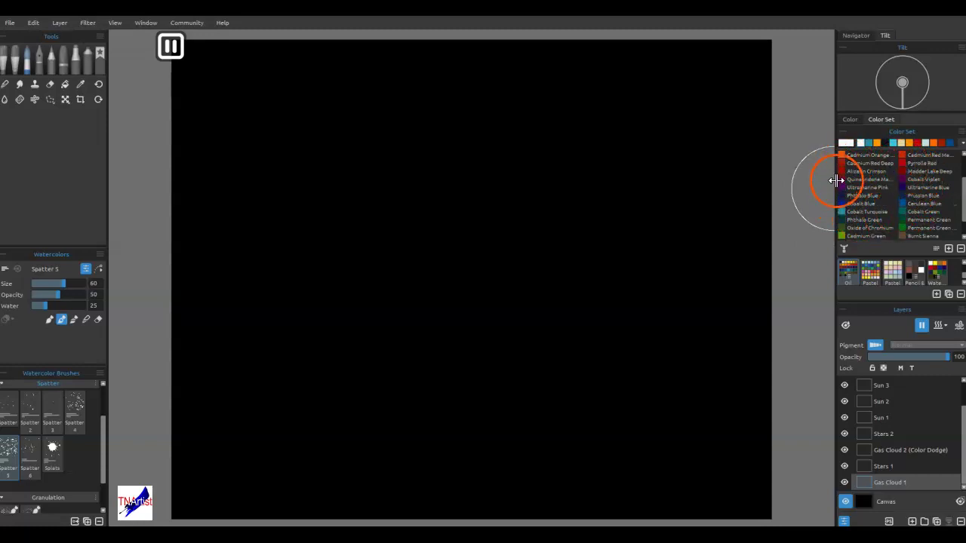
{"action": "left_click", "coordinate": [912, 178]}
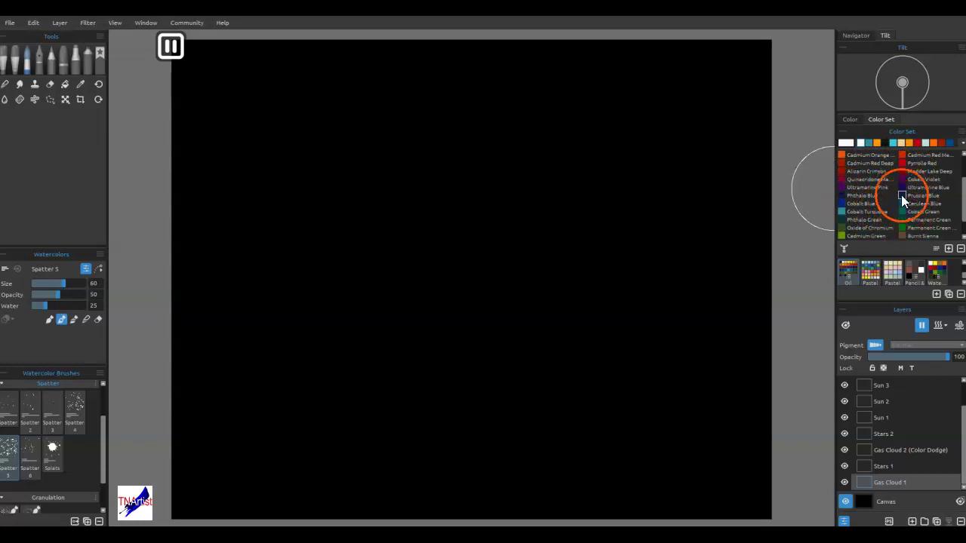
{"action": "scroll", "coordinate": [901, 198], "scroll_direction": "up", "scroll_amount": 2}
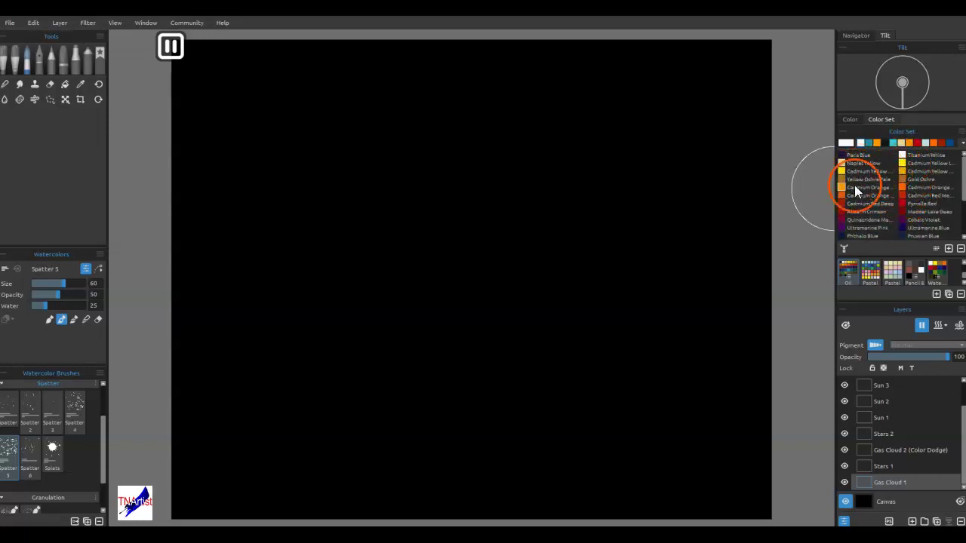
{"action": "scroll", "coordinate": [883, 187], "scroll_direction": "down", "scroll_amount": 2}
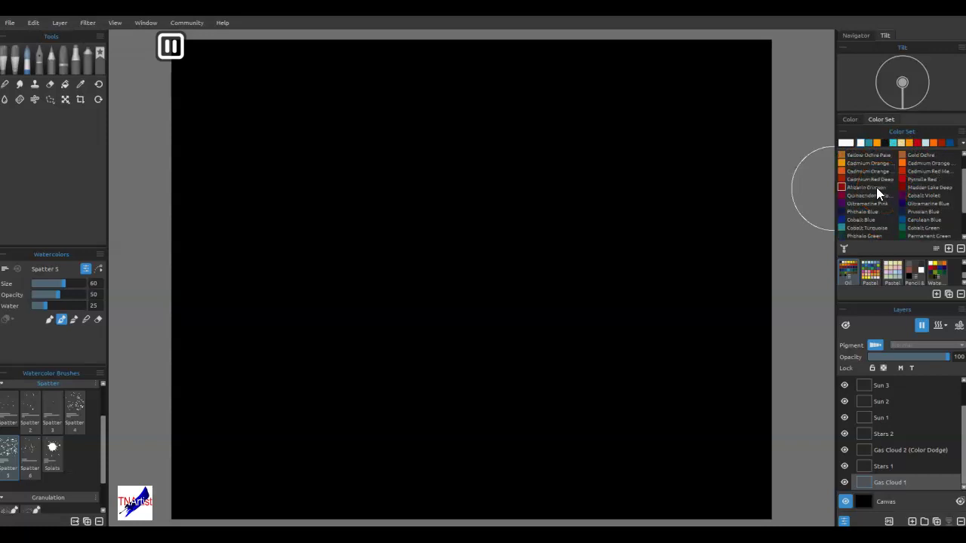
{"action": "left_click", "coordinate": [878, 187]}
{"action": "left_click", "coordinate": [856, 230]}
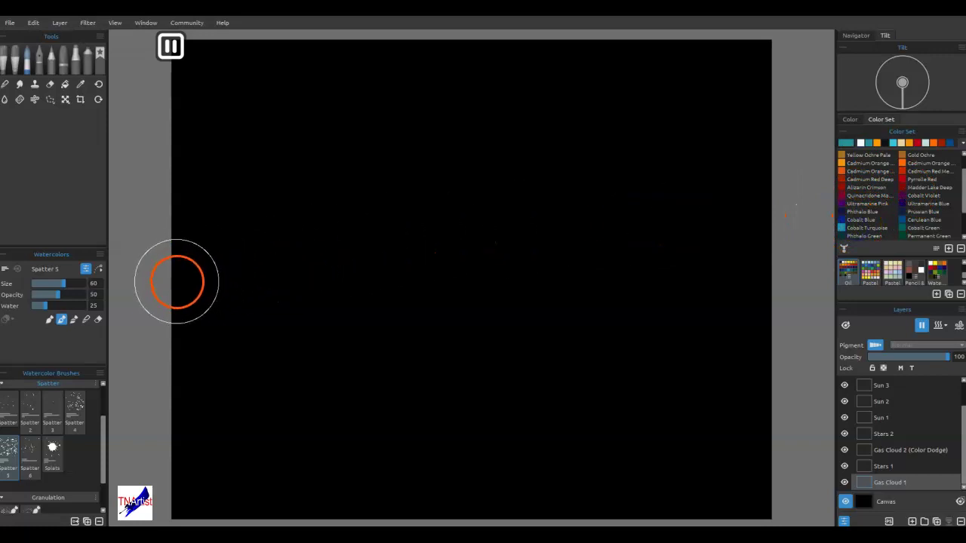
{"action": "mouse_move", "coordinate": [207, 181]}
{"action": "left_mouse_down"}
{"action": "mouse_move", "coordinate": [518, 149]}
{"action": "mouse_move", "coordinate": [675, 162]}
{"action": "mouse_move", "coordinate": [816, 221]}
{"action": "mouse_move", "coordinate": [441, 149]}
{"action": "mouse_move", "coordinate": [323, 160]}
{"action": "mouse_move", "coordinate": [194, 198]}
{"action": "left_mouse_up"}
{"action": "mouse_move", "coordinate": [178, 258]}
{"action": "left_mouse_down"}
{"action": "mouse_move", "coordinate": [306, 185]}
{"action": "mouse_move", "coordinate": [396, 167]}
{"action": "left_mouse_up"}
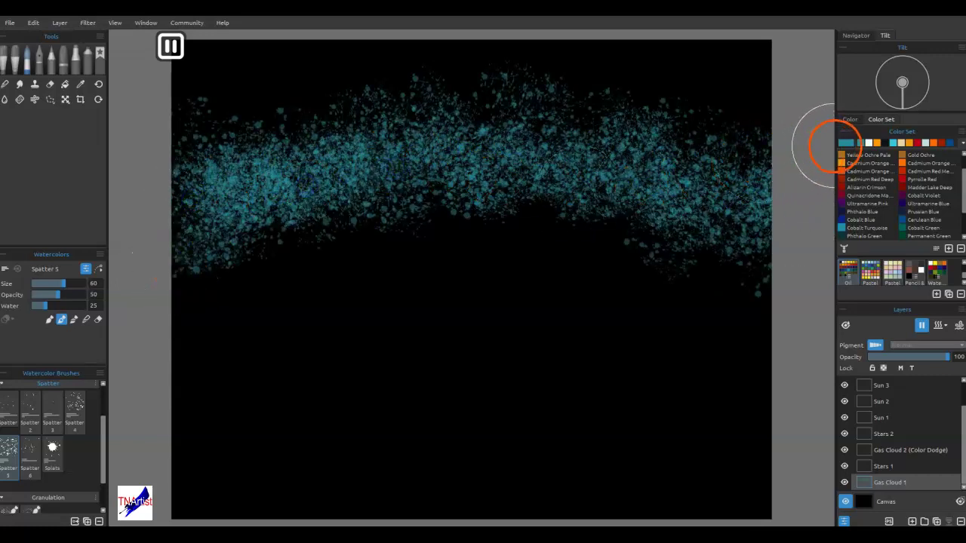
Brighten the paint color to #38d9ee and spatter it over and just below the turquoise band
{"action": "left_click", "coordinate": [846, 142]}
{"action": "left_click", "coordinate": [615, 205]}
{"action": "left_click_drag", "start_coordinate": [604, 204], "coordinate": [601, 181]}
{"action": "left_click", "coordinate": [547, 357]}
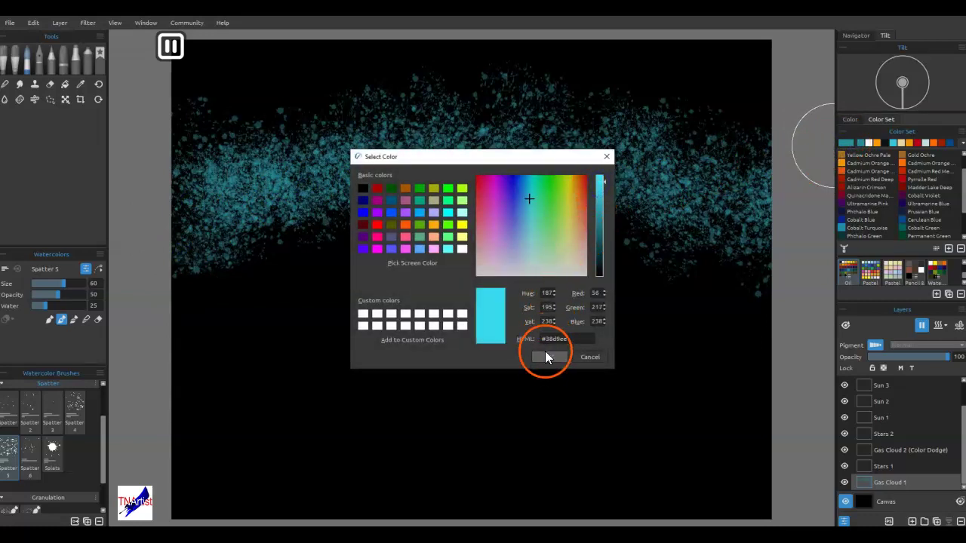
{"action": "mouse_move", "coordinate": [712, 204]}
{"action": "left_mouse_down"}
{"action": "mouse_move", "coordinate": [506, 166]}
{"action": "mouse_move", "coordinate": [180, 223]}
{"action": "mouse_move", "coordinate": [476, 233]}
{"action": "left_mouse_up"}
{"action": "mouse_move", "coordinate": [434, 209]}
{"action": "left_mouse_down"}
{"action": "mouse_move", "coordinate": [635, 233]}
{"action": "mouse_move", "coordinate": [629, 193]}
{"action": "mouse_move", "coordinate": [717, 213]}
{"action": "mouse_move", "coordinate": [597, 241]}
{"action": "mouse_move", "coordinate": [334, 221]}
{"action": "mouse_move", "coordinate": [329, 213]}
{"action": "mouse_move", "coordinate": [269, 216]}
{"action": "left_mouse_up"}
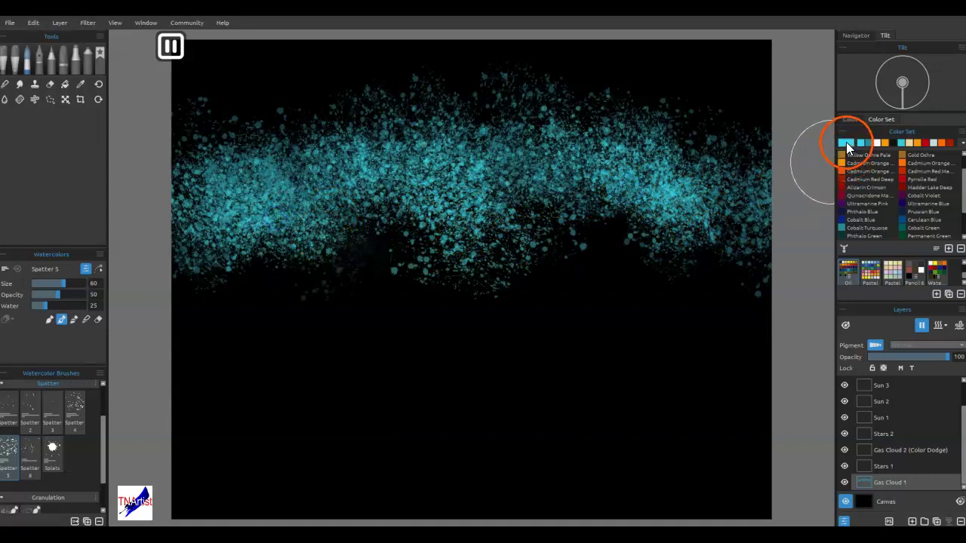
Spatter reddish Cadmium Orange below the turquoise band and add lighter Cadmium Orange accents over it
{"action": "left_click", "coordinate": [844, 170]}
{"action": "mouse_move", "coordinate": [736, 268]}
{"action": "left_mouse_down"}
{"action": "mouse_move", "coordinate": [725, 280]}
{"action": "mouse_move", "coordinate": [733, 339]}
{"action": "mouse_move", "coordinate": [739, 328]}
{"action": "mouse_move", "coordinate": [678, 316]}
{"action": "mouse_move", "coordinate": [567, 255]}
{"action": "mouse_move", "coordinate": [550, 302]}
{"action": "mouse_move", "coordinate": [611, 309]}
{"action": "left_mouse_up"}
{"action": "mouse_move", "coordinate": [469, 327]}
{"action": "left_mouse_down"}
{"action": "mouse_move", "coordinate": [455, 306]}
{"action": "mouse_move", "coordinate": [373, 280]}
{"action": "mouse_move", "coordinate": [204, 312]}
{"action": "mouse_move", "coordinate": [545, 219]}
{"action": "mouse_move", "coordinate": [675, 267]}
{"action": "left_mouse_up"}
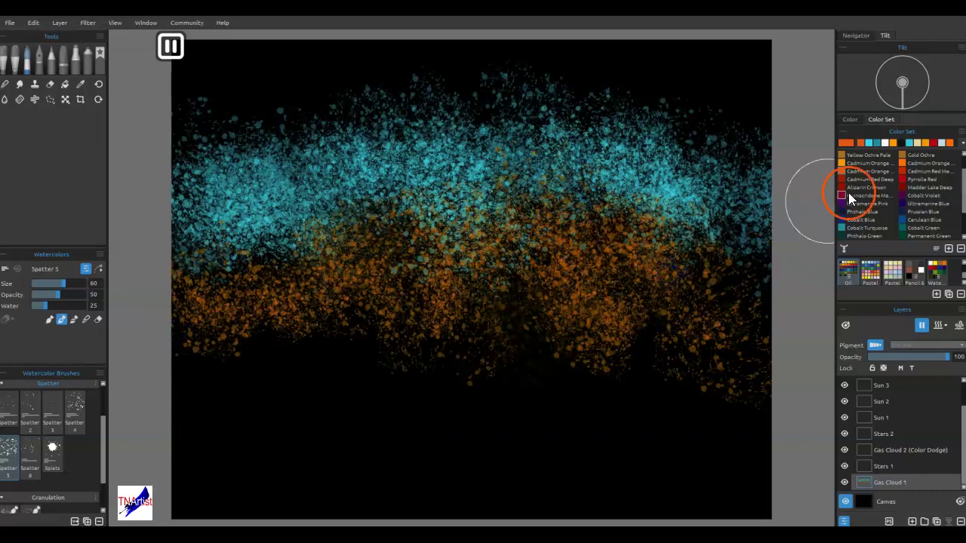
{"action": "left_click", "coordinate": [876, 172]}
{"action": "mouse_move", "coordinate": [717, 227]}
{"action": "left_mouse_down"}
{"action": "mouse_move", "coordinate": [701, 272]}
{"action": "mouse_move", "coordinate": [647, 248]}
{"action": "mouse_move", "coordinate": [375, 259]}
{"action": "mouse_move", "coordinate": [286, 242]}
{"action": "mouse_move", "coordinate": [259, 254]}
{"action": "mouse_move", "coordinate": [301, 309]}
{"action": "mouse_move", "coordinate": [298, 330]}
{"action": "mouse_move", "coordinate": [334, 340]}
{"action": "mouse_move", "coordinate": [603, 309]}
{"action": "mouse_move", "coordinate": [751, 277]}
{"action": "left_mouse_up"}
Spatter Cadmium Red Deep along the cloud's lower part and bright turquoise over its left-center area
{"action": "left_click", "coordinate": [874, 189]}
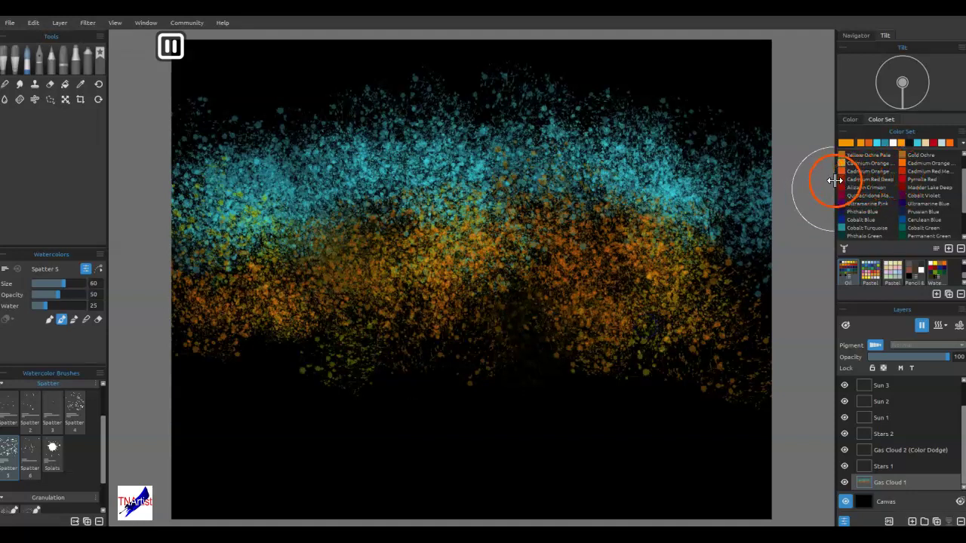
{"action": "left_click", "coordinate": [840, 182]}
{"action": "mouse_move", "coordinate": [748, 335]}
{"action": "left_mouse_down"}
{"action": "mouse_move", "coordinate": [679, 334]}
{"action": "mouse_move", "coordinate": [583, 301]}
{"action": "mouse_move", "coordinate": [442, 345]}
{"action": "mouse_move", "coordinate": [339, 329]}
{"action": "mouse_move", "coordinate": [345, 340]}
{"action": "left_mouse_up"}
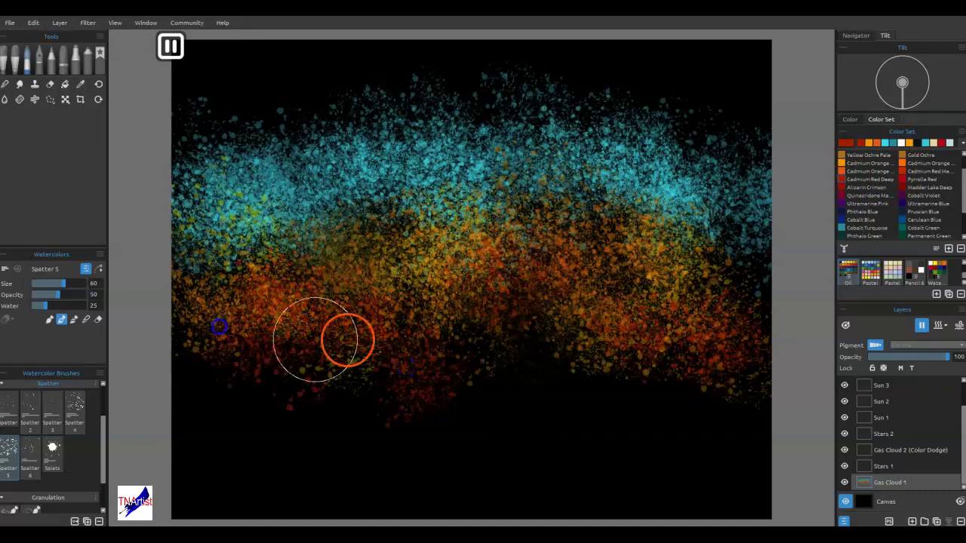
{"action": "left_click", "coordinate": [894, 144]}
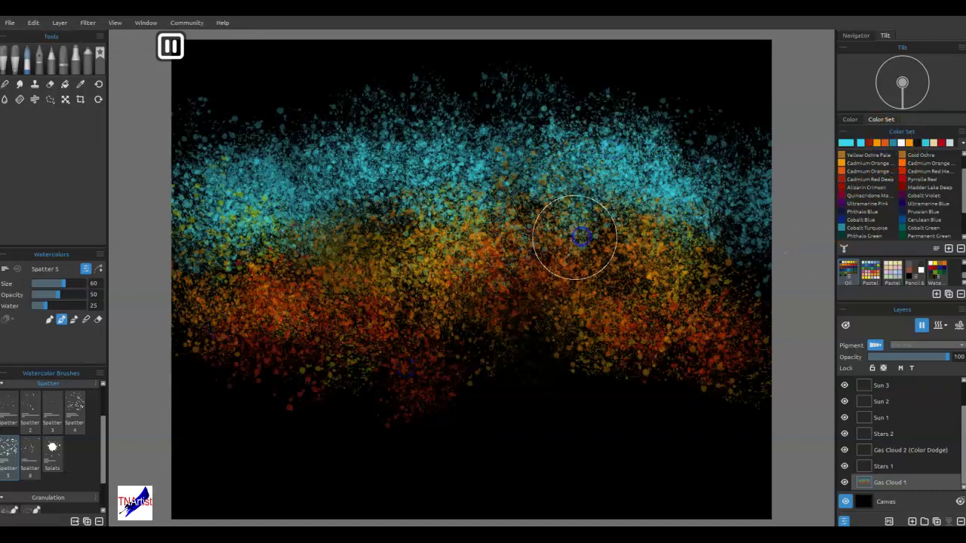
{"action": "left_click_drag", "start_coordinate": [406, 243], "coordinate": [347, 258]}
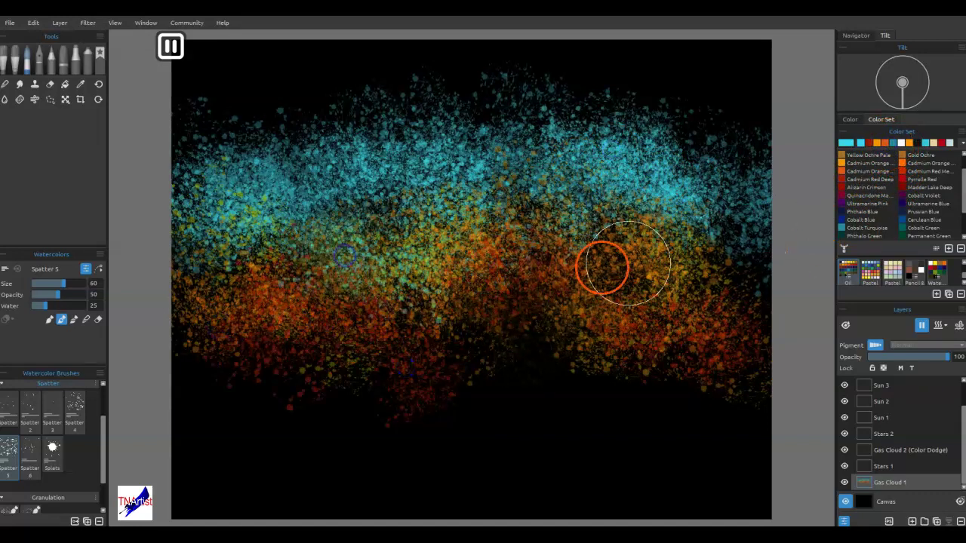
Spatter Cobalt Violet through the middle, the lower edge and both sides of the gas cloud
{"action": "left_click", "coordinate": [913, 196]}
{"action": "mouse_move", "coordinate": [459, 237]}
{"action": "left_mouse_down"}
{"action": "mouse_move", "coordinate": [611, 234]}
{"action": "mouse_move", "coordinate": [702, 274]}
{"action": "left_mouse_up"}
{"action": "left_click_drag", "start_coordinate": [357, 227], "coordinate": [272, 226]}
{"action": "left_click_drag", "start_coordinate": [248, 266], "coordinate": [166, 295]}
{"action": "mouse_move", "coordinate": [239, 290]}
{"action": "left_mouse_down"}
{"action": "mouse_move", "coordinate": [214, 310]}
{"action": "mouse_move", "coordinate": [197, 346]}
{"action": "left_mouse_up"}
{"action": "mouse_move", "coordinate": [295, 362]}
{"action": "left_mouse_down"}
{"action": "mouse_move", "coordinate": [422, 333]}
{"action": "mouse_move", "coordinate": [443, 305]}
{"action": "mouse_move", "coordinate": [592, 299]}
{"action": "left_mouse_up"}
{"action": "left_click_drag", "start_coordinate": [702, 304], "coordinate": [744, 317]}
{"action": "left_click_drag", "start_coordinate": [713, 258], "coordinate": [755, 280]}
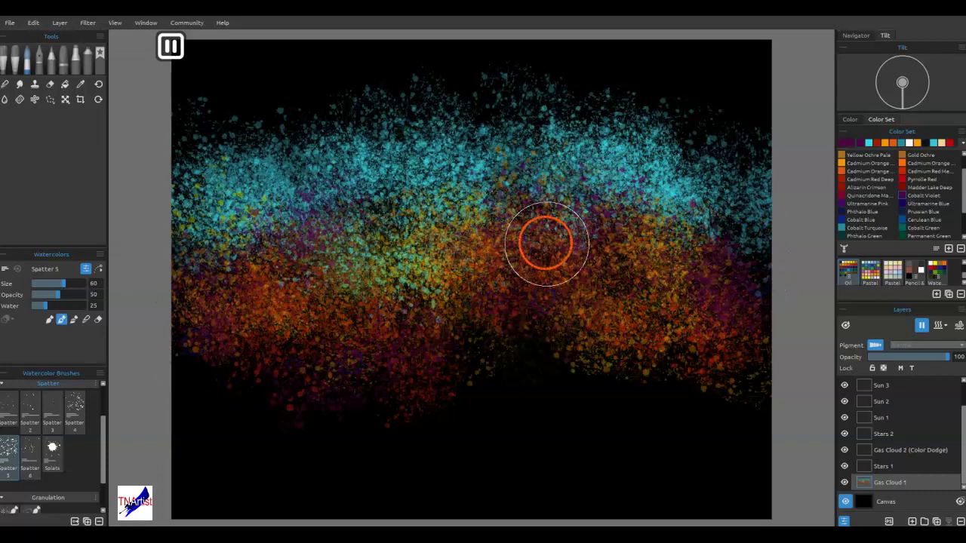
Spatter Cerulean Blue along the gas cloud's upper fringe and down its outer sides
{"action": "left_click", "coordinate": [844, 198]}
{"action": "left_click", "coordinate": [897, 220]}
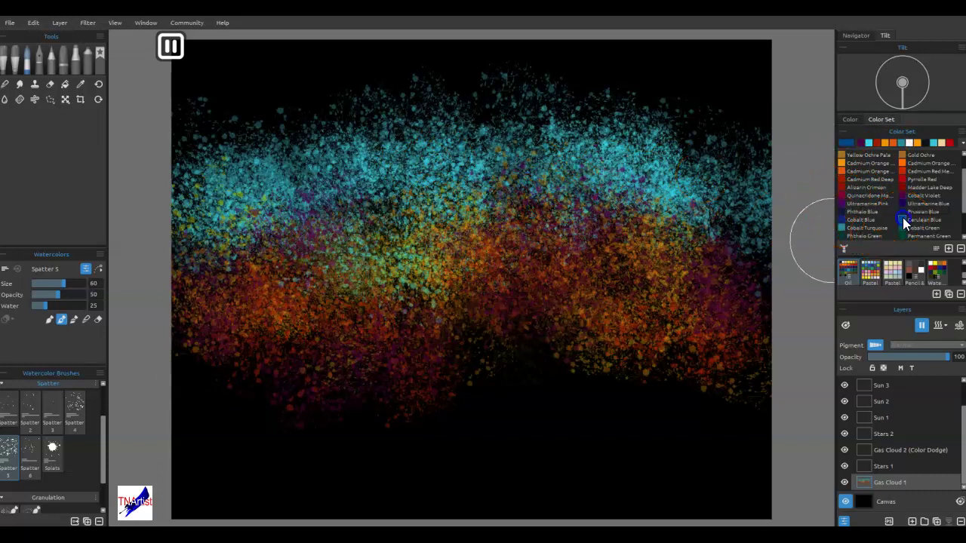
{"action": "mouse_move", "coordinate": [675, 183]}
{"action": "left_mouse_down"}
{"action": "mouse_move", "coordinate": [621, 159]}
{"action": "mouse_move", "coordinate": [650, 129]}
{"action": "mouse_move", "coordinate": [713, 125]}
{"action": "mouse_move", "coordinate": [490, 109]}
{"action": "mouse_move", "coordinate": [398, 111]}
{"action": "mouse_move", "coordinate": [278, 143]}
{"action": "mouse_move", "coordinate": [225, 193]}
{"action": "left_mouse_up"}
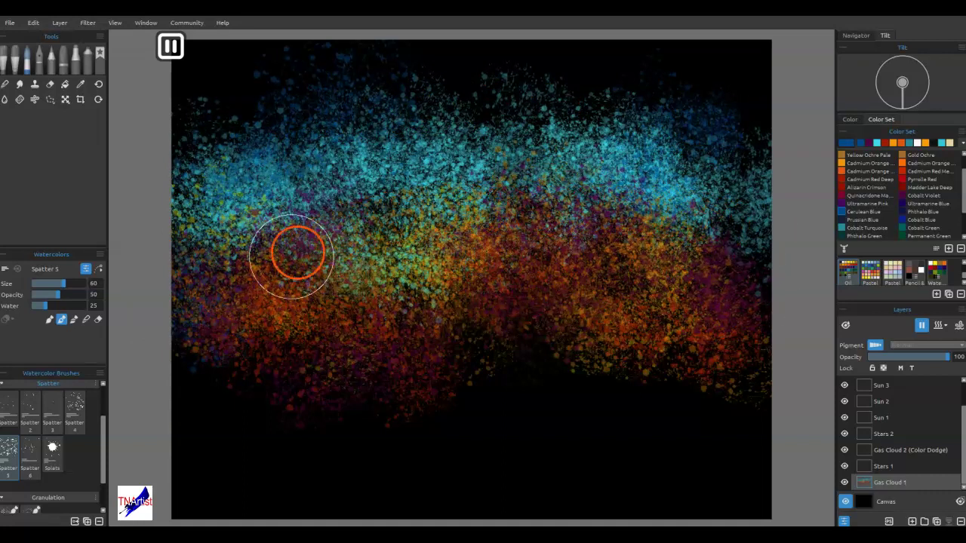
Spatter white highlights across the middle of the gas cloud, from its left side to its right side
{"action": "left_click", "coordinate": [918, 143]}
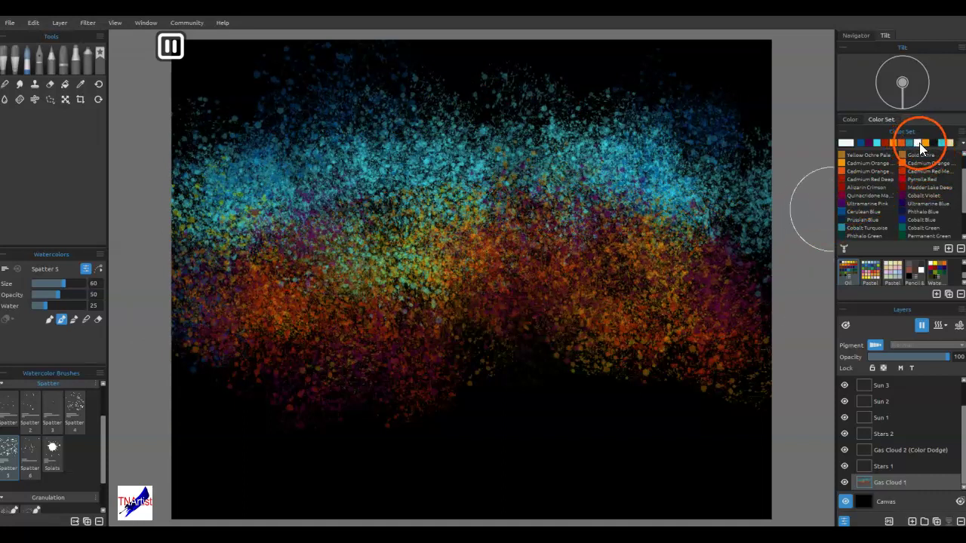
{"action": "mouse_move", "coordinate": [766, 276]}
{"action": "left_mouse_down"}
{"action": "mouse_move", "coordinate": [612, 243]}
{"action": "mouse_move", "coordinate": [614, 231]}
{"action": "mouse_move", "coordinate": [460, 231]}
{"action": "mouse_move", "coordinate": [164, 288]}
{"action": "left_mouse_up"}
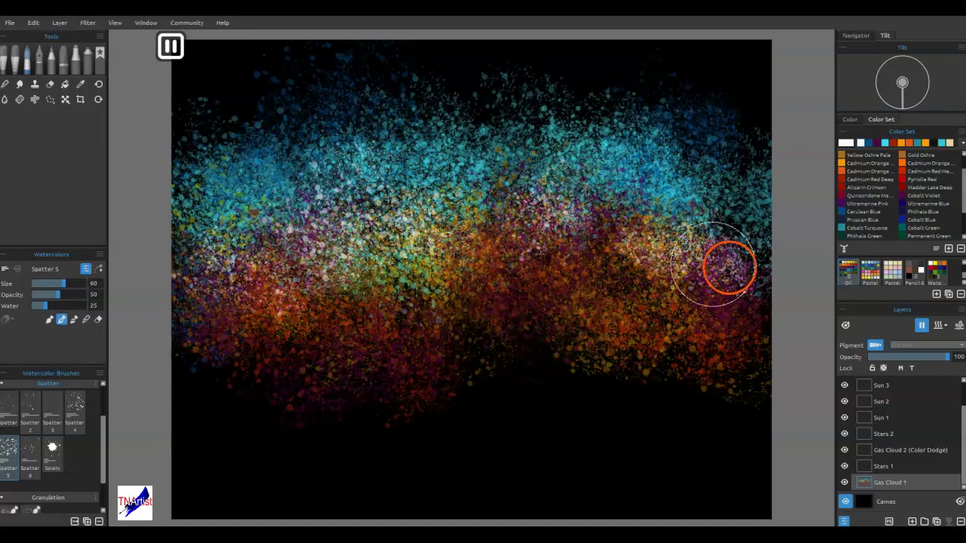
{"action": "mouse_move", "coordinate": [521, 281]}
{"action": "left_mouse_down"}
{"action": "mouse_move", "coordinate": [631, 248]}
{"action": "mouse_move", "coordinate": [722, 240]}
{"action": "mouse_move", "coordinate": [611, 222]}
{"action": "left_mouse_up"}
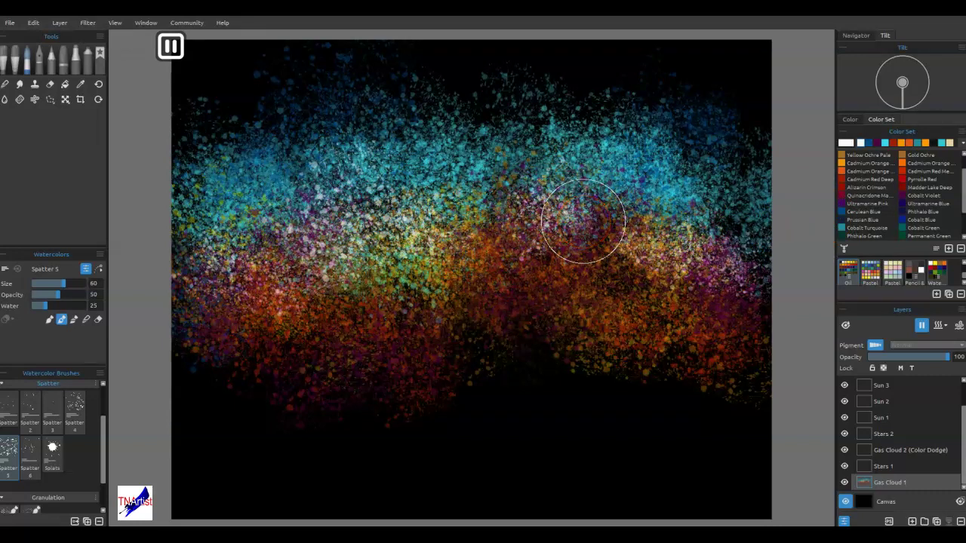
{"action": "mouse_move", "coordinate": [583, 222]}
{"action": "left_mouse_down"}
{"action": "mouse_move", "coordinate": [740, 250]}
{"action": "mouse_move", "coordinate": [713, 317]}
{"action": "mouse_move", "coordinate": [665, 317]}
{"action": "mouse_move", "coordinate": [529, 287]}
{"action": "mouse_move", "coordinate": [699, 302]}
{"action": "left_mouse_up"}
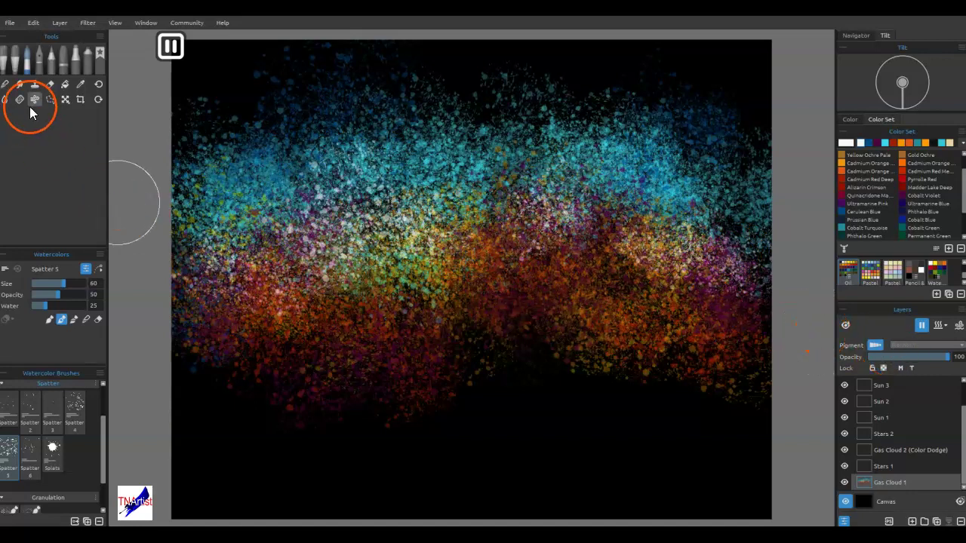
Wet the turquoise band and the lower cloud areas with the Splats 3 water brush at size 40 and water 100
{"action": "left_click", "coordinate": [6, 103]}
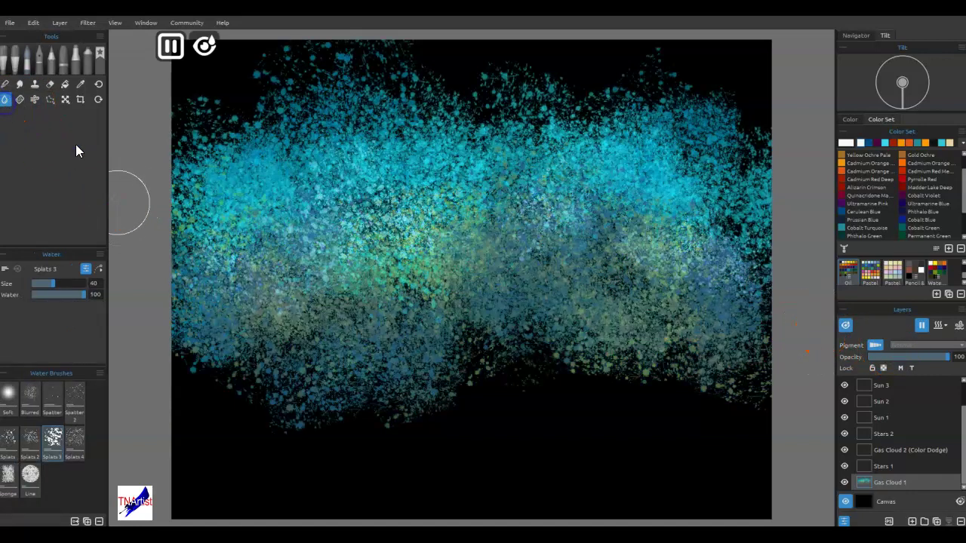
{"action": "mouse_move", "coordinate": [227, 234]}
{"action": "left_mouse_down"}
{"action": "mouse_move", "coordinate": [251, 239]}
{"action": "mouse_move", "coordinate": [233, 283]}
{"action": "mouse_move", "coordinate": [393, 191]}
{"action": "mouse_move", "coordinate": [513, 185]}
{"action": "mouse_move", "coordinate": [676, 215]}
{"action": "mouse_move", "coordinate": [764, 317]}
{"action": "mouse_move", "coordinate": [778, 216]}
{"action": "mouse_move", "coordinate": [703, 189]}
{"action": "left_mouse_up"}
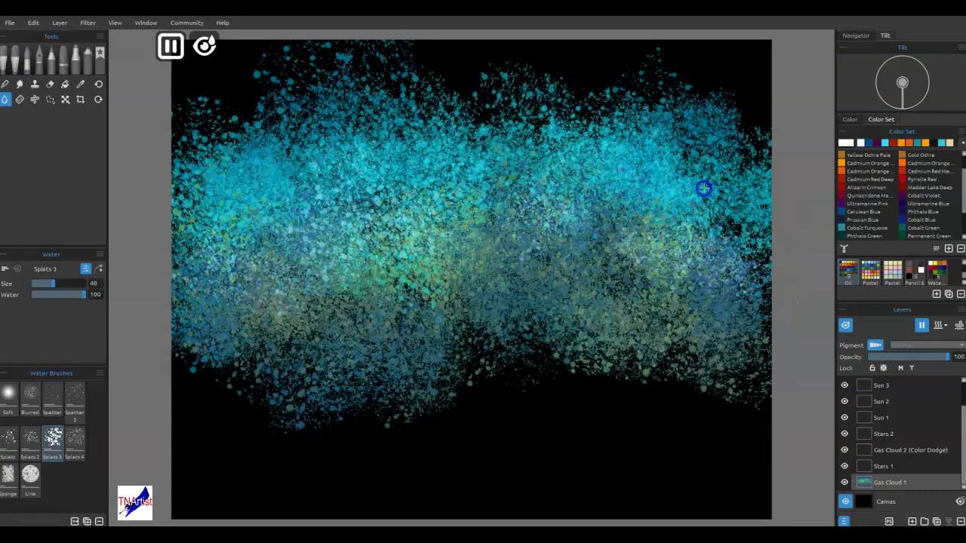
{"action": "mouse_move", "coordinate": [174, 224]}
{"action": "left_mouse_down"}
{"action": "mouse_move", "coordinate": [212, 280]}
{"action": "mouse_move", "coordinate": [142, 400]}
{"action": "left_mouse_up"}
{"action": "left_click_drag", "start_coordinate": [166, 316], "coordinate": [101, 411]}
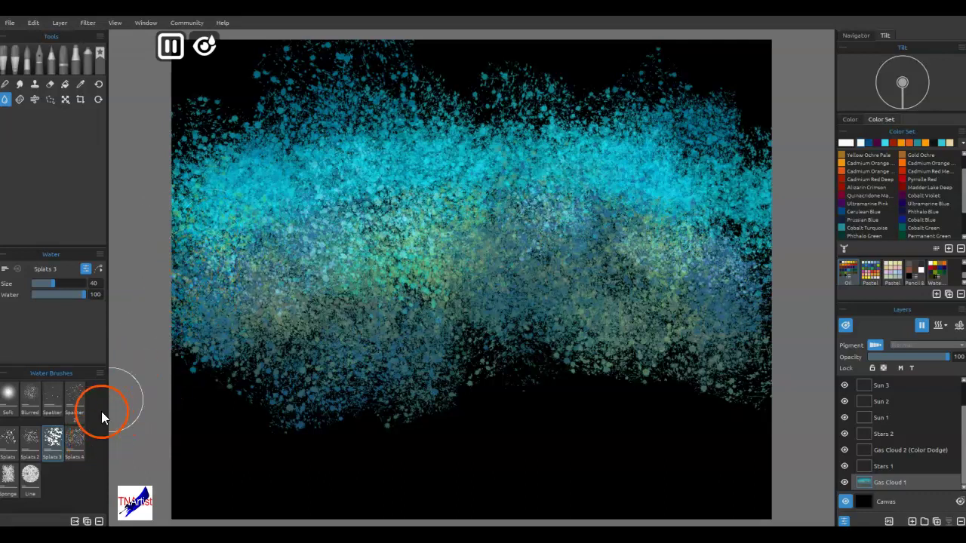
{"action": "mouse_move", "coordinate": [213, 246]}
{"action": "left_mouse_down"}
{"action": "mouse_move", "coordinate": [219, 182]}
{"action": "mouse_move", "coordinate": [205, 196]}
{"action": "mouse_move", "coordinate": [387, 153]}
{"action": "mouse_move", "coordinate": [690, 167]}
{"action": "mouse_move", "coordinate": [651, 195]}
{"action": "mouse_move", "coordinate": [483, 209]}
{"action": "left_mouse_up"}
{"action": "left_click_drag", "start_coordinate": [364, 302], "coordinate": [343, 311]}
{"action": "mouse_move", "coordinate": [426, 304]}
{"action": "left_mouse_down"}
{"action": "mouse_move", "coordinate": [324, 332]}
{"action": "mouse_move", "coordinate": [356, 370]}
{"action": "mouse_move", "coordinate": [220, 373]}
{"action": "mouse_move", "coordinate": [287, 400]}
{"action": "mouse_move", "coordinate": [422, 358]}
{"action": "mouse_move", "coordinate": [586, 341]}
{"action": "mouse_move", "coordinate": [714, 400]}
{"action": "left_mouse_up"}
{"action": "left_click", "coordinate": [64, 296]}
Dry streaky patches through the lower half and right side of the cloud with the Texture dry brush at size 60
{"action": "left_click", "coordinate": [21, 103]}
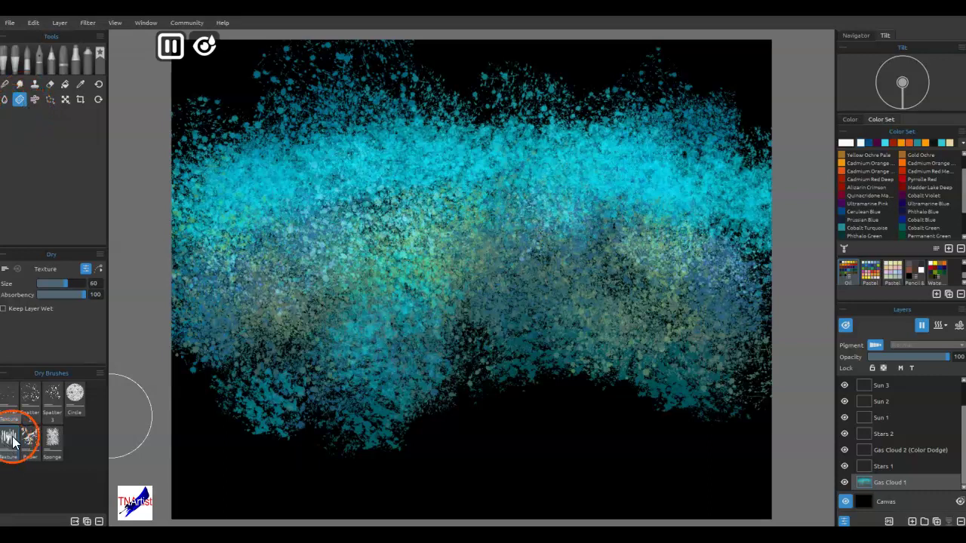
{"action": "mouse_move", "coordinate": [506, 339]}
{"action": "left_mouse_down"}
{"action": "mouse_move", "coordinate": [539, 343]}
{"action": "mouse_move", "coordinate": [538, 283]}
{"action": "mouse_move", "coordinate": [538, 344]}
{"action": "mouse_move", "coordinate": [640, 391]}
{"action": "mouse_move", "coordinate": [639, 253]}
{"action": "mouse_move", "coordinate": [643, 302]}
{"action": "mouse_move", "coordinate": [719, 428]}
{"action": "mouse_move", "coordinate": [732, 362]}
{"action": "left_mouse_up"}
{"action": "mouse_move", "coordinate": [431, 425]}
{"action": "left_mouse_down"}
{"action": "mouse_move", "coordinate": [408, 338]}
{"action": "mouse_move", "coordinate": [364, 390]}
{"action": "mouse_move", "coordinate": [343, 332]}
{"action": "mouse_move", "coordinate": [306, 278]}
{"action": "mouse_move", "coordinate": [270, 310]}
{"action": "mouse_move", "coordinate": [213, 284]}
{"action": "mouse_move", "coordinate": [190, 334]}
{"action": "left_mouse_up"}
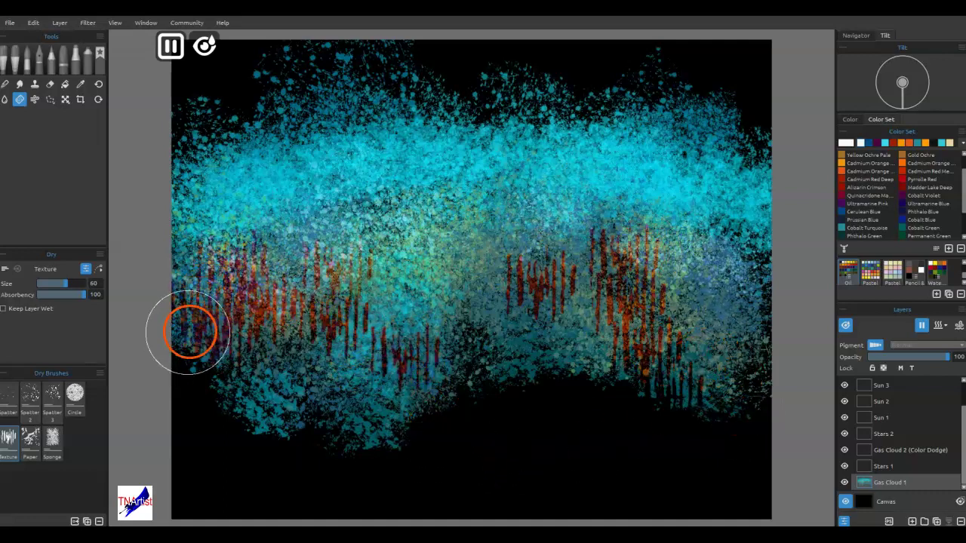
{"action": "mouse_move", "coordinate": [430, 333]}
{"action": "left_mouse_down"}
{"action": "mouse_move", "coordinate": [459, 309]}
{"action": "mouse_move", "coordinate": [495, 302]}
{"action": "left_mouse_up"}
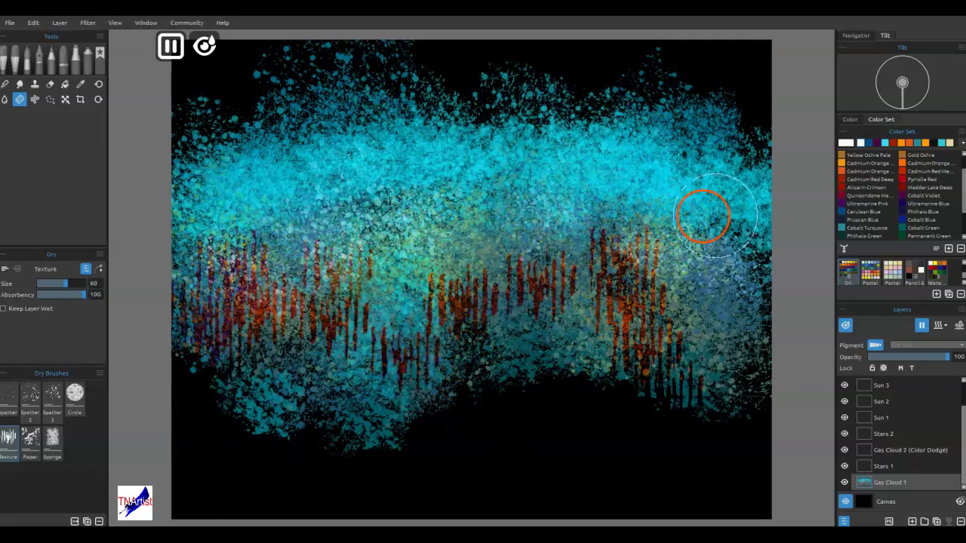
{"action": "left_click_drag", "start_coordinate": [734, 242], "coordinate": [723, 256]}
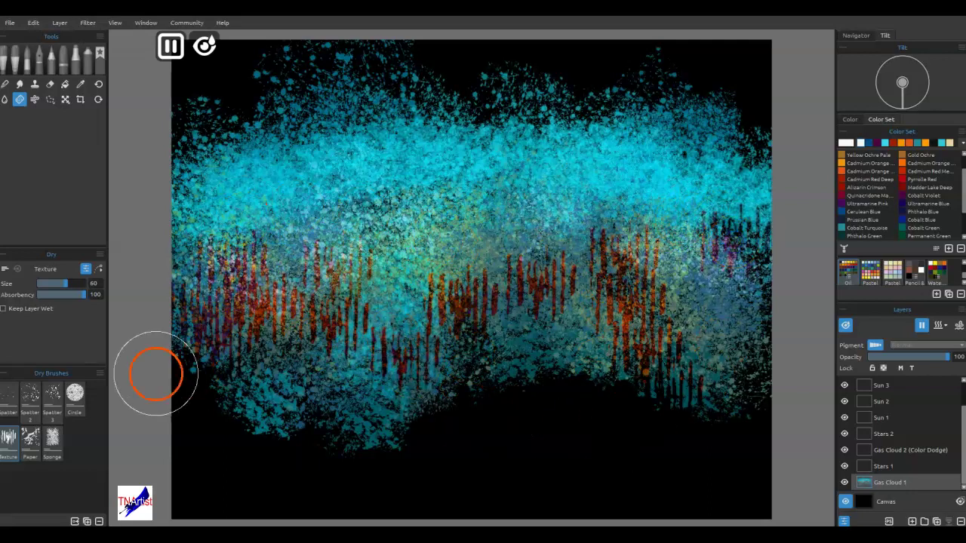
Dry scattered speckles across the middle and lower cloud with the Spatter 3 dry brush
{"action": "left_click", "coordinate": [52, 397]}
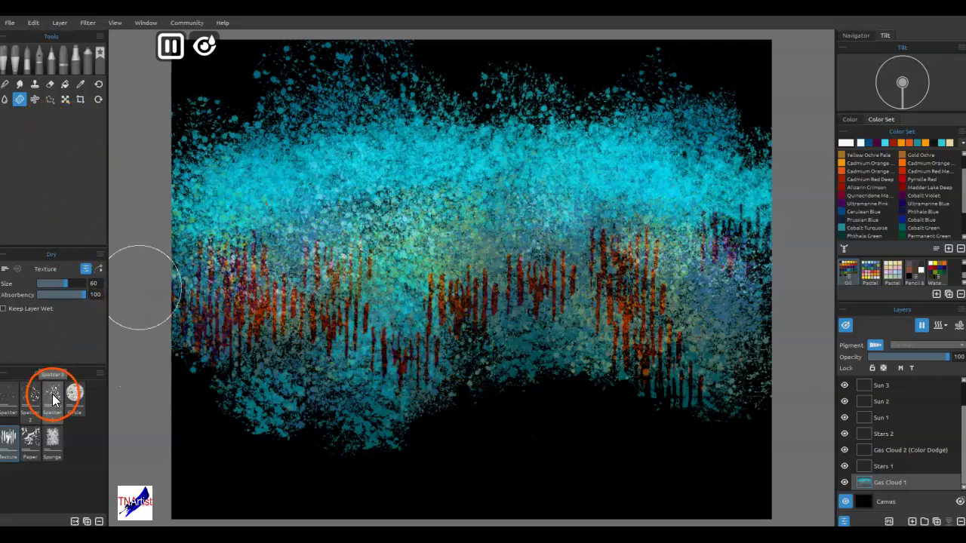
{"action": "left_click", "coordinate": [255, 274]}
{"action": "left_click", "coordinate": [535, 195]}
{"action": "left_click", "coordinate": [541, 187]}
{"action": "left_click", "coordinate": [676, 232]}
{"action": "left_click", "coordinate": [543, 366]}
{"action": "left_click", "coordinate": [352, 398]}
{"action": "left_click", "coordinate": [362, 229]}
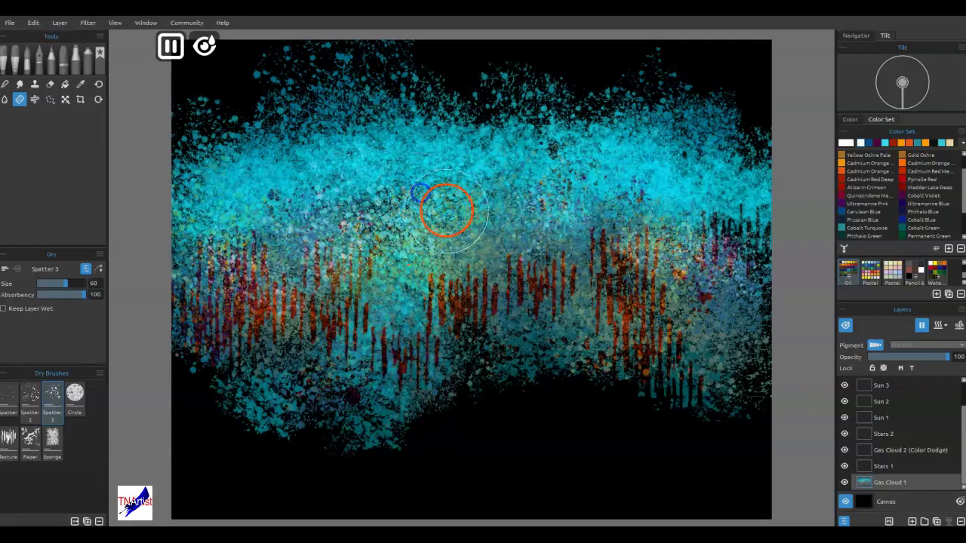
Add more water with Splats 3 along the upper right of the turquoise band and hide the wetness display
{"action": "left_click", "coordinate": [6, 100]}
{"action": "mouse_move", "coordinate": [632, 156]}
{"action": "left_mouse_down"}
{"action": "mouse_move", "coordinate": [703, 169]}
{"action": "mouse_move", "coordinate": [747, 200]}
{"action": "left_mouse_up"}
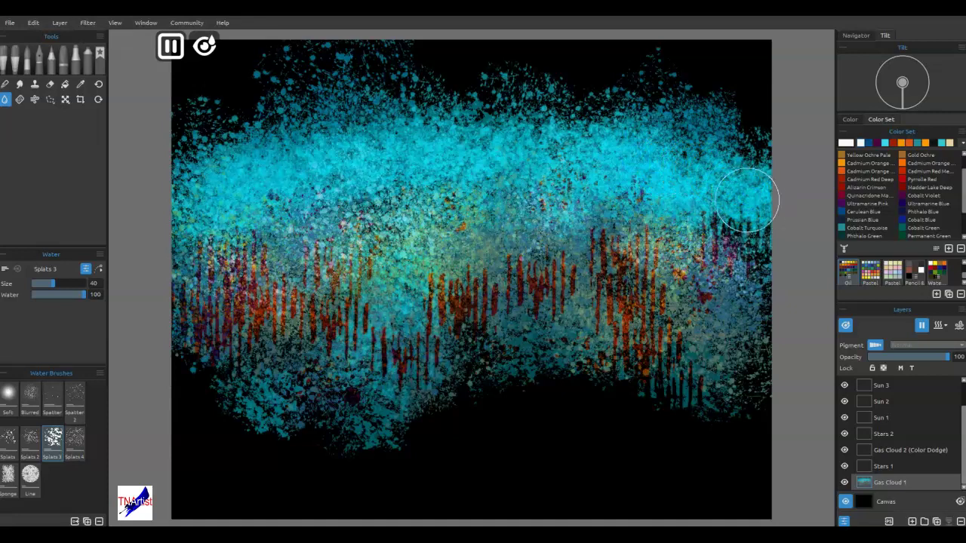
{"action": "left_click", "coordinate": [846, 327]}
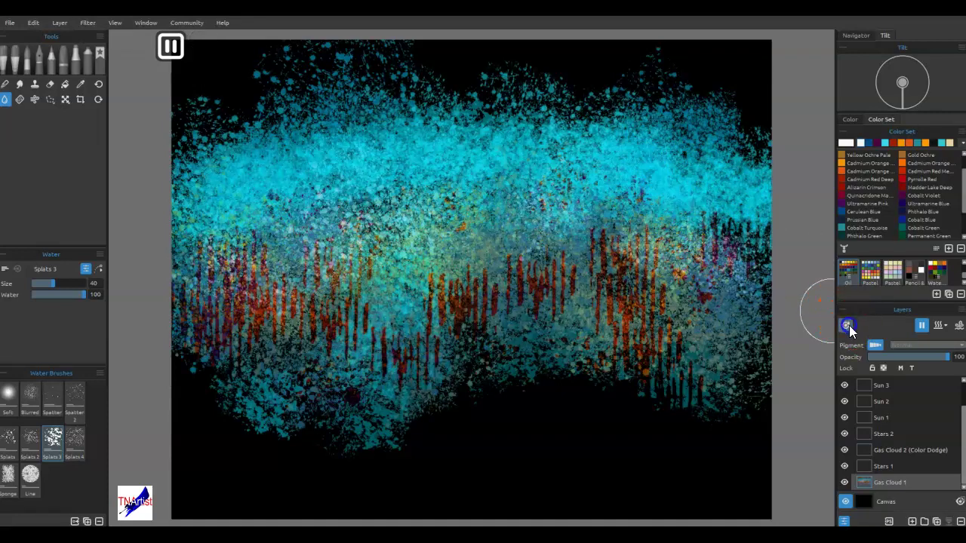
Tilt the canvas slightly downward and resume the watercolor diffusion so the wet paint runs down
{"action": "left_click_drag", "start_coordinate": [417, 235], "coordinate": [415, 240]}
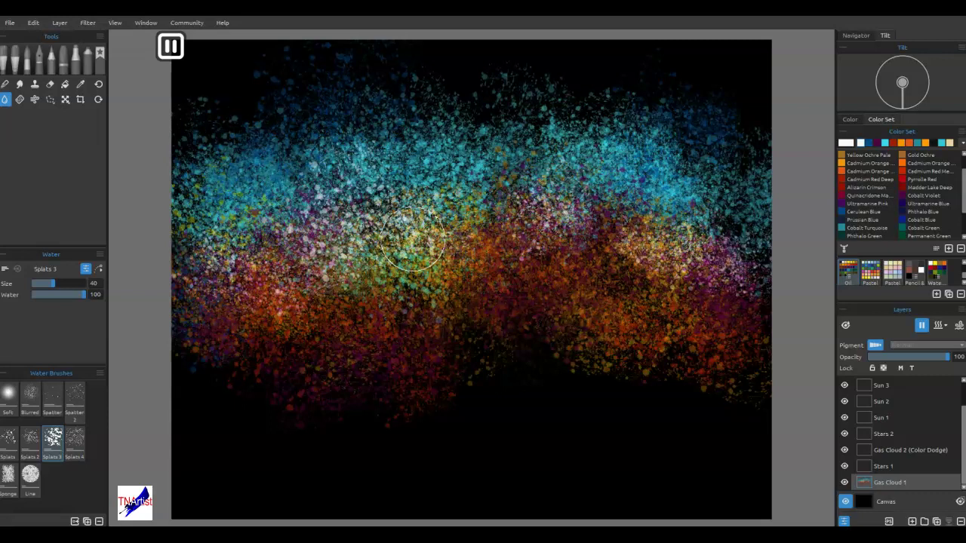
{"action": "mouse_move", "coordinate": [413, 238]}
{"action": "left_mouse_down"}
{"action": "mouse_move", "coordinate": [434, 205]}
{"action": "mouse_move", "coordinate": [371, 190]}
{"action": "mouse_move", "coordinate": [371, 150]}
{"action": "mouse_move", "coordinate": [364, 169]}
{"action": "mouse_move", "coordinate": [533, 146]}
{"action": "mouse_move", "coordinate": [644, 215]}
{"action": "left_mouse_up"}
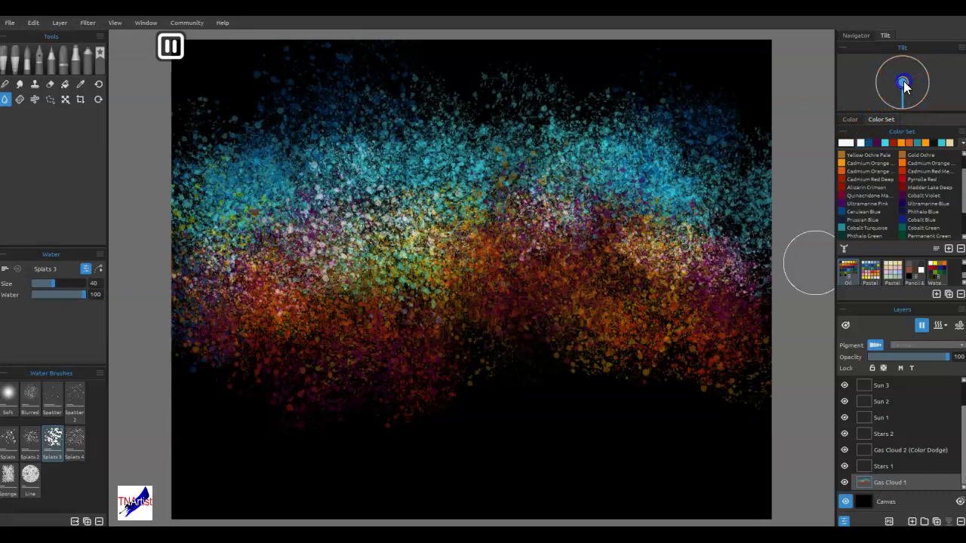
{"action": "left_click_drag", "start_coordinate": [903, 95], "coordinate": [902, 98]}
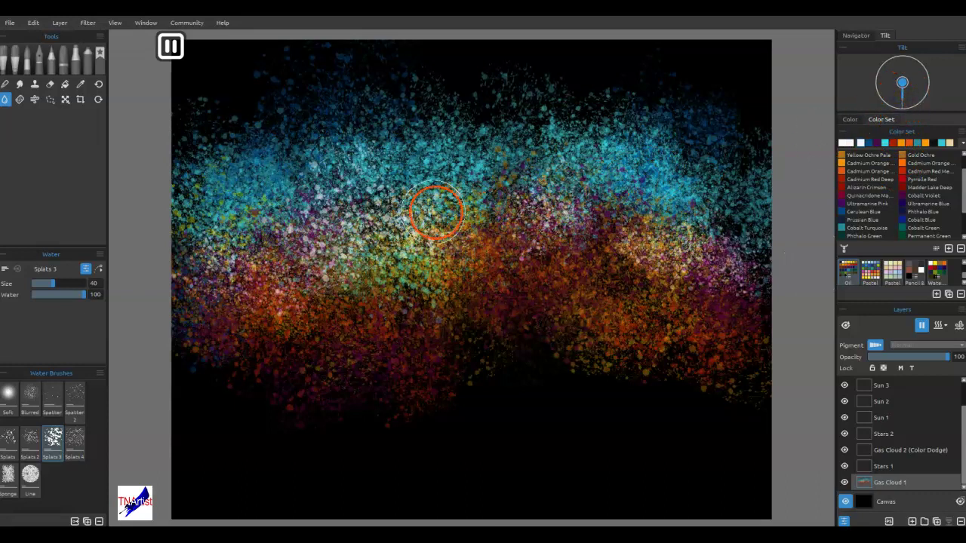
{"action": "left_click", "coordinate": [717, 337]}
{"action": "left_click", "coordinate": [903, 348]}
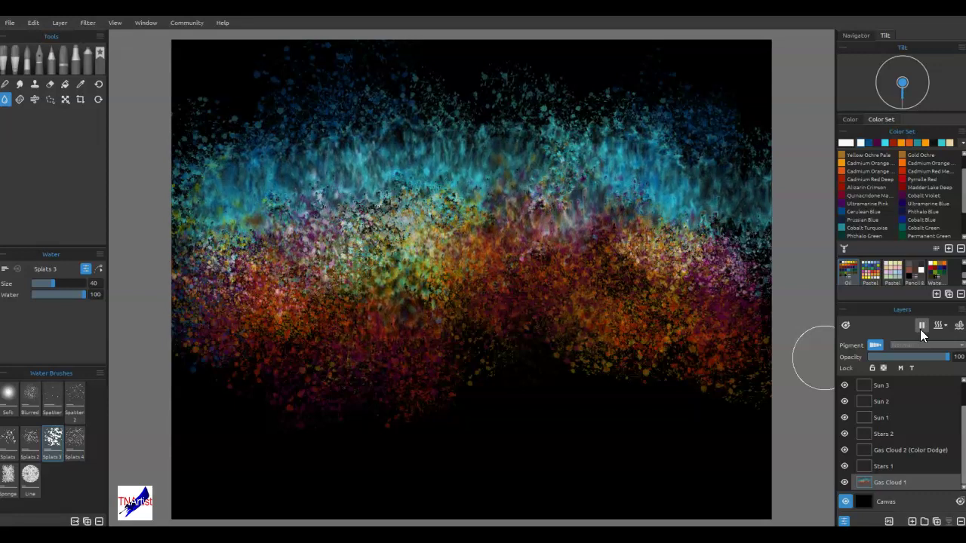
Spatter Madder Lake Deep through the middle of the cloud with the Spatter 5 watercolor brush and pause the diffusion
{"action": "left_click", "coordinate": [906, 189]}
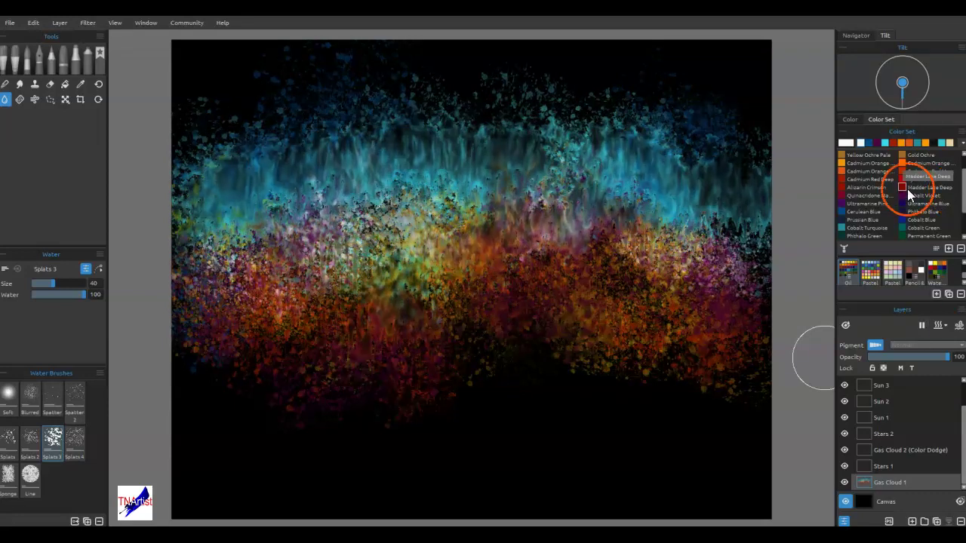
{"action": "key", "text": "b"}
{"action": "left_click", "coordinate": [605, 276]}
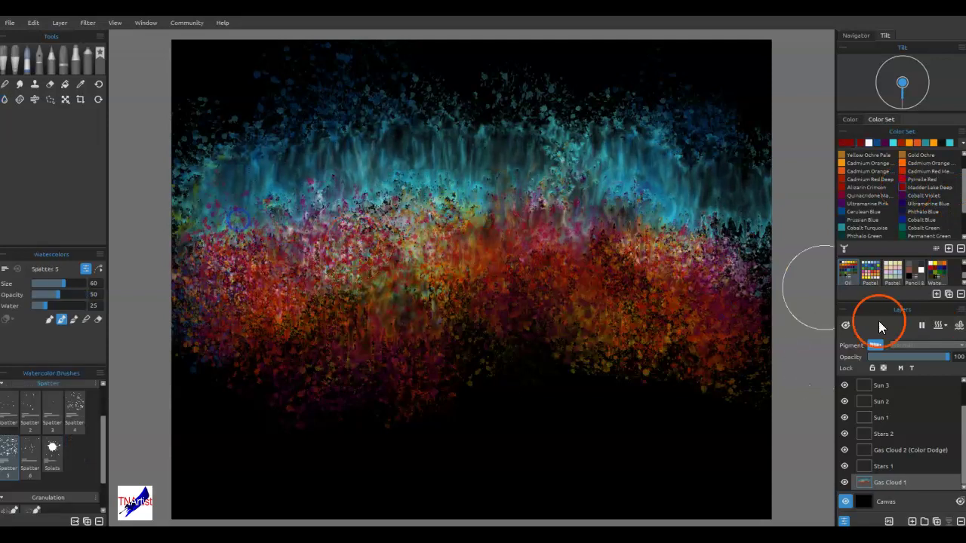
{"action": "left_click", "coordinate": [922, 325]}
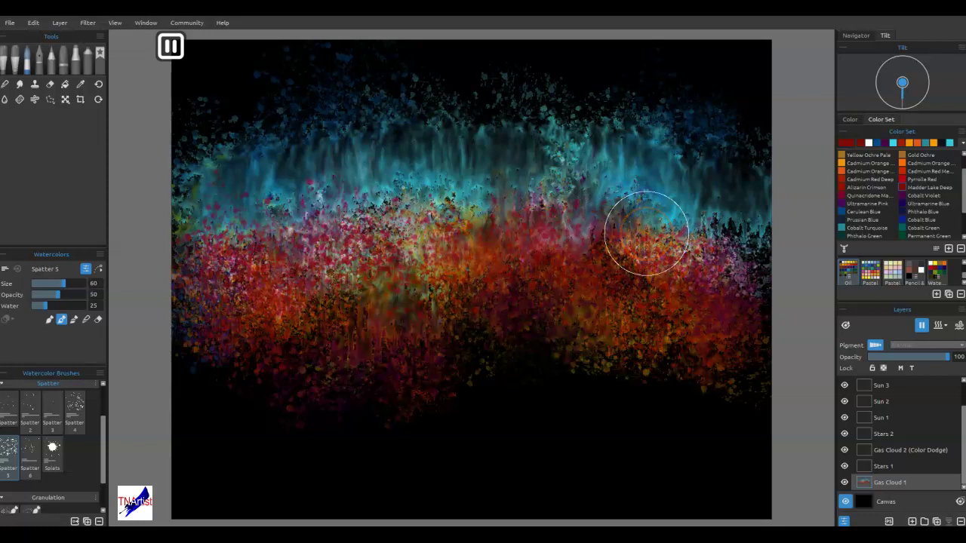
Resume the diffusion and spatter Quinacridone Magenta over the lower right and center of the cloud
{"action": "left_click", "coordinate": [884, 220]}
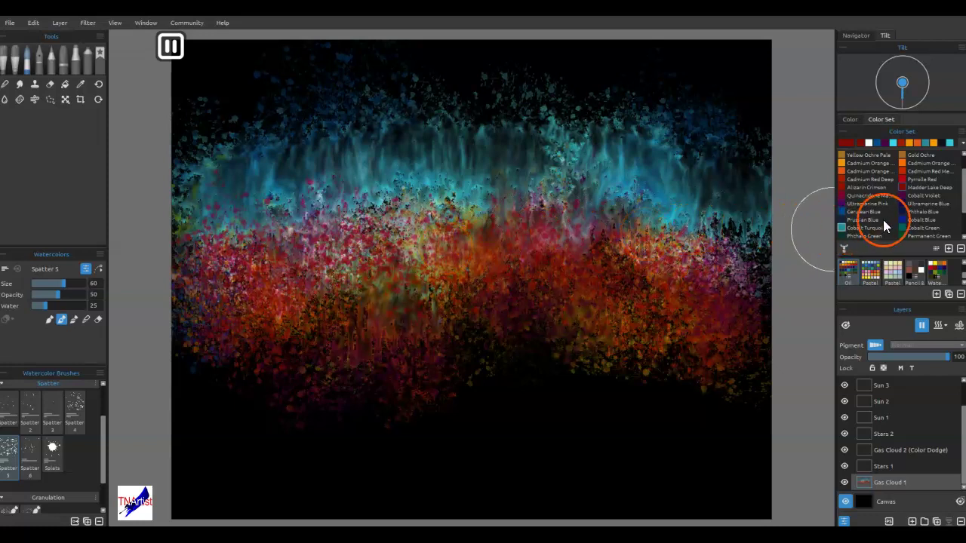
{"action": "left_click", "coordinate": [920, 325]}
{"action": "left_click", "coordinate": [851, 197]}
{"action": "left_click_drag", "start_coordinate": [710, 352], "coordinate": [363, 322]}
Spatter Cadmium Red Medium across the lower cloud and through its center
{"action": "left_click", "coordinate": [907, 172]}
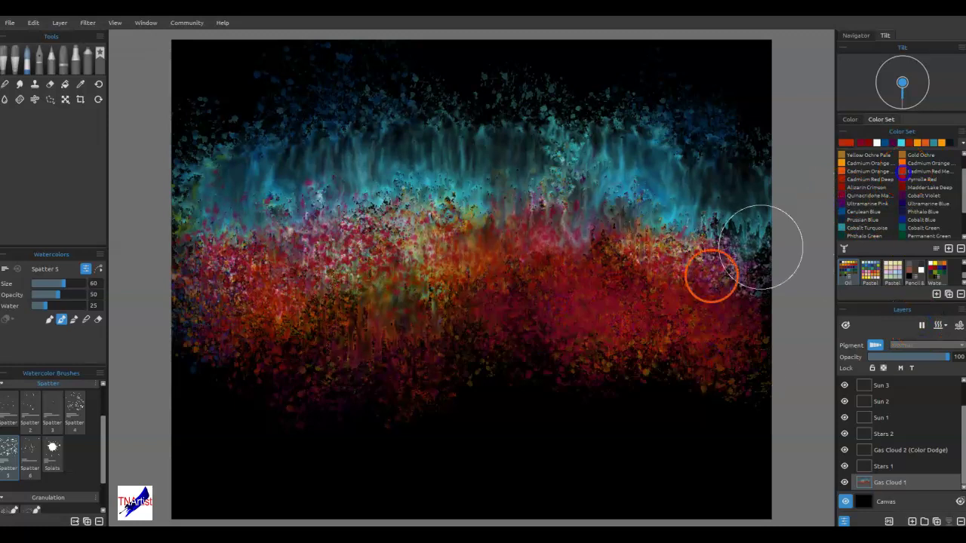
{"action": "mouse_move", "coordinate": [711, 277]}
{"action": "left_mouse_down"}
{"action": "mouse_move", "coordinate": [328, 309]}
{"action": "mouse_move", "coordinate": [205, 350]}
{"action": "left_mouse_up"}
{"action": "left_click_drag", "start_coordinate": [425, 266], "coordinate": [564, 269]}
Spatter dark turquoise over the upper part of the cloud and turn the canvas tilt upward
{"action": "left_click", "coordinate": [934, 142]}
{"action": "left_click_drag", "start_coordinate": [674, 118], "coordinate": [700, 127]}
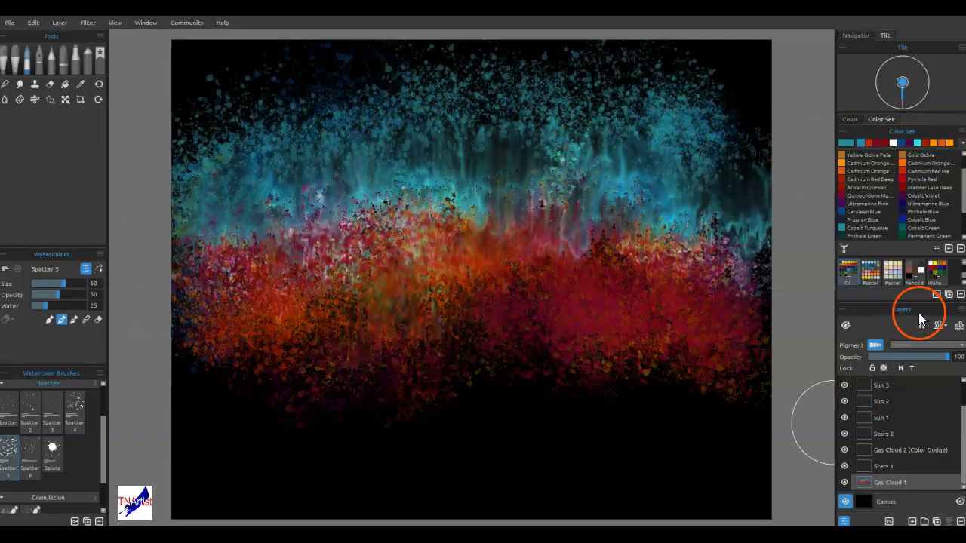
{"action": "left_click", "coordinate": [904, 75]}
{"action": "left_click_drag", "start_coordinate": [758, 208], "coordinate": [766, 183]}
Spatter crimson over the cloud's left-center area and blue over its left side and right-center area
{"action": "left_click", "coordinate": [886, 142]}
{"action": "mouse_move", "coordinate": [365, 228]}
{"action": "left_mouse_down"}
{"action": "mouse_move", "coordinate": [339, 272]}
{"action": "mouse_move", "coordinate": [323, 280]}
{"action": "left_mouse_up"}
{"action": "left_click", "coordinate": [844, 188]}
{"action": "left_click", "coordinate": [906, 143]}
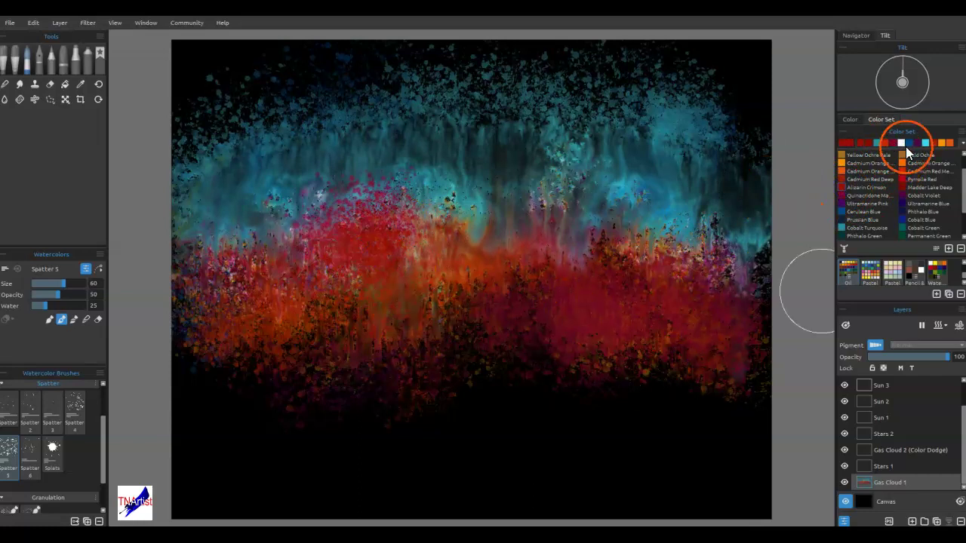
{"action": "left_click", "coordinate": [267, 252]}
{"action": "left_click", "coordinate": [579, 208]}
Choose bright turquoise and wet the cloud's upper edge with the Splats 3 water brush at size 40
{"action": "left_click", "coordinate": [924, 142]}
{"action": "left_click", "coordinate": [4, 99]}
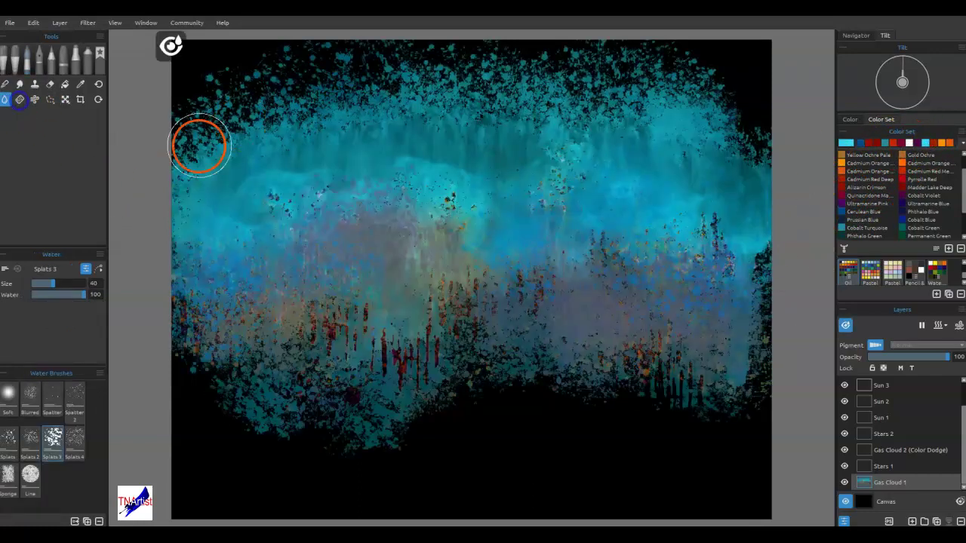
{"action": "mouse_move", "coordinate": [199, 146]}
{"action": "left_mouse_down"}
{"action": "mouse_move", "coordinate": [391, 109]}
{"action": "mouse_move", "coordinate": [548, 101]}
{"action": "left_mouse_up"}
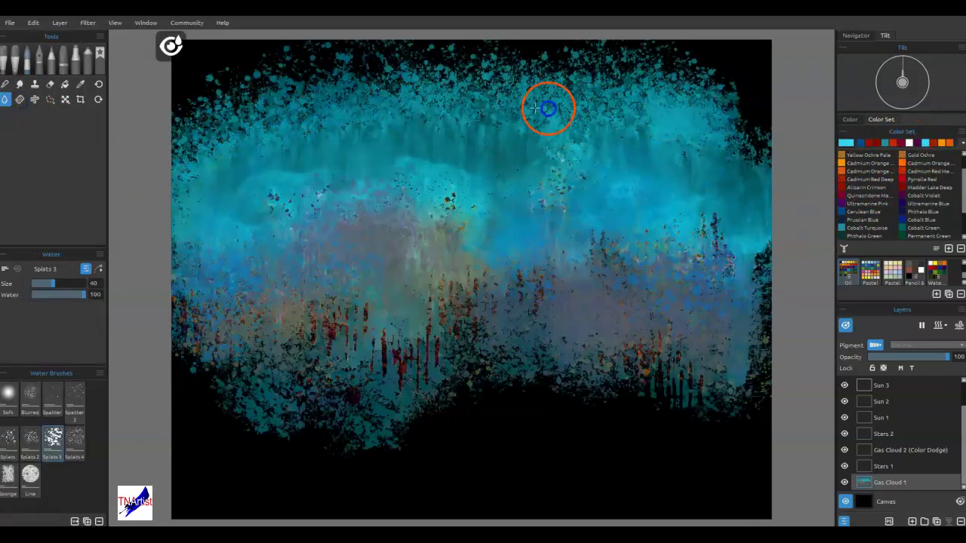
{"action": "left_click", "coordinate": [866, 145]}
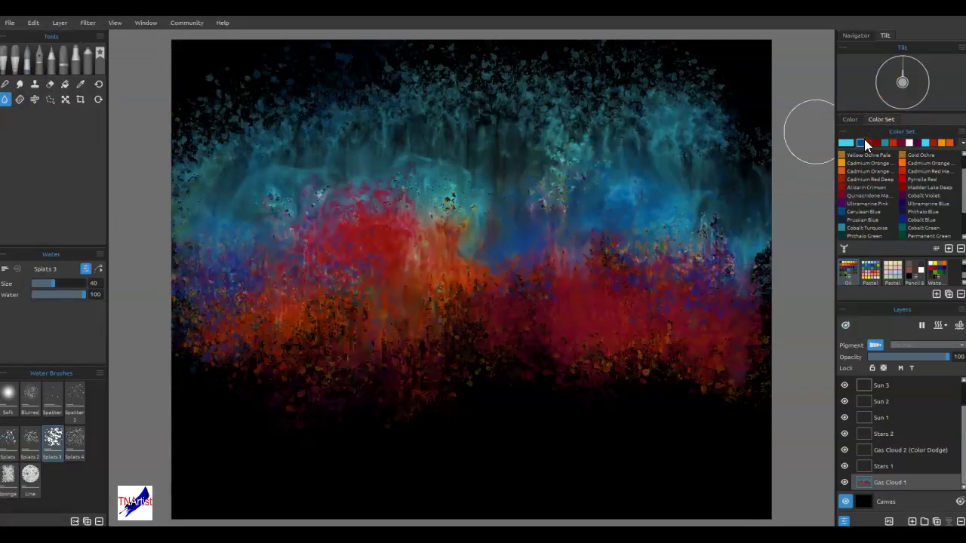
Blend the wet colors across the cloud with the Grunge 2 oil brush in blending mode, size 50 and oiliness 85
{"action": "left_click", "coordinate": [7, 59]}
{"action": "left_click", "coordinate": [86, 319]}
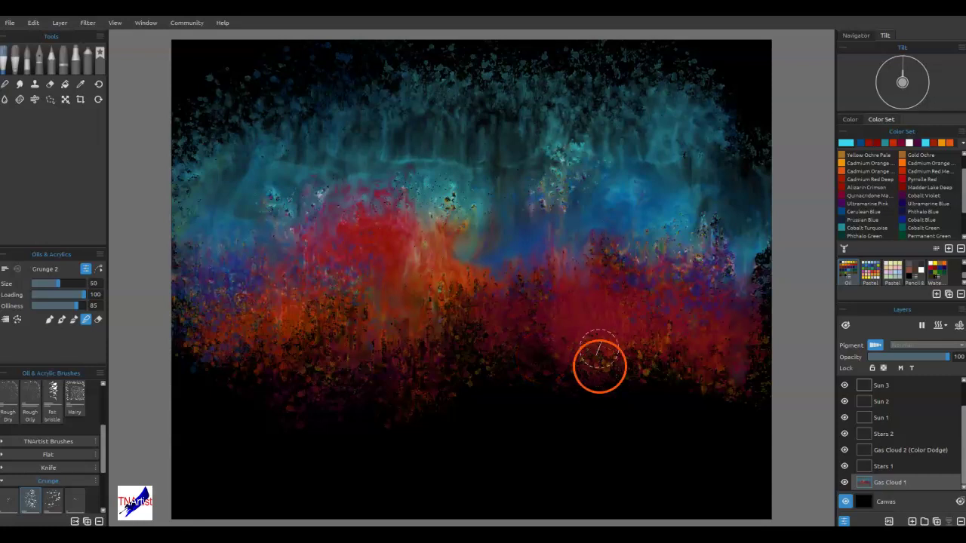
{"action": "left_click", "coordinate": [710, 247]}
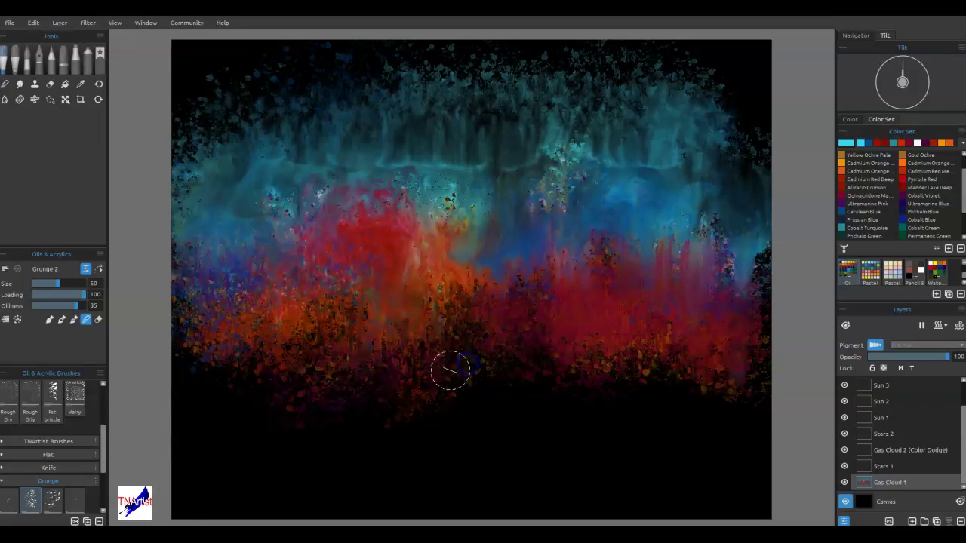
{"action": "mouse_move", "coordinate": [235, 391]}
{"action": "left_mouse_down"}
{"action": "mouse_move", "coordinate": [295, 266]}
{"action": "mouse_move", "coordinate": [314, 280]}
{"action": "mouse_move", "coordinate": [288, 266]}
{"action": "left_mouse_up"}
{"action": "left_click_drag", "start_coordinate": [238, 303], "coordinate": [214, 234]}
{"action": "mouse_move", "coordinate": [760, 258]}
{"action": "left_mouse_down"}
{"action": "mouse_move", "coordinate": [443, 356]}
{"action": "mouse_move", "coordinate": [729, 262]}
{"action": "mouse_move", "coordinate": [735, 252]}
{"action": "mouse_move", "coordinate": [758, 279]}
{"action": "mouse_move", "coordinate": [762, 332]}
{"action": "mouse_move", "coordinate": [721, 230]}
{"action": "mouse_move", "coordinate": [701, 253]}
{"action": "mouse_move", "coordinate": [672, 253]}
{"action": "mouse_move", "coordinate": [663, 289]}
{"action": "mouse_move", "coordinate": [604, 280]}
{"action": "left_mouse_up"}
Smooth the spatters through the cloud's blue, turquoise and crimson middle band with the Soft blend brush, size 35 and opacity 100
{"action": "left_click", "coordinate": [6, 83]}
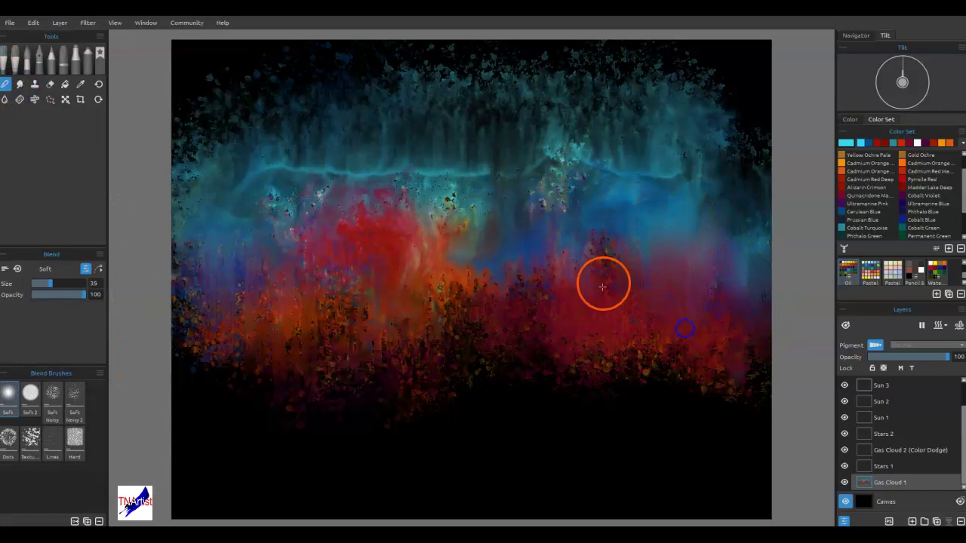
{"action": "left_click_drag", "start_coordinate": [434, 196], "coordinate": [391, 244]}
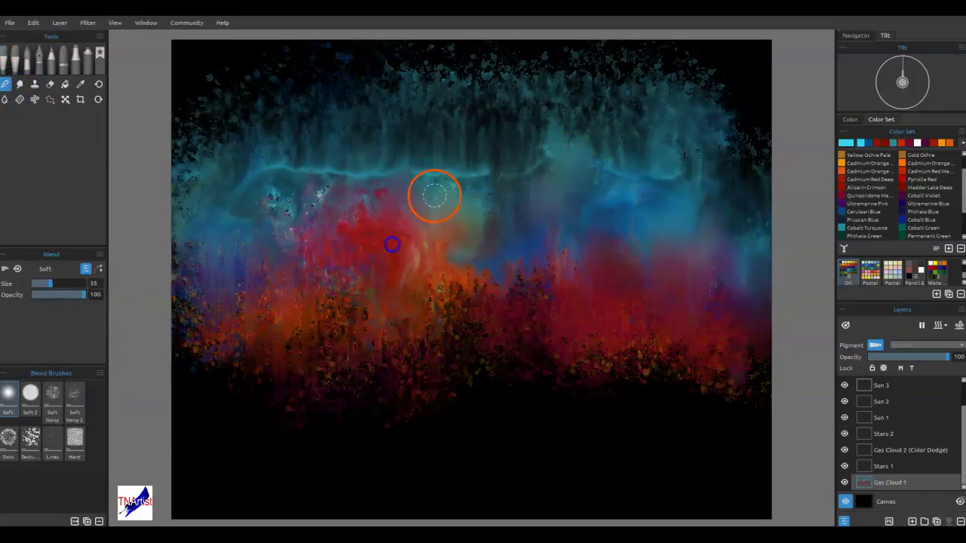
{"action": "mouse_move", "coordinate": [305, 191]}
{"action": "left_mouse_down"}
{"action": "mouse_move", "coordinate": [284, 230]}
{"action": "mouse_move", "coordinate": [234, 232]}
{"action": "mouse_move", "coordinate": [177, 271]}
{"action": "mouse_move", "coordinate": [180, 302]}
{"action": "left_mouse_up"}
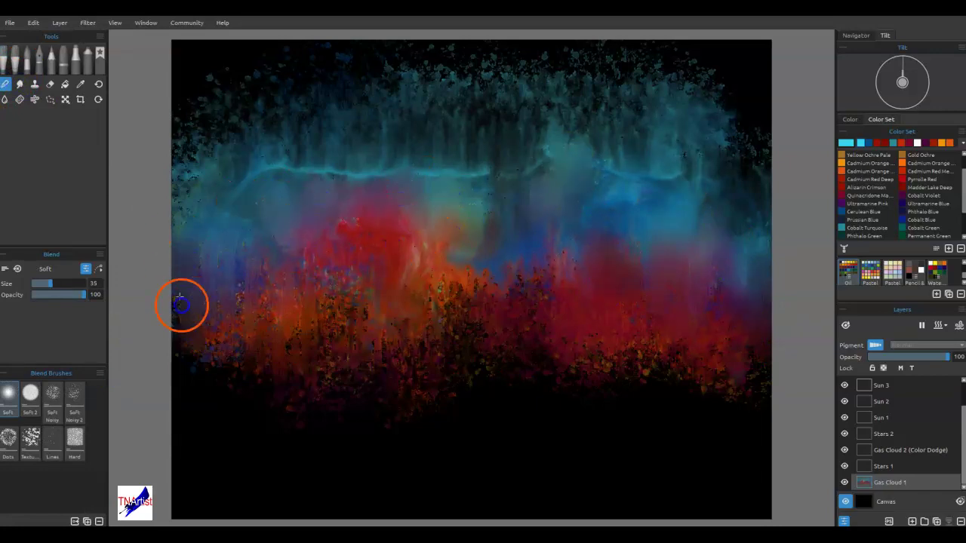
Blend the orange and crimson spatters along the cloud's lower edge softly into the black background
{"action": "mouse_move", "coordinate": [365, 303]}
{"action": "left_mouse_down"}
{"action": "mouse_move", "coordinate": [460, 342]}
{"action": "mouse_move", "coordinate": [457, 382]}
{"action": "mouse_move", "coordinate": [482, 361]}
{"action": "mouse_move", "coordinate": [429, 410]}
{"action": "mouse_move", "coordinate": [410, 358]}
{"action": "mouse_move", "coordinate": [397, 418]}
{"action": "mouse_move", "coordinate": [363, 378]}
{"action": "mouse_move", "coordinate": [341, 430]}
{"action": "left_mouse_up"}
{"action": "mouse_move", "coordinate": [301, 337]}
{"action": "left_mouse_down"}
{"action": "mouse_move", "coordinate": [271, 392]}
{"action": "mouse_move", "coordinate": [219, 390]}
{"action": "mouse_move", "coordinate": [258, 435]}
{"action": "left_mouse_up"}
{"action": "mouse_move", "coordinate": [708, 330]}
{"action": "left_mouse_down"}
{"action": "mouse_move", "coordinate": [748, 399]}
{"action": "mouse_move", "coordinate": [671, 324]}
{"action": "mouse_move", "coordinate": [604, 399]}
{"action": "mouse_move", "coordinate": [556, 255]}
{"action": "mouse_move", "coordinate": [492, 354]}
{"action": "left_mouse_up"}
{"action": "left_click_drag", "start_coordinate": [488, 386], "coordinate": [435, 391]}
{"action": "mouse_move", "coordinate": [369, 333]}
{"action": "left_mouse_down"}
{"action": "mouse_move", "coordinate": [300, 301]}
{"action": "mouse_move", "coordinate": [245, 433]}
{"action": "mouse_move", "coordinate": [159, 443]}
{"action": "left_mouse_up"}
Soften the turquoise spatters along the cloud's upper edge and touch up its orange and crimson areas with the Soft blend brush
{"action": "mouse_move", "coordinate": [756, 147]}
{"action": "left_mouse_down"}
{"action": "mouse_move", "coordinate": [765, 136]}
{"action": "mouse_move", "coordinate": [748, 151]}
{"action": "left_mouse_up"}
{"action": "mouse_move", "coordinate": [721, 94]}
{"action": "left_mouse_down"}
{"action": "mouse_move", "coordinate": [584, 87]}
{"action": "mouse_move", "coordinate": [491, 67]}
{"action": "mouse_move", "coordinate": [173, 98]}
{"action": "mouse_move", "coordinate": [286, 87]}
{"action": "left_mouse_up"}
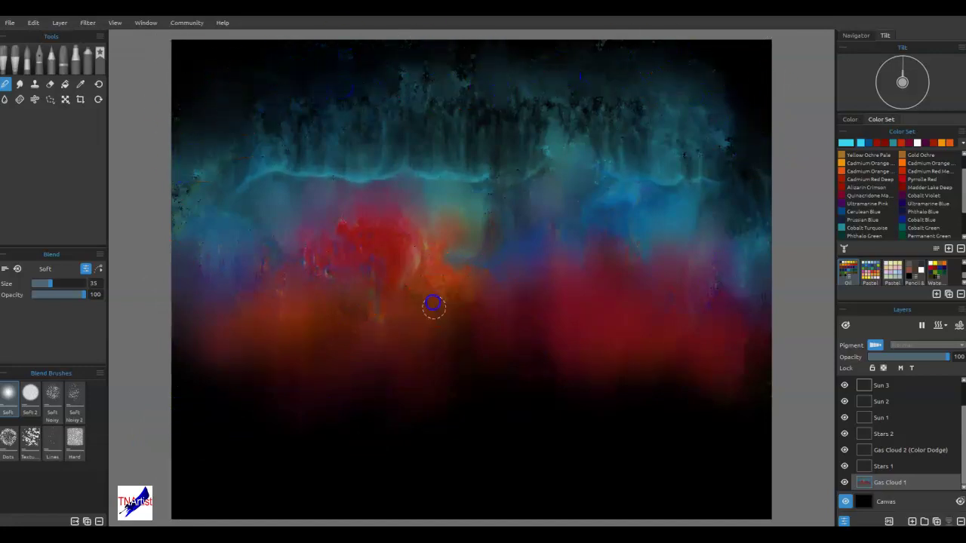
{"action": "mouse_move", "coordinate": [370, 337]}
{"action": "left_mouse_down"}
{"action": "mouse_move", "coordinate": [318, 327]}
{"action": "mouse_move", "coordinate": [263, 291]}
{"action": "mouse_move", "coordinate": [233, 254]}
{"action": "left_mouse_up"}
{"action": "left_click_drag", "start_coordinate": [298, 349], "coordinate": [400, 329]}
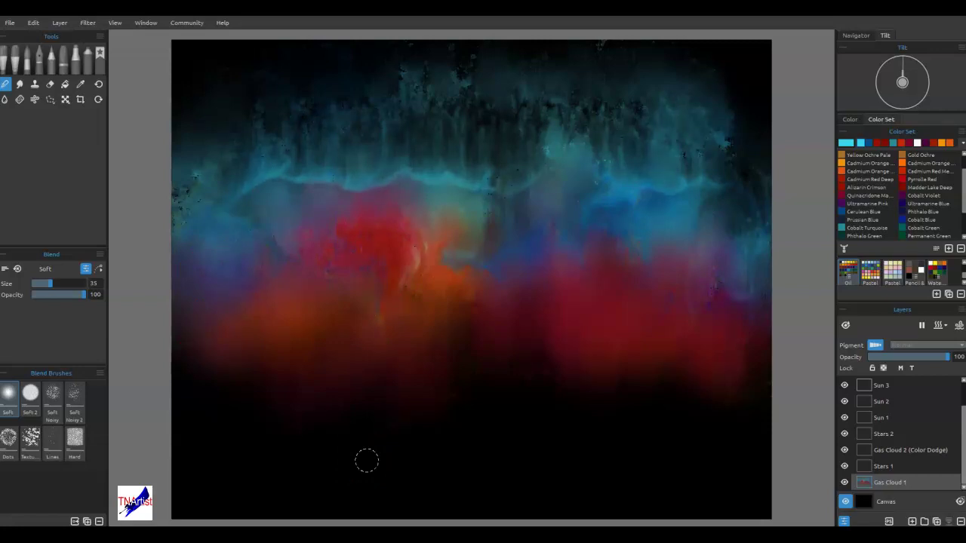
{"action": "mouse_move", "coordinate": [379, 417]}
{"action": "left_mouse_down"}
{"action": "mouse_move", "coordinate": [506, 212]}
{"action": "mouse_move", "coordinate": [515, 139]}
{"action": "mouse_move", "coordinate": [406, 147]}
{"action": "mouse_move", "coordinate": [428, 235]}
{"action": "mouse_move", "coordinate": [370, 274]}
{"action": "mouse_move", "coordinate": [475, 284]}
{"action": "mouse_move", "coordinate": [517, 300]}
{"action": "left_mouse_up"}
{"action": "mouse_move", "coordinate": [725, 314]}
{"action": "left_mouse_down"}
{"action": "mouse_move", "coordinate": [710, 310]}
{"action": "mouse_move", "coordinate": [711, 269]}
{"action": "left_mouse_up"}
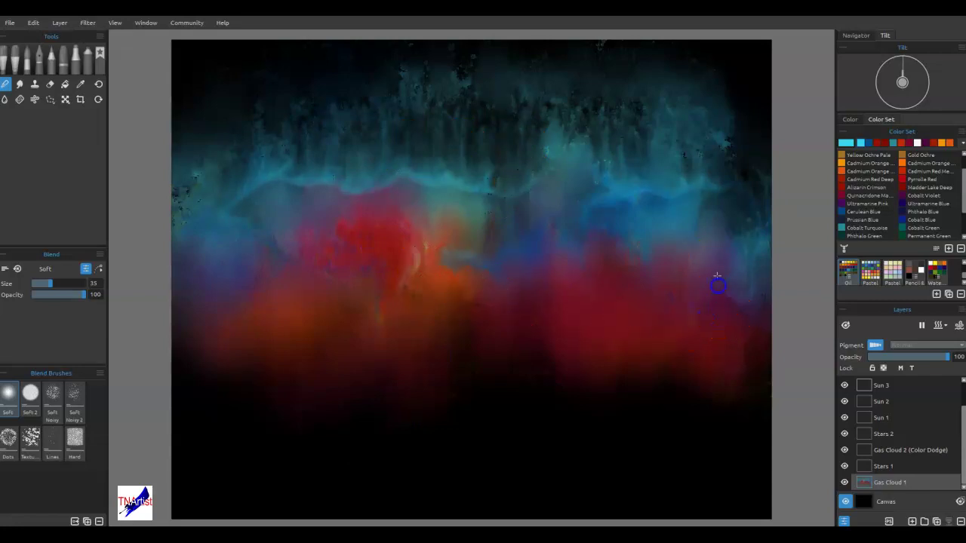
Smooth the remaining specks in the lower red and orange areas and the black area beneath the cloud
{"action": "left_click_drag", "start_coordinate": [712, 305], "coordinate": [657, 373]}
{"action": "left_click_drag", "start_coordinate": [573, 403], "coordinate": [555, 348]}
{"action": "left_click_drag", "start_coordinate": [452, 424], "coordinate": [444, 457]}
{"action": "left_click_drag", "start_coordinate": [370, 410], "coordinate": [360, 354]}
{"action": "left_click_drag", "start_coordinate": [360, 335], "coordinate": [355, 350]}
{"action": "left_click_drag", "start_coordinate": [346, 315], "coordinate": [337, 370]}
{"action": "left_click_drag", "start_coordinate": [341, 449], "coordinate": [340, 450]}
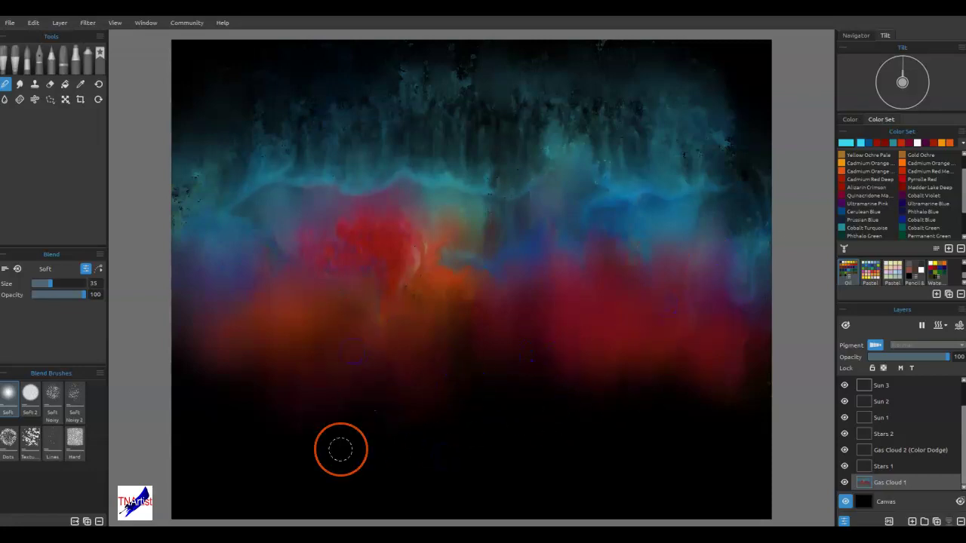
{"action": "left_click_drag", "start_coordinate": [406, 487], "coordinate": [417, 523]}
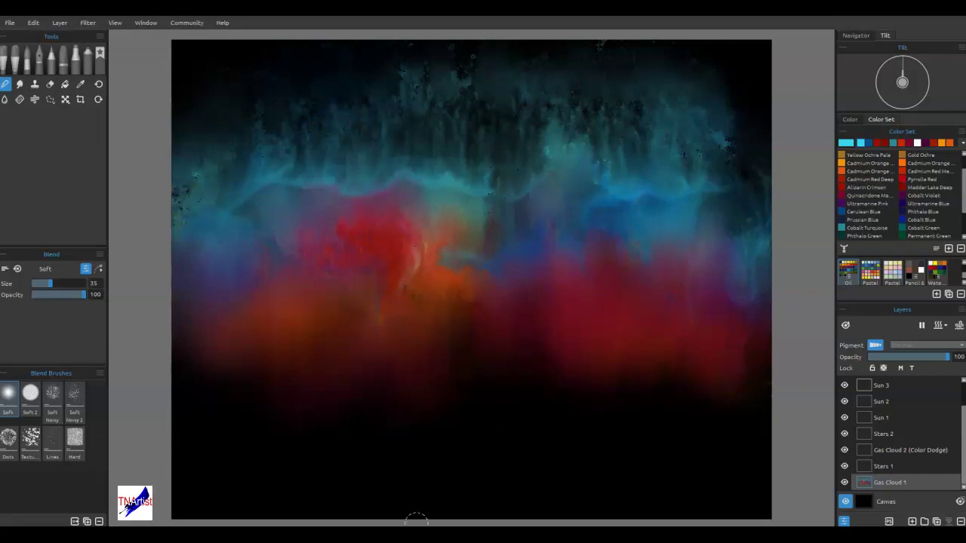
Duplicate the Gas Cloud 1 layer and wet the copy's middle areas with the Splats 2 water brush at size 40
{"action": "left_click", "coordinate": [936, 522]}
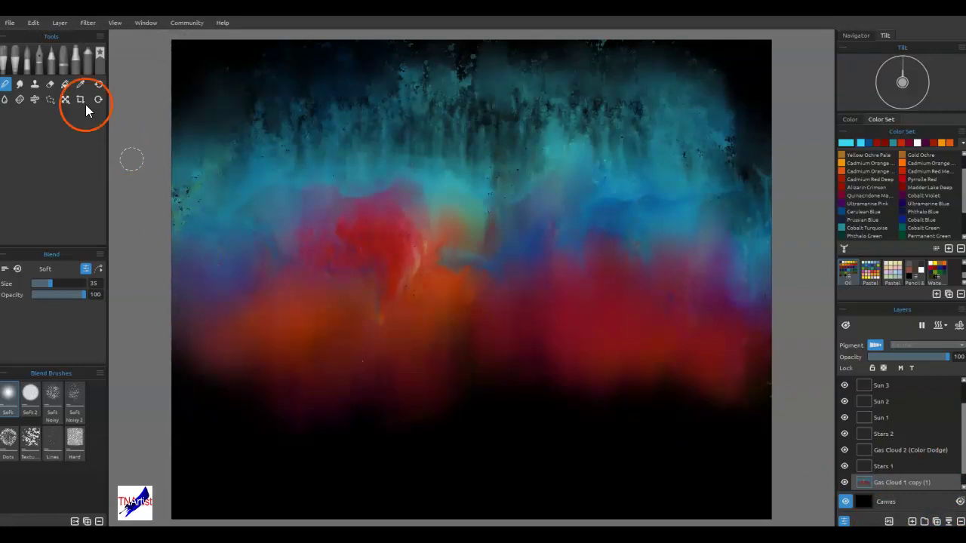
{"action": "left_click", "coordinate": [5, 99]}
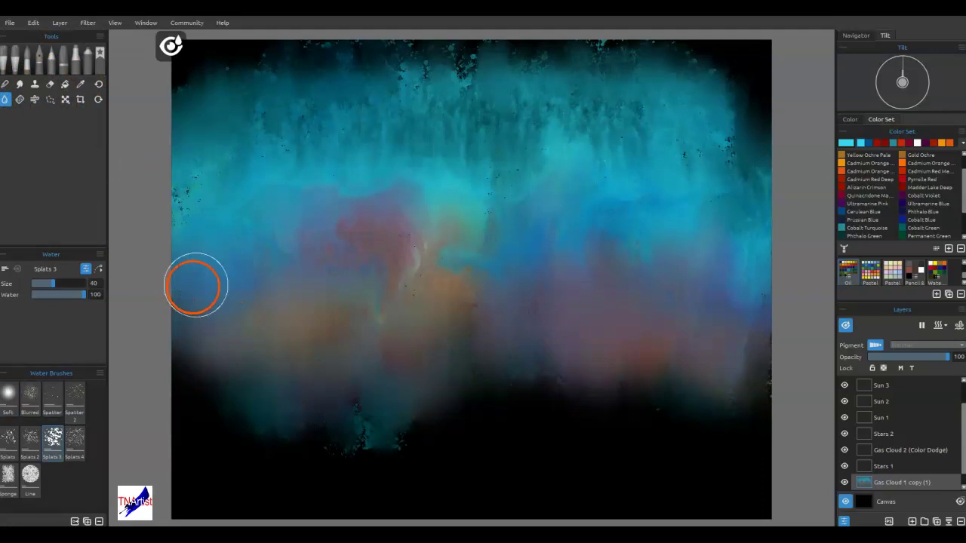
{"action": "left_click", "coordinate": [34, 439]}
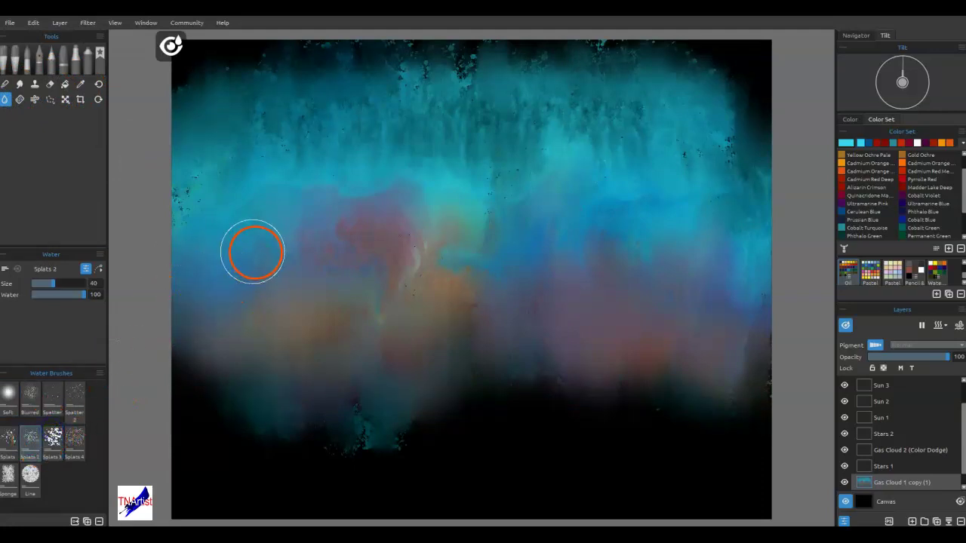
{"action": "mouse_move", "coordinate": [330, 204]}
{"action": "left_mouse_down"}
{"action": "mouse_move", "coordinate": [510, 235]}
{"action": "mouse_move", "coordinate": [722, 241]}
{"action": "mouse_move", "coordinate": [769, 270]}
{"action": "mouse_move", "coordinate": [754, 338]}
{"action": "mouse_move", "coordinate": [757, 322]}
{"action": "mouse_move", "coordinate": [602, 307]}
{"action": "mouse_move", "coordinate": [430, 320]}
{"action": "mouse_move", "coordinate": [316, 305]}
{"action": "mouse_move", "coordinate": [215, 342]}
{"action": "left_mouse_up"}
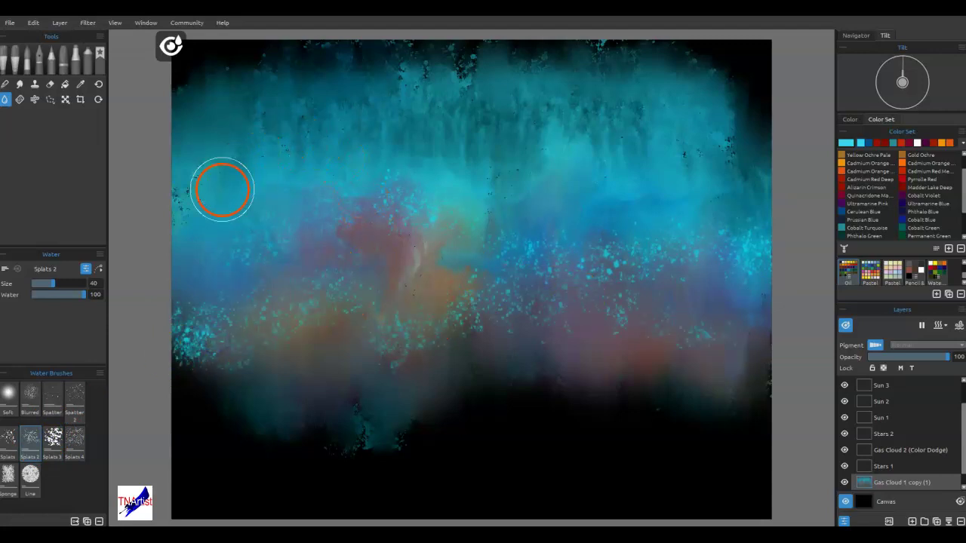
{"action": "mouse_move", "coordinate": [389, 213]}
{"action": "left_mouse_down"}
{"action": "mouse_move", "coordinate": [260, 213]}
{"action": "mouse_move", "coordinate": [167, 240]}
{"action": "left_mouse_up"}
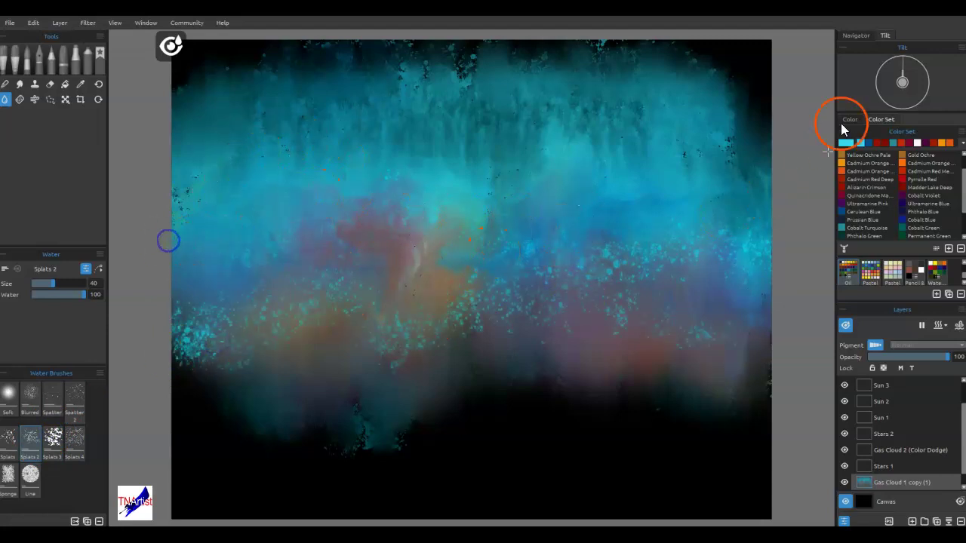
Tilt the canvas downward so the wet paint flows toward the lower edge, and turn off the wetness display
{"action": "left_click", "coordinate": [902, 99]}
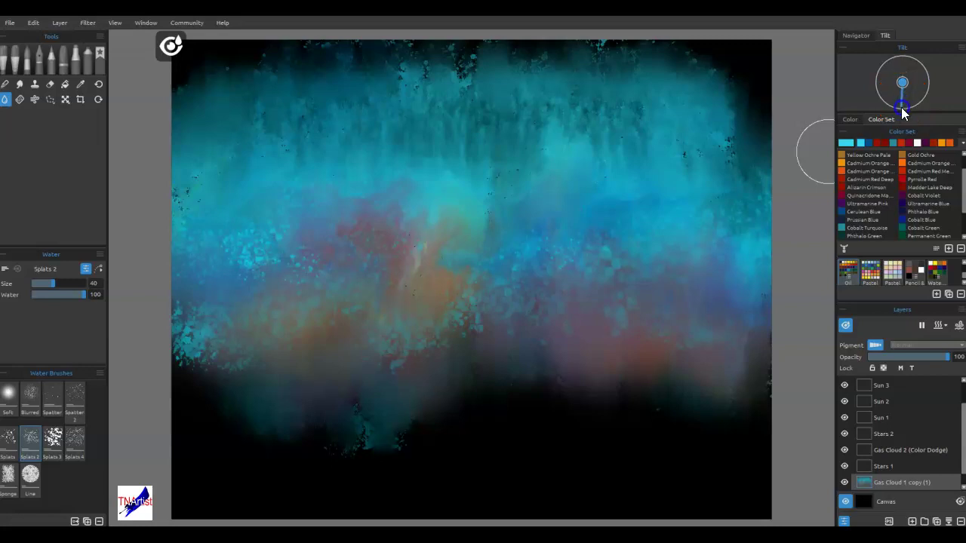
{"action": "left_click", "coordinate": [920, 320]}
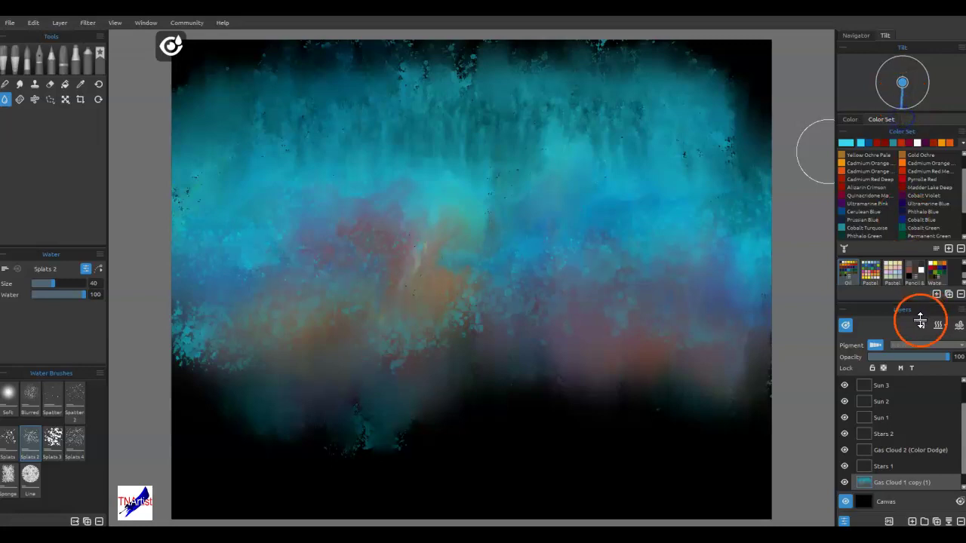
{"action": "left_click", "coordinate": [846, 326]}
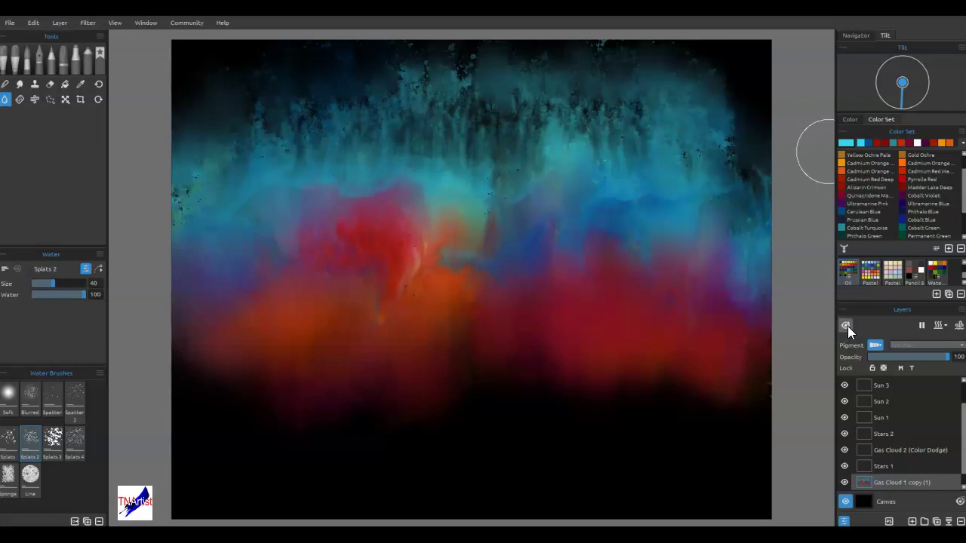
Wet the cloud further with the Splats 2 water brush and the Splats brush at size 35, and choose Spatter 2 at size 40
{"action": "left_click", "coordinate": [334, 310]}
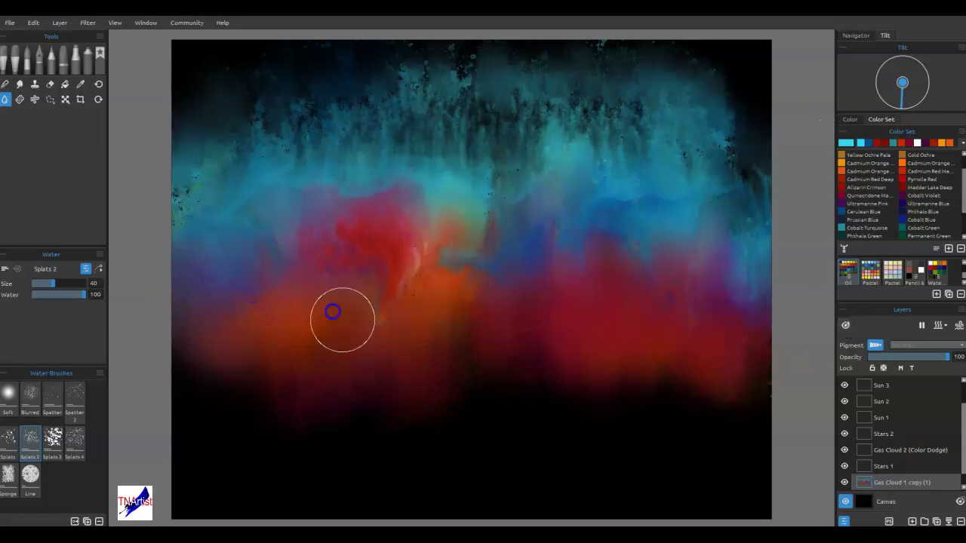
{"action": "left_click", "coordinate": [627, 370]}
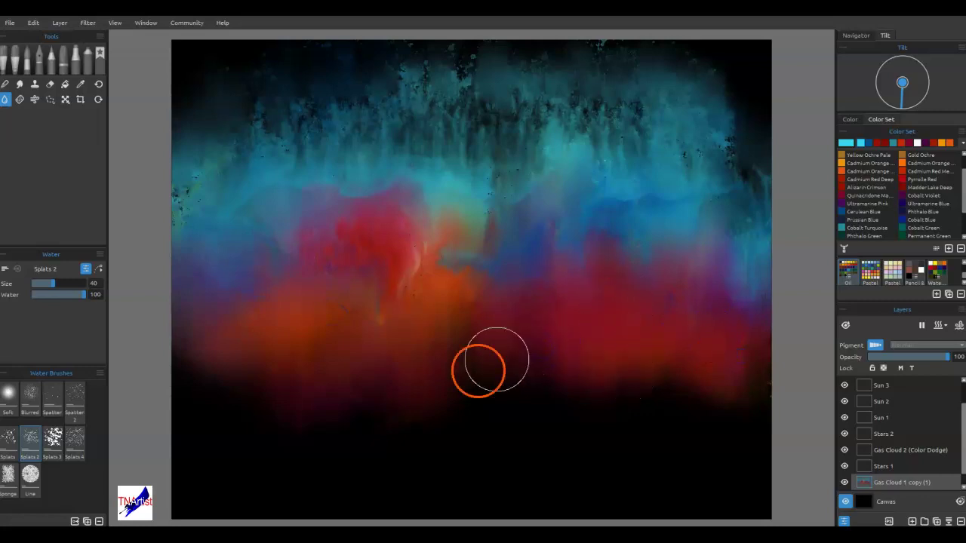
{"action": "left_click", "coordinate": [11, 448]}
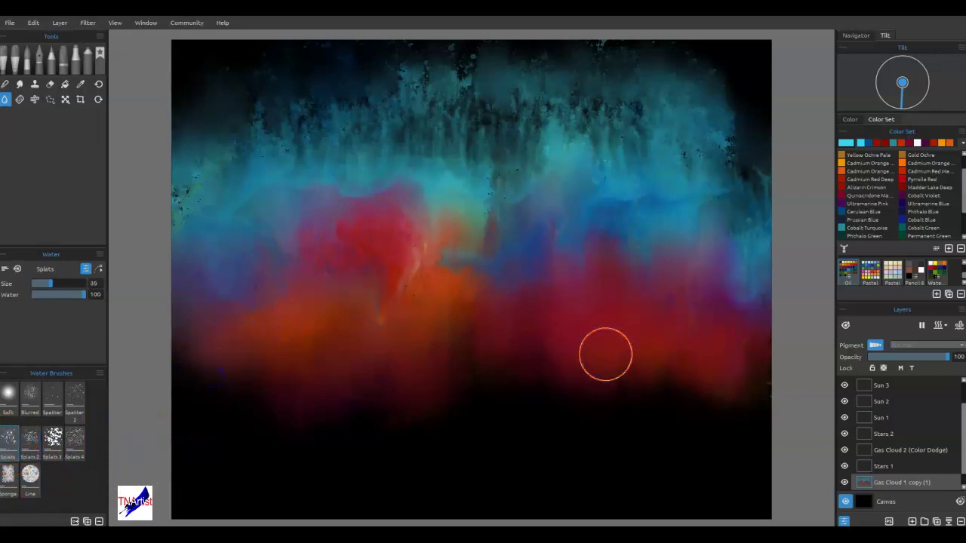
{"action": "mouse_move", "coordinate": [457, 77]}
{"action": "left_mouse_down"}
{"action": "mouse_move", "coordinate": [414, 70]}
{"action": "mouse_move", "coordinate": [241, 100]}
{"action": "left_mouse_up"}
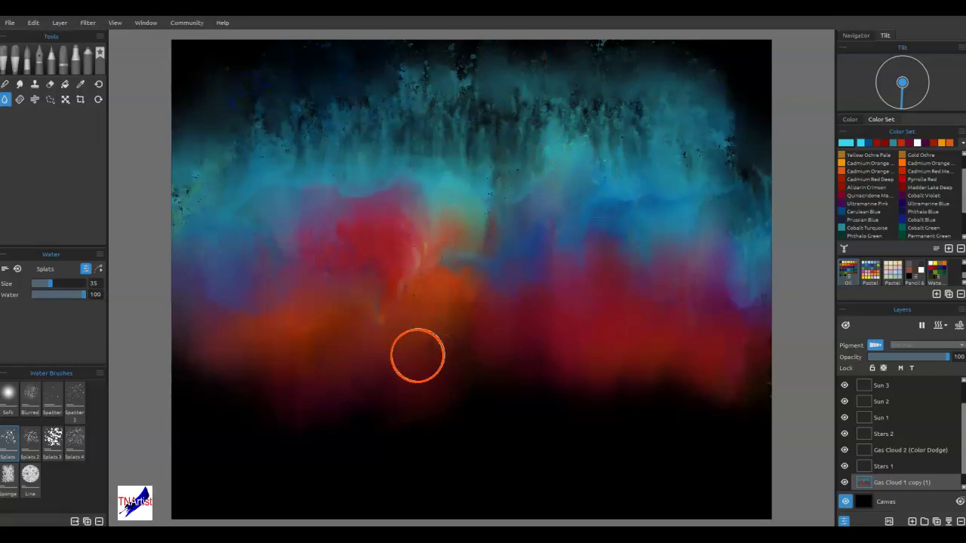
{"action": "left_click", "coordinate": [43, 103]}
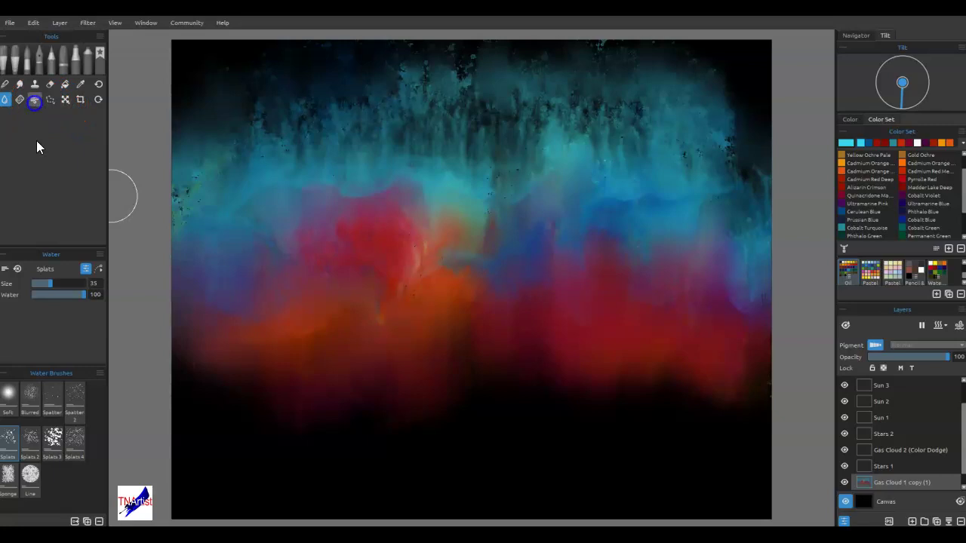
{"action": "left_click", "coordinate": [34, 102]}
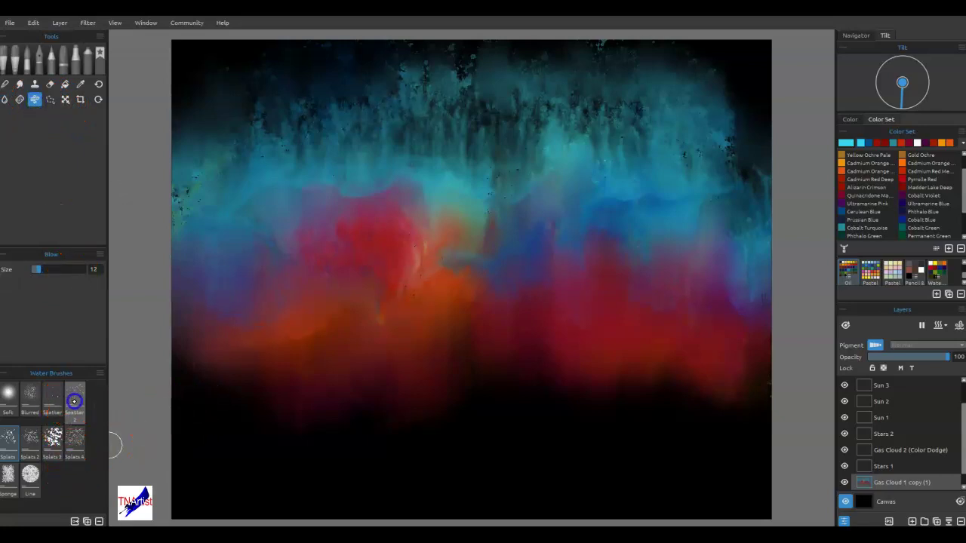
{"action": "left_click", "coordinate": [74, 402]}
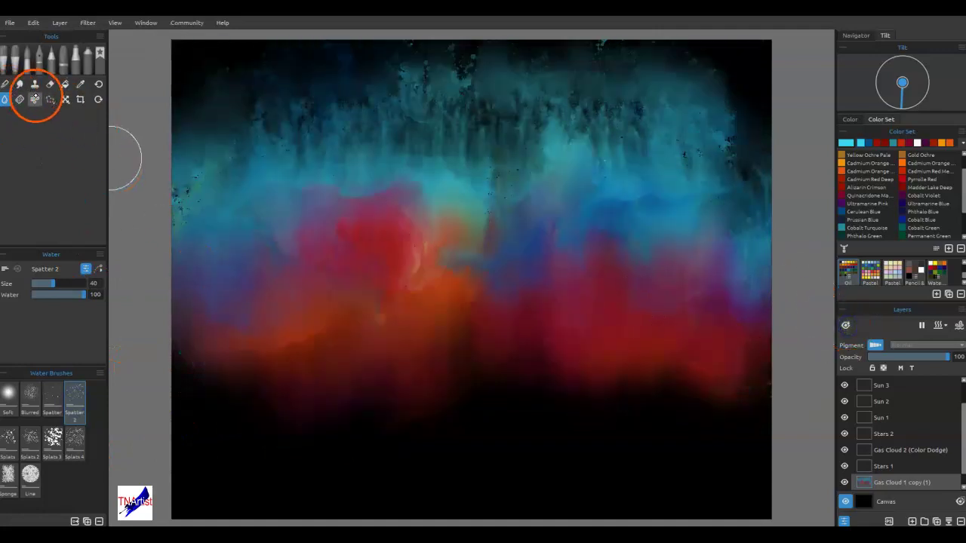
Blow wet red streaks downward from the cloud's lower right edge with the Blow tool at size 12, and pause the diffusion
{"action": "left_click", "coordinate": [35, 99]}
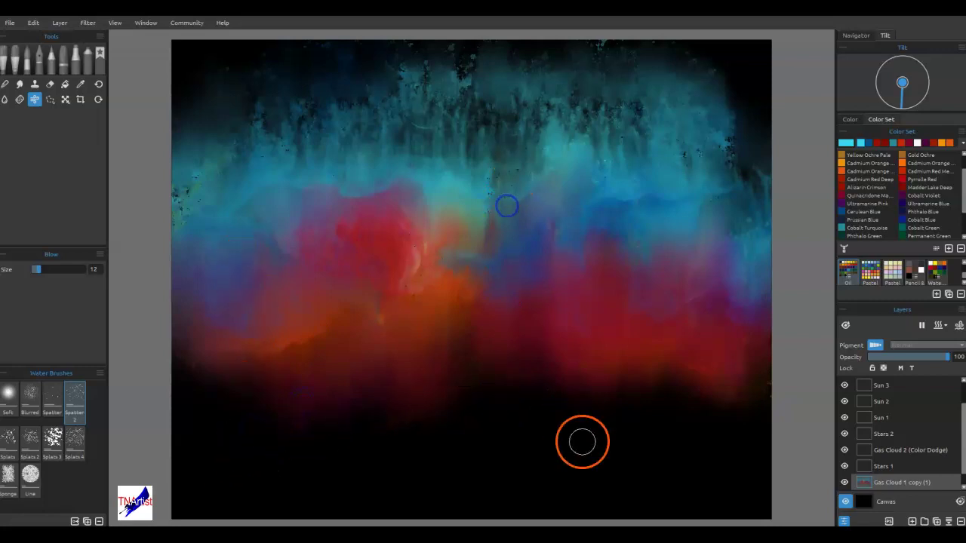
{"action": "left_click_drag", "start_coordinate": [619, 159], "coordinate": [675, 421]}
{"action": "left_click_drag", "start_coordinate": [682, 207], "coordinate": [626, 464]}
{"action": "left_click_drag", "start_coordinate": [622, 352], "coordinate": [630, 478]}
{"action": "left_click_drag", "start_coordinate": [643, 296], "coordinate": [640, 466]}
{"action": "mouse_move", "coordinate": [664, 352]}
{"action": "left_mouse_down"}
{"action": "mouse_move", "coordinate": [658, 503]}
{"action": "mouse_move", "coordinate": [647, 462]}
{"action": "mouse_move", "coordinate": [632, 475]}
{"action": "mouse_move", "coordinate": [665, 481]}
{"action": "mouse_move", "coordinate": [652, 489]}
{"action": "mouse_move", "coordinate": [657, 503]}
{"action": "mouse_move", "coordinate": [639, 459]}
{"action": "left_mouse_up"}
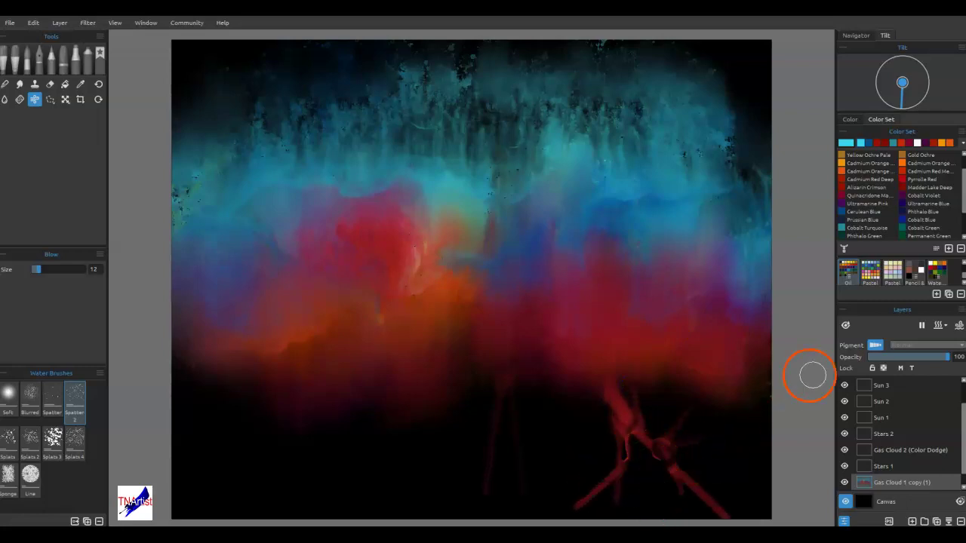
{"action": "left_click", "coordinate": [922, 326]}
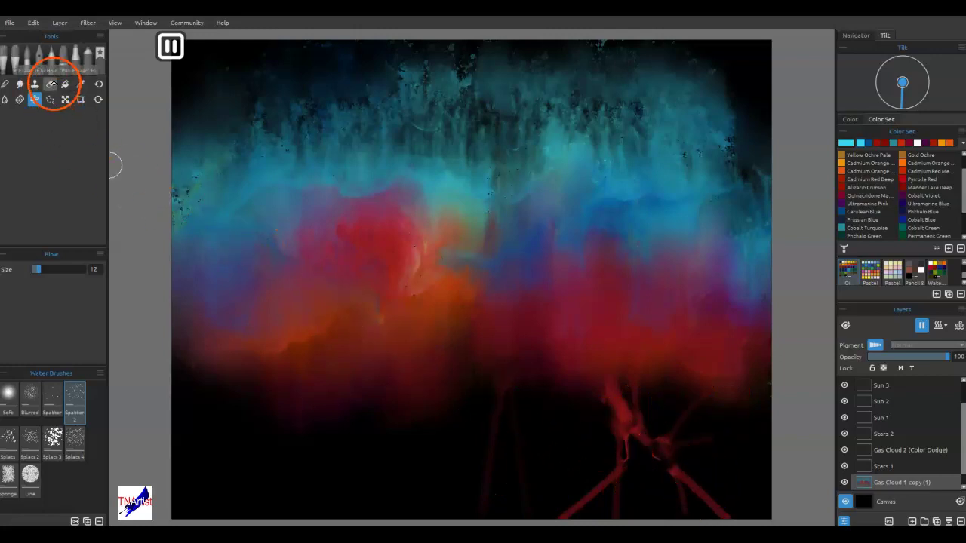
Erase most of the red streaks below the cloud with the Spatter 2 eraser at size 60 and opacity 100
{"action": "left_click", "coordinate": [52, 84]}
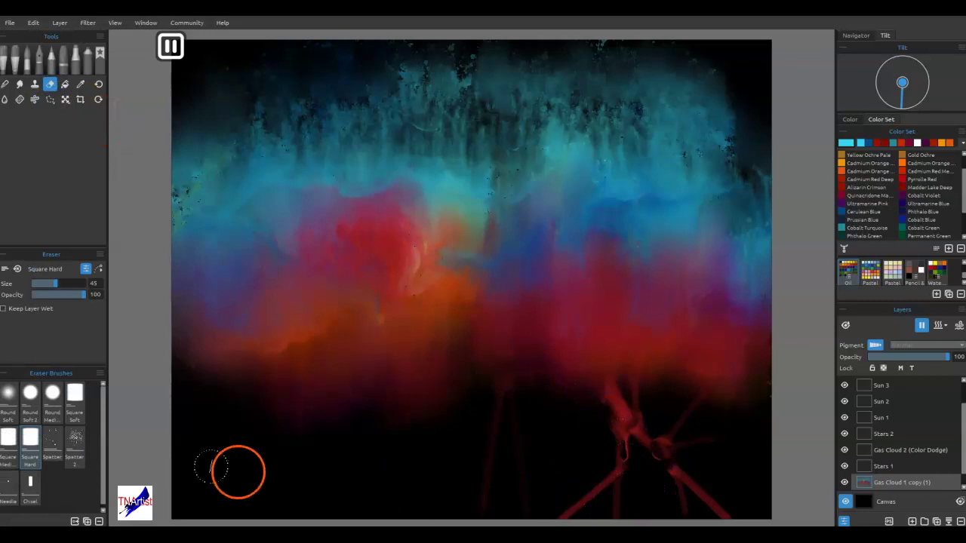
{"action": "left_click", "coordinate": [75, 446]}
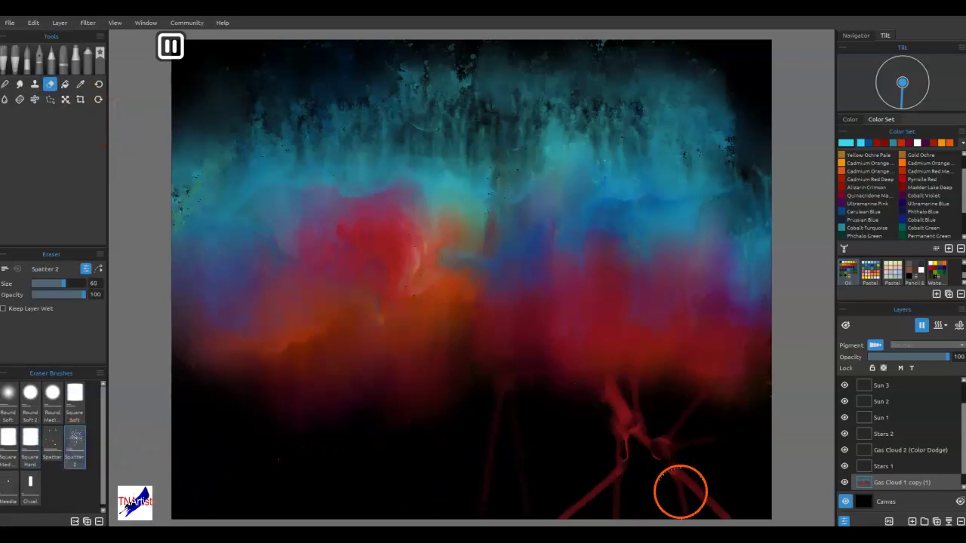
{"action": "mouse_move", "coordinate": [677, 434]}
{"action": "left_mouse_down"}
{"action": "mouse_move", "coordinate": [612, 494]}
{"action": "mouse_move", "coordinate": [563, 508]}
{"action": "mouse_move", "coordinate": [617, 513]}
{"action": "mouse_move", "coordinate": [517, 449]}
{"action": "mouse_move", "coordinate": [280, 468]}
{"action": "mouse_move", "coordinate": [186, 416]}
{"action": "mouse_move", "coordinate": [177, 448]}
{"action": "left_mouse_up"}
{"action": "left_click_drag", "start_coordinate": [623, 470], "coordinate": [665, 483]}
{"action": "left_click_drag", "start_coordinate": [672, 439], "coordinate": [696, 425]}
{"action": "left_click_drag", "start_coordinate": [700, 490], "coordinate": [562, 484]}
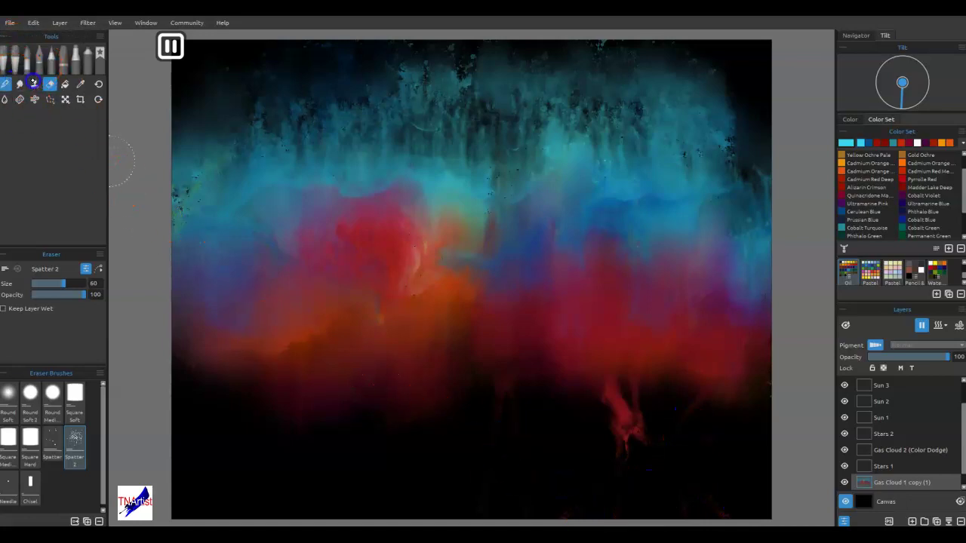
Soften the tip of the remaining red wisp below the cloud with the Soft blend brush at size 35
{"action": "left_click", "coordinate": [34, 83]}
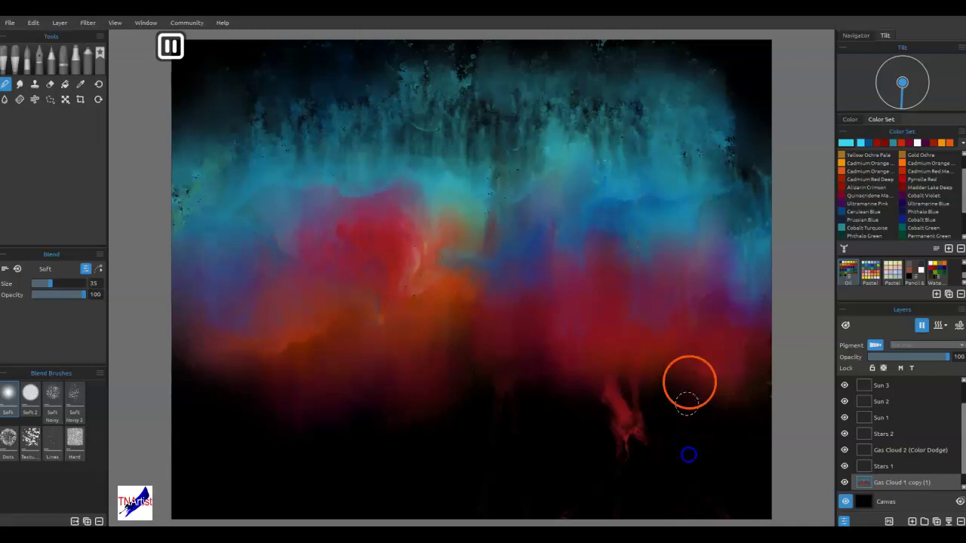
{"action": "left_click_drag", "start_coordinate": [612, 453], "coordinate": [622, 429]}
{"action": "mouse_move", "coordinate": [629, 468]}
{"action": "left_mouse_down"}
{"action": "mouse_move", "coordinate": [644, 442]}
{"action": "mouse_move", "coordinate": [621, 461]}
{"action": "left_mouse_up"}
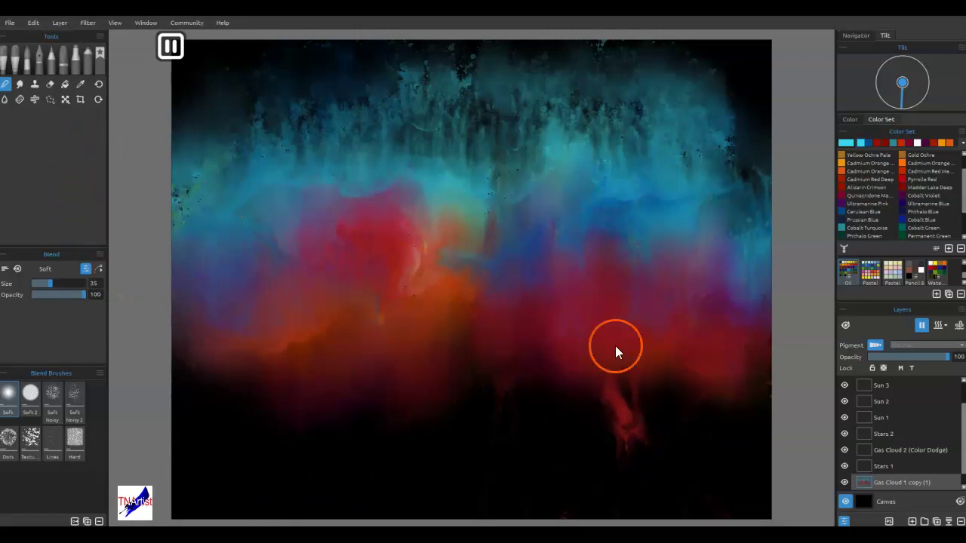
Blend away the faint streak remnants and specks in the black area below the cloud's center and right side
{"action": "scroll", "coordinate": [626, 445], "scroll_direction": "down", "scroll_amount": 1}
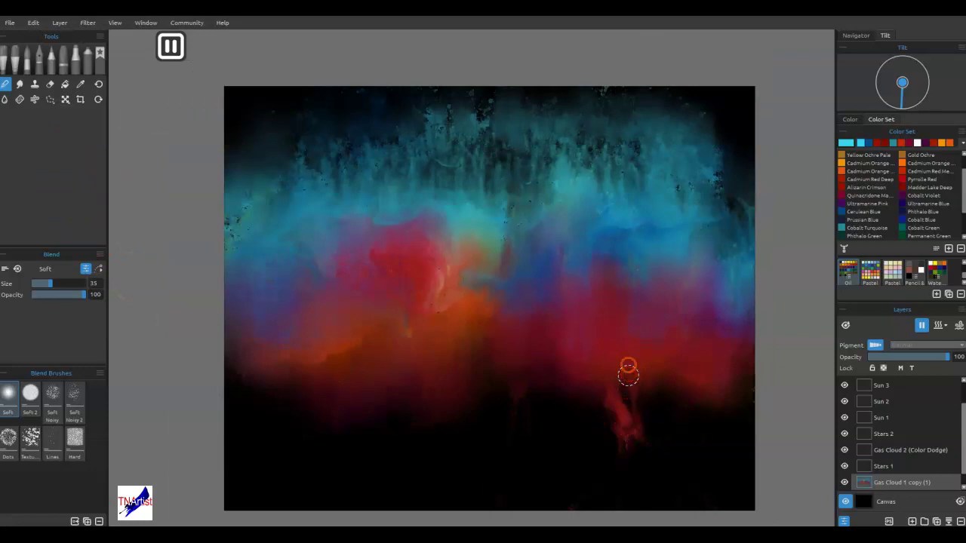
{"action": "left_click_drag", "start_coordinate": [625, 385], "coordinate": [625, 296]}
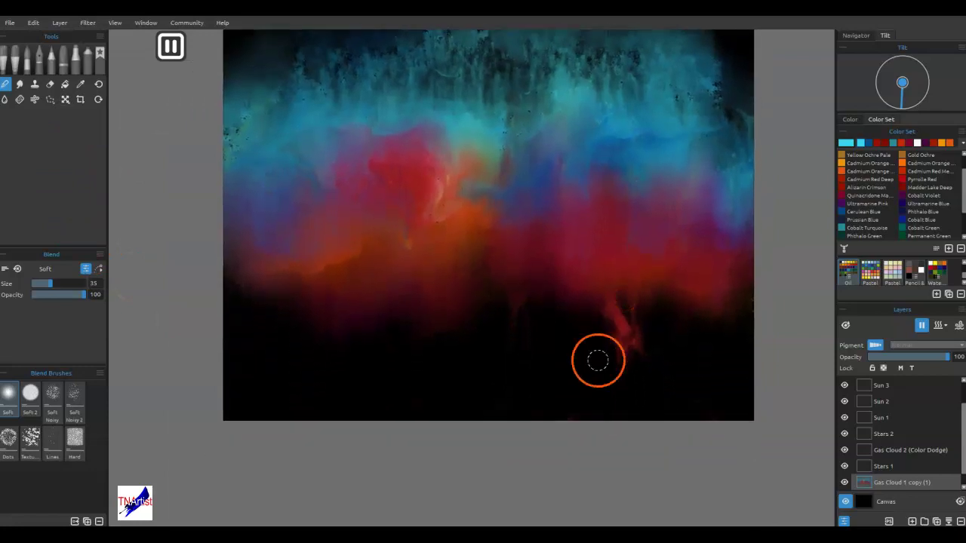
{"action": "mouse_move", "coordinate": [566, 437]}
{"action": "left_mouse_down"}
{"action": "mouse_move", "coordinate": [581, 381]}
{"action": "mouse_move", "coordinate": [593, 449]}
{"action": "mouse_move", "coordinate": [614, 401]}
{"action": "mouse_move", "coordinate": [648, 449]}
{"action": "mouse_move", "coordinate": [663, 389]}
{"action": "mouse_move", "coordinate": [660, 334]}
{"action": "mouse_move", "coordinate": [669, 436]}
{"action": "mouse_move", "coordinate": [688, 393]}
{"action": "mouse_move", "coordinate": [522, 373]}
{"action": "left_mouse_up"}
{"action": "mouse_move", "coordinate": [518, 290]}
{"action": "left_mouse_down"}
{"action": "mouse_move", "coordinate": [490, 358]}
{"action": "mouse_move", "coordinate": [471, 376]}
{"action": "left_mouse_up"}
{"action": "mouse_move", "coordinate": [389, 370]}
{"action": "left_mouse_down"}
{"action": "mouse_move", "coordinate": [369, 373]}
{"action": "mouse_move", "coordinate": [351, 348]}
{"action": "mouse_move", "coordinate": [305, 337]}
{"action": "mouse_move", "coordinate": [298, 366]}
{"action": "mouse_move", "coordinate": [436, 369]}
{"action": "left_mouse_up"}
{"action": "mouse_move", "coordinate": [657, 382]}
{"action": "left_mouse_down"}
{"action": "mouse_move", "coordinate": [671, 380]}
{"action": "mouse_move", "coordinate": [695, 321]}
{"action": "mouse_move", "coordinate": [704, 326]}
{"action": "left_mouse_up"}
{"action": "left_click_drag", "start_coordinate": [758, 305], "coordinate": [758, 350]}
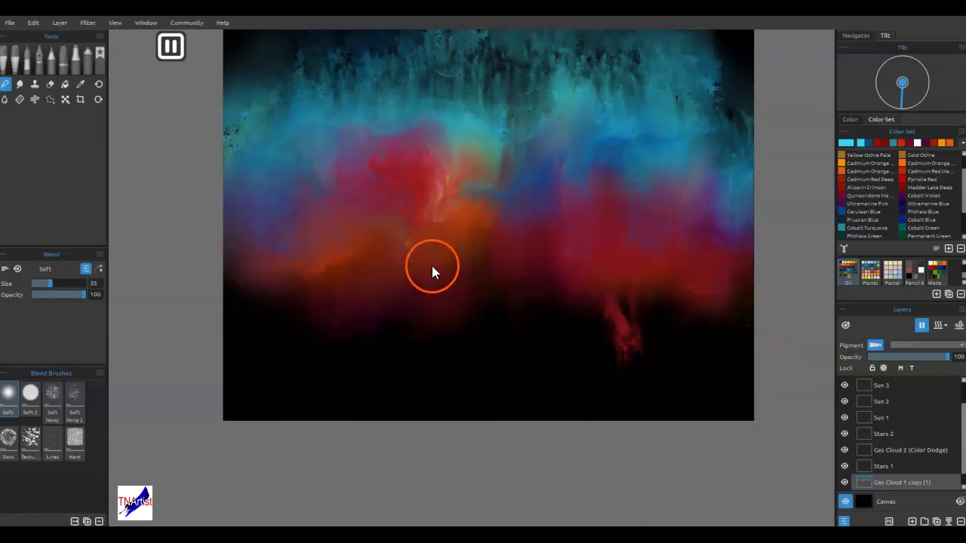
{"action": "mouse_move", "coordinate": [432, 265]}
{"action": "left_mouse_down"}
{"action": "mouse_move", "coordinate": [428, 316]}
{"action": "mouse_move", "coordinate": [507, 303]}
{"action": "mouse_move", "coordinate": [515, 323]}
{"action": "mouse_move", "coordinate": [469, 288]}
{"action": "mouse_move", "coordinate": [454, 318]}
{"action": "mouse_move", "coordinate": [471, 342]}
{"action": "left_mouse_up"}
{"action": "key", "text": "ctrl+0"}
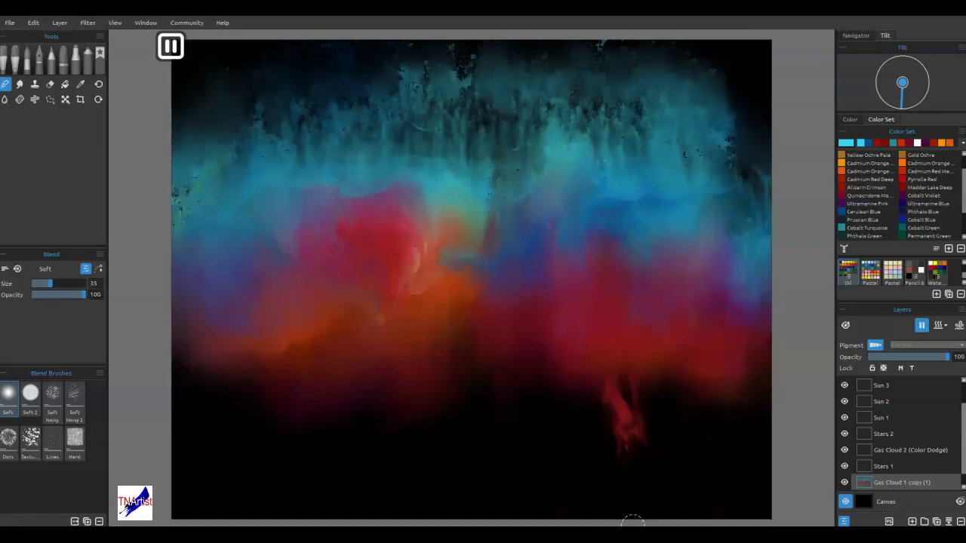
Resume the paint diffusion on the Gas Cloud 1 copy layer and point the canvas tilt upward
{"action": "left_click", "coordinate": [889, 197]}
{"action": "left_click", "coordinate": [923, 329]}
{"action": "left_click_drag", "start_coordinate": [558, 317], "coordinate": [481, 371]}
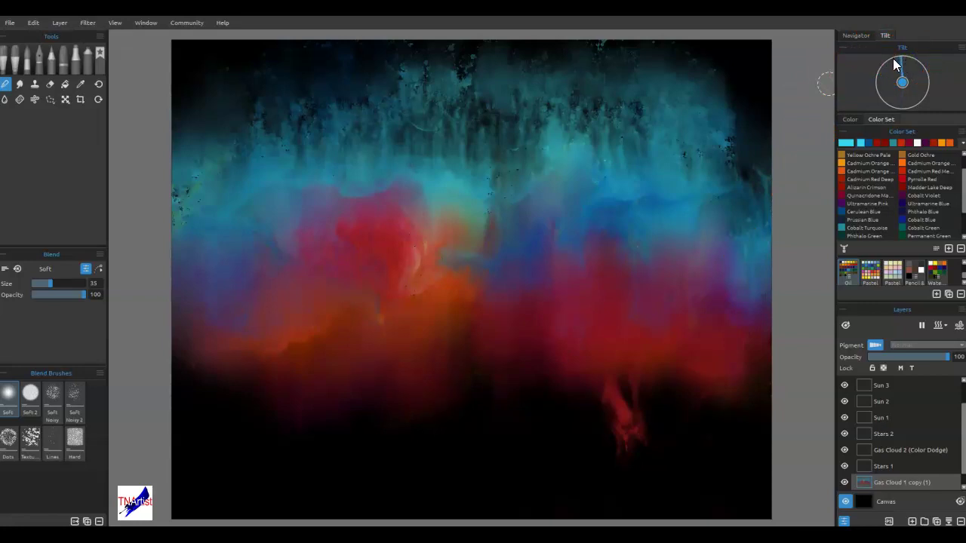
Dry speckled patches across the cloud with the Spatter 3 Dry brush at size 60 and absorbency 100, and hide the wet display
{"action": "left_click", "coordinate": [20, 99]}
{"action": "left_click", "coordinate": [300, 304]}
{"action": "left_click", "coordinate": [502, 264]}
{"action": "left_click", "coordinate": [607, 375]}
{"action": "left_click", "coordinate": [691, 296]}
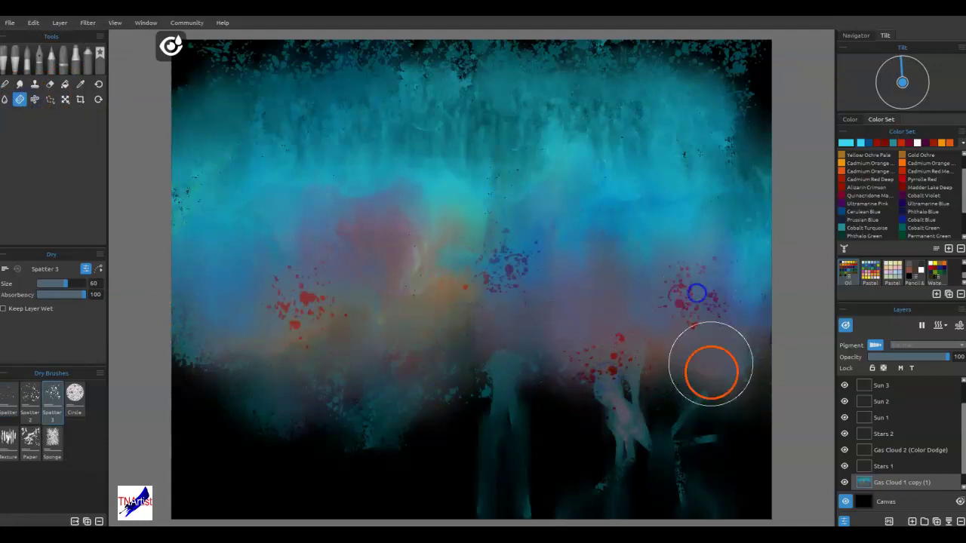
{"action": "left_click", "coordinate": [512, 395]}
{"action": "left_click", "coordinate": [542, 313]}
{"action": "left_click", "coordinate": [585, 278]}
{"action": "left_click", "coordinate": [628, 234]}
{"action": "left_click", "coordinate": [680, 233]}
{"action": "left_click", "coordinate": [543, 210]}
{"action": "left_click", "coordinate": [446, 221]}
{"action": "left_click", "coordinate": [375, 214]}
{"action": "left_click", "coordinate": [211, 263]}
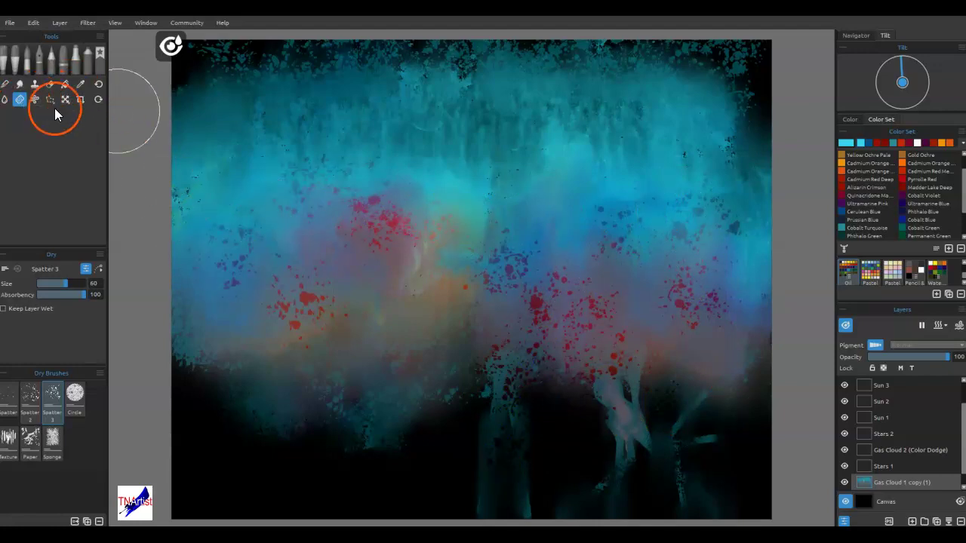
{"action": "left_click", "coordinate": [844, 327]}
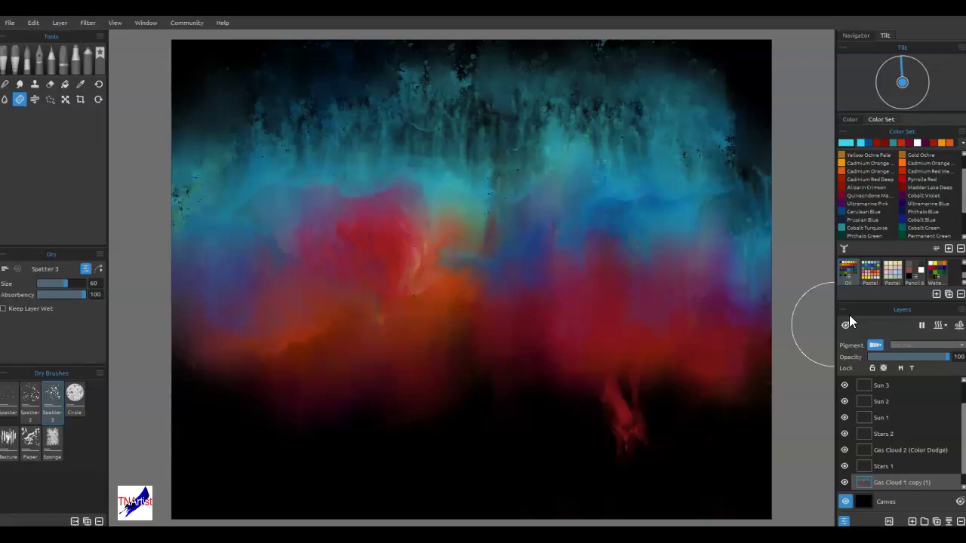
Erase speckled texture from the cloud with the Spatter 5 watercolor brush in eraser mode at size 60, and check the wet areas
{"action": "left_click", "coordinate": [66, 103]}
{"action": "left_click", "coordinate": [25, 62]}
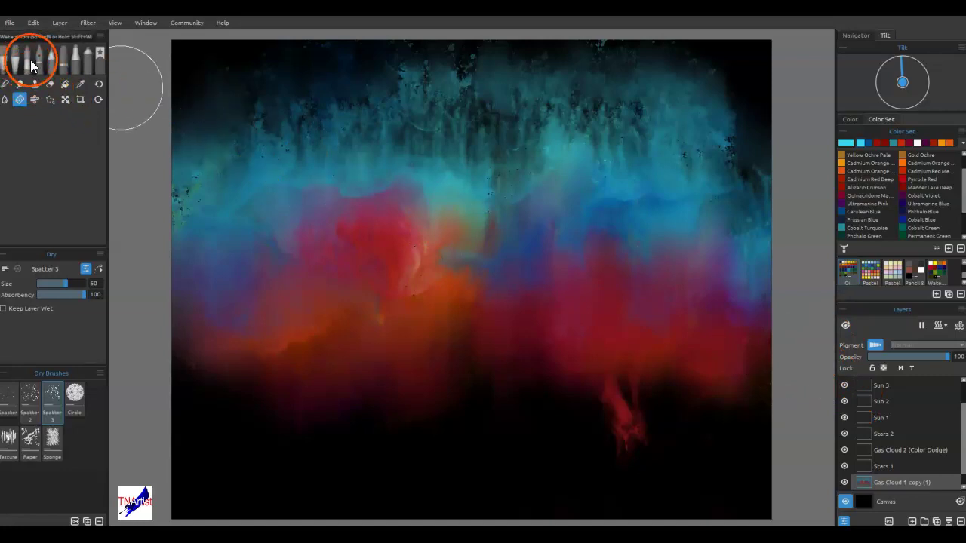
{"action": "left_click", "coordinate": [908, 254]}
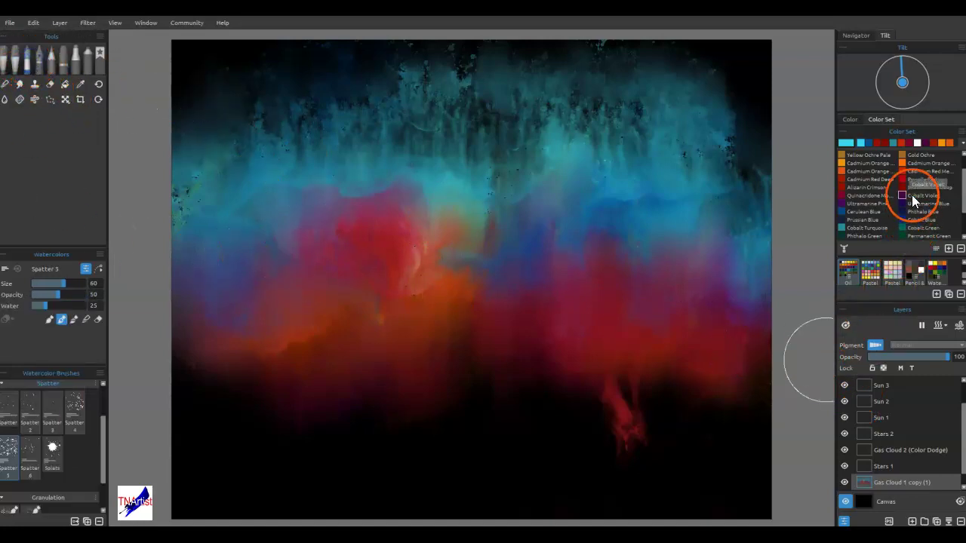
{"action": "scroll", "coordinate": [909, 218], "scroll_direction": "down", "scroll_amount": 3}
{"action": "left_click", "coordinate": [87, 321]}
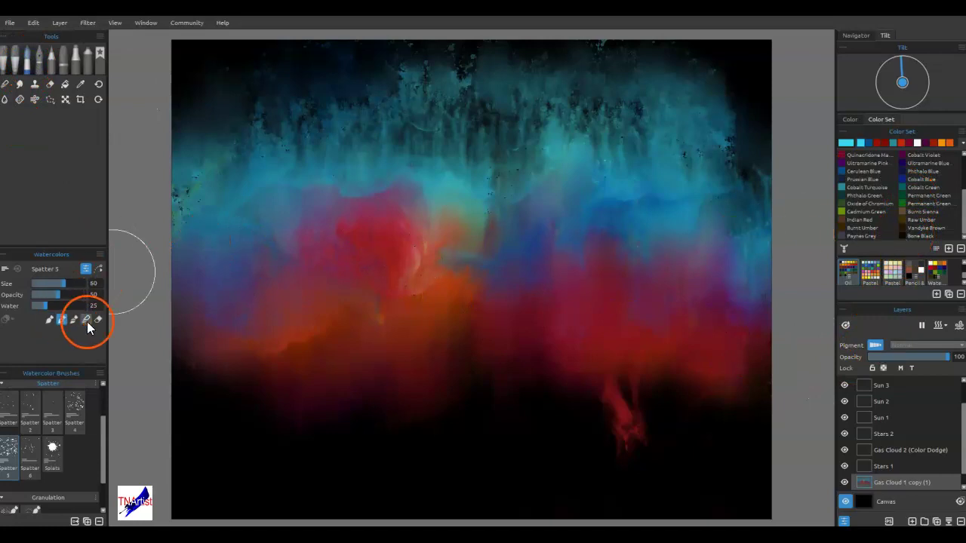
{"action": "mouse_move", "coordinate": [325, 338]}
{"action": "left_mouse_down"}
{"action": "mouse_move", "coordinate": [293, 353]}
{"action": "mouse_move", "coordinate": [268, 322]}
{"action": "left_mouse_up"}
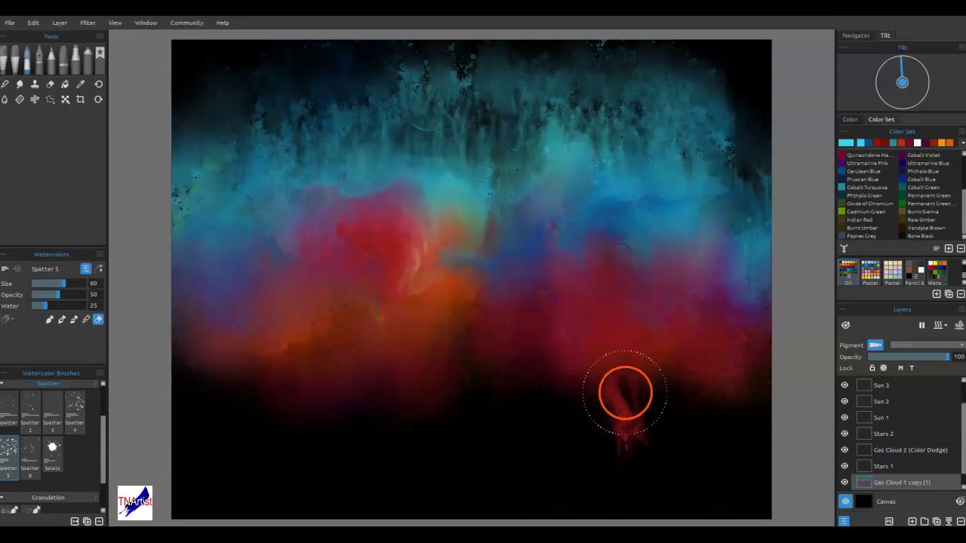
{"action": "mouse_move", "coordinate": [462, 285]}
{"action": "left_mouse_down"}
{"action": "mouse_move", "coordinate": [366, 384]}
{"action": "mouse_move", "coordinate": [286, 367]}
{"action": "left_mouse_up"}
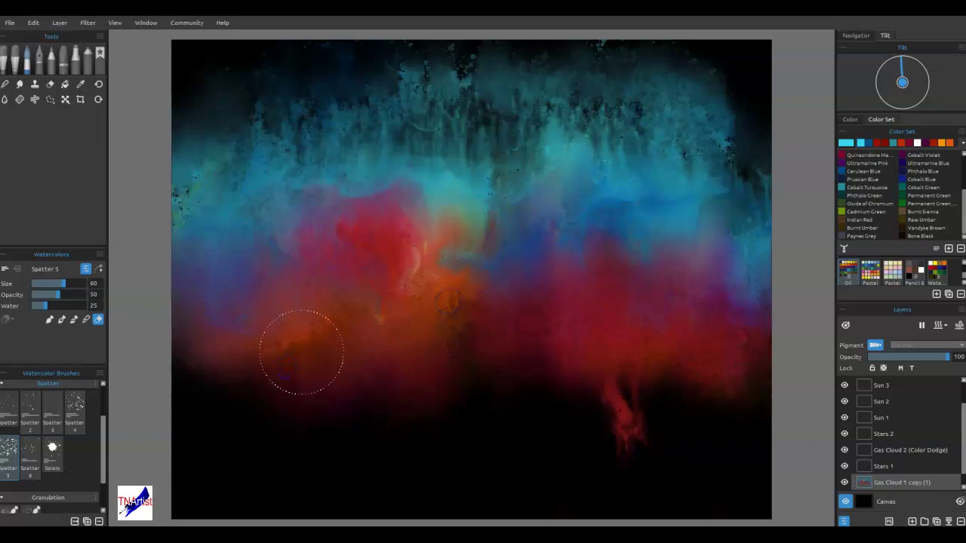
{"action": "left_click", "coordinate": [855, 366]}
{"action": "left_click", "coordinate": [847, 327]}
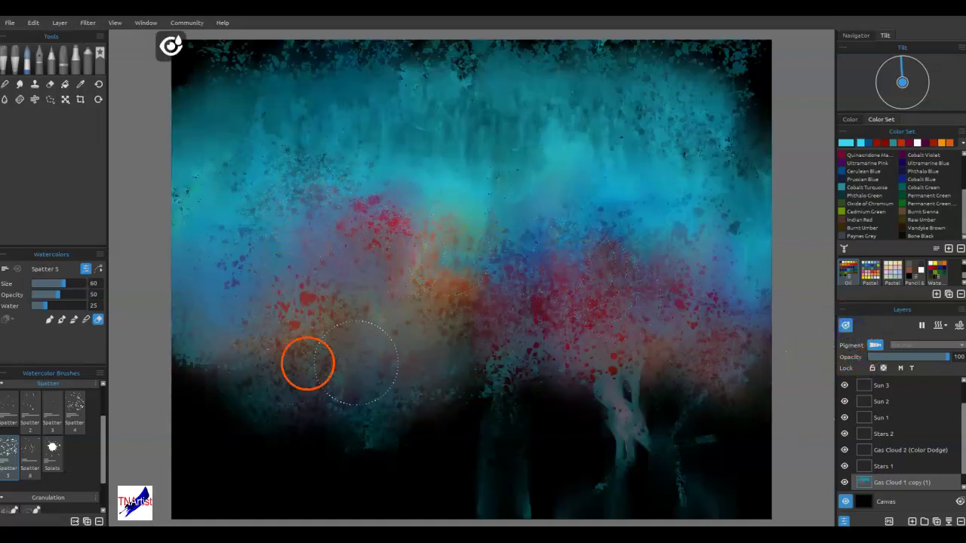
{"action": "left_click", "coordinate": [846, 326]}
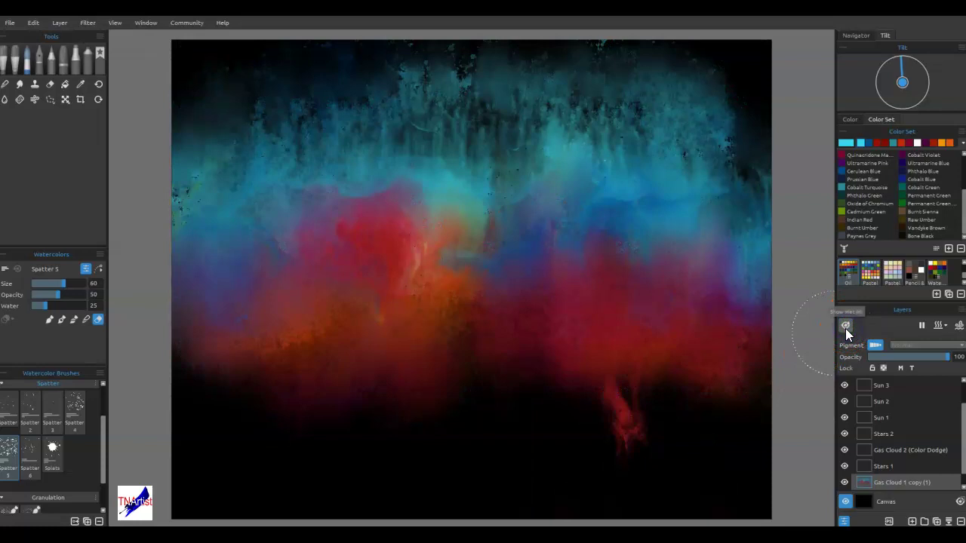
Wet the whole Gas Cloud 1 copy layer and show its wet areas
{"action": "left_click", "coordinate": [939, 325]}
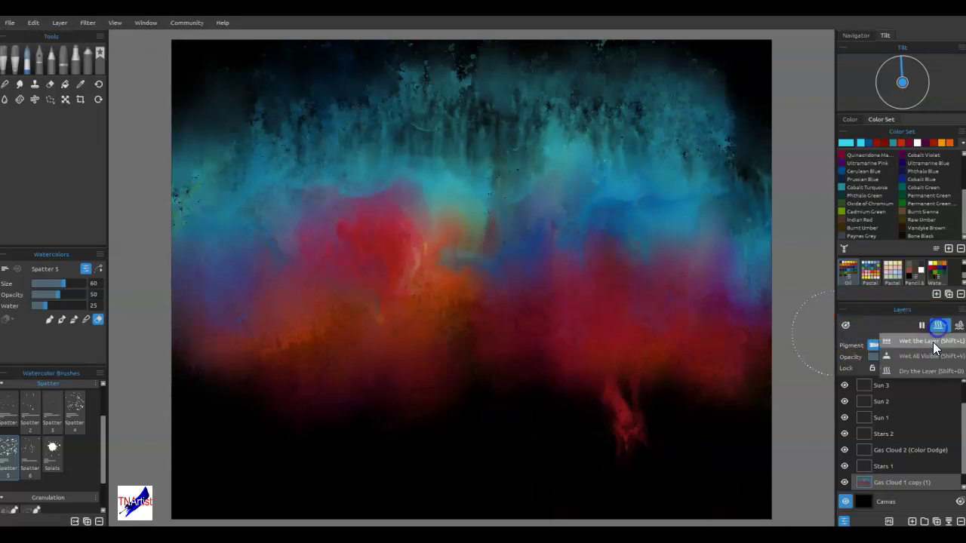
{"action": "left_click", "coordinate": [930, 345]}
{"action": "left_click", "coordinate": [848, 334]}
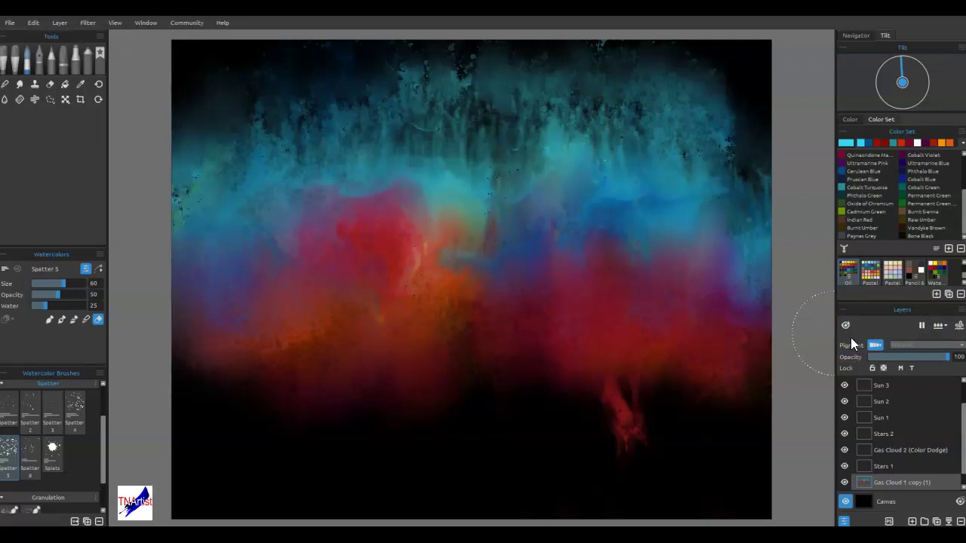
{"action": "left_click", "coordinate": [845, 326]}
{"action": "left_click", "coordinate": [845, 327]}
Add water texture across the cloud with the Spatter 2 and Splats 3 Water brushes at size 40, and hide the wet display
{"action": "left_click", "coordinate": [4, 99]}
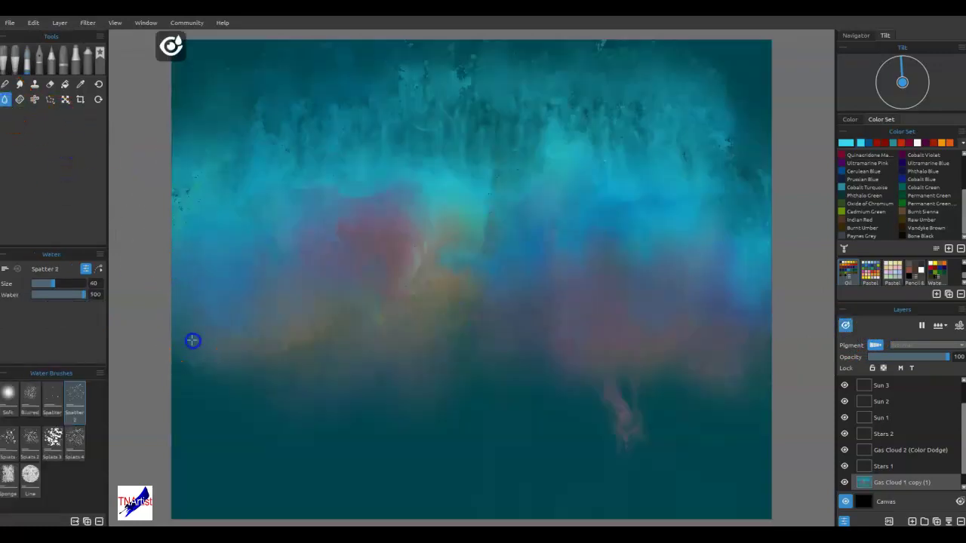
{"action": "mouse_move", "coordinate": [787, 335]}
{"action": "left_mouse_down"}
{"action": "mouse_move", "coordinate": [654, 321]}
{"action": "mouse_move", "coordinate": [729, 309]}
{"action": "mouse_move", "coordinate": [272, 292]}
{"action": "left_mouse_up"}
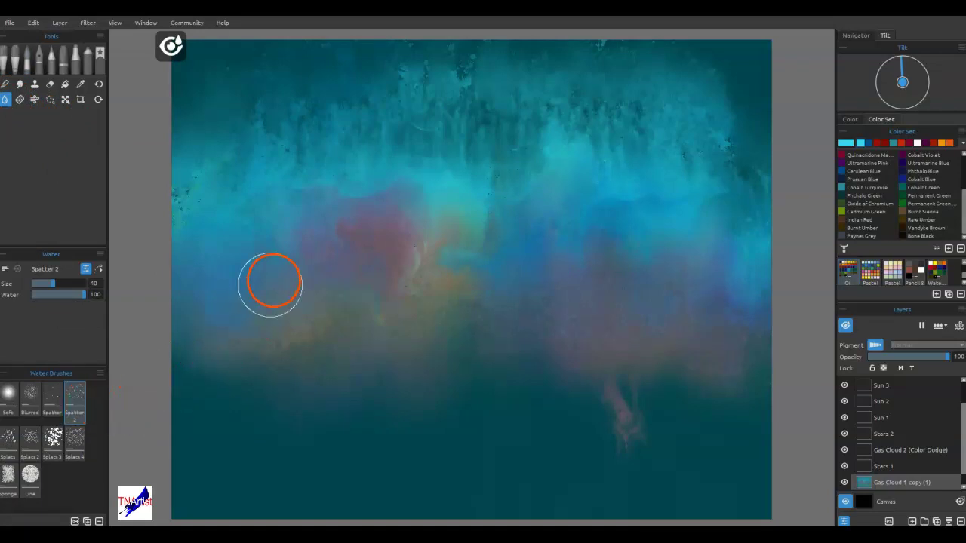
{"action": "left_click", "coordinate": [53, 441]}
{"action": "left_click", "coordinate": [206, 307]}
{"action": "mouse_move", "coordinate": [205, 307]}
{"action": "left_mouse_down"}
{"action": "mouse_move", "coordinate": [253, 290]}
{"action": "mouse_move", "coordinate": [308, 297]}
{"action": "mouse_move", "coordinate": [451, 276]}
{"action": "mouse_move", "coordinate": [539, 319]}
{"action": "mouse_move", "coordinate": [666, 334]}
{"action": "mouse_move", "coordinate": [670, 366]}
{"action": "left_mouse_up"}
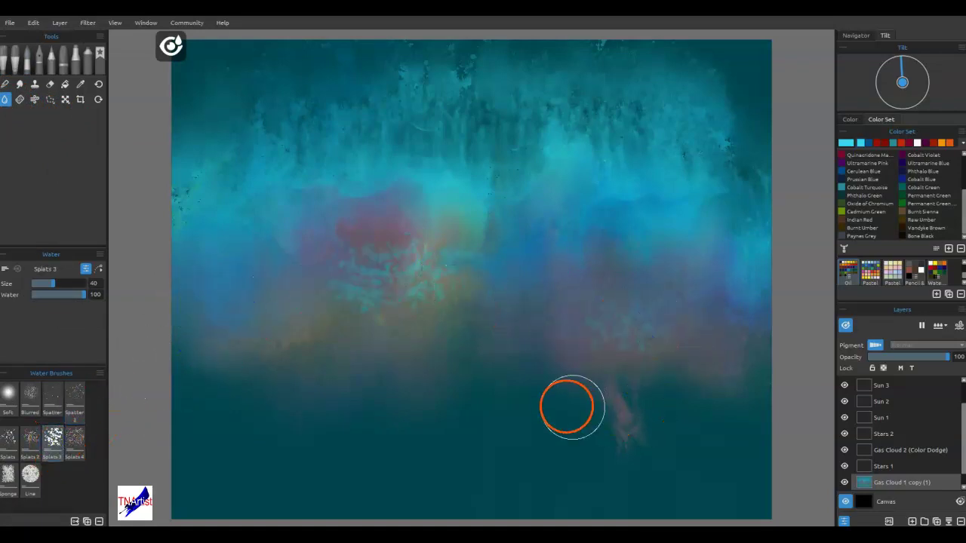
{"action": "left_click", "coordinate": [492, 382]}
{"action": "left_click", "coordinate": [211, 344]}
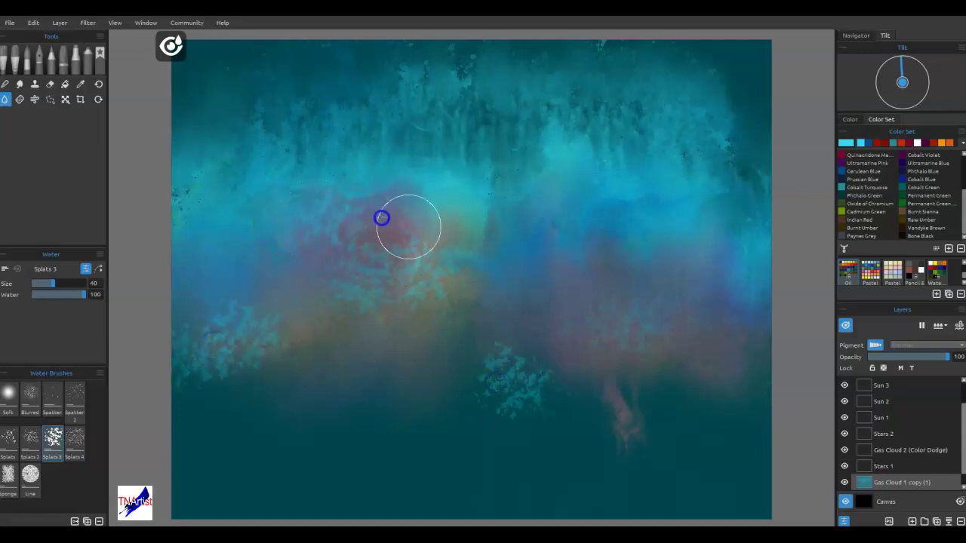
{"action": "left_click", "coordinate": [845, 325]}
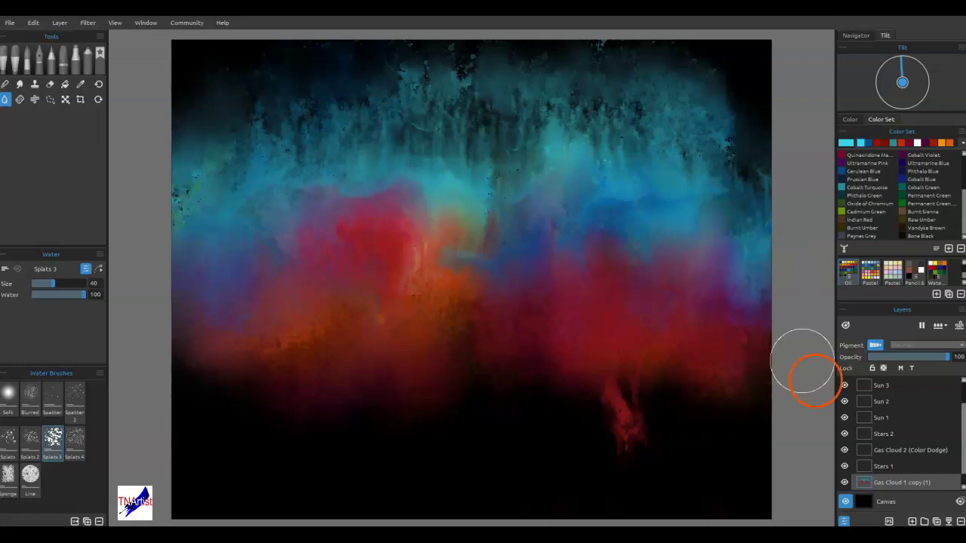
Spatter light cyan (#8fe9ee) and brighter cyan specks across the cloud's middle on Gas Cloud 2 (Color Dodge) with watercolor Spatter 5 at size 60
{"action": "left_click", "coordinate": [877, 450]}
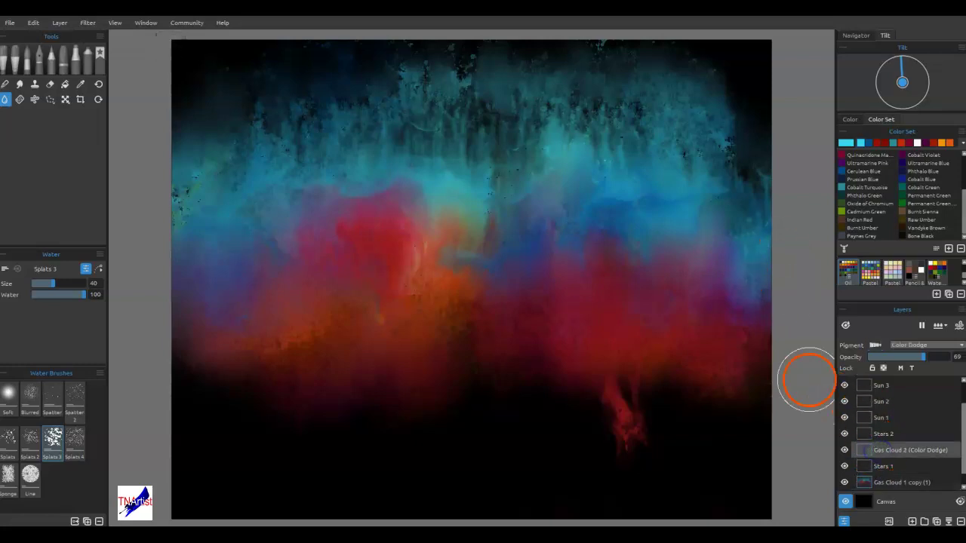
{"action": "left_click", "coordinate": [847, 144]}
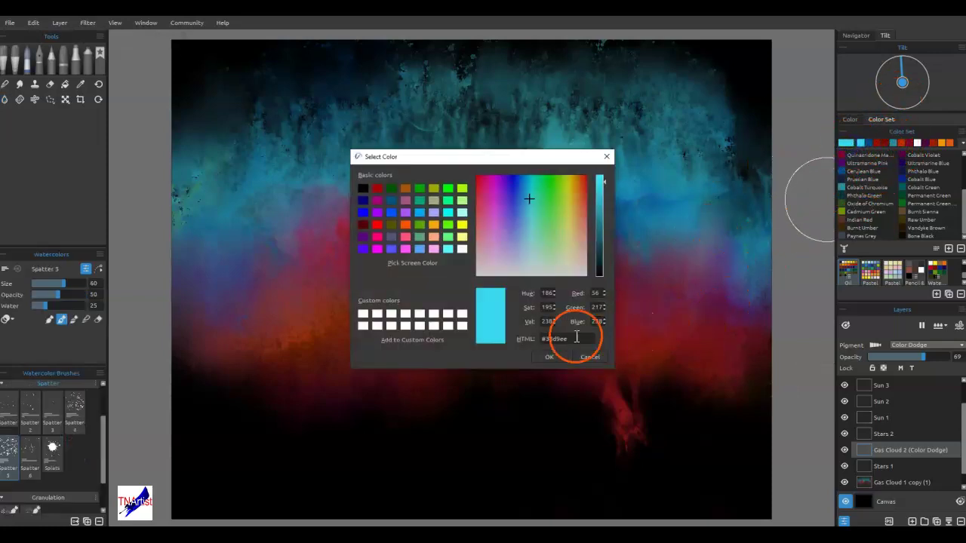
{"action": "left_click", "coordinate": [530, 236]}
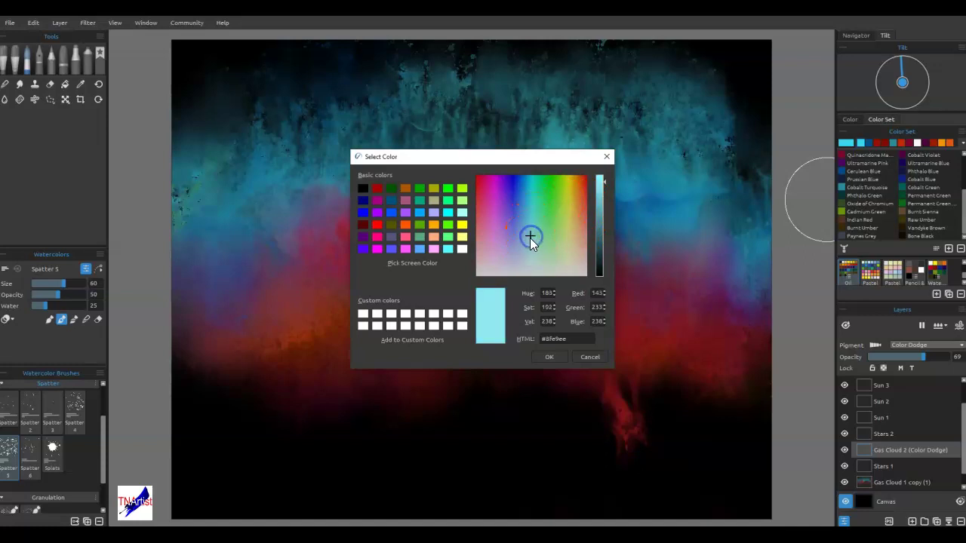
{"action": "left_click", "coordinate": [548, 357]}
{"action": "left_click_drag", "start_coordinate": [740, 330], "coordinate": [711, 310]}
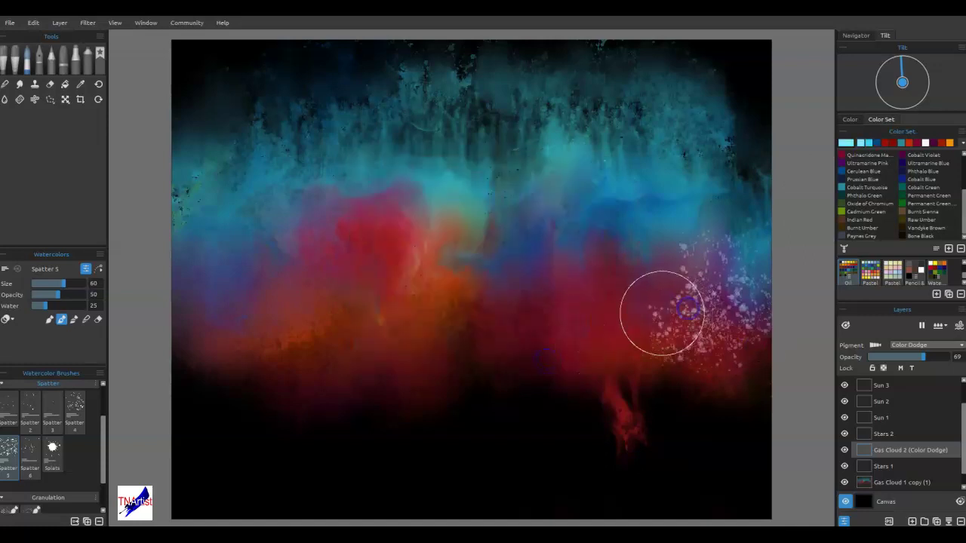
{"action": "left_click_drag", "start_coordinate": [548, 287], "coordinate": [519, 272]}
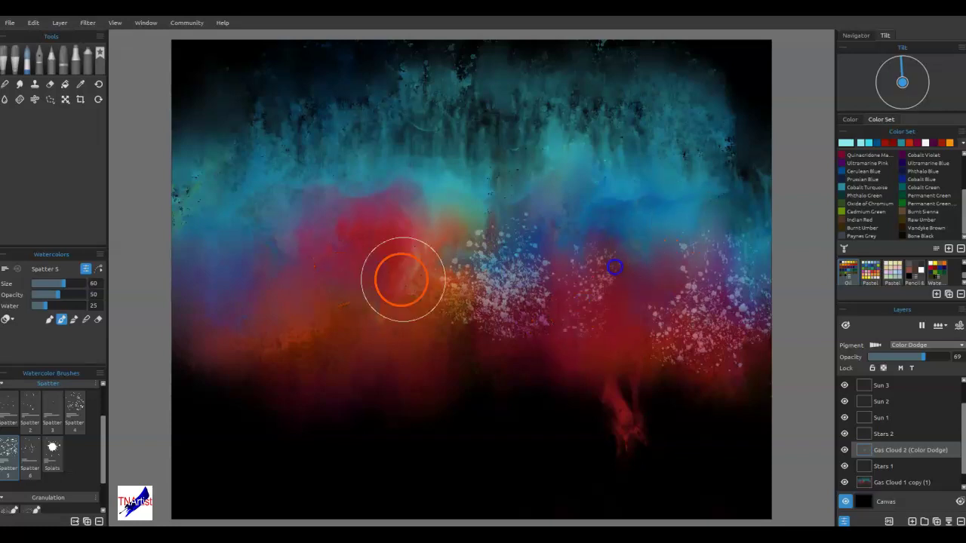
{"action": "left_click", "coordinate": [365, 279]}
{"action": "left_click", "coordinate": [286, 297]}
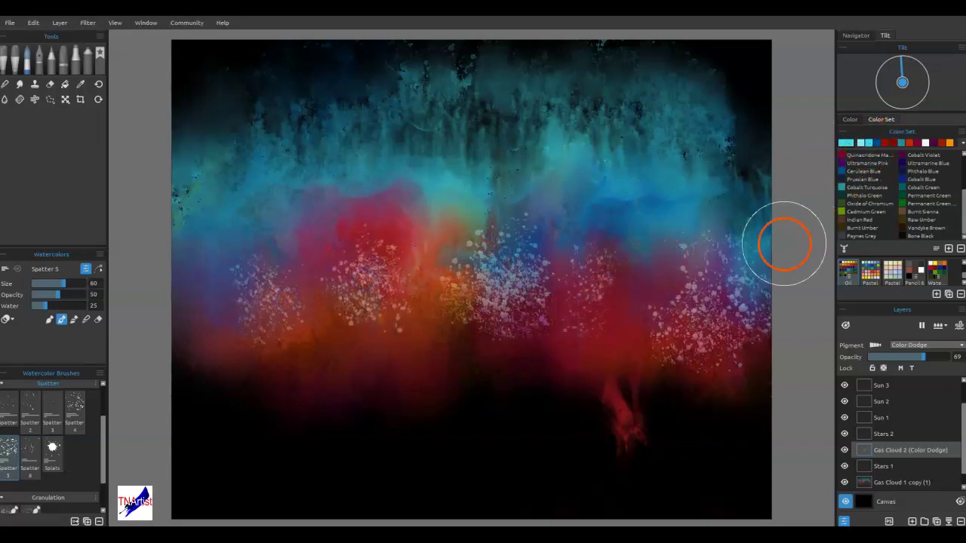
{"action": "mouse_move", "coordinate": [742, 316]}
{"action": "left_mouse_down"}
{"action": "mouse_move", "coordinate": [680, 324]}
{"action": "mouse_move", "coordinate": [520, 277]}
{"action": "mouse_move", "coordinate": [457, 286]}
{"action": "mouse_move", "coordinate": [314, 278]}
{"action": "mouse_move", "coordinate": [253, 313]}
{"action": "left_mouse_up"}
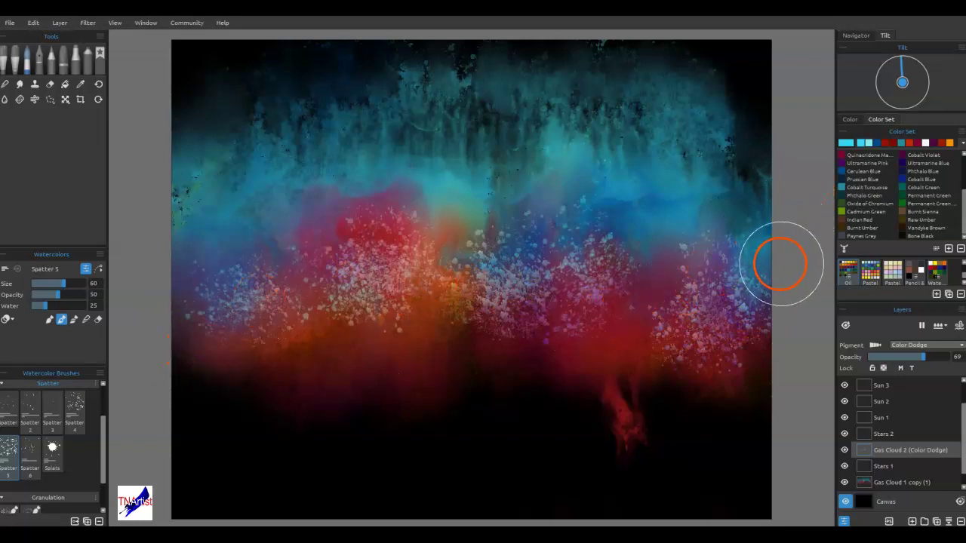
Wet the cyan specks with the Splats 3 Water brush at size 40 and water 100, and hide the wet display
{"action": "left_click", "coordinate": [5, 99]}
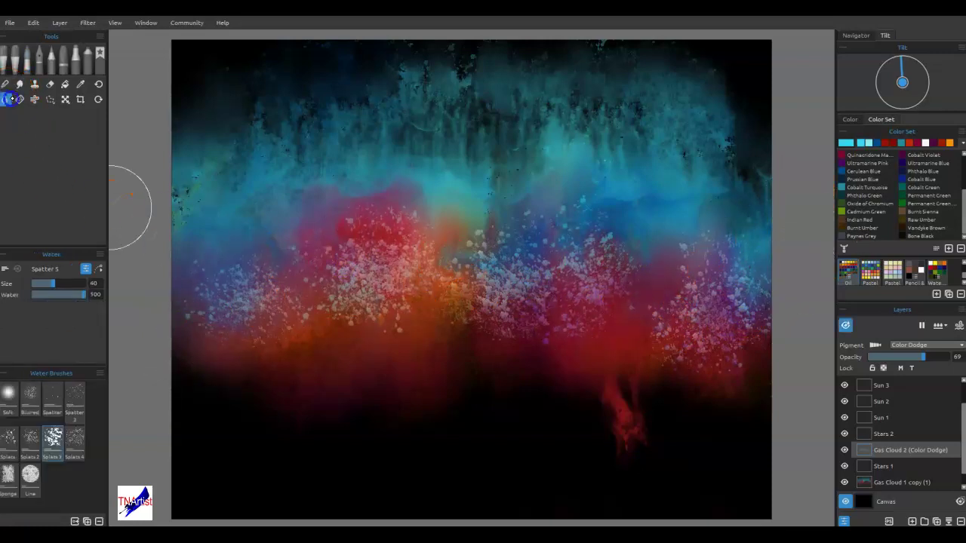
{"action": "mouse_move", "coordinate": [210, 318]}
{"action": "left_mouse_down"}
{"action": "mouse_move", "coordinate": [546, 262]}
{"action": "mouse_move", "coordinate": [410, 324]}
{"action": "mouse_move", "coordinate": [731, 255]}
{"action": "mouse_move", "coordinate": [173, 269]}
{"action": "left_mouse_up"}
{"action": "left_click", "coordinate": [845, 326]}
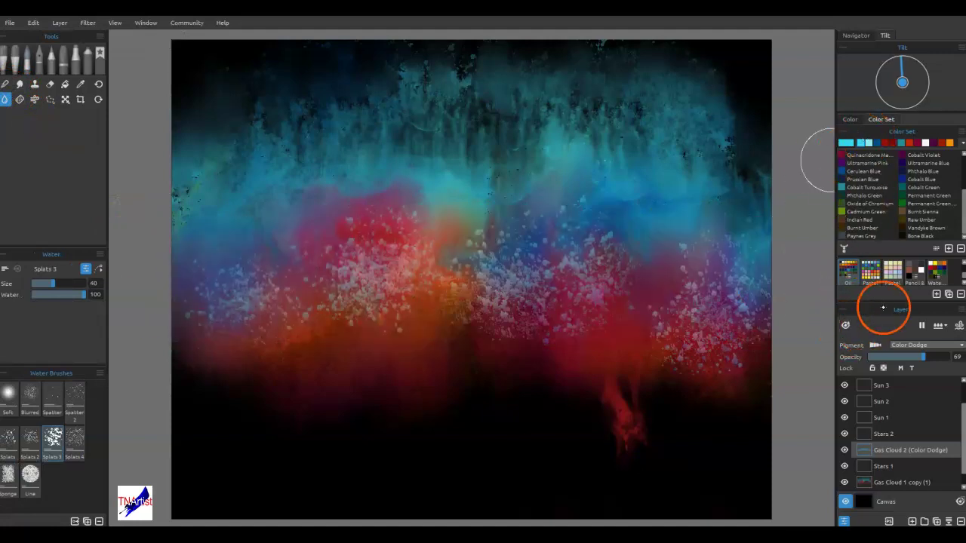
Tilt the canvas upward and back downward to make the wet specks run into vertical streaks
{"action": "left_click_drag", "start_coordinate": [904, 70], "coordinate": [903, 49]}
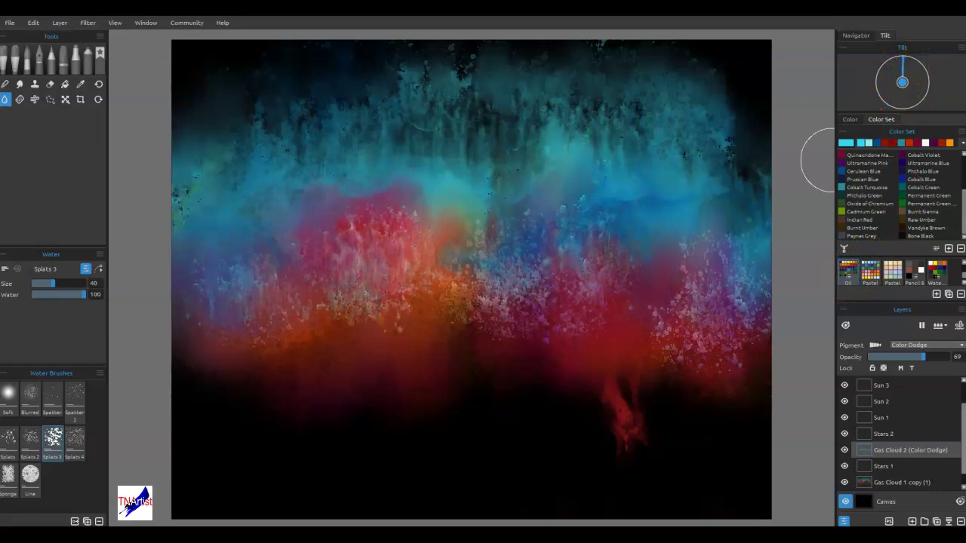
{"action": "left_click_drag", "start_coordinate": [903, 85], "coordinate": [902, 126]}
{"action": "left_click", "coordinate": [903, 97]}
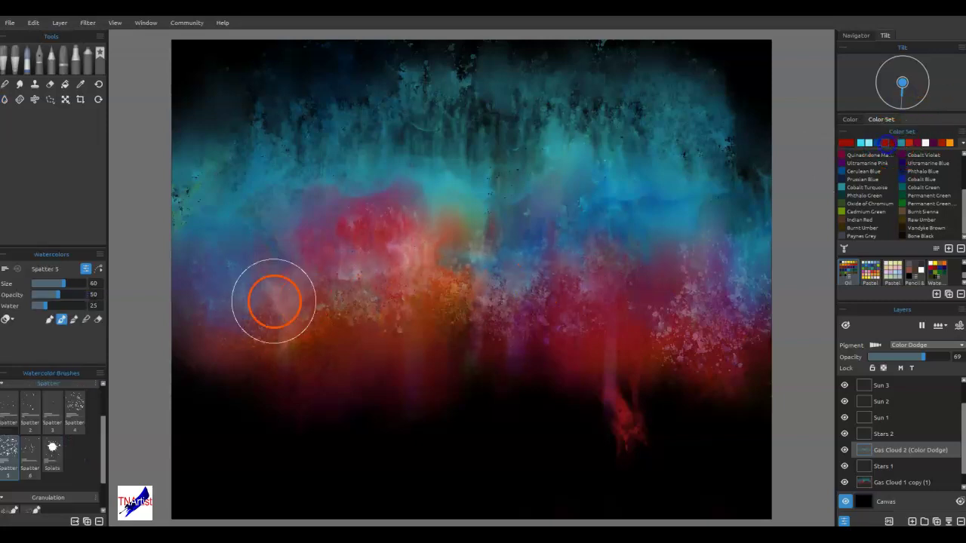
Spatter dark red paint onto the cloud's pink and red areas with the Spatter 5 watercolor brush at size 60
{"action": "left_click", "coordinate": [285, 293]}
{"action": "left_click", "coordinate": [405, 263]}
{"action": "left_click", "coordinate": [699, 305]}
{"action": "left_click", "coordinate": [605, 270]}
{"action": "left_click", "coordinate": [522, 328]}
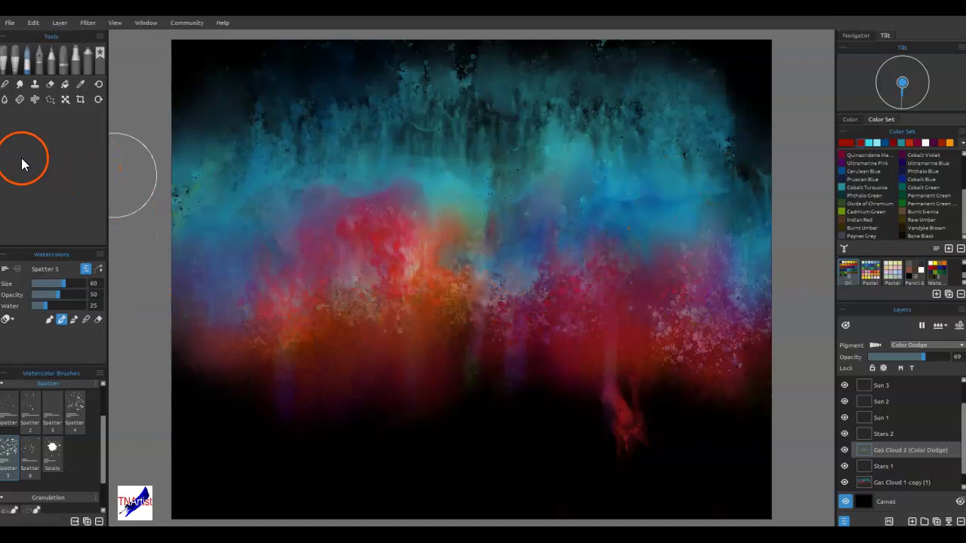
Spatter orange paint along the cloud's lower band from right to left with the Spatter 5 brush reduced to size 20
{"action": "left_click", "coordinate": [950, 143]}
{"action": "key", "text": "bracketleft"}
{"action": "key", "text": "bracketleft"}
{"action": "key", "text": "bracketleft"}
{"action": "key", "text": "bracketleft"}
{"action": "left_click", "coordinate": [711, 350]}
{"action": "mouse_move", "coordinate": [712, 349]}
{"action": "left_mouse_down"}
{"action": "mouse_move", "coordinate": [509, 371]}
{"action": "mouse_move", "coordinate": [330, 332]}
{"action": "mouse_move", "coordinate": [179, 265]}
{"action": "left_mouse_up"}
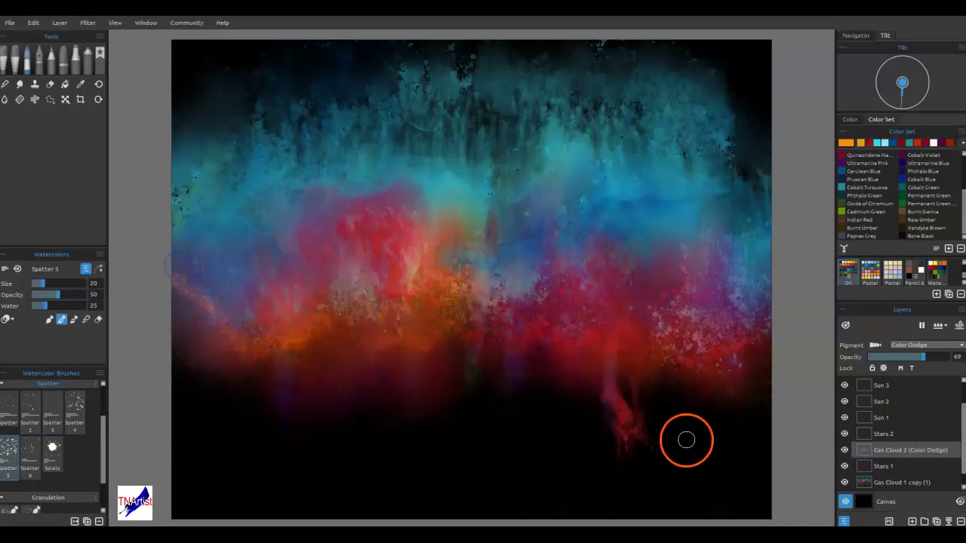
Sample a muted green from the cloud and spatter it along the blue band and the cloud's dark lower edge
{"action": "left_click", "coordinate": [474, 211], "text": "alt"}
{"action": "mouse_move", "coordinate": [522, 194]}
{"action": "left_mouse_down"}
{"action": "mouse_move", "coordinate": [550, 186]}
{"action": "mouse_move", "coordinate": [706, 196]}
{"action": "left_mouse_up"}
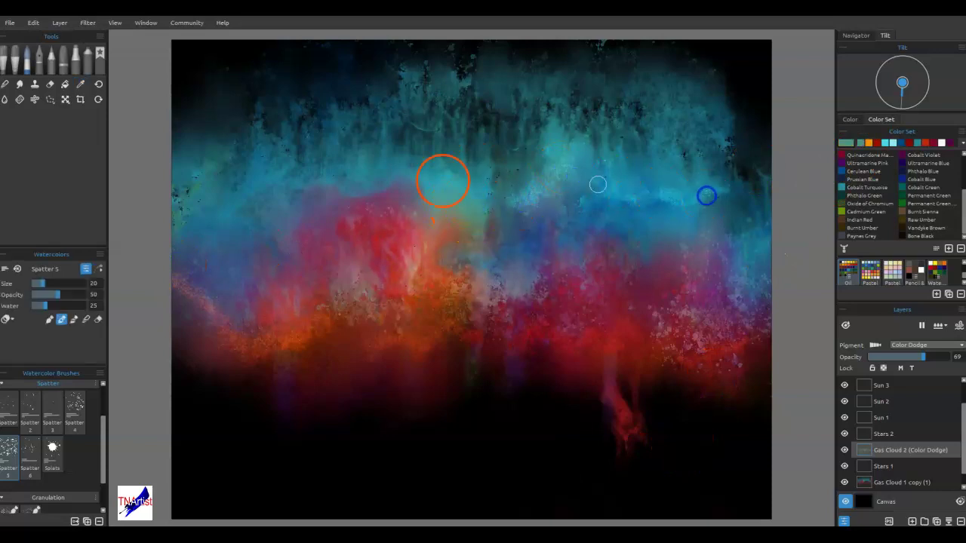
{"action": "left_click", "coordinate": [194, 226]}
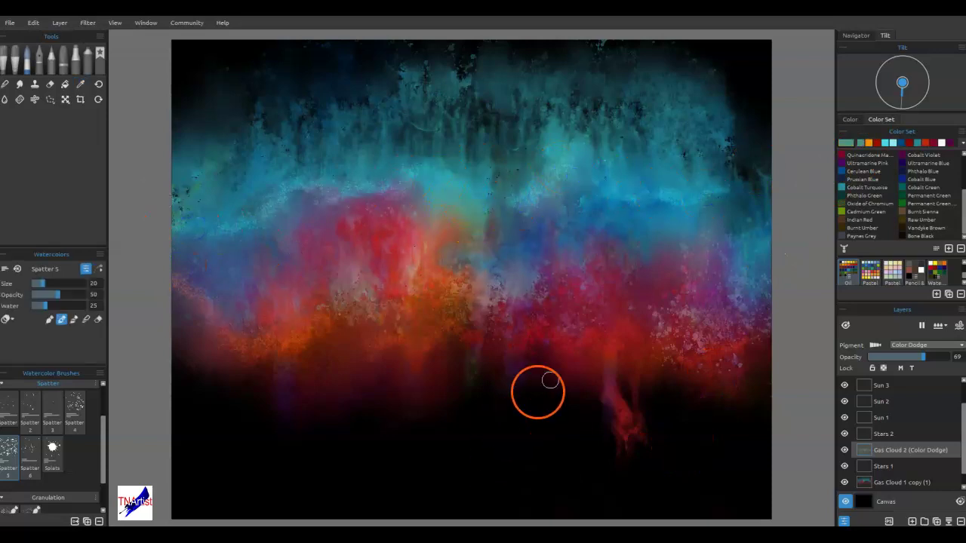
{"action": "left_click_drag", "start_coordinate": [571, 412], "coordinate": [444, 393]}
{"action": "mouse_move", "coordinate": [348, 388]}
{"action": "left_mouse_down"}
{"action": "mouse_move", "coordinate": [380, 378]}
{"action": "mouse_move", "coordinate": [319, 390]}
{"action": "left_mouse_up"}
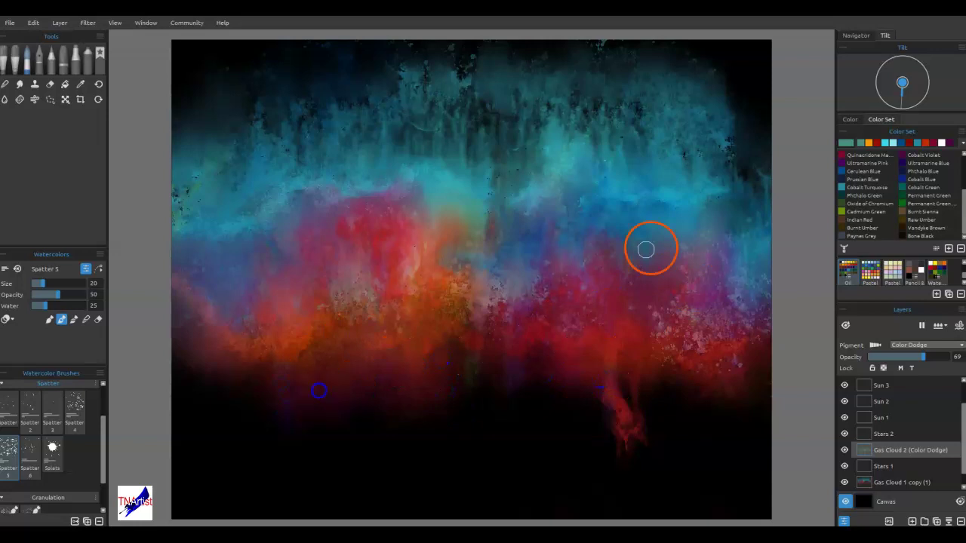
Spatter Cadmium Yellow Light paint along the cloud's orange lower edge with the Spatter 5 brush at size 20
{"action": "scroll", "coordinate": [952, 161], "scroll_direction": "up", "scroll_amount": 3}
{"action": "left_click", "coordinate": [363, 349]}
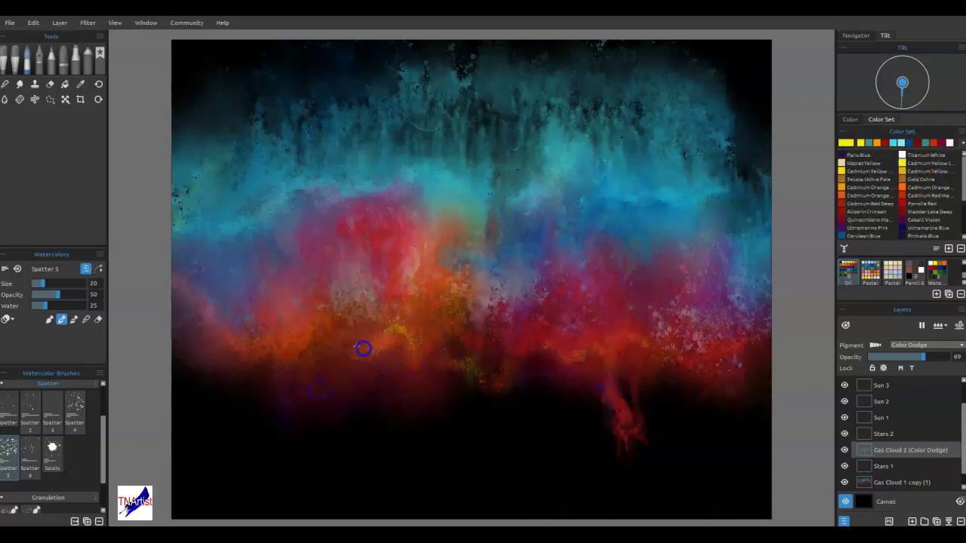
{"action": "left_click_drag", "start_coordinate": [364, 349], "coordinate": [335, 361]}
{"action": "left_click_drag", "start_coordinate": [274, 353], "coordinate": [248, 323]}
{"action": "left_click_drag", "start_coordinate": [230, 328], "coordinate": [209, 305]}
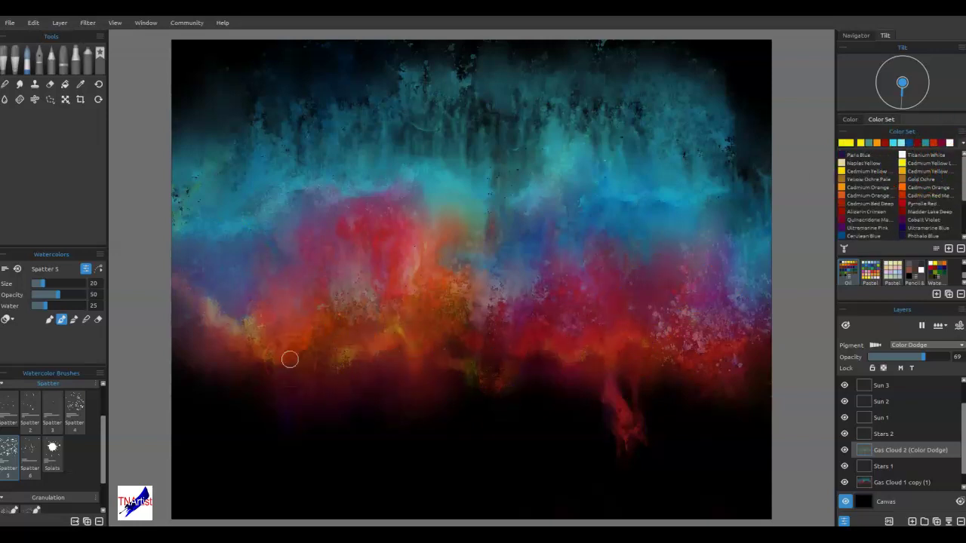
Wet the cloud's lower edge with the Splats 3 water brush and erase specks there with the Spatter 2 eraser at size 60
{"action": "left_click", "coordinate": [4, 99]}
{"action": "left_click", "coordinate": [52, 439]}
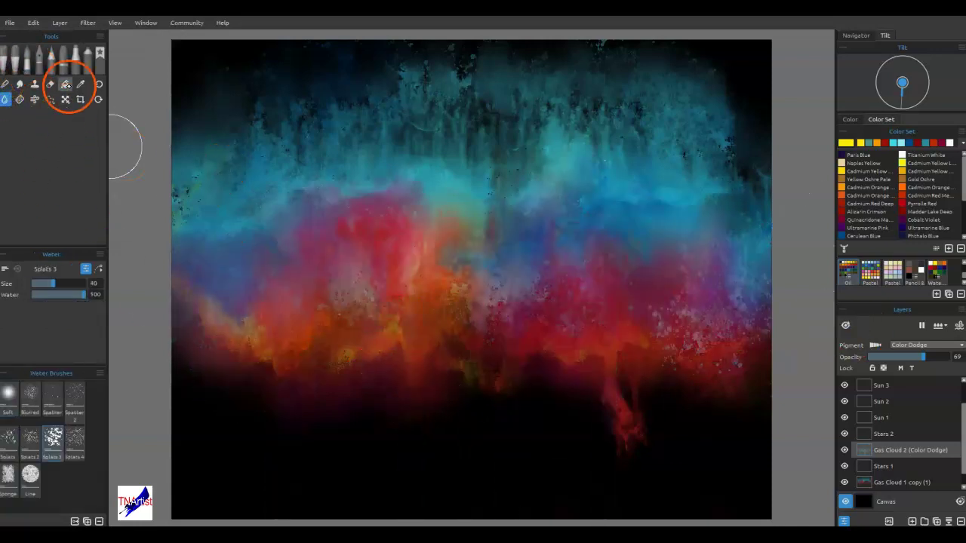
{"action": "left_click", "coordinate": [49, 84]}
{"action": "left_click", "coordinate": [578, 467]}
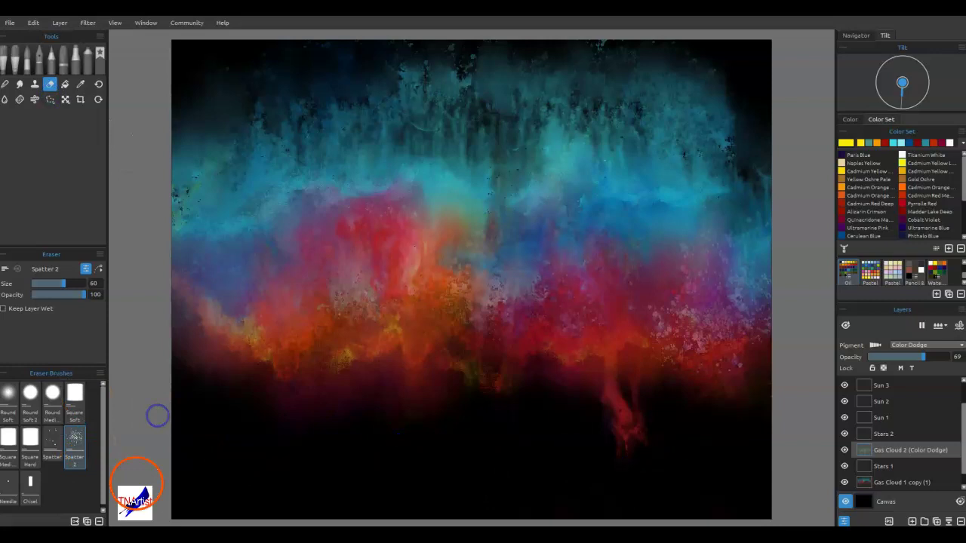
Pause the paint diffusion and dry the Gas Cloud 2 (Color Dodge) layer
{"action": "left_click", "coordinate": [922, 325]}
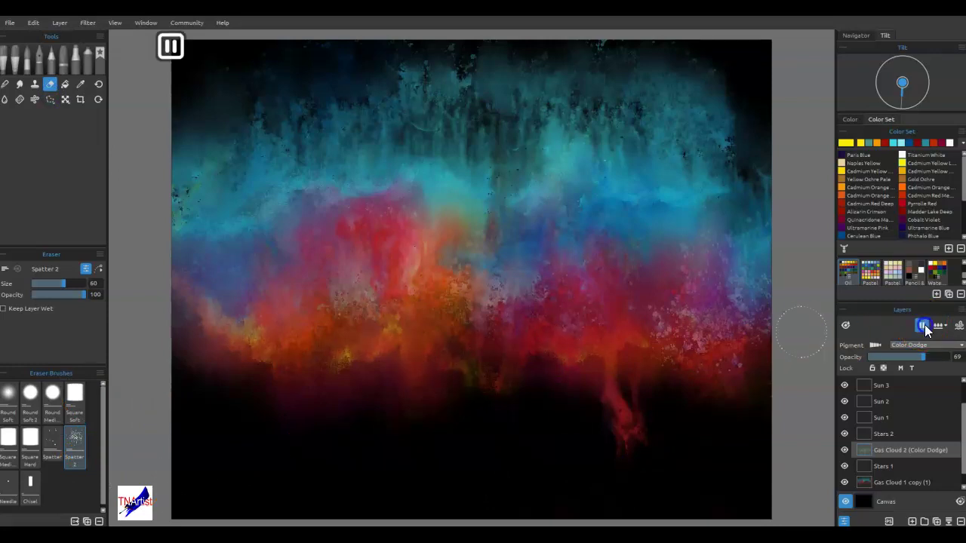
{"action": "left_click", "coordinate": [948, 344]}
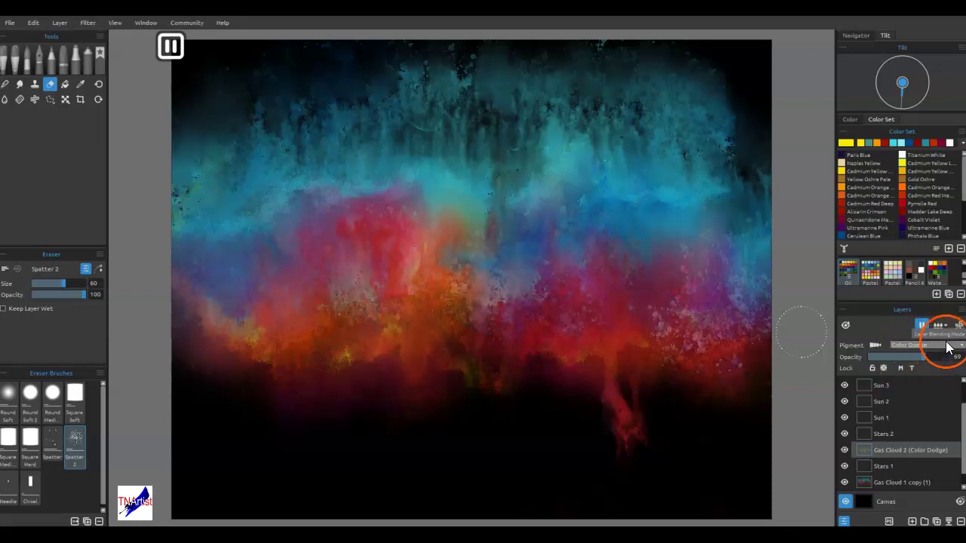
{"action": "left_click", "coordinate": [939, 350]}
{"action": "left_click", "coordinate": [915, 345]}
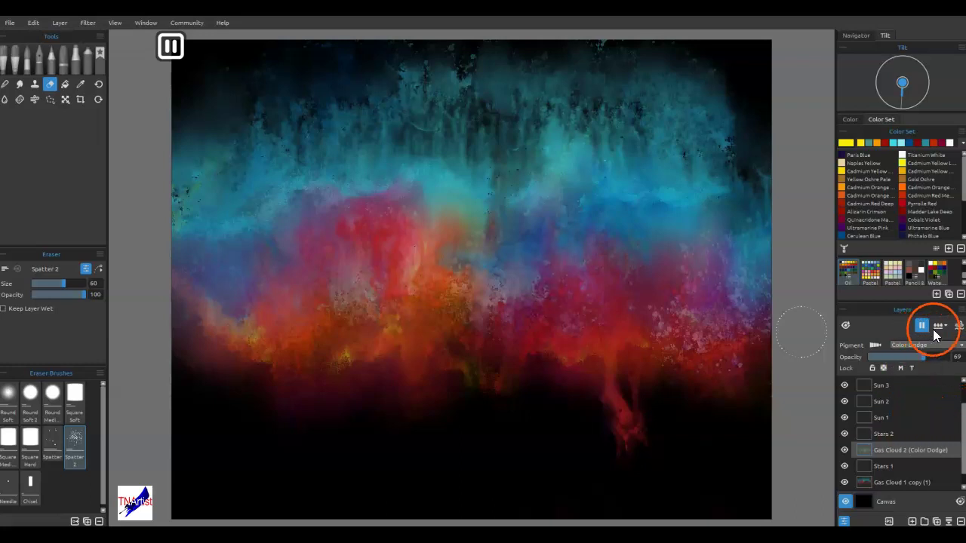
{"action": "left_click", "coordinate": [940, 328]}
{"action": "left_click", "coordinate": [933, 372]}
Merge the Gas Cloud 1 copy (1) layer down onto the Gas Cloud 1 layer
{"action": "left_click", "coordinate": [916, 453]}
{"action": "scroll", "coordinate": [912, 462], "scroll_direction": "down", "scroll_amount": 1}
{"action": "left_click", "coordinate": [906, 468]}
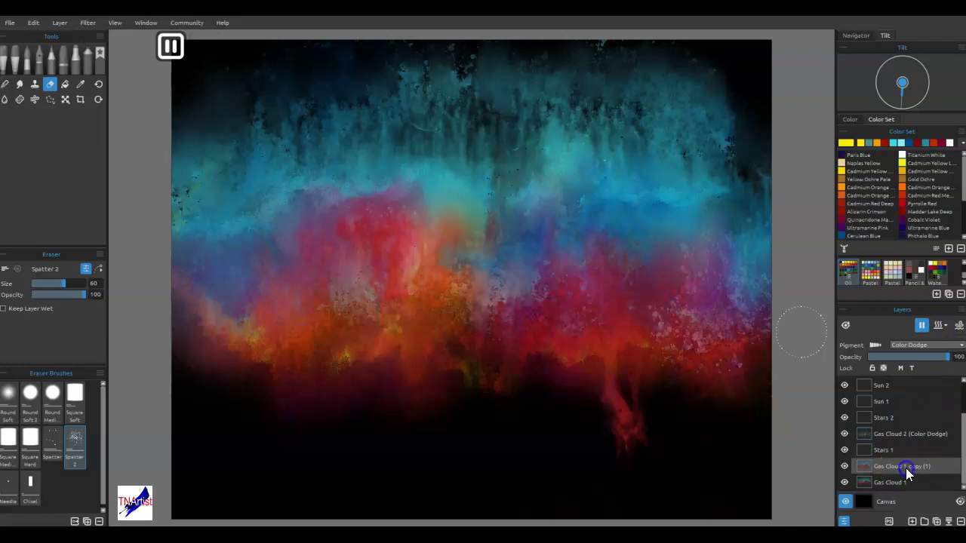
{"action": "left_click", "coordinate": [948, 522]}
{"action": "left_click", "coordinate": [926, 483]}
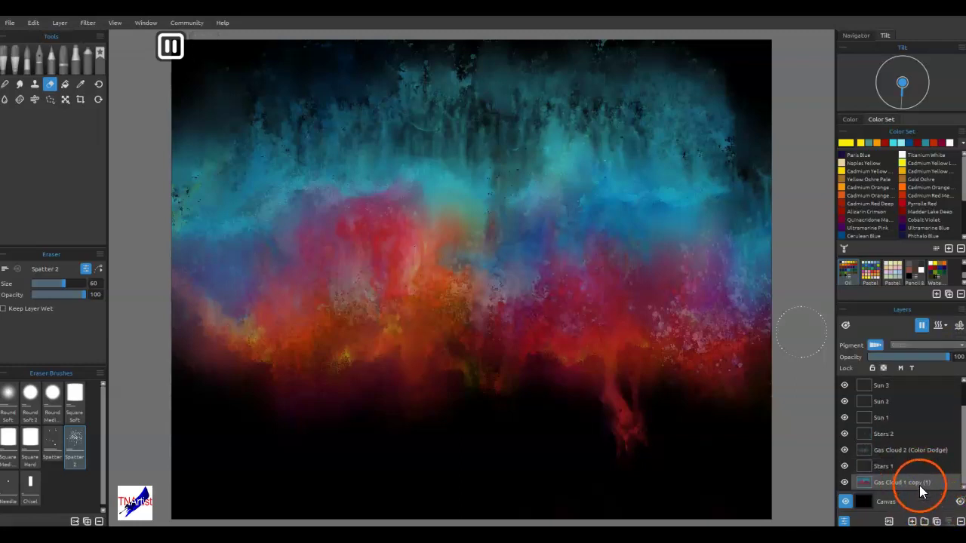
Dry the merged Gas Cloud 1 copy (1) layer and resume the paint diffusion
{"action": "left_click", "coordinate": [940, 325]}
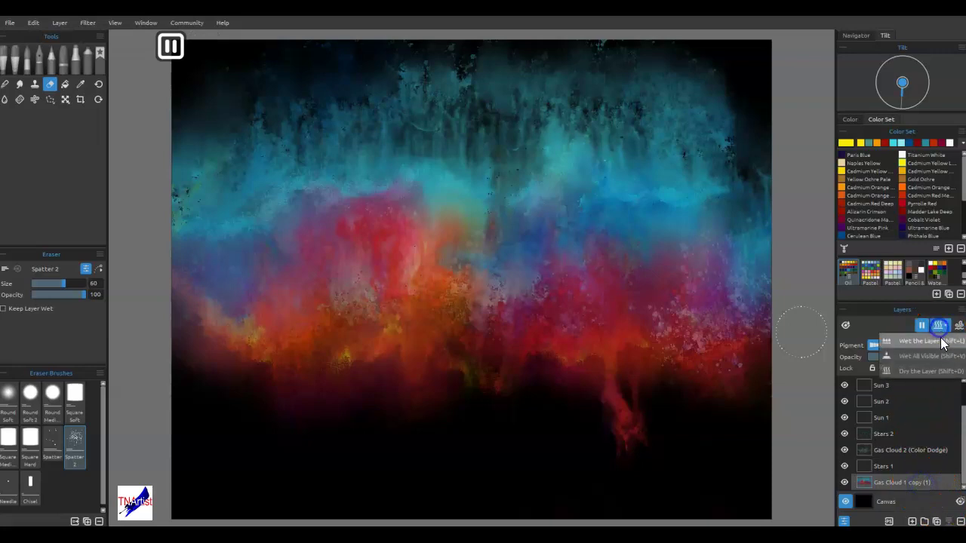
{"action": "left_click", "coordinate": [936, 369]}
{"action": "left_click", "coordinate": [508, 374]}
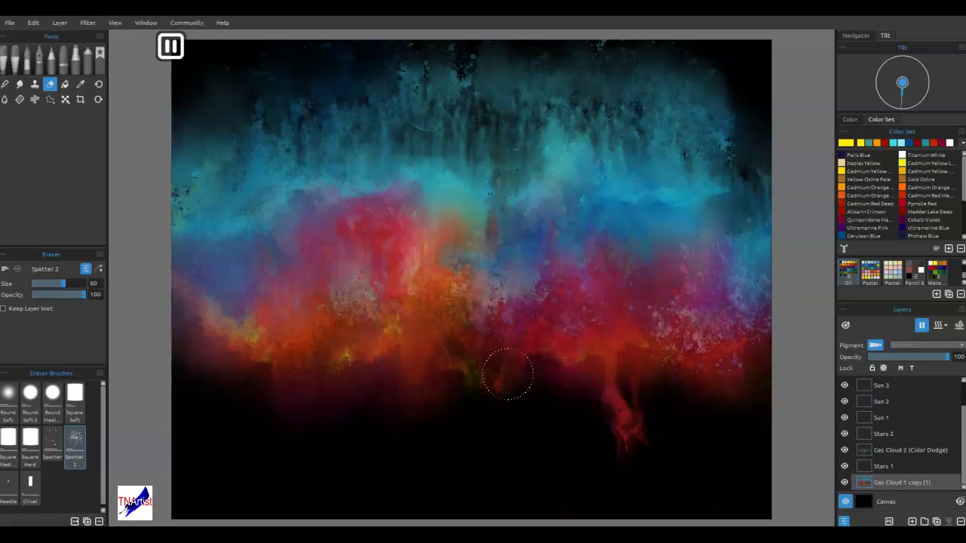
{"action": "left_click", "coordinate": [843, 391]}
{"action": "left_click", "coordinate": [924, 331]}
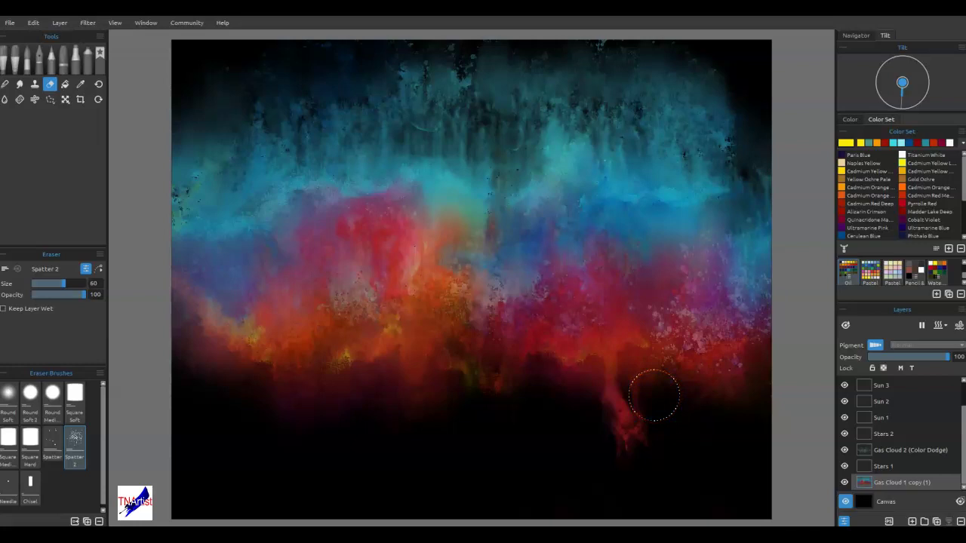
Make Stars 1 the active layer, show the square star stencil and scale it up to cover the whole canvas
{"action": "mouse_move", "coordinate": [654, 394]}
{"action": "left_mouse_down"}
{"action": "mouse_move", "coordinate": [687, 426]}
{"action": "mouse_move", "coordinate": [791, 440]}
{"action": "left_mouse_up"}
{"action": "left_click", "coordinate": [886, 466]}
{"action": "left_click_drag", "start_coordinate": [596, 396], "coordinate": [815, 353]}
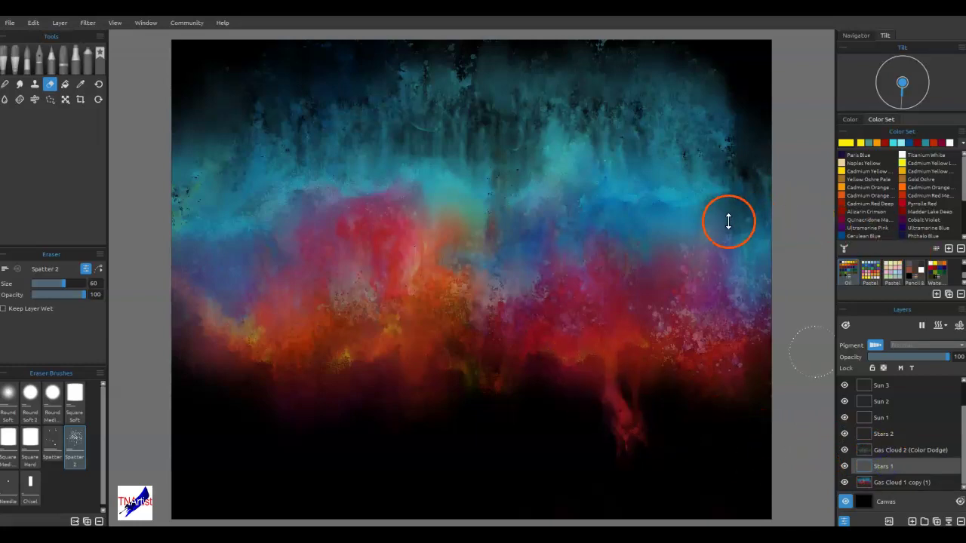
{"action": "key", "text": "ctrl+v"}
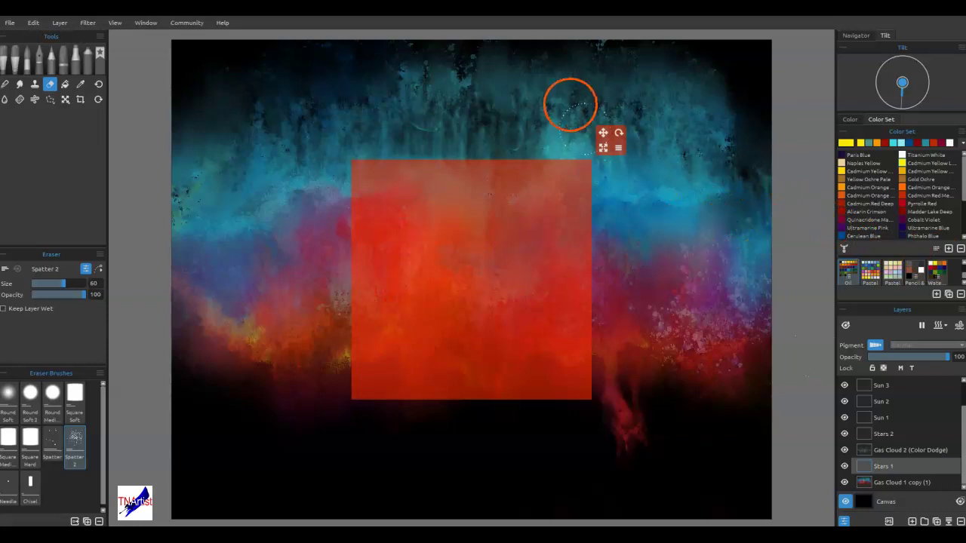
{"action": "left_click_drag", "start_coordinate": [602, 145], "coordinate": [811, 139]}
{"action": "left_click", "coordinate": [212, 103]}
{"action": "left_click", "coordinate": [91, 118]}
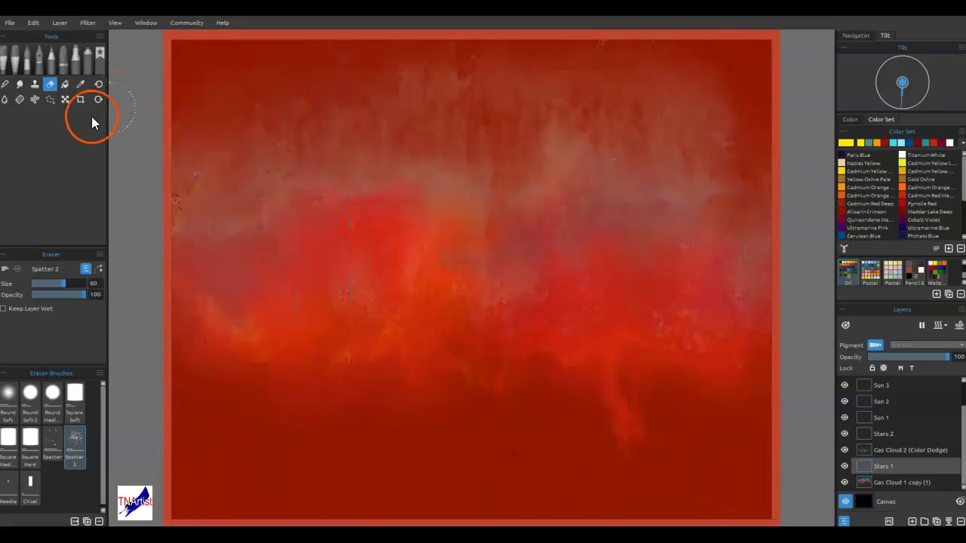
Spray white stars through the stencil across the canvas on the Stars 1 layer with the Spray airbrush at size 90
{"action": "left_click", "coordinate": [81, 61]}
{"action": "left_click", "coordinate": [948, 143]}
{"action": "left_click", "coordinate": [655, 175]}
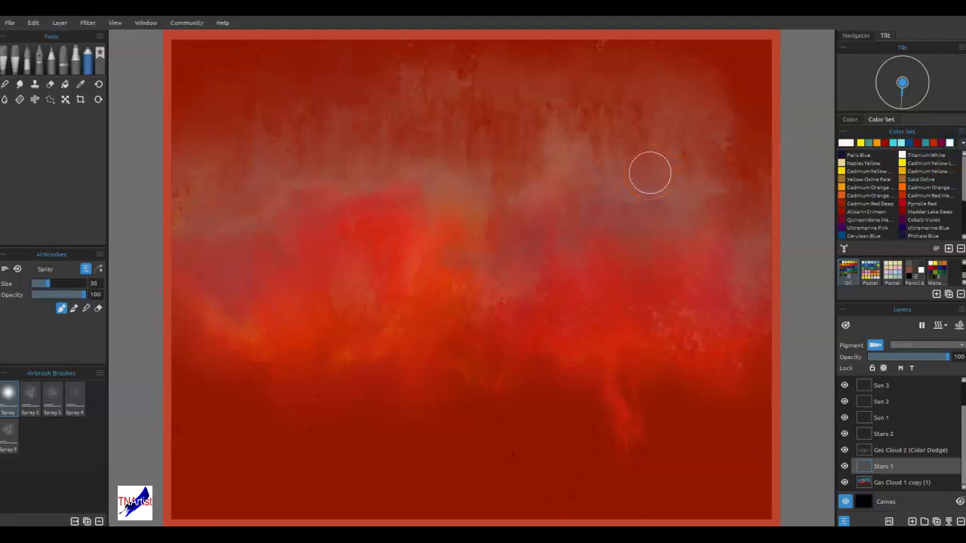
{"action": "left_click", "coordinate": [15, 410]}
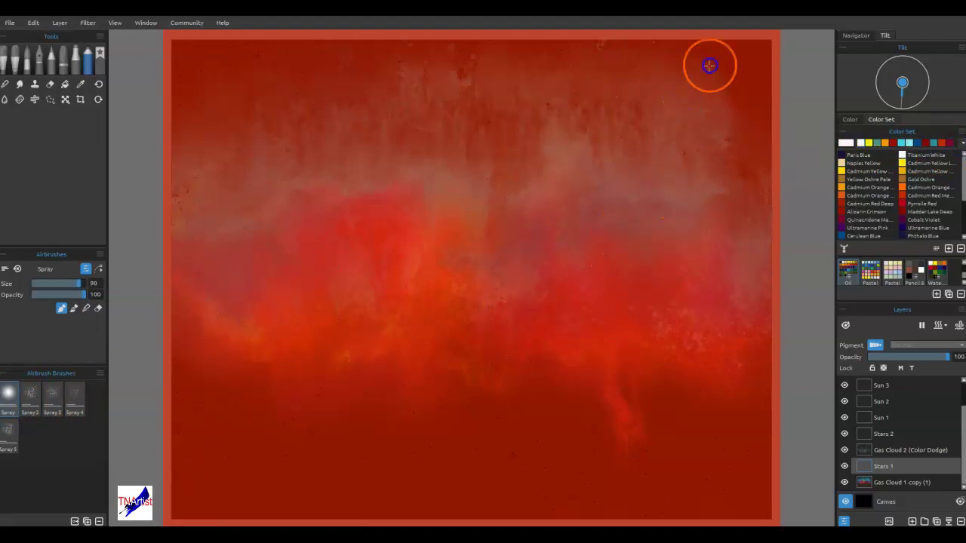
{"action": "mouse_move", "coordinate": [671, 395]}
{"action": "left_mouse_down"}
{"action": "mouse_move", "coordinate": [571, 452]}
{"action": "mouse_move", "coordinate": [567, 477]}
{"action": "left_mouse_up"}
{"action": "left_click", "coordinate": [389, 407]}
{"action": "left_click", "coordinate": [327, 414]}
{"action": "left_click", "coordinate": [274, 433]}
{"action": "left_click", "coordinate": [211, 285]}
{"action": "left_click", "coordinate": [268, 153]}
{"action": "left_click", "coordinate": [270, 93]}
{"action": "left_click", "coordinate": [231, 64]}
{"action": "left_click", "coordinate": [310, 145]}
{"action": "left_click", "coordinate": [454, 86]}
{"action": "left_click", "coordinate": [538, 217]}
{"action": "left_click", "coordinate": [470, 237]}
{"action": "left_click", "coordinate": [662, 157]}
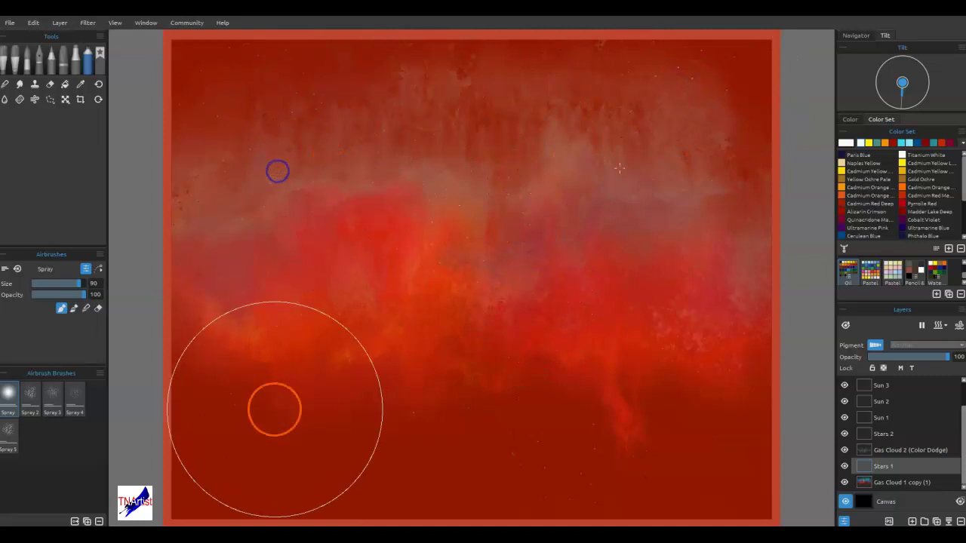
Reduce the airbrush to size 35 and spray more white stars over the dark area below the cloud
{"action": "key", "text": "bracketleft"}
{"action": "key", "text": "bracketleft"}
{"action": "key", "text": "bracketleft"}
{"action": "key", "text": "bracketleft"}
{"action": "key", "text": "bracketleft"}
{"action": "key", "text": "bracketleft"}
{"action": "key", "text": "bracketleft"}
{"action": "key", "text": "bracketleft"}
{"action": "key", "text": "bracketleft"}
{"action": "key", "text": "bracketleft"}
{"action": "key", "text": "bracketleft"}
{"action": "left_click", "coordinate": [242, 408]}
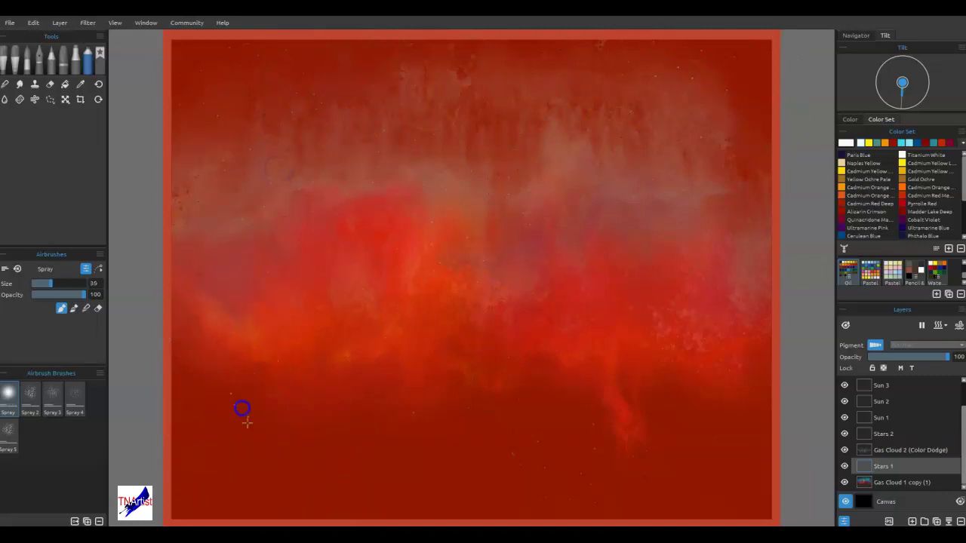
{"action": "left_click_drag", "start_coordinate": [210, 475], "coordinate": [241, 488]}
{"action": "left_click", "coordinate": [367, 425]}
{"action": "left_click_drag", "start_coordinate": [419, 425], "coordinate": [420, 460]}
{"action": "left_click_drag", "start_coordinate": [740, 448], "coordinate": [700, 427]}
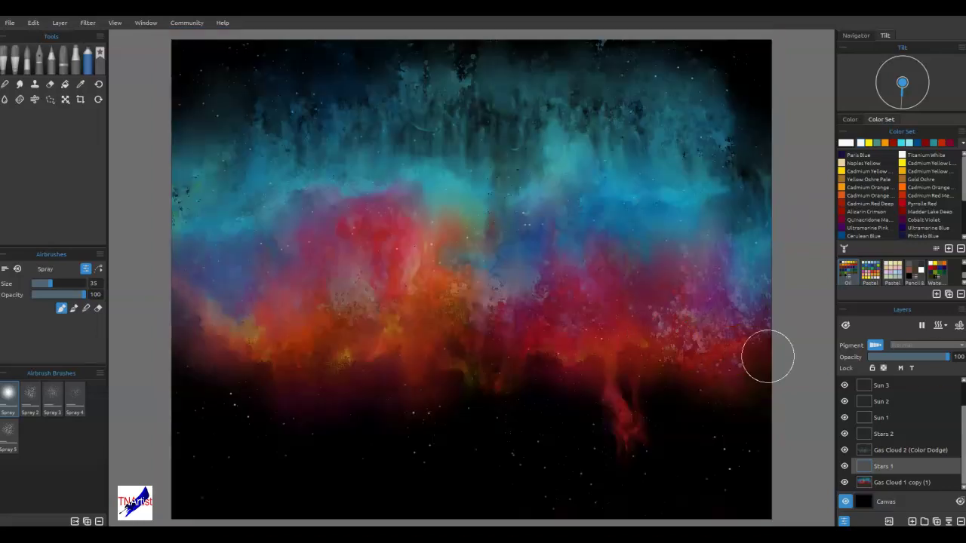
Spray white stars through the slightly enlarged stencil near the canvas's upper right and across the middle of the cloud
{"action": "left_click_drag", "start_coordinate": [767, 356], "coordinate": [762, 343]}
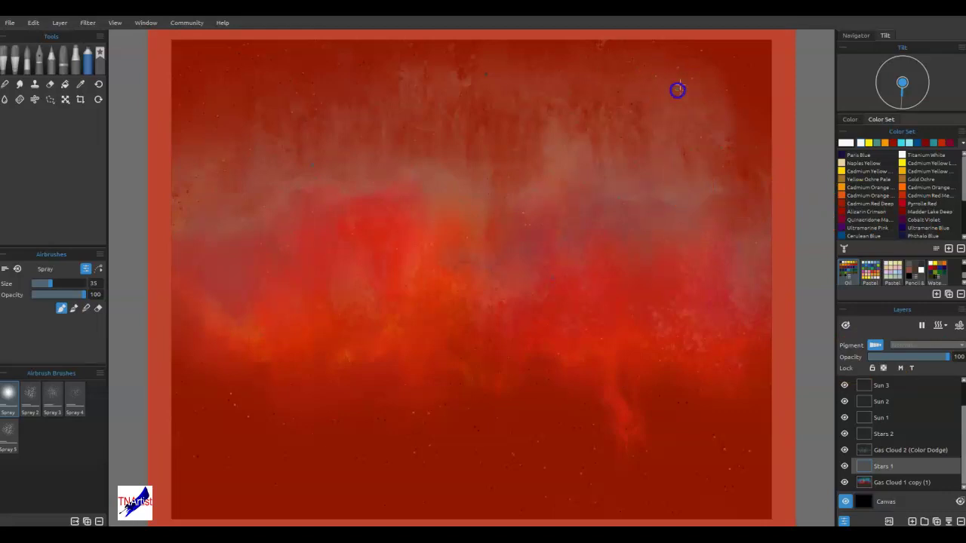
{"action": "left_click", "coordinate": [678, 88]}
{"action": "left_click", "coordinate": [354, 251]}
{"action": "left_click", "coordinate": [214, 259]}
{"action": "left_click", "coordinate": [171, 263]}
{"action": "left_click", "coordinate": [209, 204]}
{"action": "left_click", "coordinate": [288, 255]}
{"action": "left_click", "coordinate": [379, 241]}
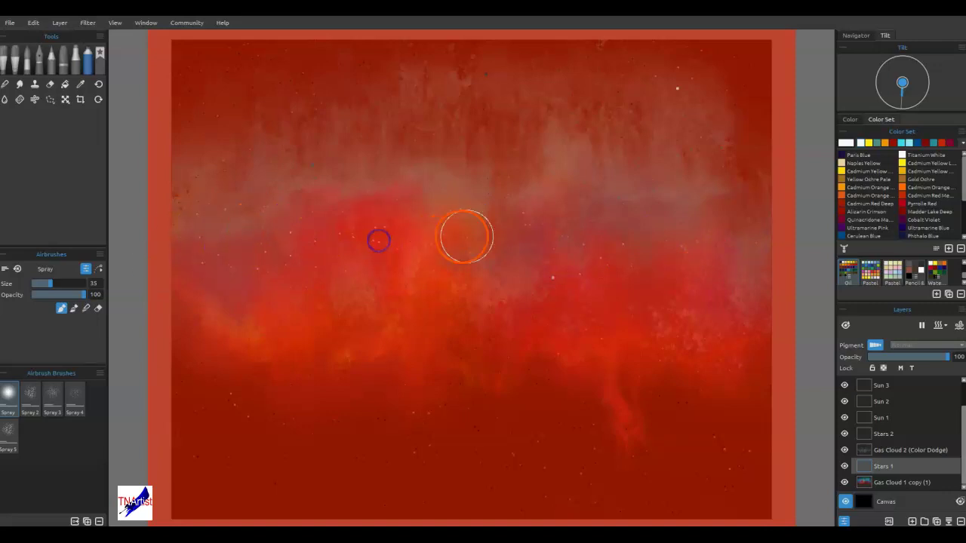
Spray further white stars through the stencil along the cloud's lower band and the dark area beneath it
{"action": "left_click", "coordinate": [670, 258]}
{"action": "left_click", "coordinate": [705, 425]}
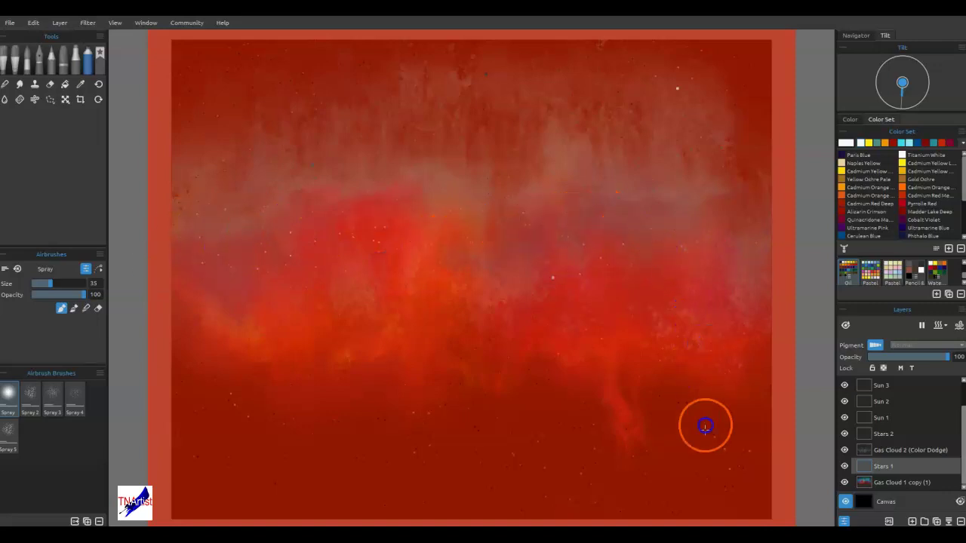
{"action": "left_click", "coordinate": [406, 406]}
{"action": "left_click", "coordinate": [341, 360]}
{"action": "left_click", "coordinate": [366, 420]}
{"action": "left_click", "coordinate": [302, 443]}
{"action": "left_click", "coordinate": [243, 480]}
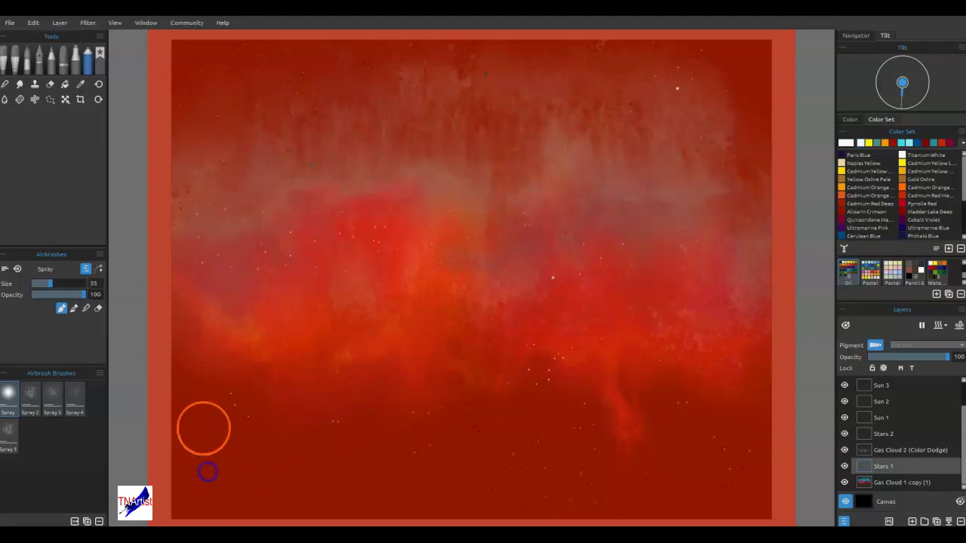
Spray light cyan and Cadmium Yellow Light stars through the stencil on the Gas Cloud 2 (Color Dodge) layer
{"action": "left_click", "coordinate": [904, 143]}
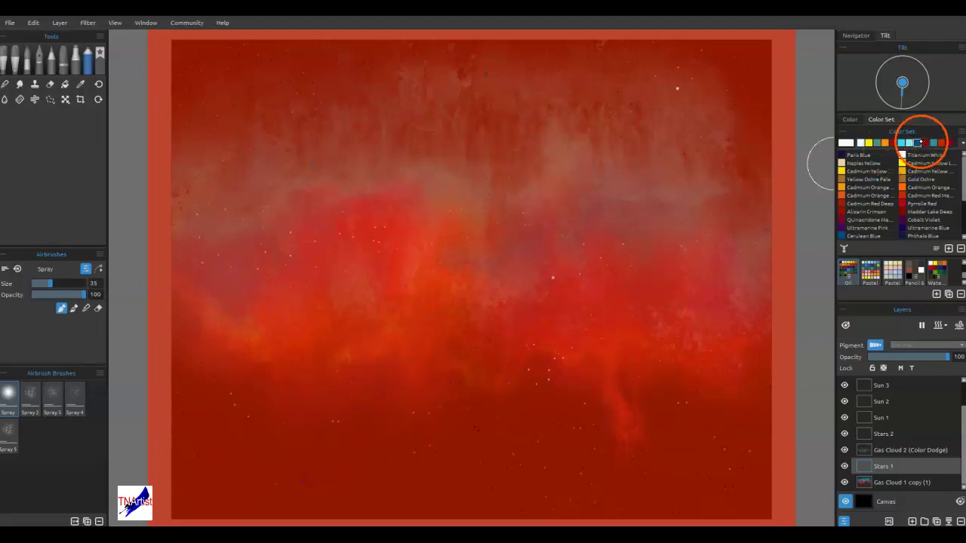
{"action": "left_click", "coordinate": [921, 450]}
{"action": "left_click", "coordinate": [902, 145]}
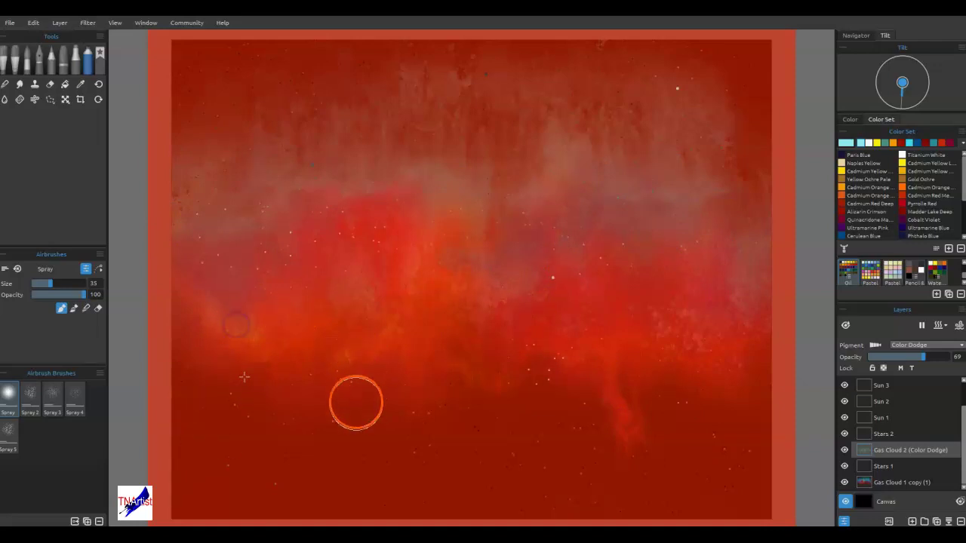
{"action": "left_click", "coordinate": [902, 164]}
{"action": "mouse_move", "coordinate": [663, 402]}
{"action": "left_mouse_down"}
{"action": "mouse_move", "coordinate": [556, 484]}
{"action": "mouse_move", "coordinate": [602, 444]}
{"action": "left_mouse_up"}
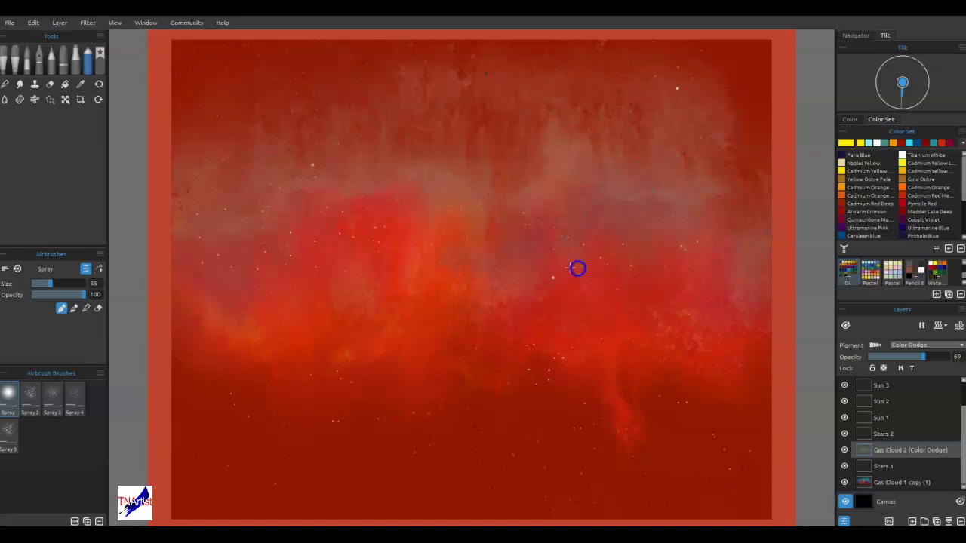
Spray additional stars through the stencil in teal, orange and white, and hide the stencil
{"action": "left_click", "coordinate": [934, 143]}
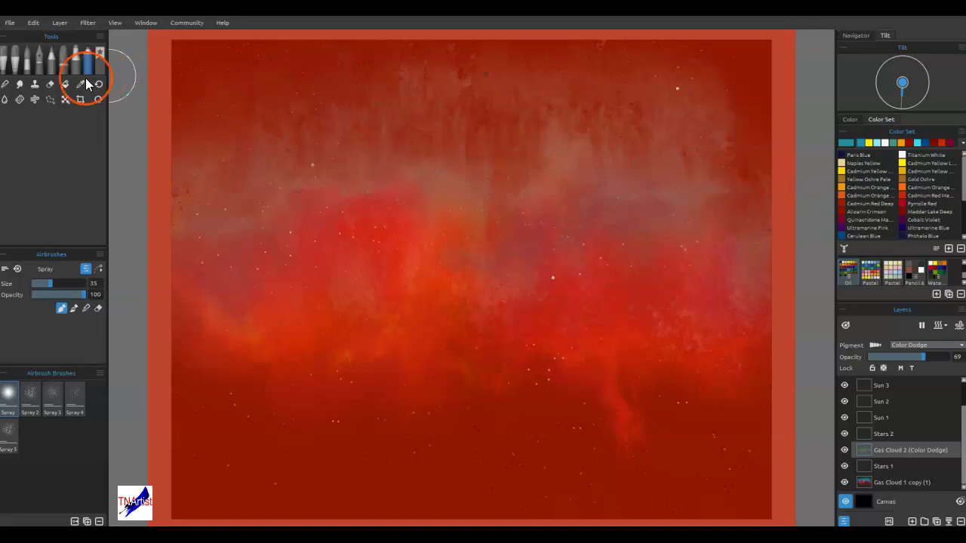
{"action": "left_click", "coordinate": [901, 143]}
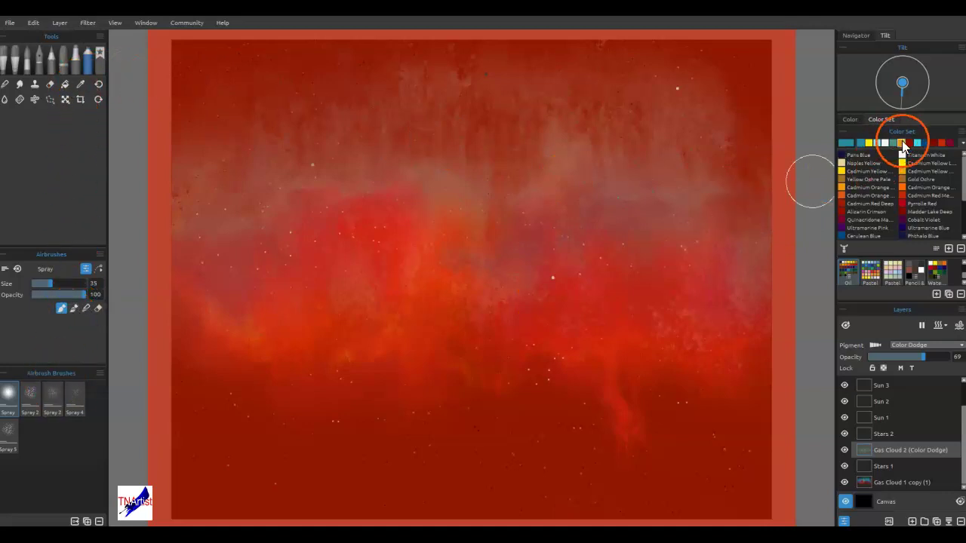
{"action": "left_click", "coordinate": [893, 143]}
{"action": "left_click", "coordinate": [464, 432]}
{"action": "left_click", "coordinate": [496, 434]}
{"action": "key", "text": "ctrl+h"}
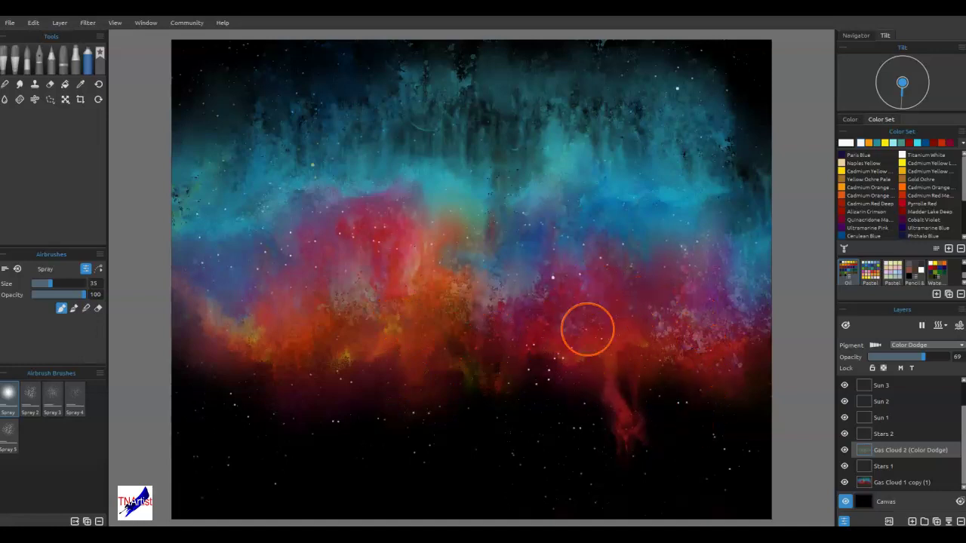
Set the airbrush to size 14, show the circle-arc stencil, and rotate and move it over the canvas's bottom edge with the arc upward
{"action": "key", "text": "["}
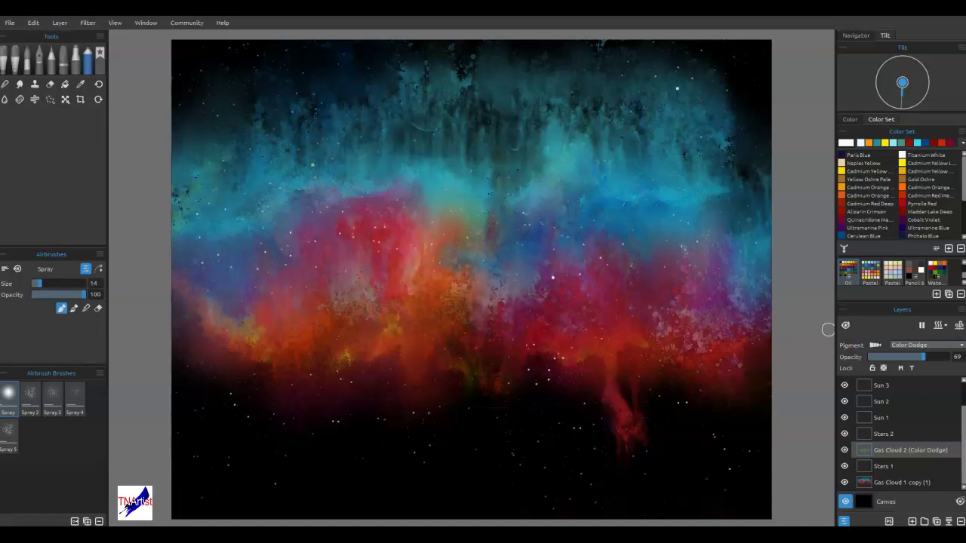
{"action": "key", "text": "ctrl+h"}
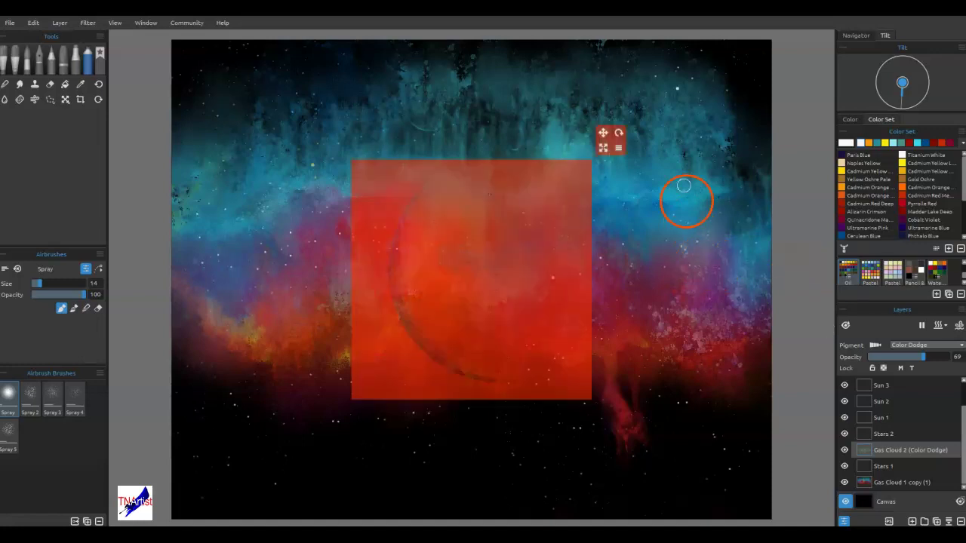
{"action": "left_click_drag", "start_coordinate": [619, 133], "coordinate": [569, 395]}
{"action": "scroll", "coordinate": [671, 319], "scroll_direction": "down", "scroll_amount": 3}
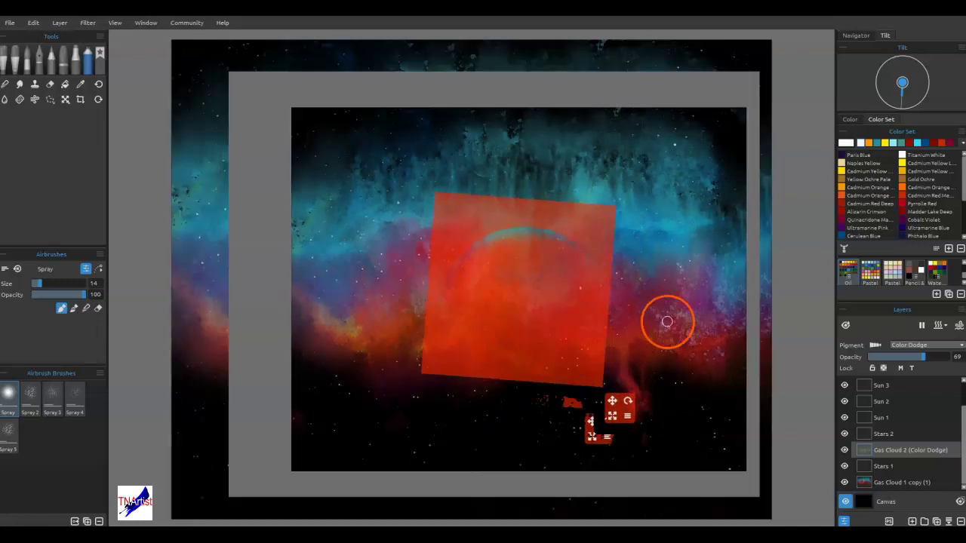
{"action": "left_click_drag", "start_coordinate": [517, 235], "coordinate": [524, 293]}
{"action": "left_click_drag", "start_coordinate": [589, 371], "coordinate": [563, 419]}
{"action": "left_click_drag", "start_coordinate": [528, 302], "coordinate": [520, 382]}
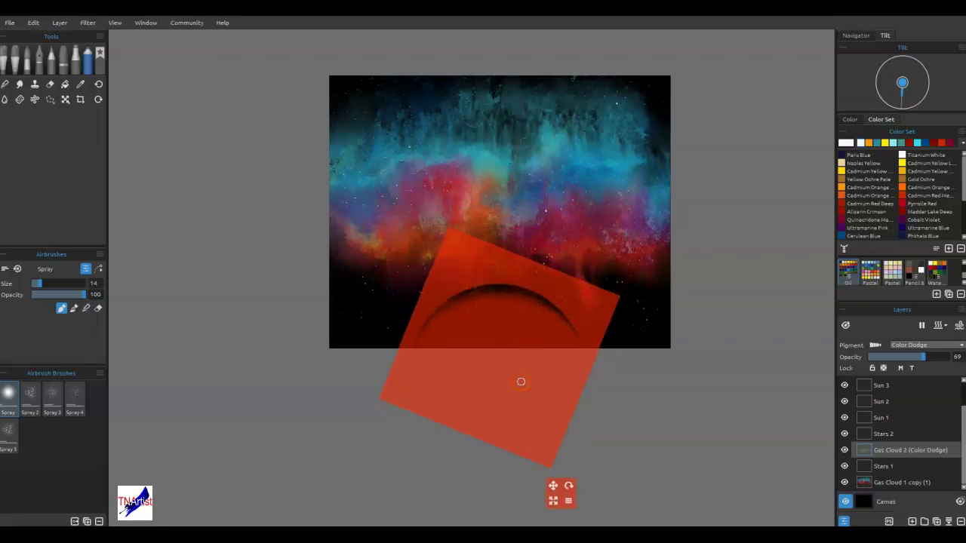
{"action": "left_click_drag", "start_coordinate": [571, 489], "coordinate": [566, 489]}
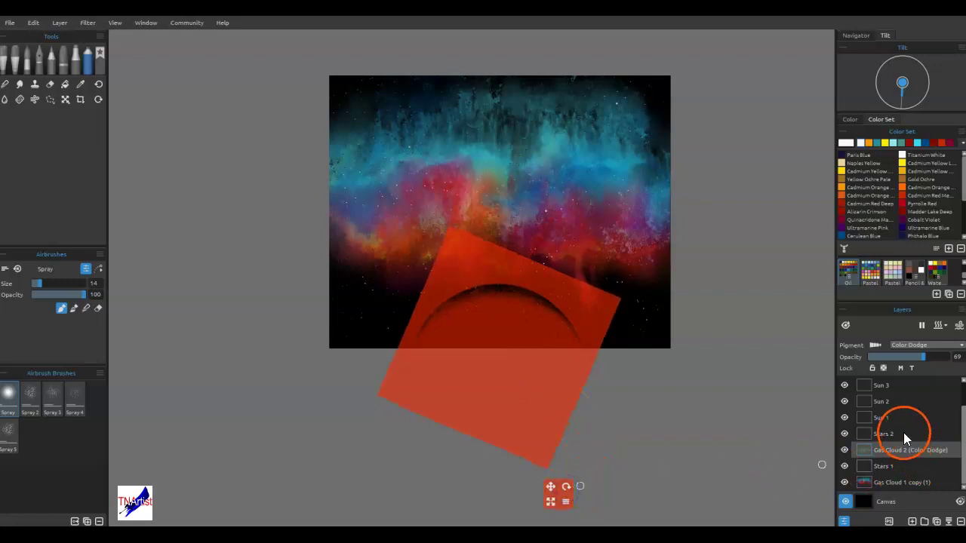
Select the Planets layer and turn on the Border option for the arc stencil
{"action": "scroll", "coordinate": [904, 432], "scroll_direction": "up", "scroll_amount": 2}
{"action": "left_click", "coordinate": [885, 387]}
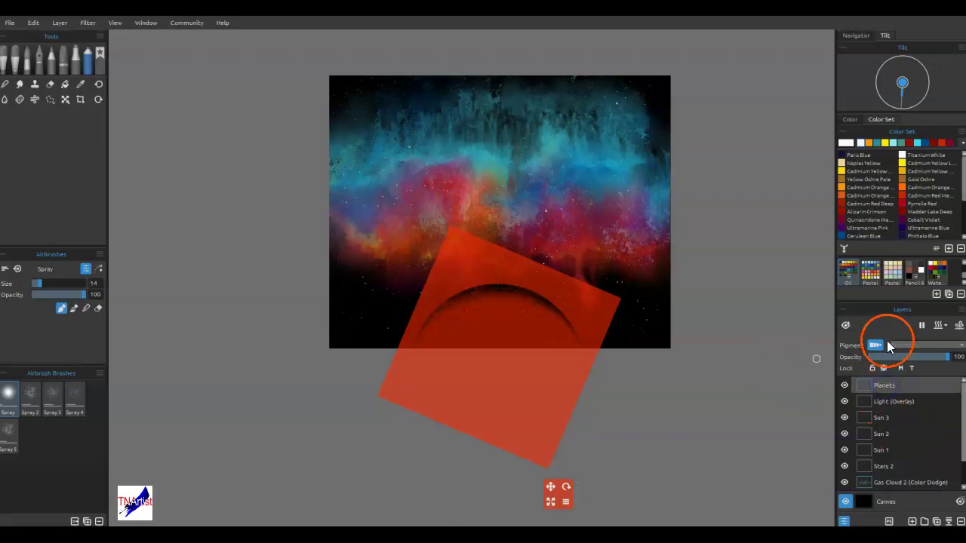
{"action": "left_click", "coordinate": [567, 504]}
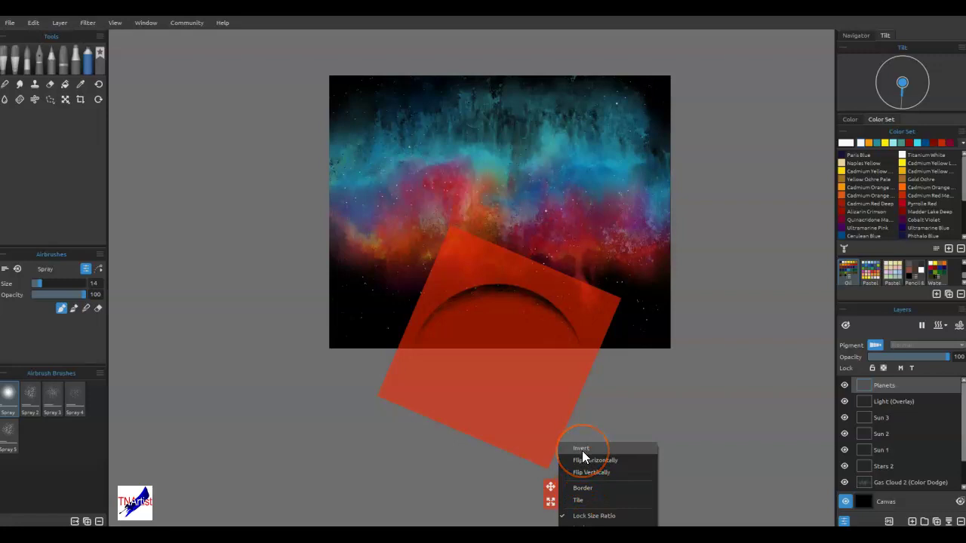
{"action": "left_click", "coordinate": [583, 489]}
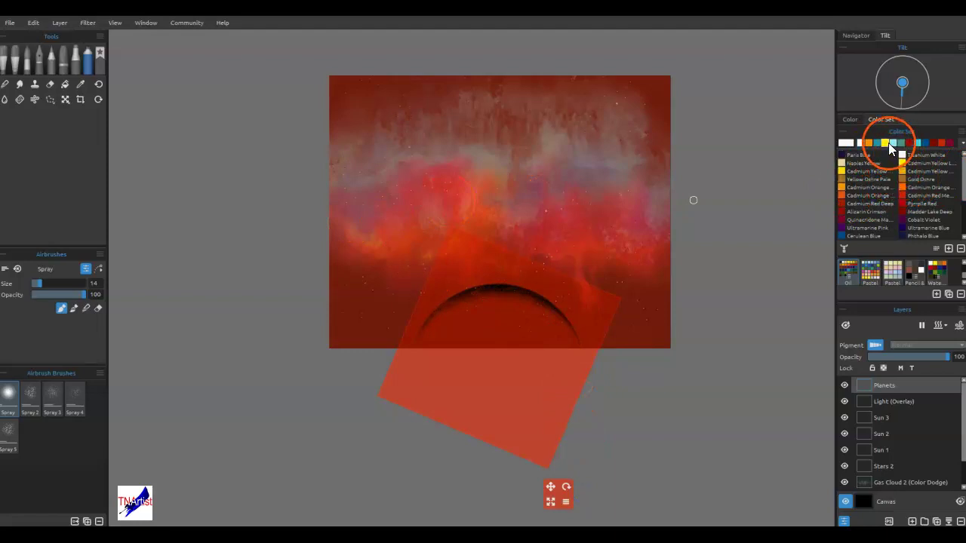
Pick the recently used orange and switch to the Grunge 2 oil brush at size 50
{"action": "left_click", "coordinate": [963, 145]}
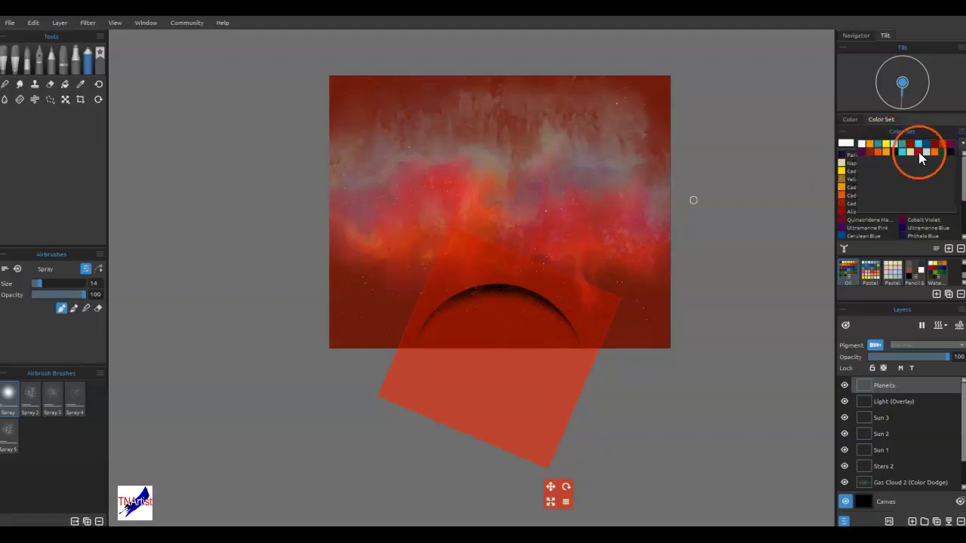
{"action": "left_click", "coordinate": [871, 146]}
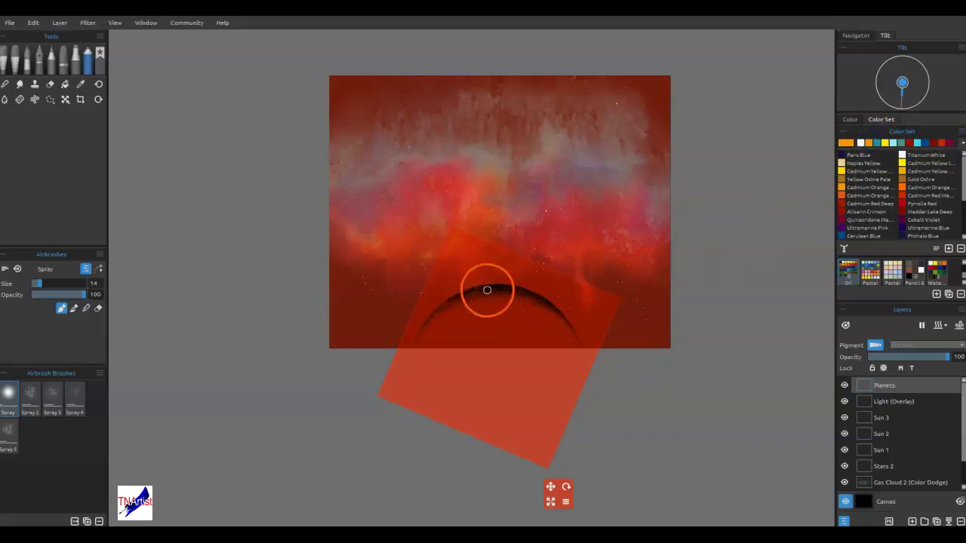
{"action": "left_click", "coordinate": [6, 66]}
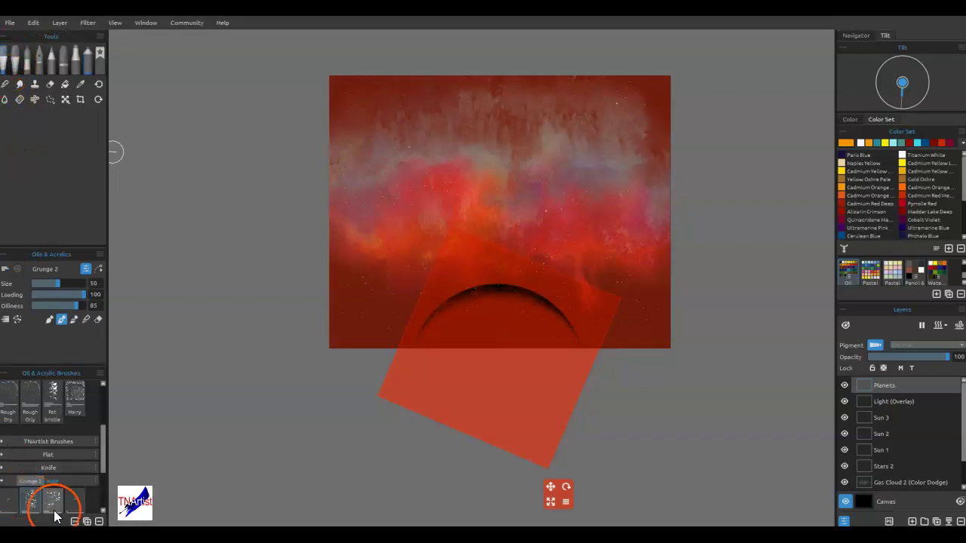
{"action": "left_click", "coordinate": [32, 440]}
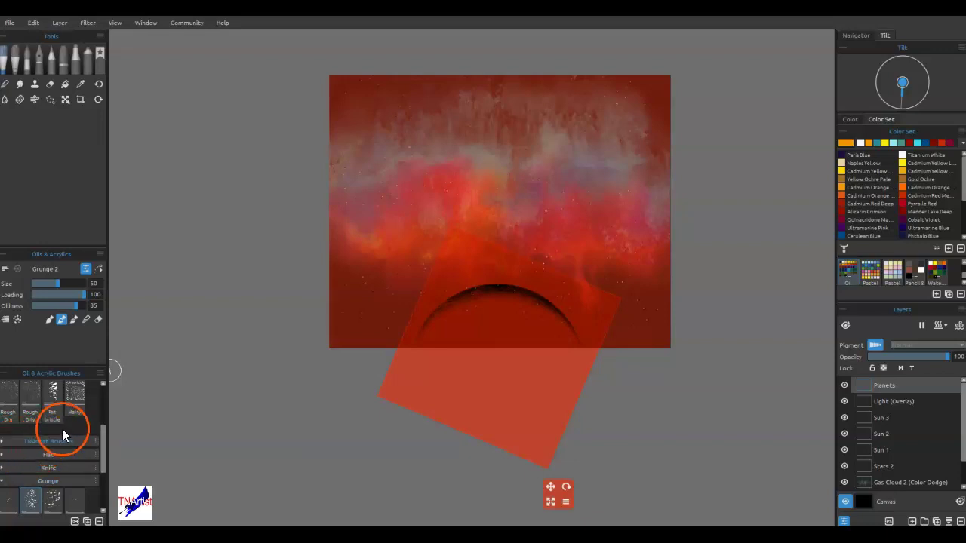
{"action": "scroll", "coordinate": [63, 429], "scroll_direction": "up", "scroll_amount": 2}
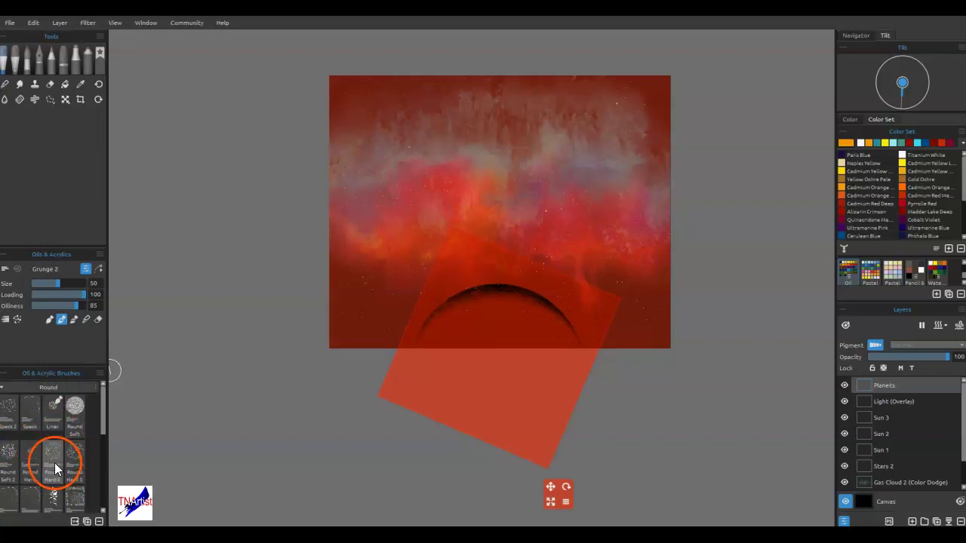
{"action": "left_click", "coordinate": [4, 388]}
{"action": "left_click", "coordinate": [41, 456]}
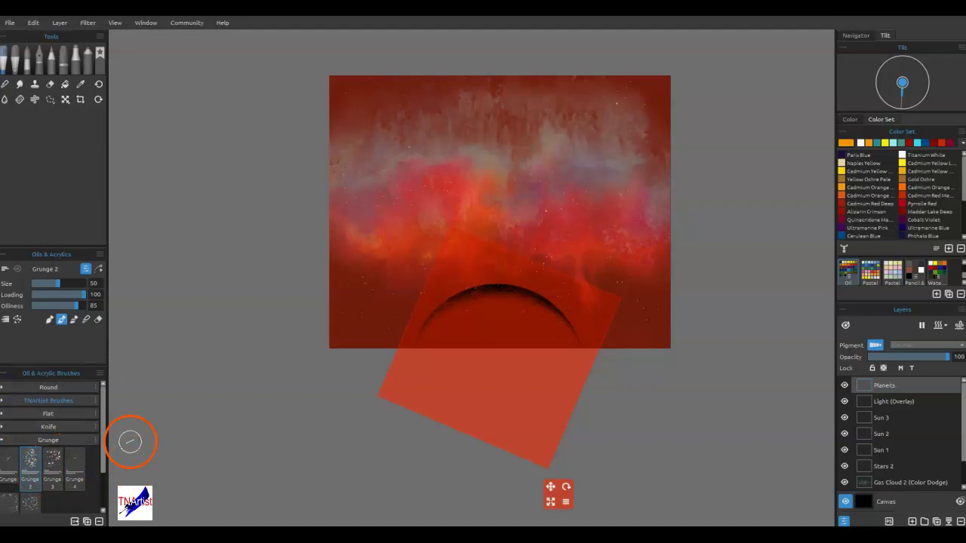
Paint an orange crescent through the arc stencil at the canvas's bottom edge and hide the stencil
{"action": "left_click_drag", "start_coordinate": [546, 317], "coordinate": [571, 310]}
{"action": "mouse_move", "coordinate": [510, 305]}
{"action": "left_mouse_down"}
{"action": "mouse_move", "coordinate": [538, 300]}
{"action": "mouse_move", "coordinate": [485, 295]}
{"action": "mouse_move", "coordinate": [523, 301]}
{"action": "left_mouse_up"}
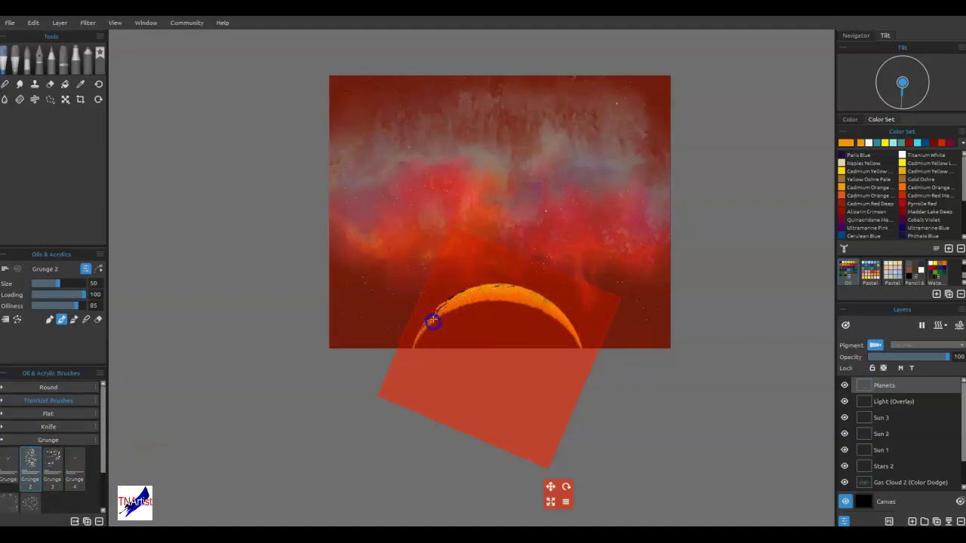
{"action": "left_click_drag", "start_coordinate": [438, 310], "coordinate": [421, 322]}
{"action": "left_click_drag", "start_coordinate": [511, 292], "coordinate": [554, 326]}
{"action": "key", "text": "ctrl+h"}
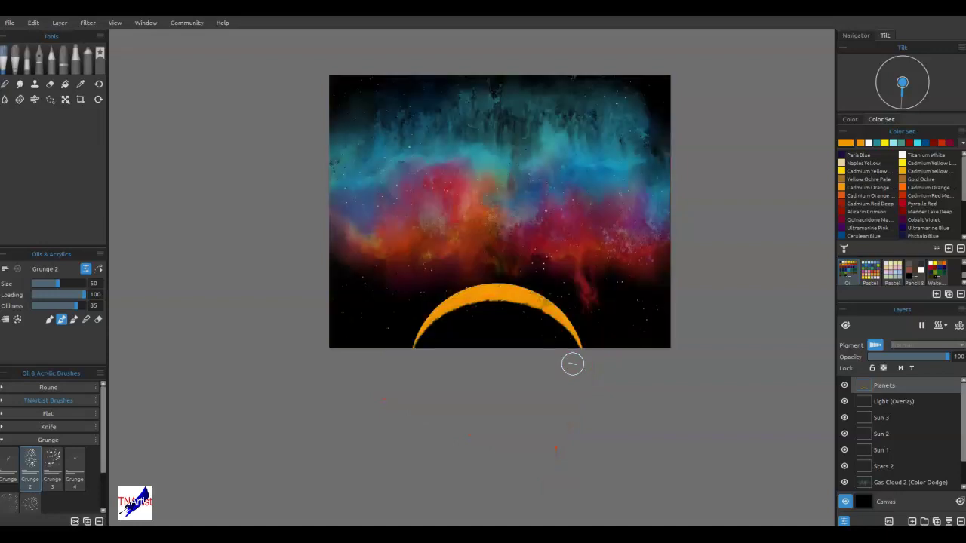
Show the round planet-texture stencil, enlarge it and move it so its circle lines up with the orange crescent
{"action": "key", "text": "ctrl+t"}
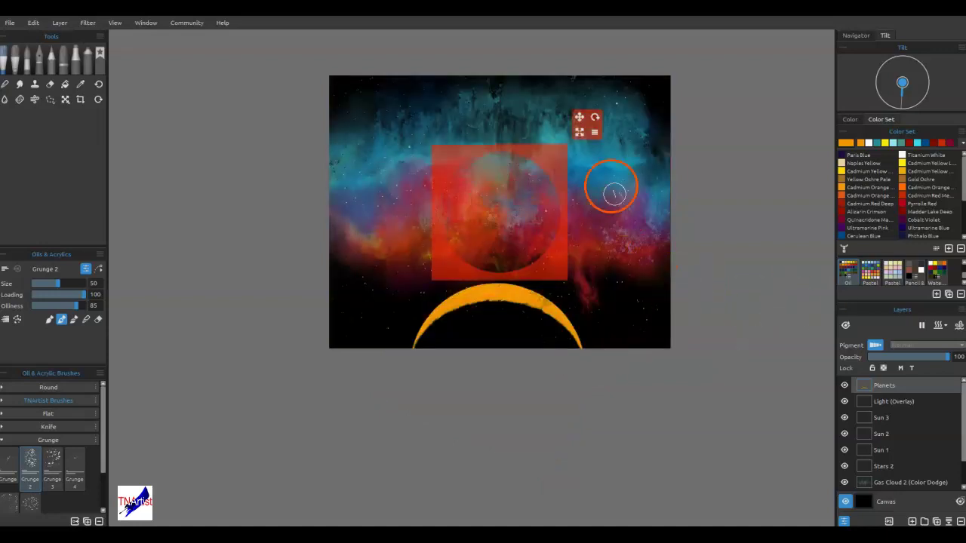
{"action": "left_click_drag", "start_coordinate": [578, 134], "coordinate": [646, 197]}
{"action": "key", "text": "ctrl+z"}
{"action": "left_click_drag", "start_coordinate": [646, 85], "coordinate": [556, 305]}
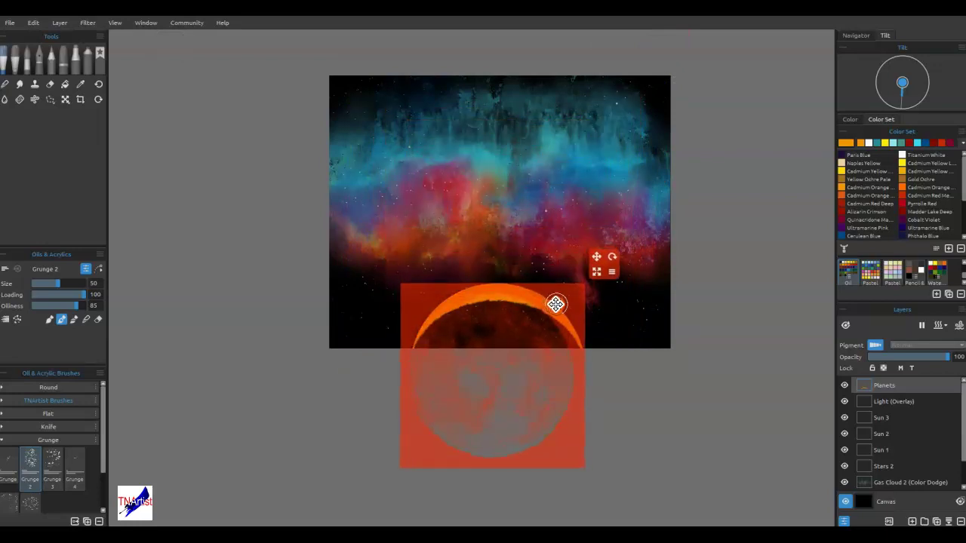
{"action": "left_click_drag", "start_coordinate": [599, 264], "coordinate": [606, 269]}
{"action": "left_click_drag", "start_coordinate": [563, 302], "coordinate": [572, 294]}
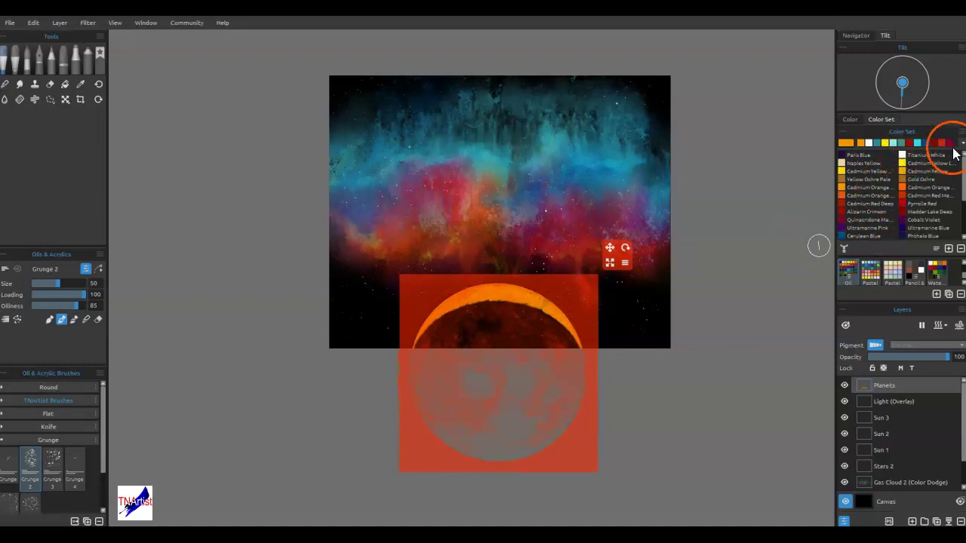
Choose a near-black color and paint the planet's body below the orange crescent through the stencil
{"action": "left_click", "coordinate": [963, 145]}
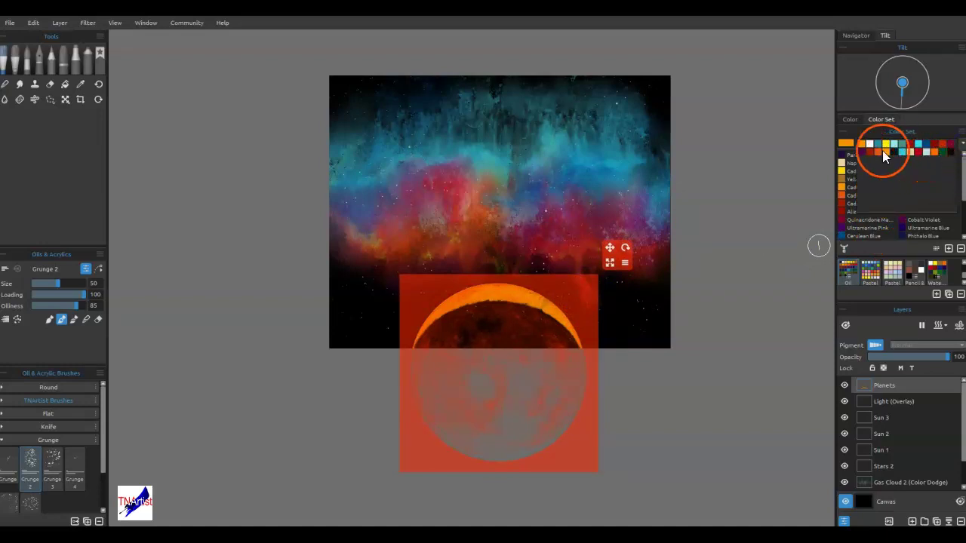
{"action": "left_click", "coordinate": [942, 156]}
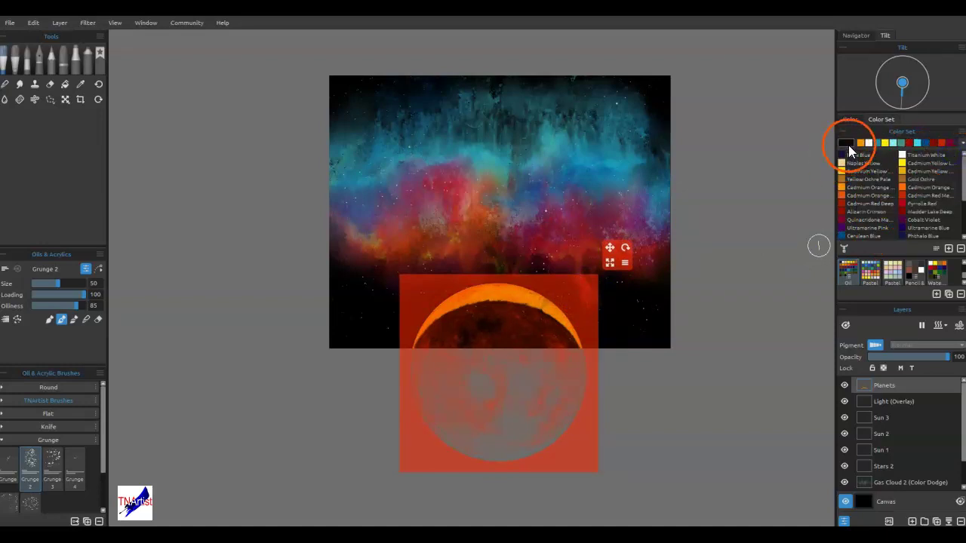
{"action": "double_click", "coordinate": [844, 145]}
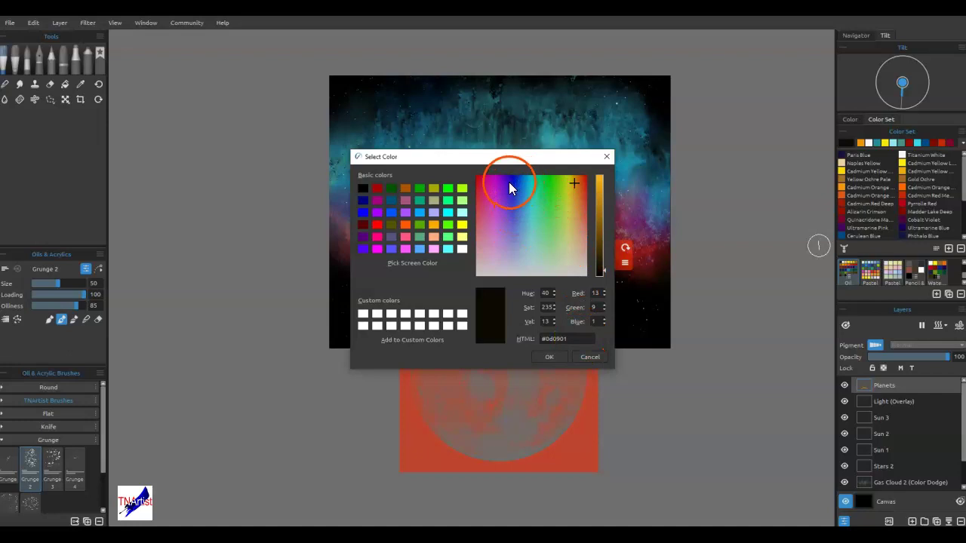
{"action": "left_click", "coordinate": [550, 357]}
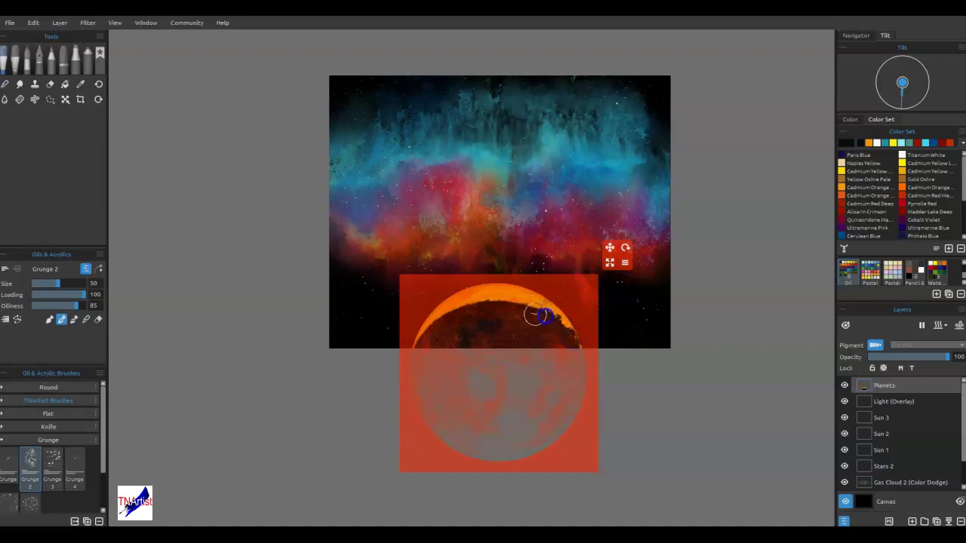
{"action": "left_click_drag", "start_coordinate": [493, 310], "coordinate": [450, 317]}
Blend the orange rim and the dark paint across the planet's surface with the Grunge 2 brush
{"action": "left_click", "coordinate": [85, 319]}
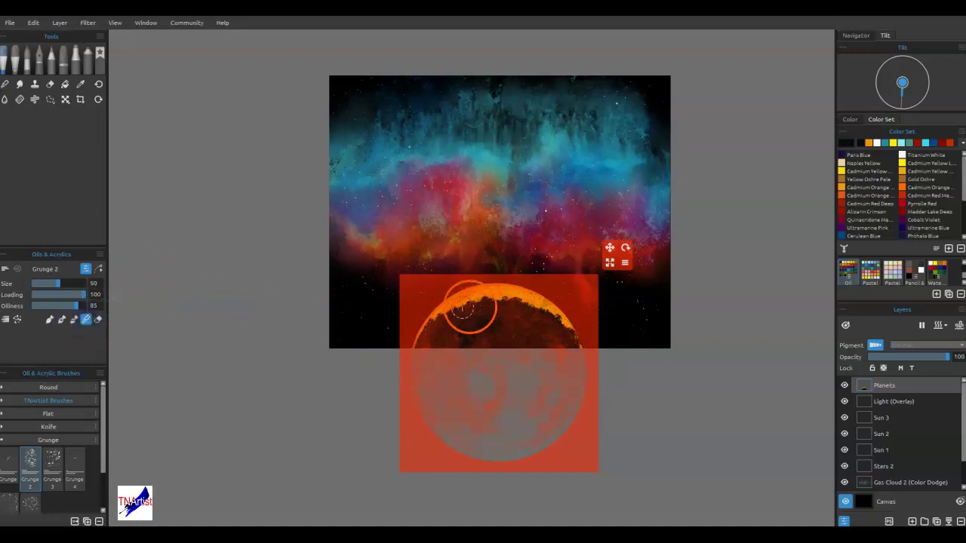
{"action": "mouse_move", "coordinate": [446, 318]}
{"action": "left_mouse_down"}
{"action": "mouse_move", "coordinate": [425, 336]}
{"action": "mouse_move", "coordinate": [439, 337]}
{"action": "mouse_move", "coordinate": [483, 303]}
{"action": "mouse_move", "coordinate": [487, 313]}
{"action": "mouse_move", "coordinate": [544, 314]}
{"action": "mouse_move", "coordinate": [569, 343]}
{"action": "mouse_move", "coordinate": [559, 341]}
{"action": "mouse_move", "coordinate": [573, 333]}
{"action": "mouse_move", "coordinate": [536, 307]}
{"action": "mouse_move", "coordinate": [541, 332]}
{"action": "mouse_move", "coordinate": [513, 329]}
{"action": "mouse_move", "coordinate": [482, 302]}
{"action": "mouse_move", "coordinate": [490, 304]}
{"action": "mouse_move", "coordinate": [450, 322]}
{"action": "mouse_move", "coordinate": [450, 333]}
{"action": "mouse_move", "coordinate": [505, 339]}
{"action": "mouse_move", "coordinate": [522, 314]}
{"action": "mouse_move", "coordinate": [507, 346]}
{"action": "left_mouse_up"}
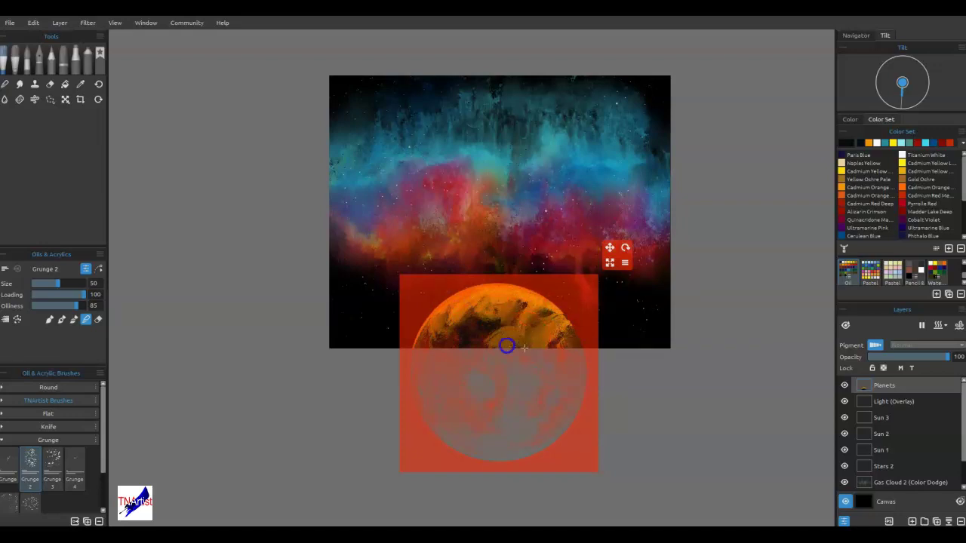
{"action": "left_click_drag", "start_coordinate": [469, 315], "coordinate": [463, 347]}
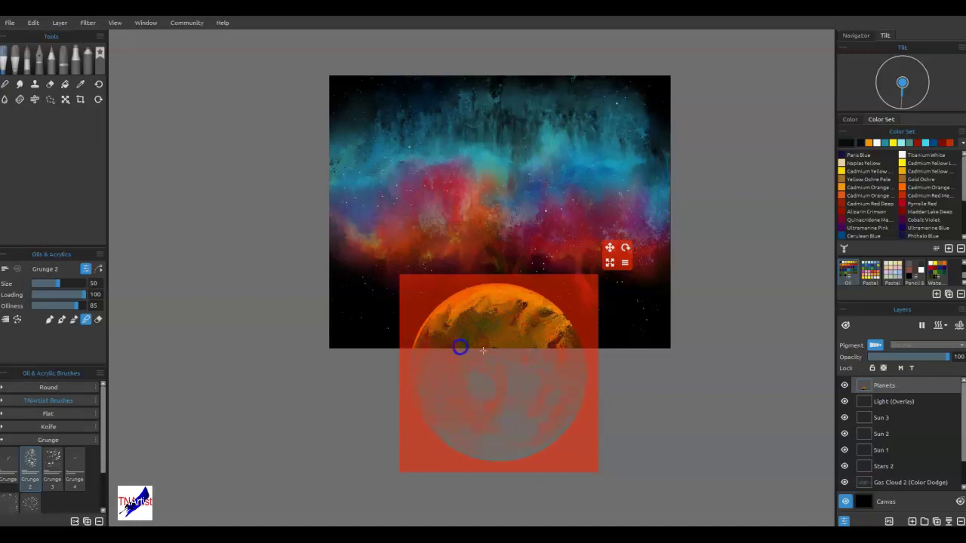
{"action": "left_click_drag", "start_coordinate": [559, 334], "coordinate": [521, 308]}
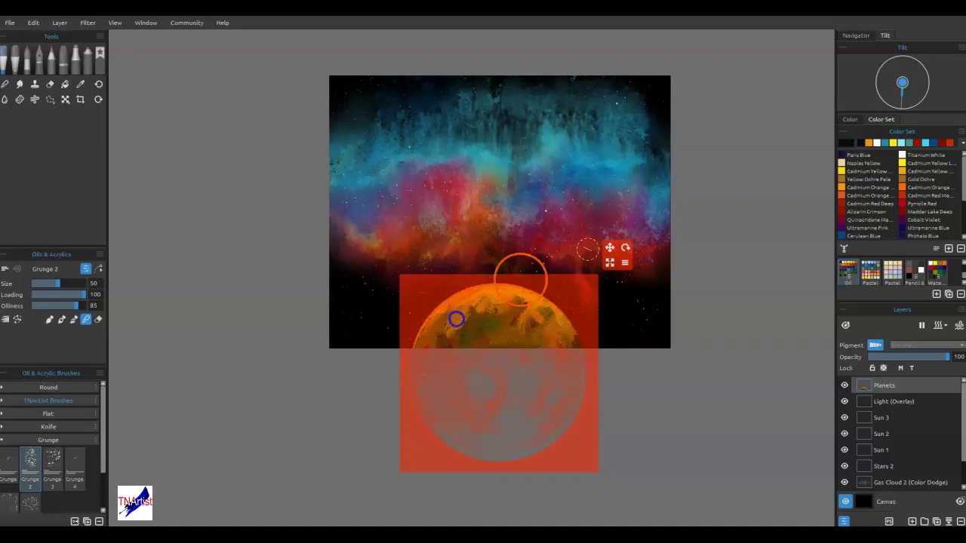
Add light cyan and blue patches to the planet's surface through the stencil with the Grunge 2 brush
{"action": "left_click", "coordinate": [908, 143]}
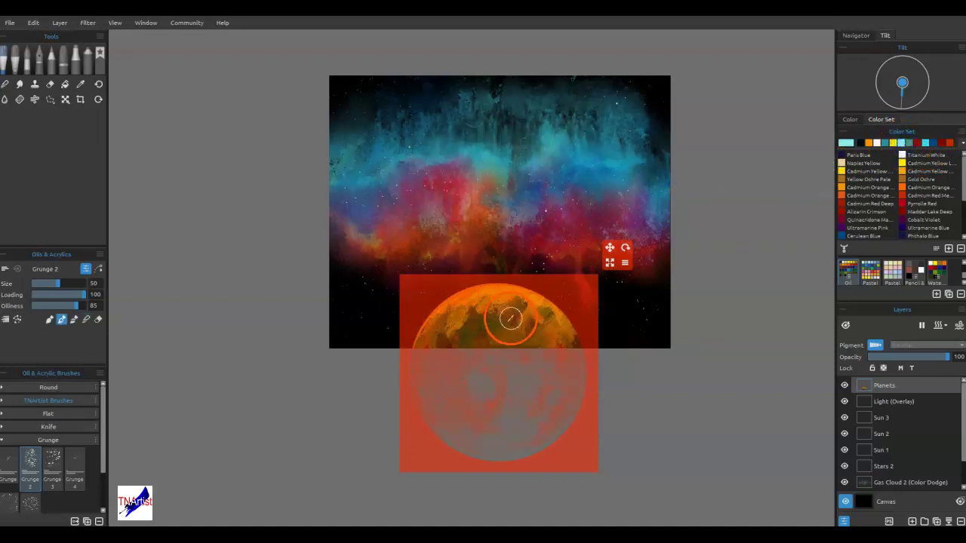
{"action": "left_click_drag", "start_coordinate": [528, 311], "coordinate": [549, 309]}
{"action": "left_click", "coordinate": [933, 144]}
{"action": "mouse_move", "coordinate": [501, 331]}
{"action": "left_mouse_down"}
{"action": "mouse_move", "coordinate": [533, 306]}
{"action": "mouse_move", "coordinate": [563, 332]}
{"action": "mouse_move", "coordinate": [457, 330]}
{"action": "left_mouse_up"}
Blend the cyan and blue patches into the planet's orange surface
{"action": "key", "text": "b"}
{"action": "mouse_move", "coordinate": [538, 318]}
{"action": "left_mouse_down"}
{"action": "mouse_move", "coordinate": [511, 323]}
{"action": "mouse_move", "coordinate": [547, 327]}
{"action": "mouse_move", "coordinate": [538, 311]}
{"action": "mouse_move", "coordinate": [495, 340]}
{"action": "mouse_move", "coordinate": [468, 314]}
{"action": "mouse_move", "coordinate": [445, 342]}
{"action": "mouse_move", "coordinate": [487, 285]}
{"action": "mouse_move", "coordinate": [506, 315]}
{"action": "mouse_move", "coordinate": [554, 324]}
{"action": "mouse_move", "coordinate": [563, 345]}
{"action": "mouse_move", "coordinate": [516, 306]}
{"action": "mouse_move", "coordinate": [545, 340]}
{"action": "left_mouse_up"}
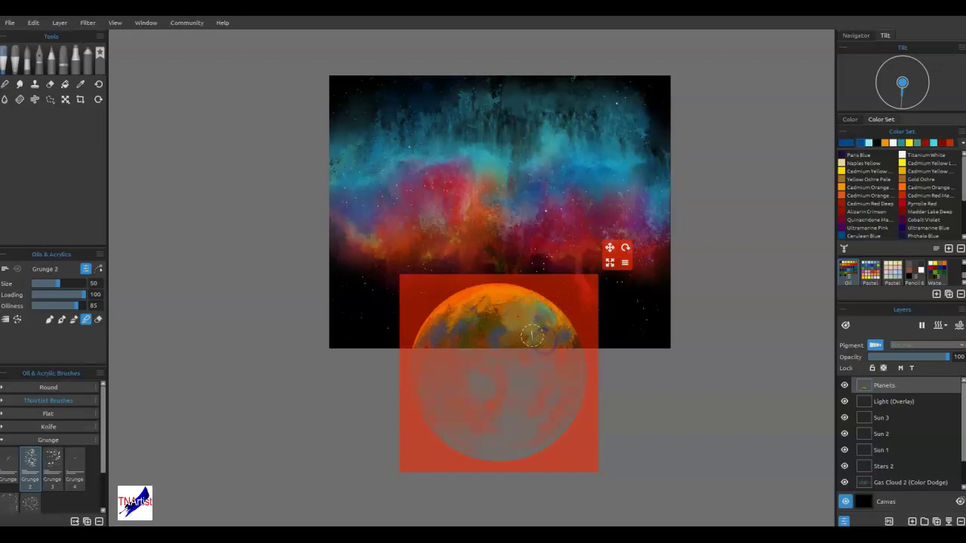
{"action": "mouse_move", "coordinate": [552, 307]}
{"action": "left_mouse_down"}
{"action": "mouse_move", "coordinate": [483, 320]}
{"action": "mouse_move", "coordinate": [478, 330]}
{"action": "mouse_move", "coordinate": [435, 328]}
{"action": "mouse_move", "coordinate": [428, 347]}
{"action": "mouse_move", "coordinate": [450, 336]}
{"action": "mouse_move", "coordinate": [434, 352]}
{"action": "mouse_move", "coordinate": [454, 353]}
{"action": "mouse_move", "coordinate": [508, 305]}
{"action": "mouse_move", "coordinate": [468, 310]}
{"action": "mouse_move", "coordinate": [516, 295]}
{"action": "mouse_move", "coordinate": [473, 307]}
{"action": "left_mouse_up"}
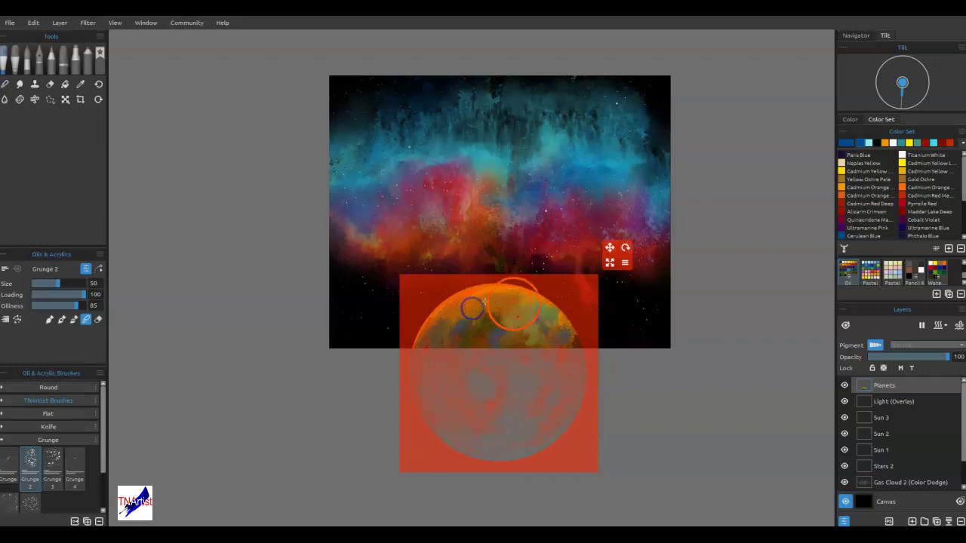
{"action": "left_click", "coordinate": [505, 348]}
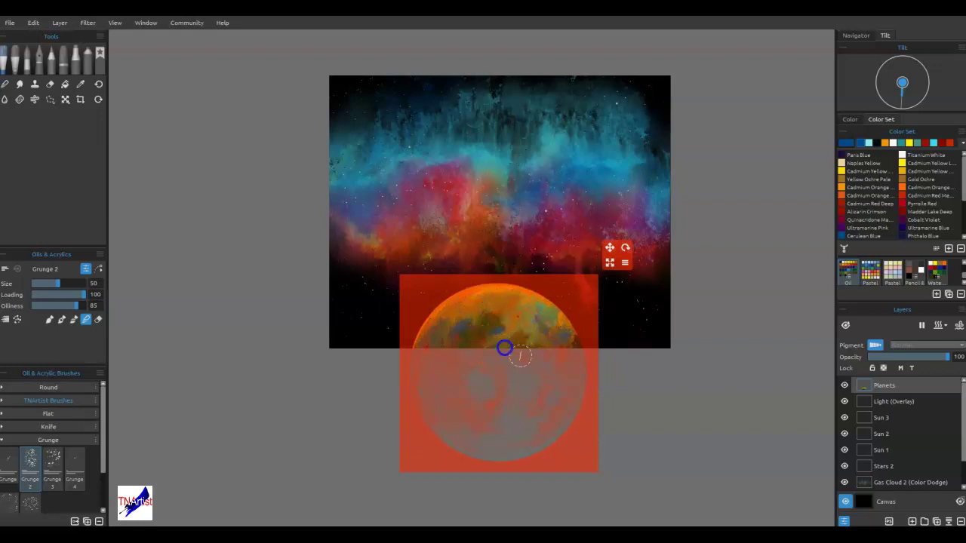
{"action": "left_click", "coordinate": [536, 349]}
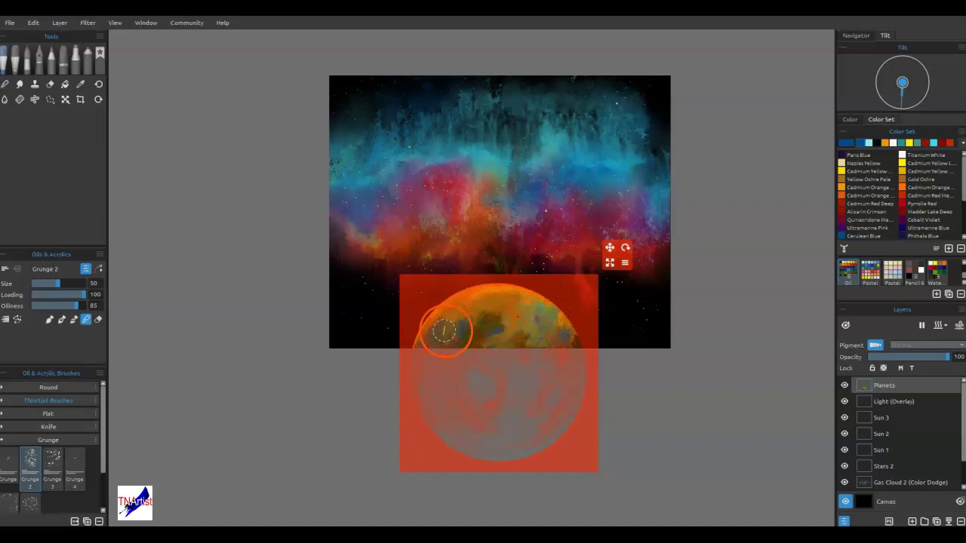
Shade the planet's lower middle with near-black paint using the Spray airbrush at size 100, and hide the stencil
{"action": "left_click", "coordinate": [87, 57]}
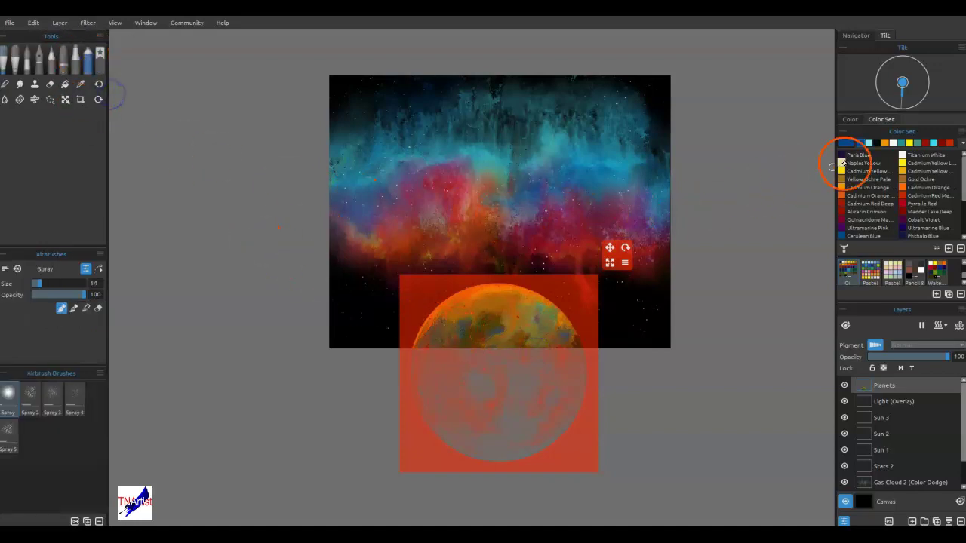
{"action": "left_click", "coordinate": [878, 143]}
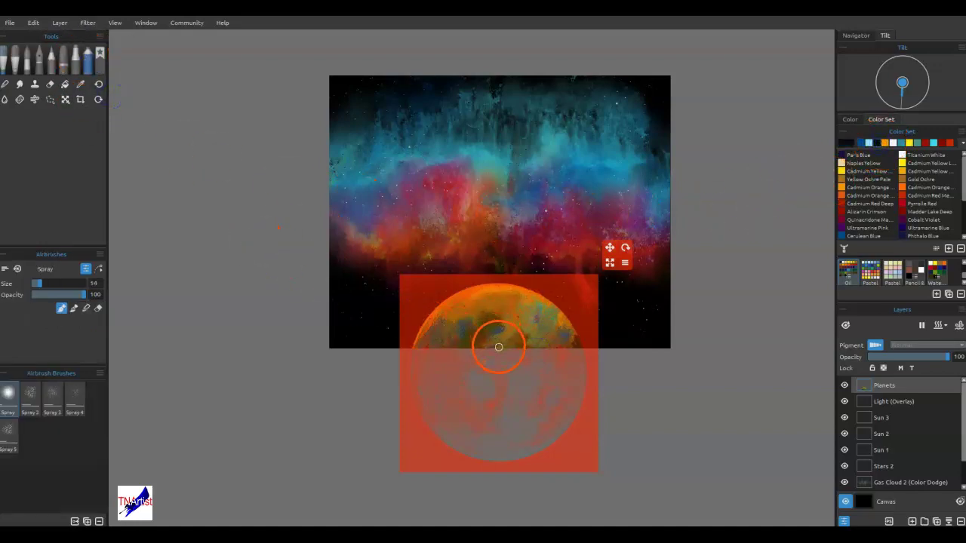
{"action": "key", "text": "]"}
{"action": "key", "text": "bracketright"}
{"action": "key", "text": "bracketright"}
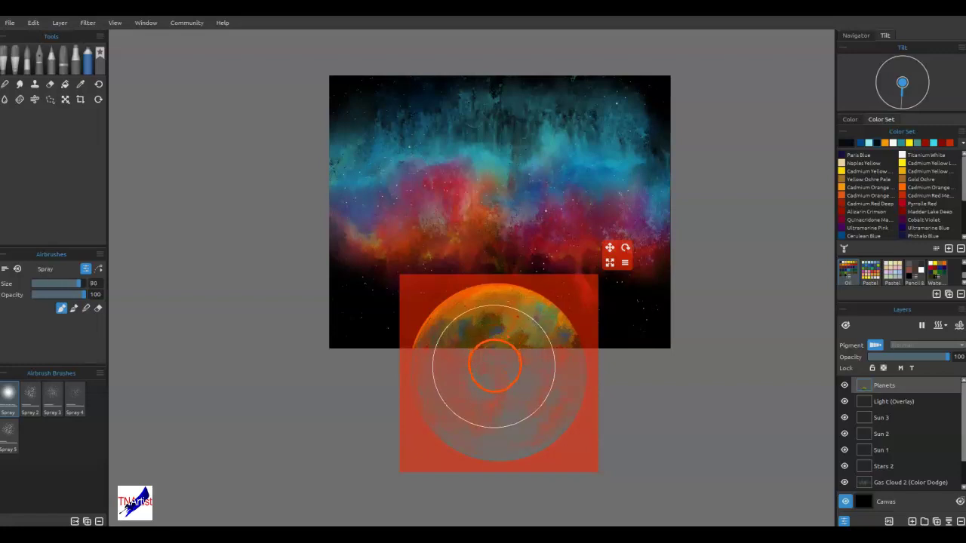
{"action": "left_click", "coordinate": [496, 383]}
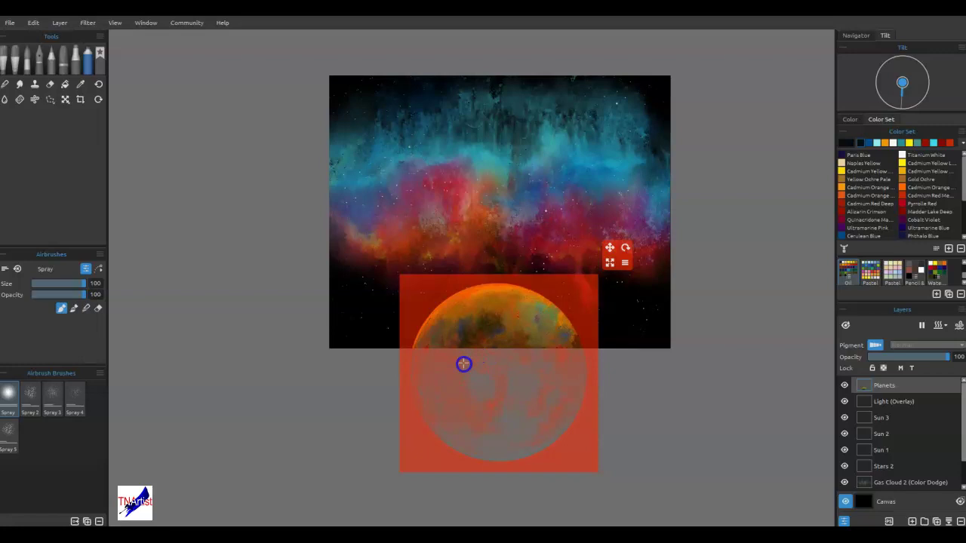
{"action": "left_click_drag", "start_coordinate": [479, 363], "coordinate": [456, 374]}
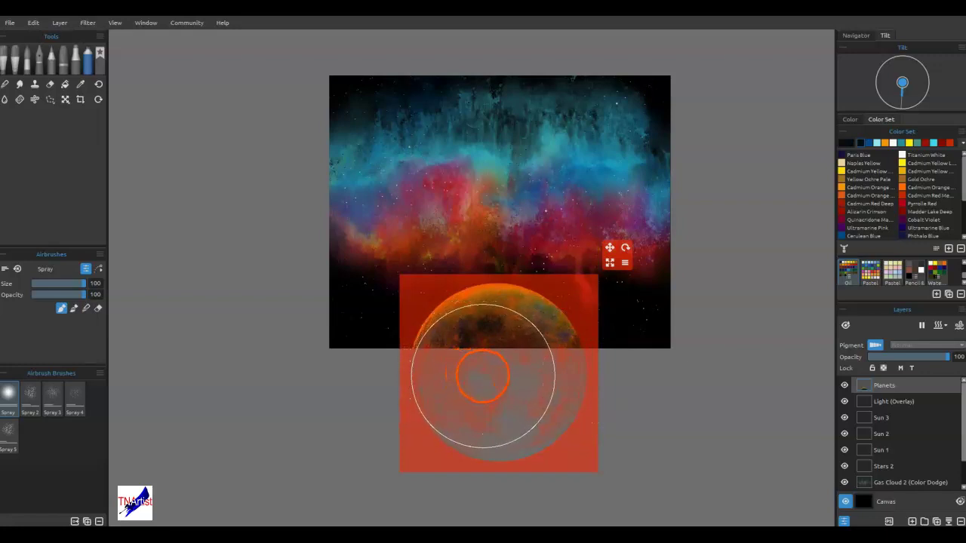
{"action": "key", "text": "ctrl+h"}
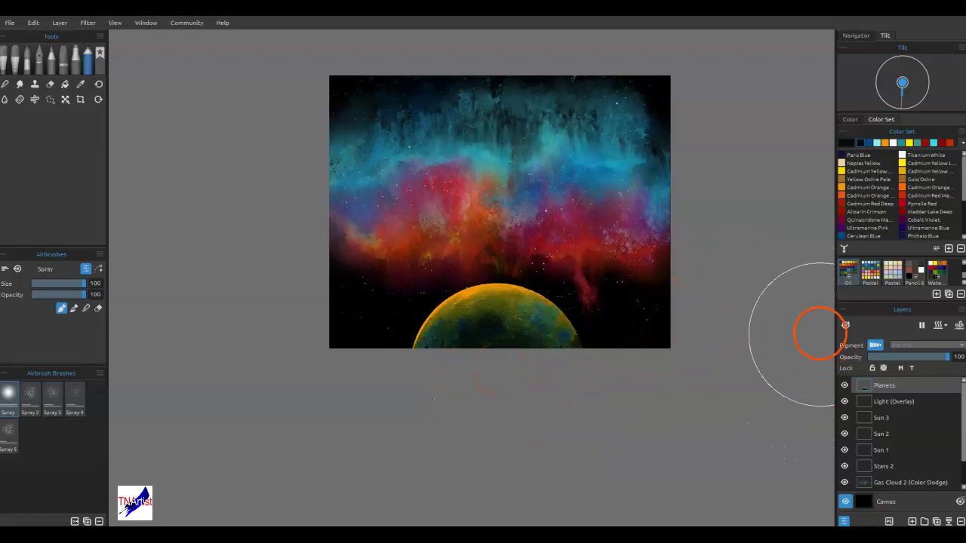
{"action": "left_click_drag", "start_coordinate": [582, 255], "coordinate": [582, 261]}
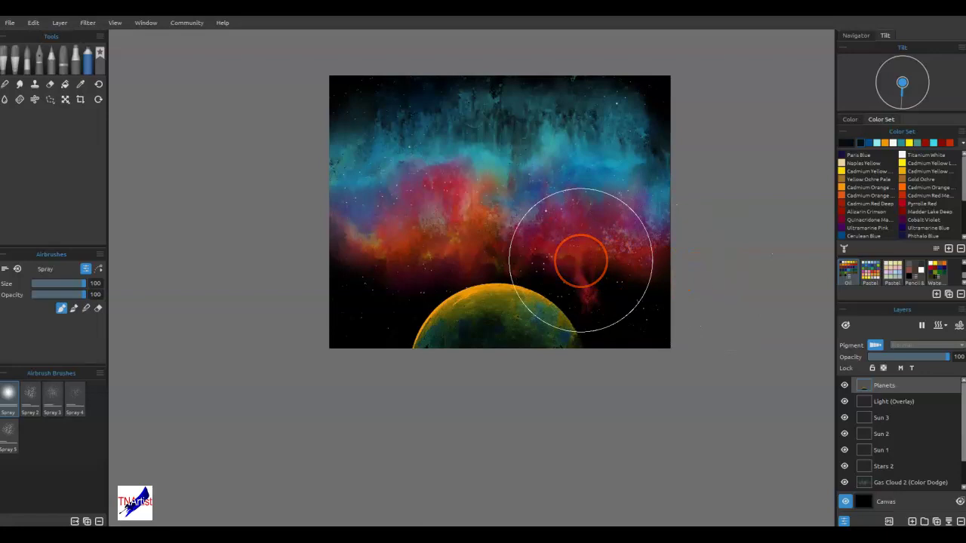
{"action": "key", "text": "ctrl+0"}
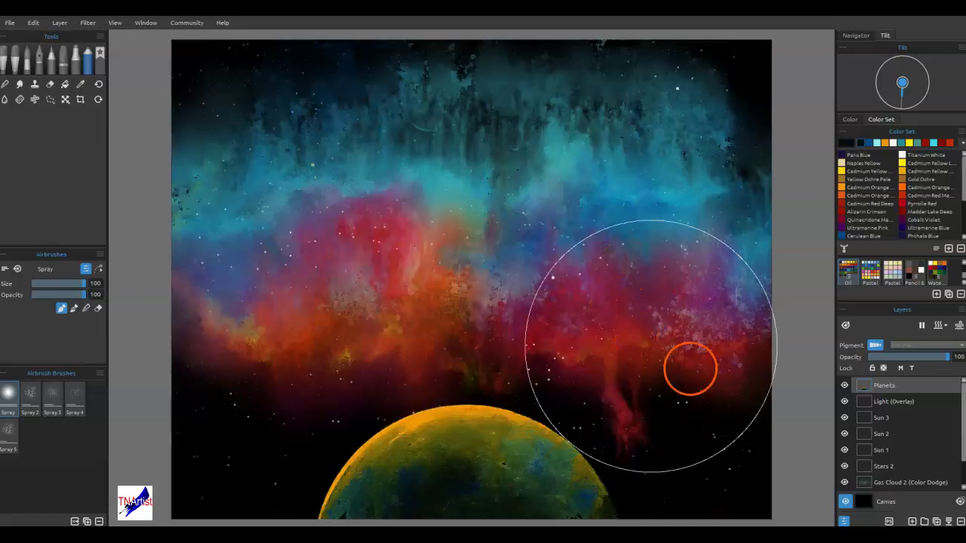
Spray a soft yellow glow around the planet's rim on the Sun 1 layer with the Spray airbrush at size 50
{"action": "key", "text": "bracketleft"}
{"action": "key", "text": "bracketleft"}
{"action": "key", "text": "bracketleft"}
{"action": "key", "text": "bracketleft"}
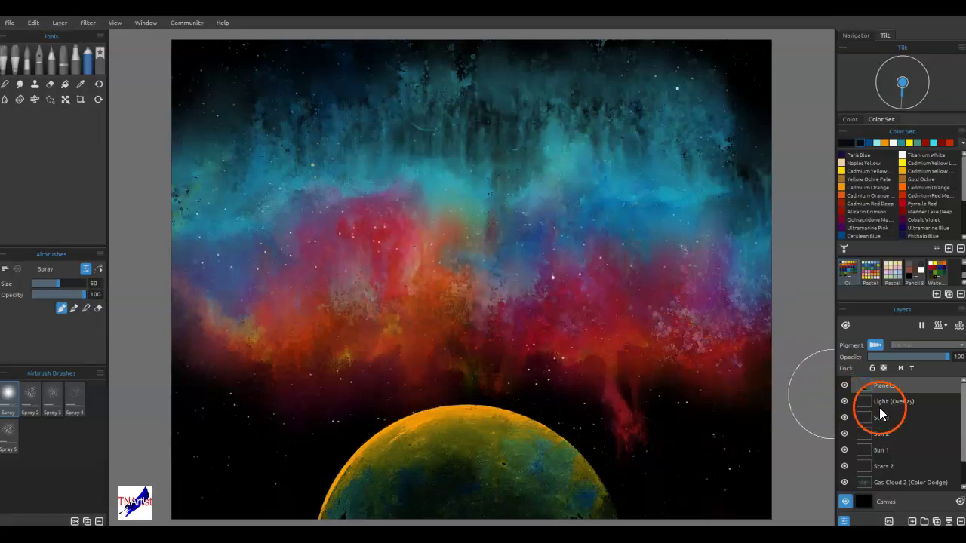
{"action": "left_click", "coordinate": [884, 466]}
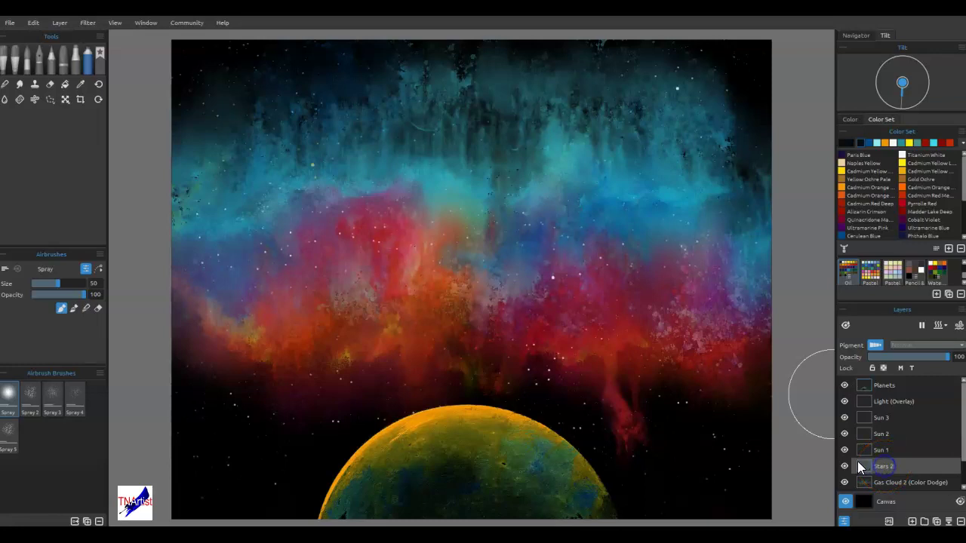
{"action": "left_click", "coordinate": [876, 450]}
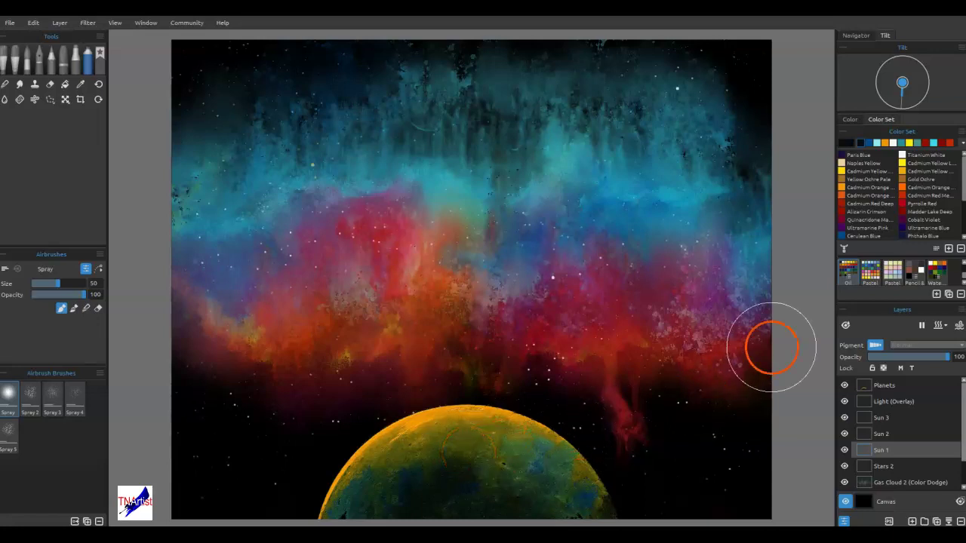
{"action": "left_click", "coordinate": [908, 144]}
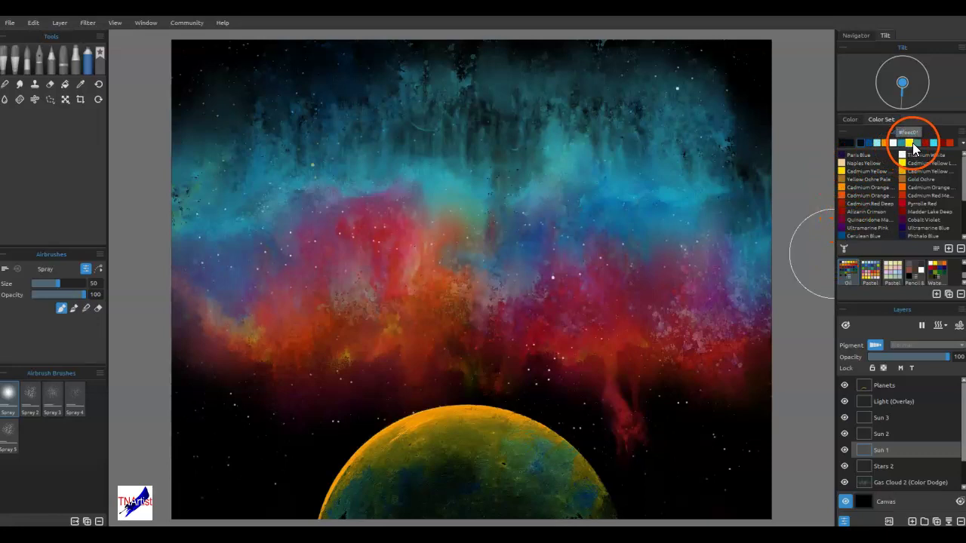
{"action": "left_click", "coordinate": [462, 499]}
{"action": "mouse_move", "coordinate": [461, 503]}
{"action": "left_mouse_down"}
{"action": "mouse_move", "coordinate": [502, 466]}
{"action": "mouse_move", "coordinate": [480, 479]}
{"action": "mouse_move", "coordinate": [493, 474]}
{"action": "left_mouse_up"}
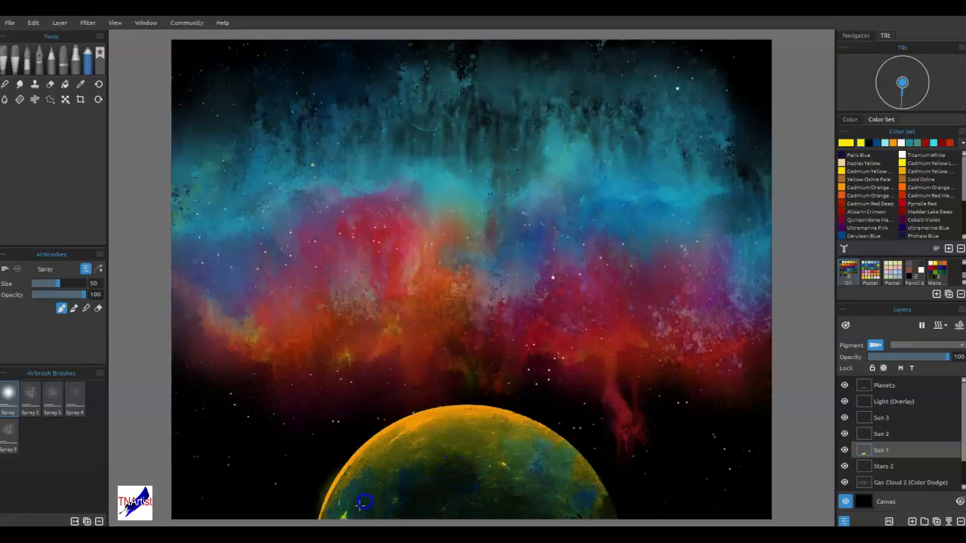
{"action": "mouse_move", "coordinate": [420, 456]}
{"action": "left_mouse_down"}
{"action": "mouse_move", "coordinate": [449, 446]}
{"action": "mouse_move", "coordinate": [410, 455]}
{"action": "mouse_move", "coordinate": [488, 443]}
{"action": "left_mouse_up"}
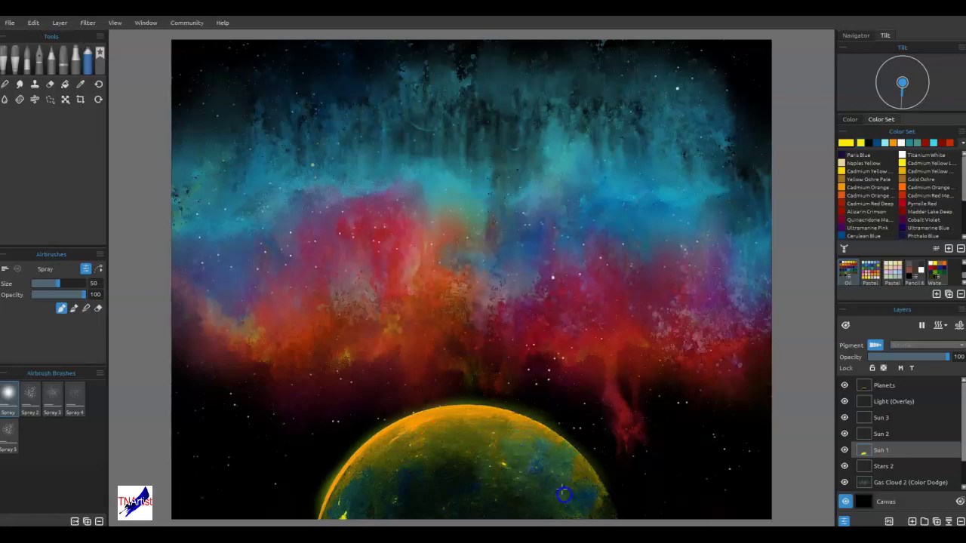
{"action": "left_click_drag", "start_coordinate": [583, 514], "coordinate": [567, 489]}
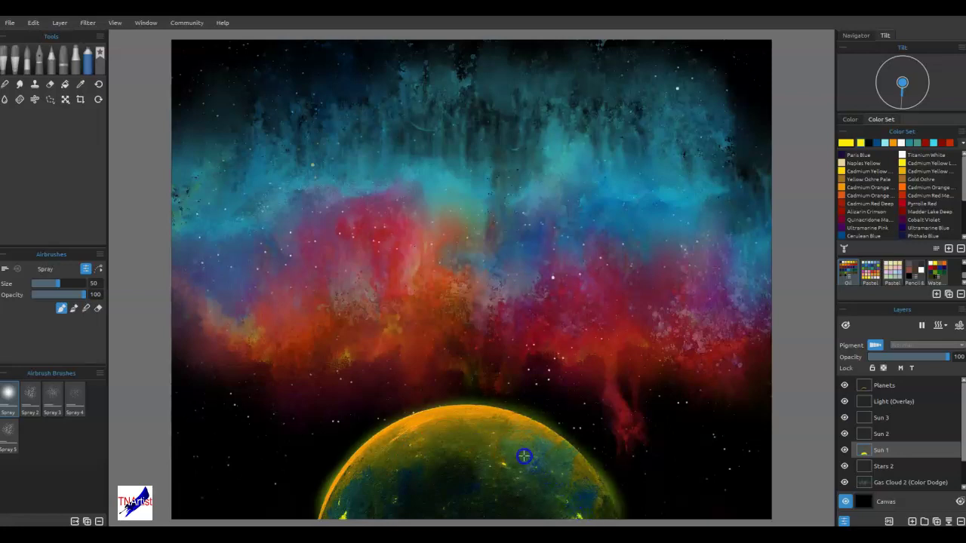
Build up the yellow glow on the Sun 1 layer over the planet's crest and down both sides of its rim
{"action": "mouse_move", "coordinate": [414, 454]}
{"action": "left_mouse_down"}
{"action": "mouse_move", "coordinate": [342, 510]}
{"action": "mouse_move", "coordinate": [383, 466]}
{"action": "mouse_move", "coordinate": [485, 429]}
{"action": "mouse_move", "coordinate": [571, 485]}
{"action": "mouse_move", "coordinate": [530, 401]}
{"action": "left_mouse_up"}
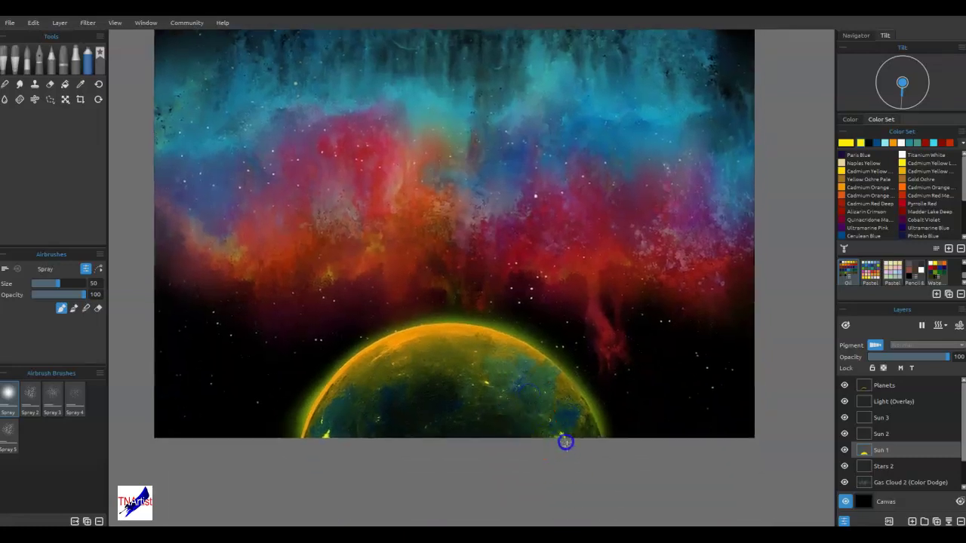
{"action": "mouse_move", "coordinate": [373, 467]}
{"action": "left_mouse_down"}
{"action": "mouse_move", "coordinate": [495, 440]}
{"action": "mouse_move", "coordinate": [477, 403]}
{"action": "mouse_move", "coordinate": [456, 399]}
{"action": "mouse_move", "coordinate": [420, 420]}
{"action": "mouse_move", "coordinate": [458, 422]}
{"action": "mouse_move", "coordinate": [485, 428]}
{"action": "left_mouse_up"}
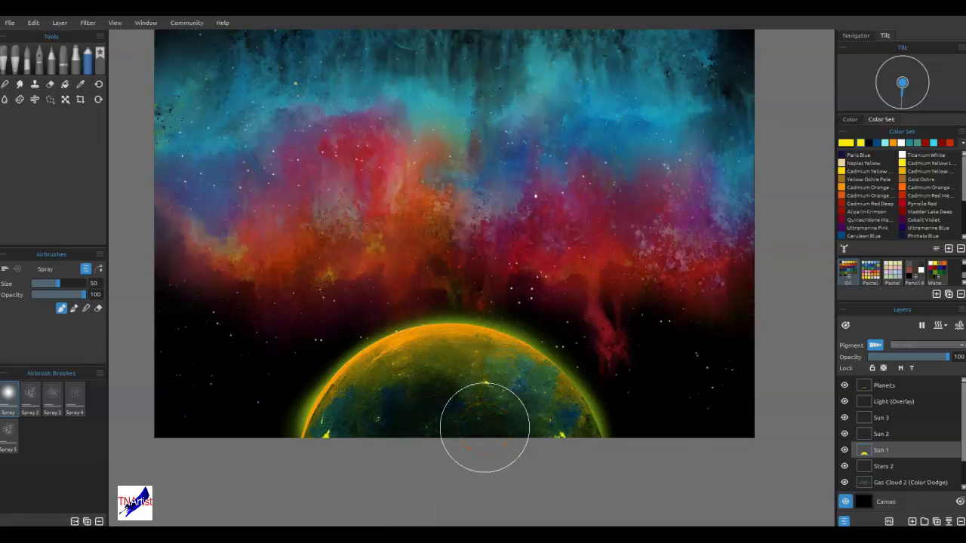
{"action": "left_click_drag", "start_coordinate": [323, 445], "coordinate": [322, 462]}
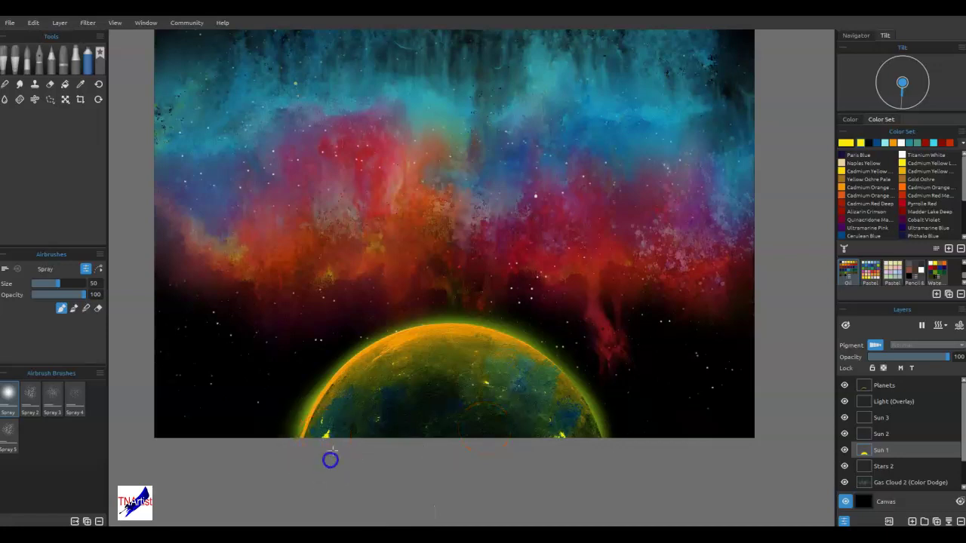
{"action": "mouse_move", "coordinate": [511, 390]}
{"action": "left_mouse_down"}
{"action": "mouse_move", "coordinate": [557, 438]}
{"action": "mouse_move", "coordinate": [545, 424]}
{"action": "left_mouse_up"}
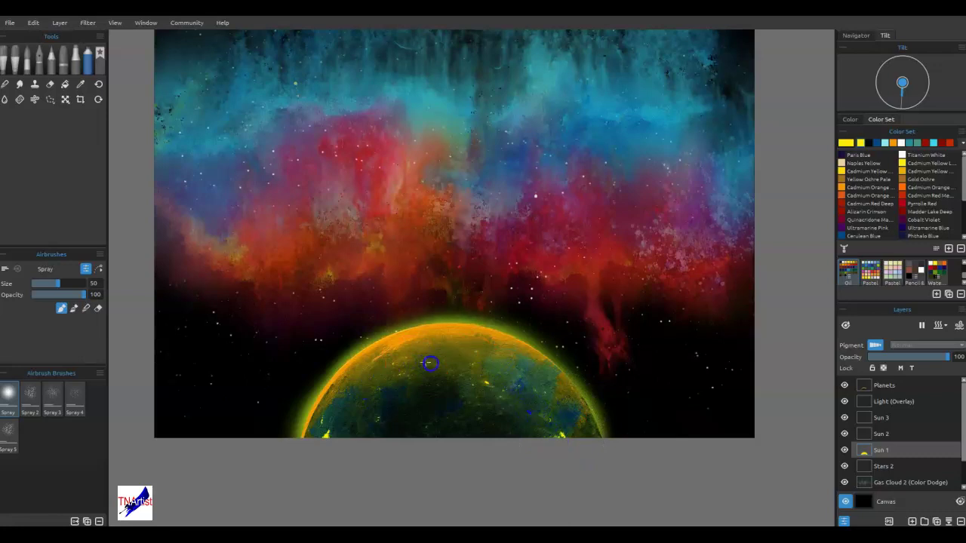
{"action": "mouse_move", "coordinate": [566, 439]}
{"action": "left_mouse_down"}
{"action": "mouse_move", "coordinate": [449, 359]}
{"action": "mouse_move", "coordinate": [521, 429]}
{"action": "left_mouse_up"}
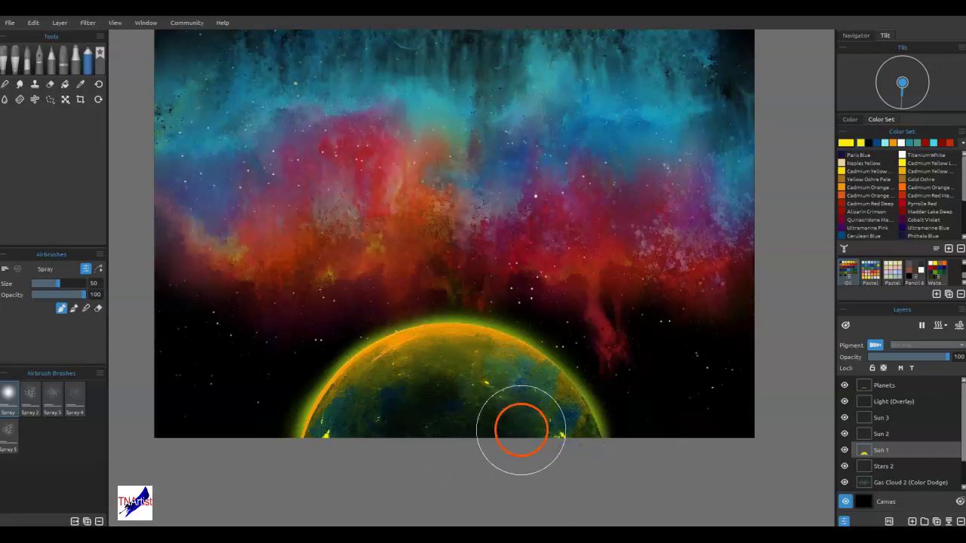
Spray a Naples Yellow sun glow behind the planet's crest on the Sun 2 layer with the airbrush at size 40
{"action": "left_click", "coordinate": [888, 442]}
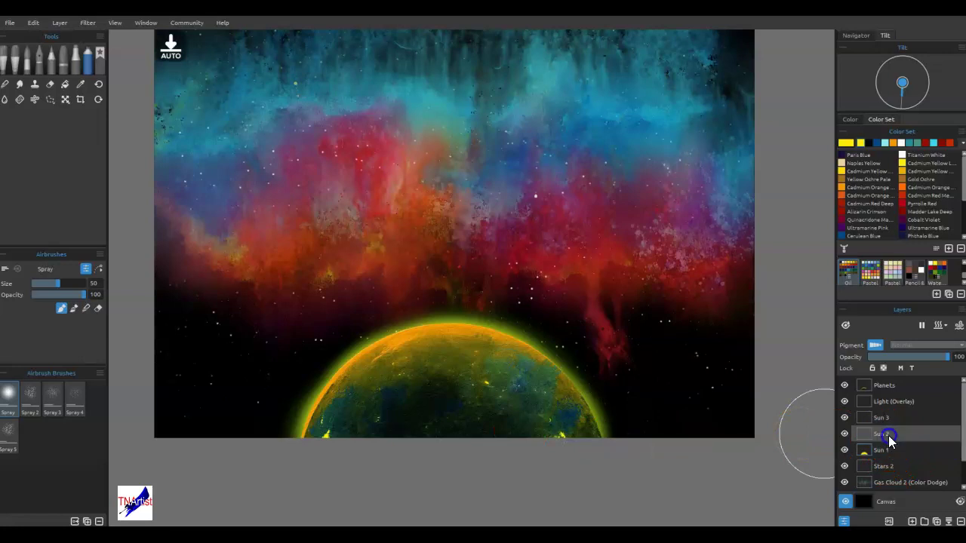
{"action": "left_click_drag", "start_coordinate": [888, 441], "coordinate": [884, 409]}
{"action": "left_click_drag", "start_coordinate": [883, 451], "coordinate": [867, 437]}
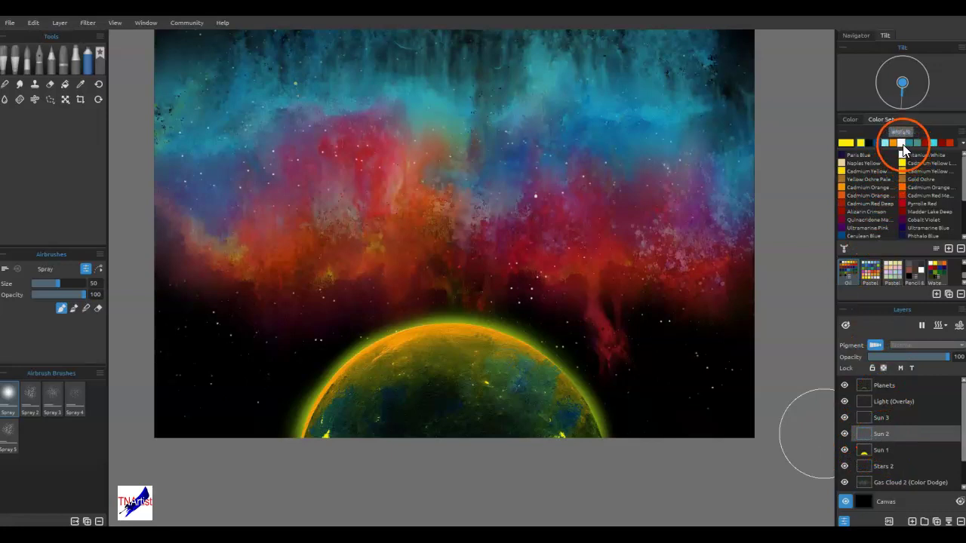
{"action": "left_click_drag", "start_coordinate": [847, 167], "coordinate": [847, 168]}
{"action": "left_click_drag", "start_coordinate": [433, 360], "coordinate": [450, 350]}
{"action": "key", "text": "["}
{"action": "key", "text": "["}
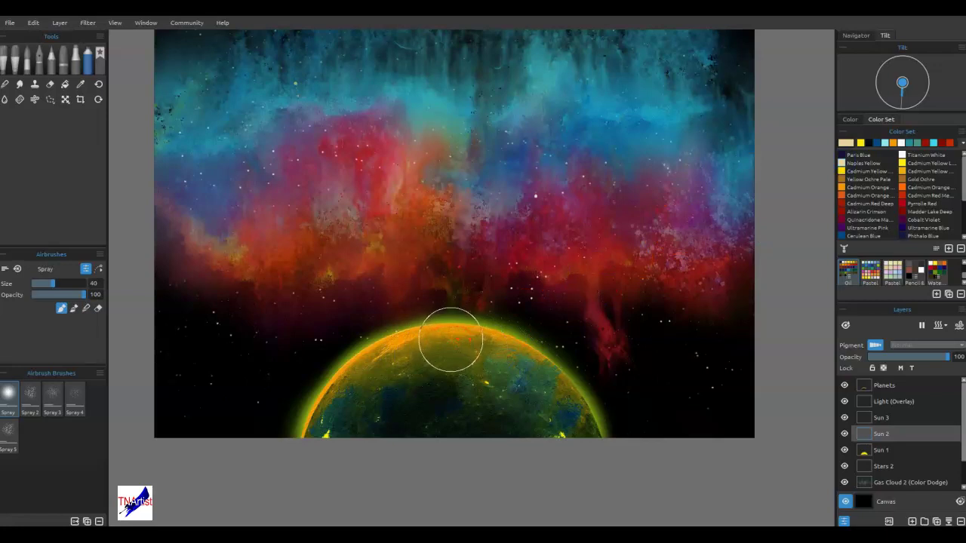
{"action": "left_click", "coordinate": [449, 342], "text": "alt"}
{"action": "mouse_move", "coordinate": [449, 341]}
{"action": "left_mouse_down"}
{"action": "mouse_move", "coordinate": [446, 329]}
{"action": "mouse_move", "coordinate": [428, 353]}
{"action": "mouse_move", "coordinate": [395, 363]}
{"action": "mouse_move", "coordinate": [431, 339]}
{"action": "mouse_move", "coordinate": [393, 365]}
{"action": "mouse_move", "coordinate": [465, 347]}
{"action": "mouse_move", "coordinate": [493, 362]}
{"action": "left_mouse_up"}
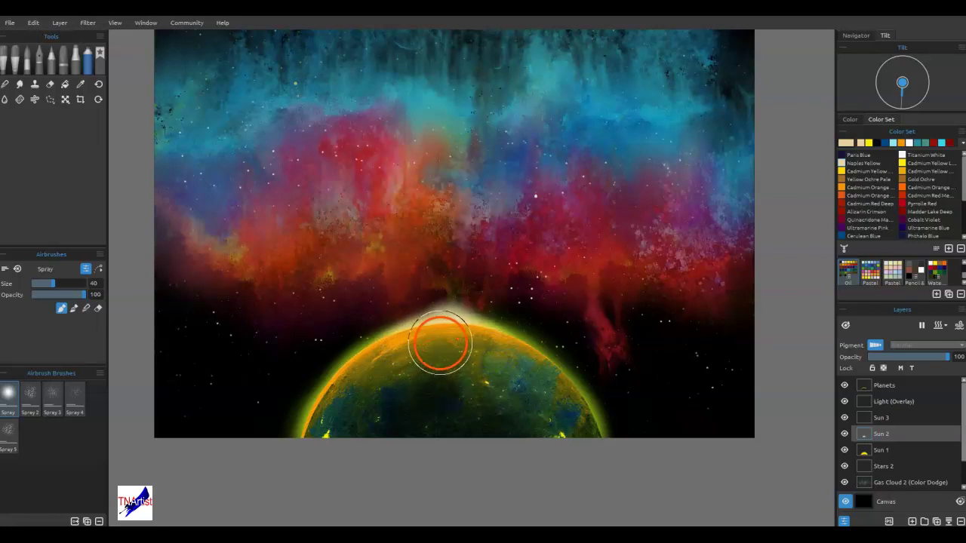
{"action": "left_click_drag", "start_coordinate": [450, 336], "coordinate": [449, 329]}
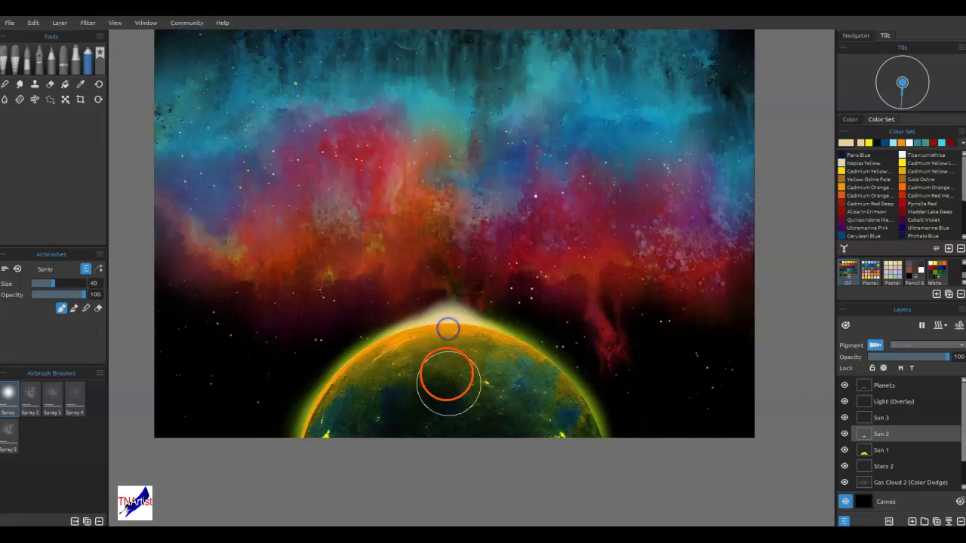
Brighten the core of the sun glow above the planet with white paint on the Sun 3 layer
{"action": "left_click", "coordinate": [902, 143]}
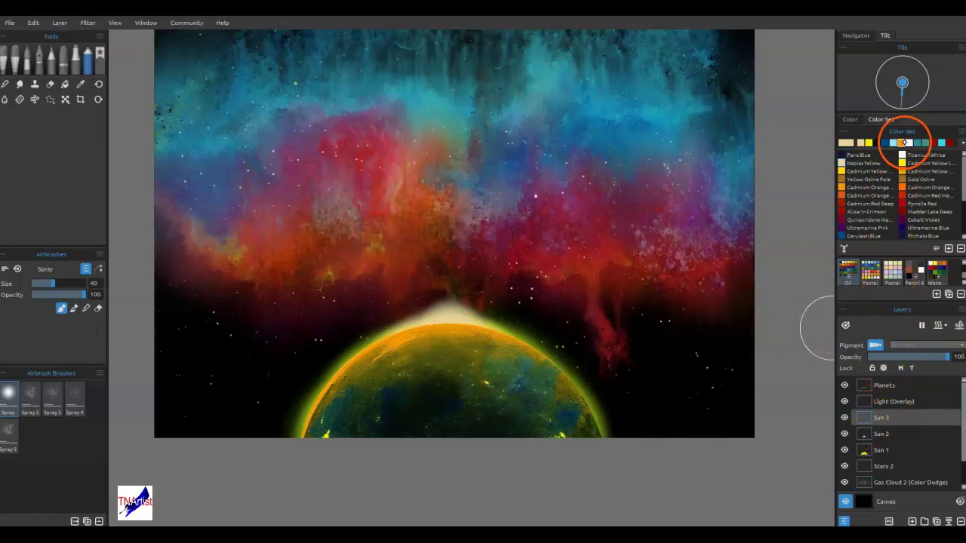
{"action": "left_click", "coordinate": [448, 348]}
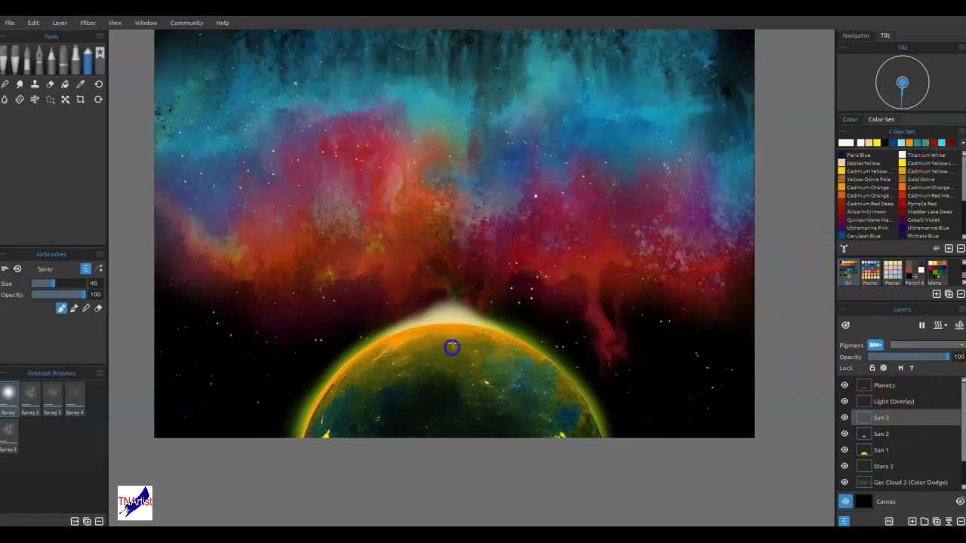
{"action": "left_click", "coordinate": [447, 353]}
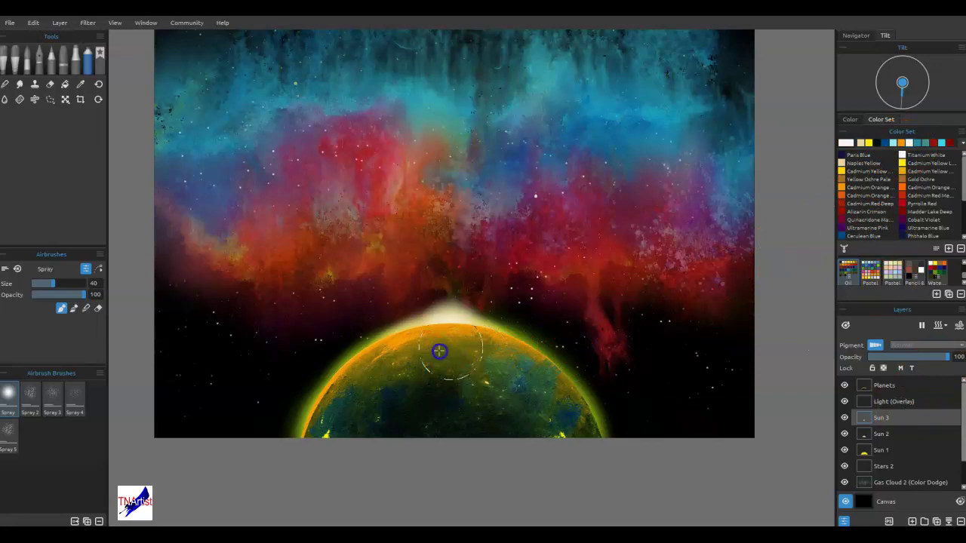
{"action": "left_click_drag", "start_coordinate": [409, 355], "coordinate": [445, 354]}
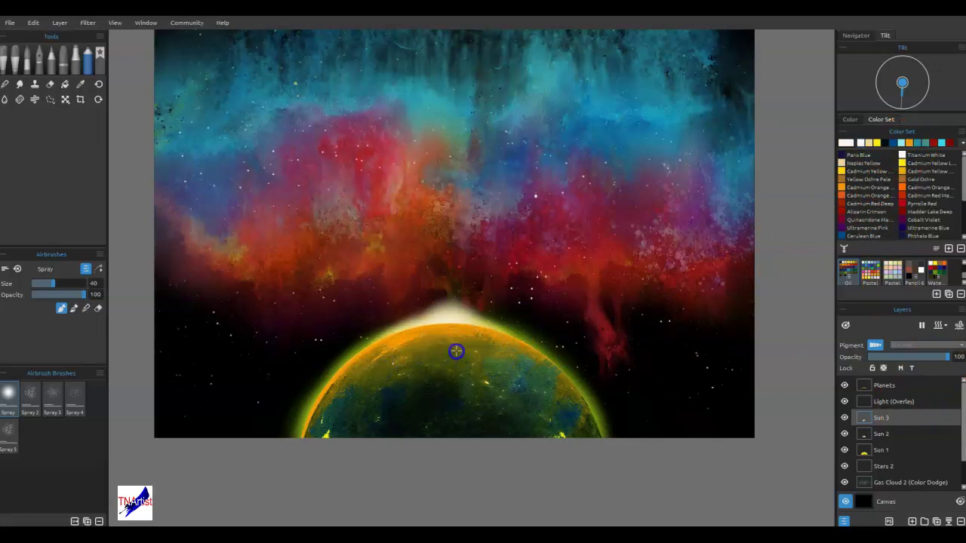
{"action": "left_click_drag", "start_coordinate": [528, 383], "coordinate": [544, 386]}
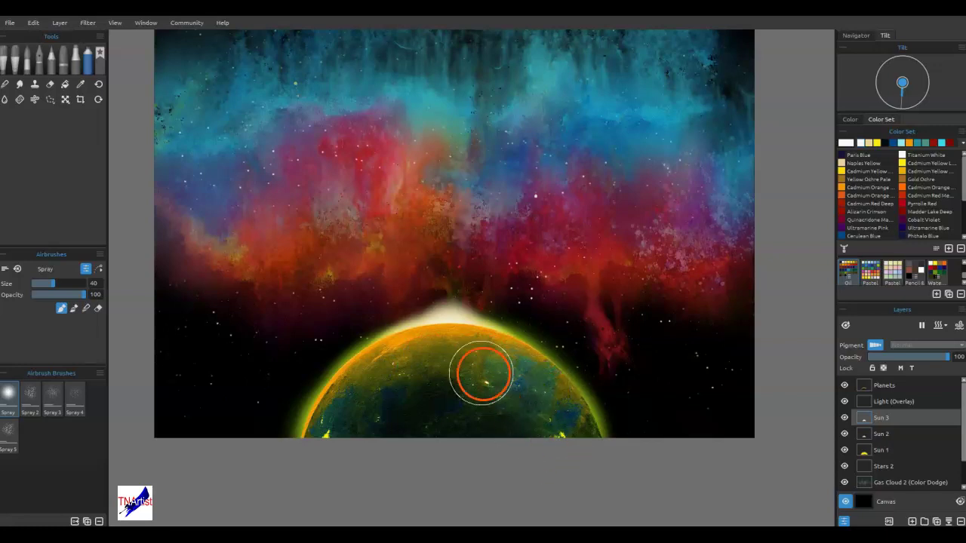
{"action": "left_click_drag", "start_coordinate": [442, 337], "coordinate": [436, 335]}
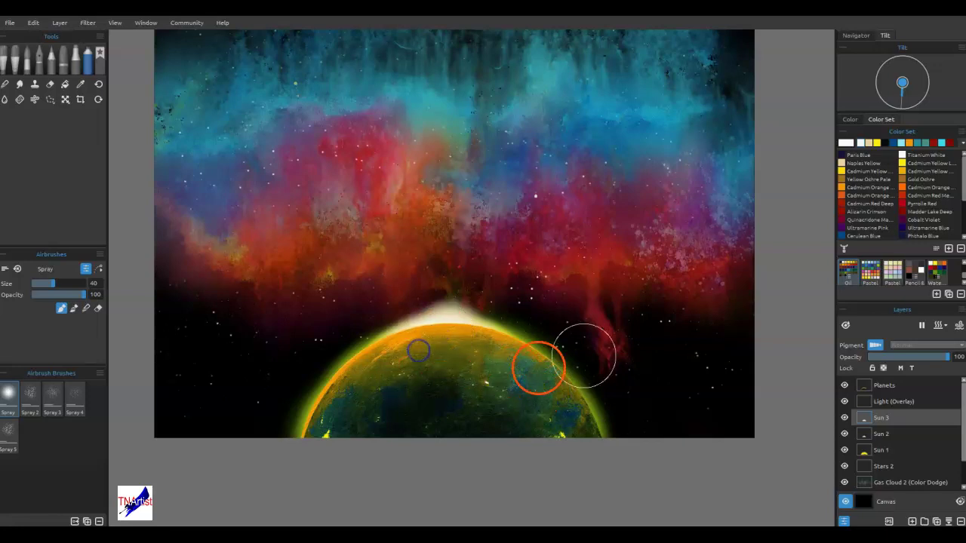
Spray Cadmium Orange along both sides of the sun glow and across the planet's crest on the Sun 3 layer
{"action": "left_click", "coordinate": [844, 195]}
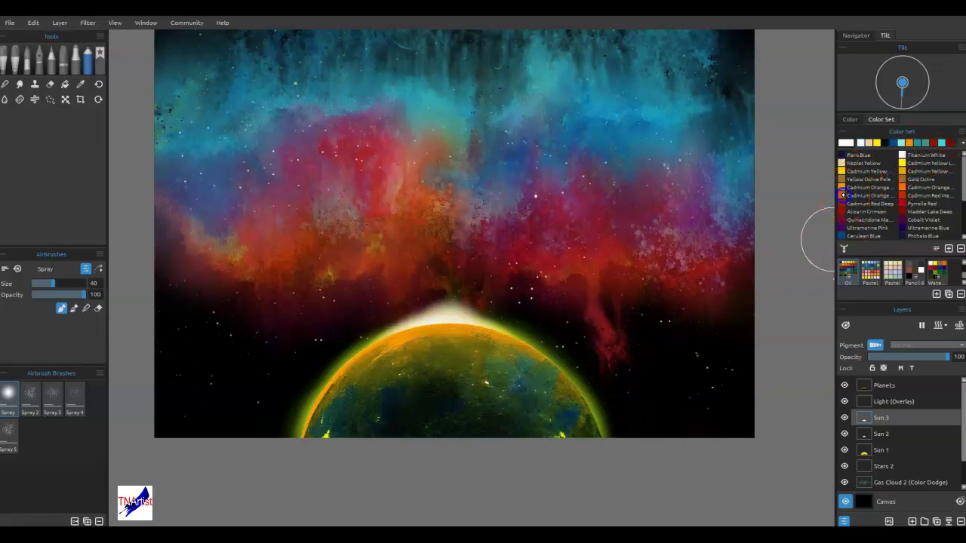
{"action": "left_click_drag", "start_coordinate": [388, 386], "coordinate": [352, 398]}
{"action": "mouse_move", "coordinate": [539, 391]}
{"action": "left_mouse_down"}
{"action": "mouse_move", "coordinate": [559, 404]}
{"action": "mouse_move", "coordinate": [499, 359]}
{"action": "left_mouse_up"}
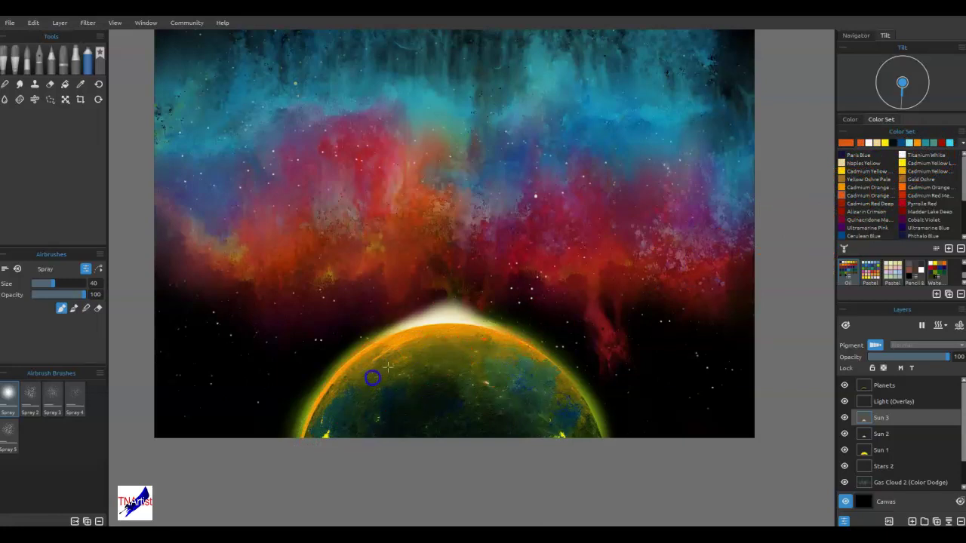
{"action": "mouse_move", "coordinate": [367, 383]}
{"action": "left_mouse_down"}
{"action": "mouse_move", "coordinate": [425, 350]}
{"action": "mouse_move", "coordinate": [338, 407]}
{"action": "mouse_move", "coordinate": [389, 392]}
{"action": "mouse_move", "coordinate": [404, 349]}
{"action": "mouse_move", "coordinate": [479, 361]}
{"action": "mouse_move", "coordinate": [336, 408]}
{"action": "mouse_move", "coordinate": [367, 389]}
{"action": "mouse_move", "coordinate": [369, 399]}
{"action": "mouse_move", "coordinate": [514, 367]}
{"action": "mouse_move", "coordinate": [444, 363]}
{"action": "mouse_move", "coordinate": [439, 339]}
{"action": "left_mouse_up"}
{"action": "key", "text": "ctrl+s"}
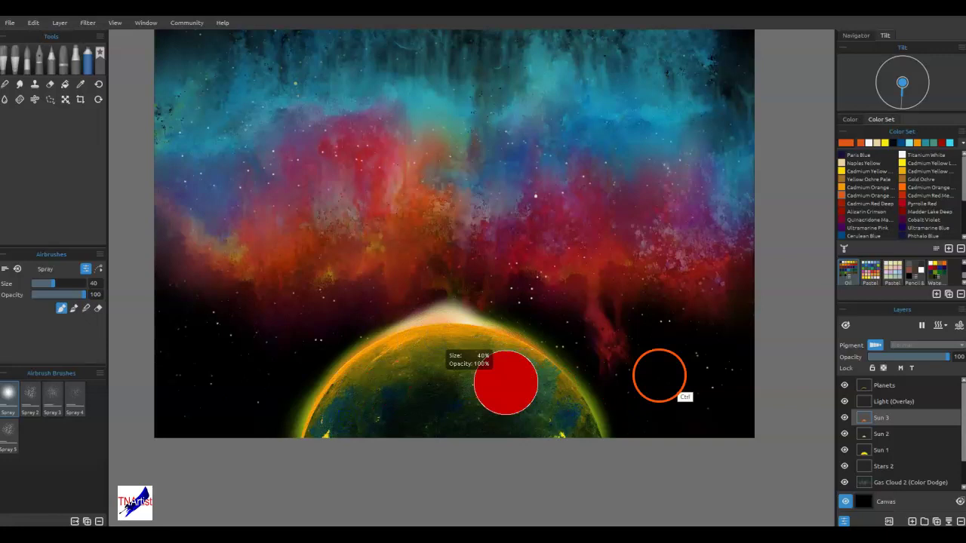
Tint the sun glow on the Sun 2 layer with orange at the crest and light cadmium yellow along its sides
{"action": "left_click", "coordinate": [879, 434]}
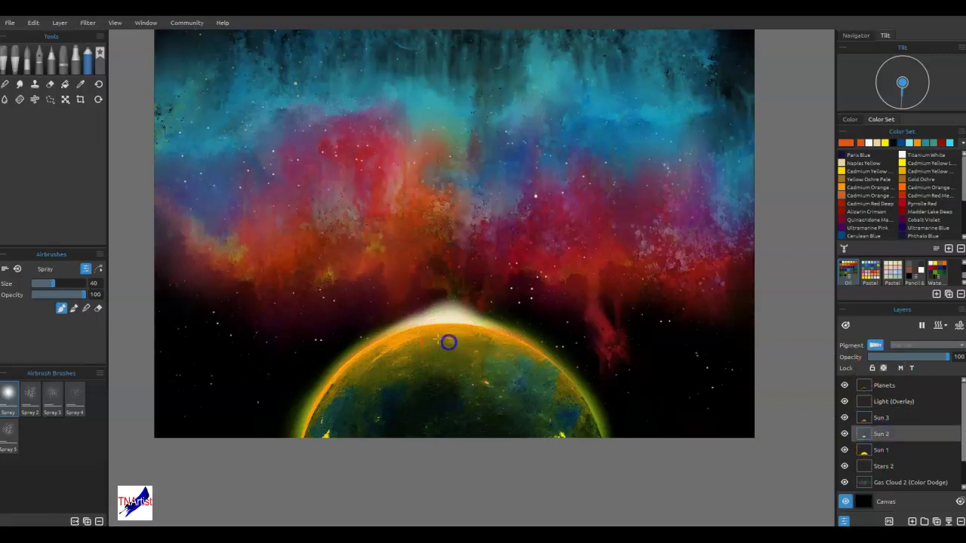
{"action": "mouse_move", "coordinate": [432, 346]}
{"action": "left_mouse_down"}
{"action": "mouse_move", "coordinate": [530, 370]}
{"action": "mouse_move", "coordinate": [397, 371]}
{"action": "mouse_move", "coordinate": [503, 387]}
{"action": "left_mouse_up"}
{"action": "left_click", "coordinate": [905, 165]}
{"action": "mouse_move", "coordinate": [401, 370]}
{"action": "left_mouse_down"}
{"action": "mouse_move", "coordinate": [370, 386]}
{"action": "mouse_move", "coordinate": [413, 349]}
{"action": "mouse_move", "coordinate": [351, 389]}
{"action": "mouse_move", "coordinate": [394, 369]}
{"action": "left_mouse_up"}
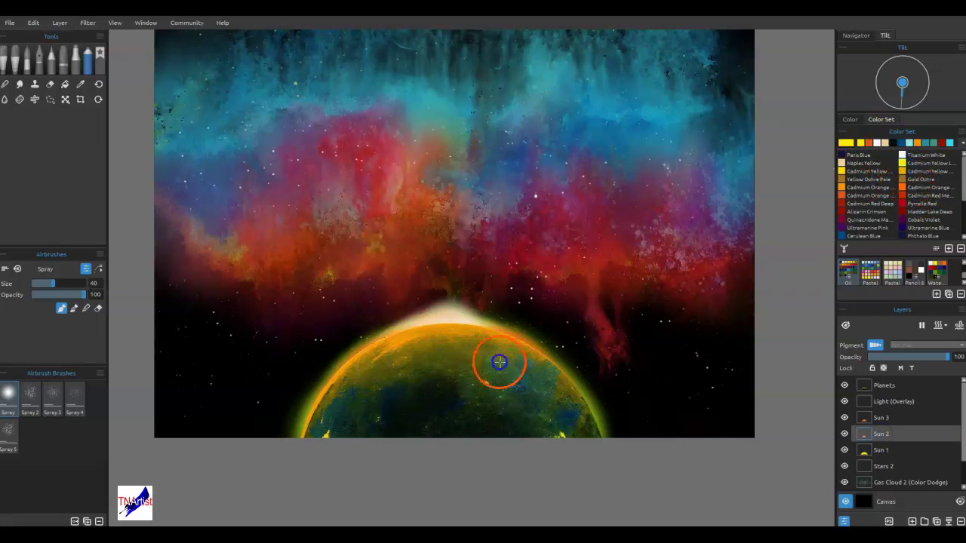
Widen the glow around the planet's rim with light cadmium yellow on the Sun 1 layer
{"action": "left_click", "coordinate": [889, 451]}
{"action": "mouse_move", "coordinate": [450, 358]}
{"action": "left_mouse_down"}
{"action": "mouse_move", "coordinate": [394, 355]}
{"action": "mouse_move", "coordinate": [315, 447]}
{"action": "left_mouse_up"}
{"action": "left_click_drag", "start_coordinate": [350, 403], "coordinate": [515, 357]}
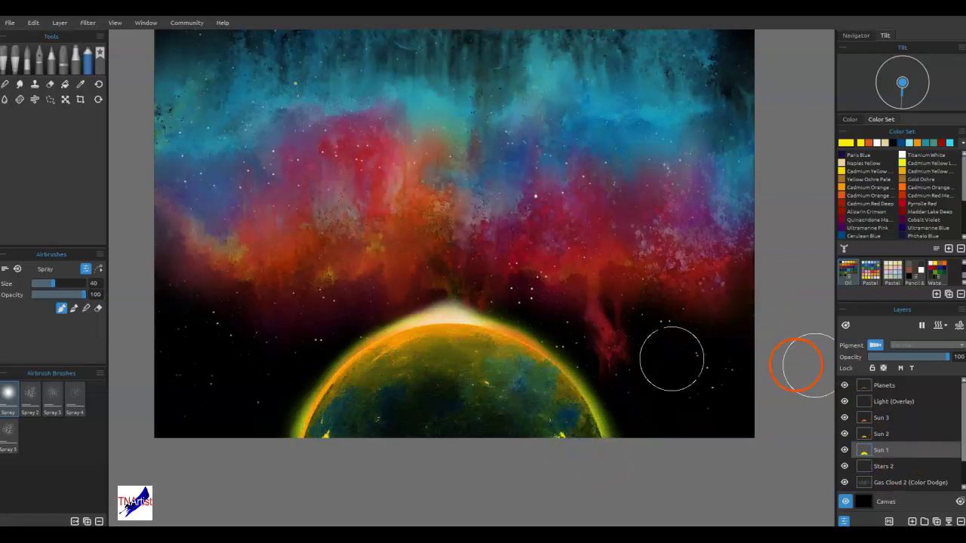
Spray Titanium White highlights at the planet's crest on the Sun 1, Sun 2 and Sun 3 layers at size 25
{"action": "left_click", "coordinate": [917, 155]}
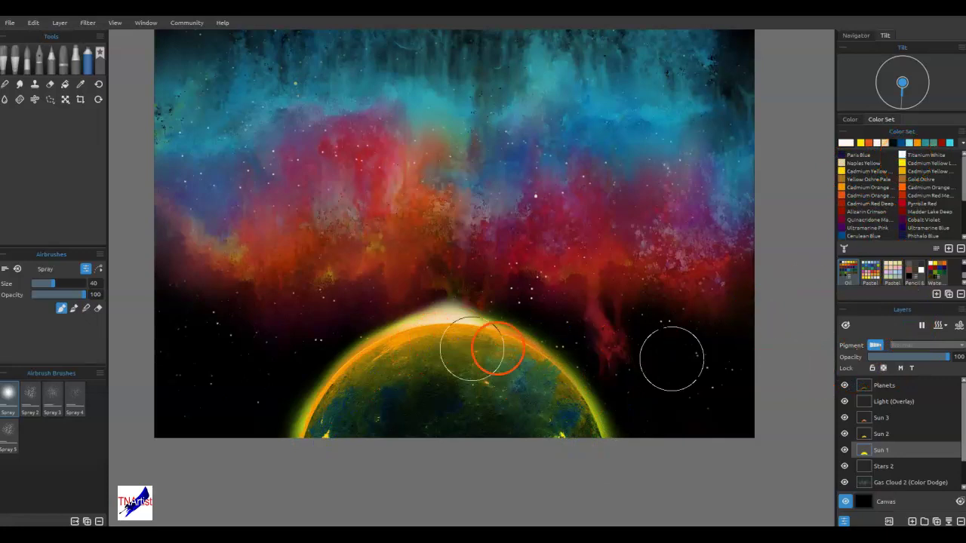
{"action": "key", "text": "["}
{"action": "key", "text": "["}
{"action": "key", "text": "["}
{"action": "left_click", "coordinate": [451, 328]}
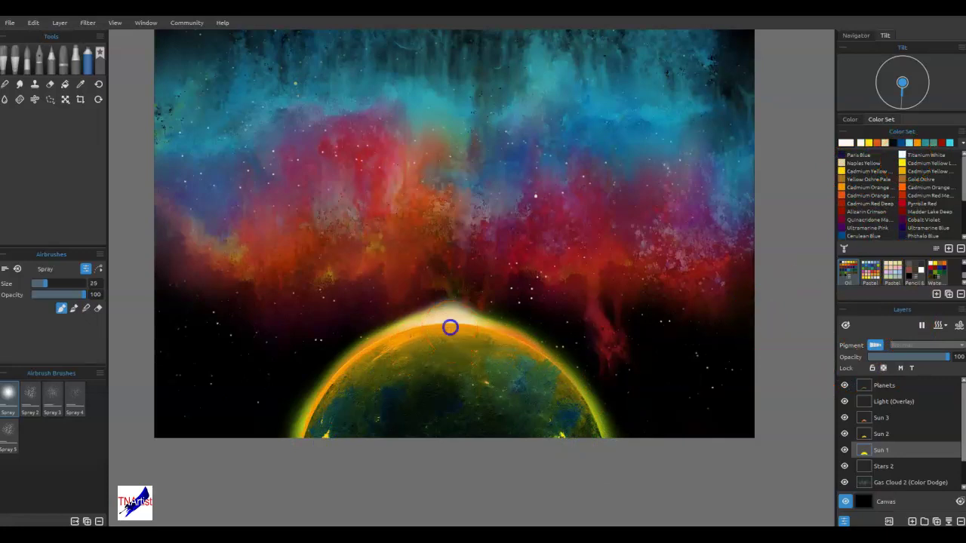
{"action": "left_click", "coordinate": [868, 433]}
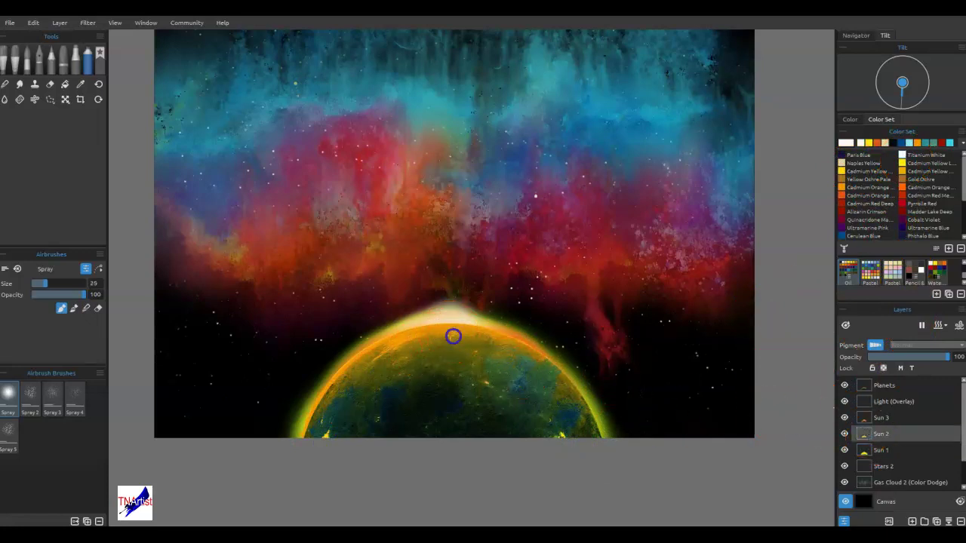
{"action": "left_click", "coordinate": [880, 418]}
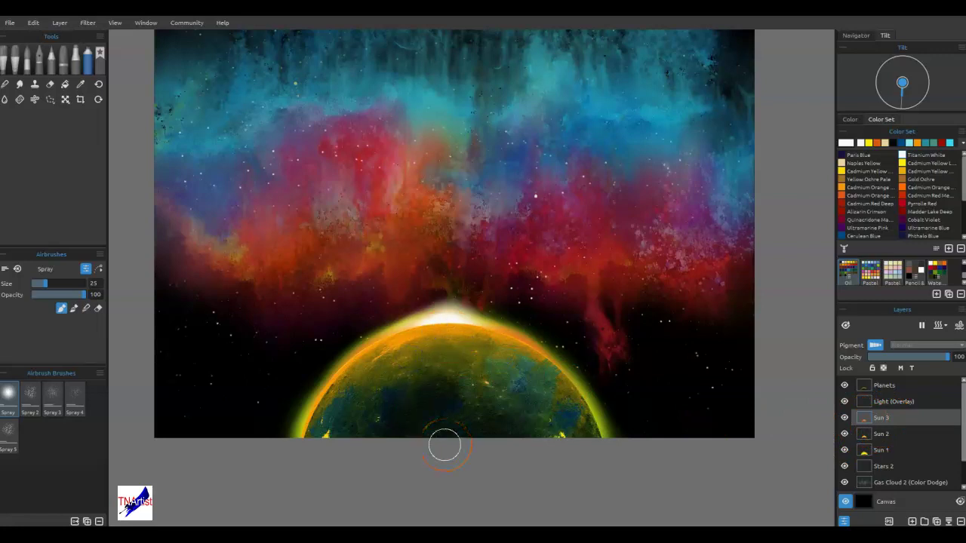
Spray Titanium White light along the planet's crest and upper rim on the Light (Overlay) layer at size 25
{"action": "left_click", "coordinate": [893, 401]}
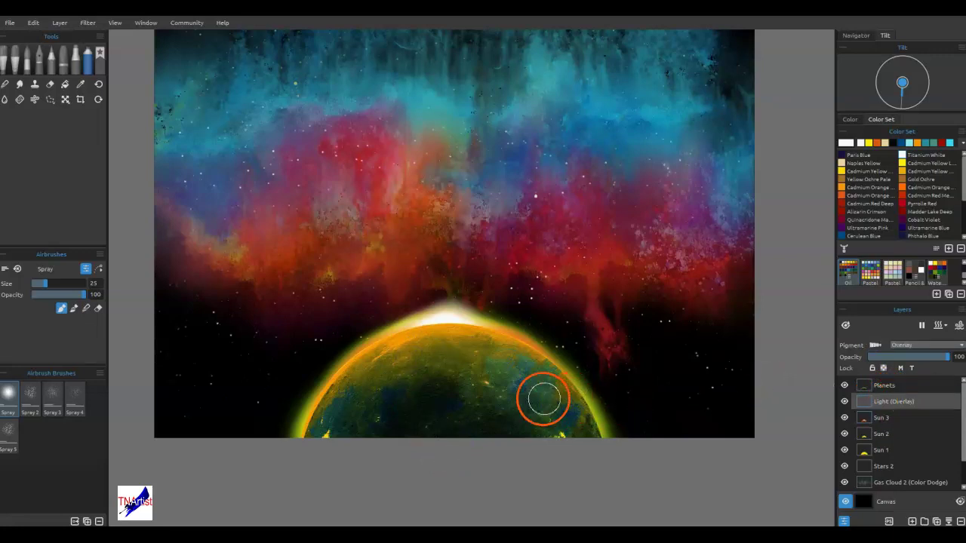
{"action": "left_click", "coordinate": [448, 334]}
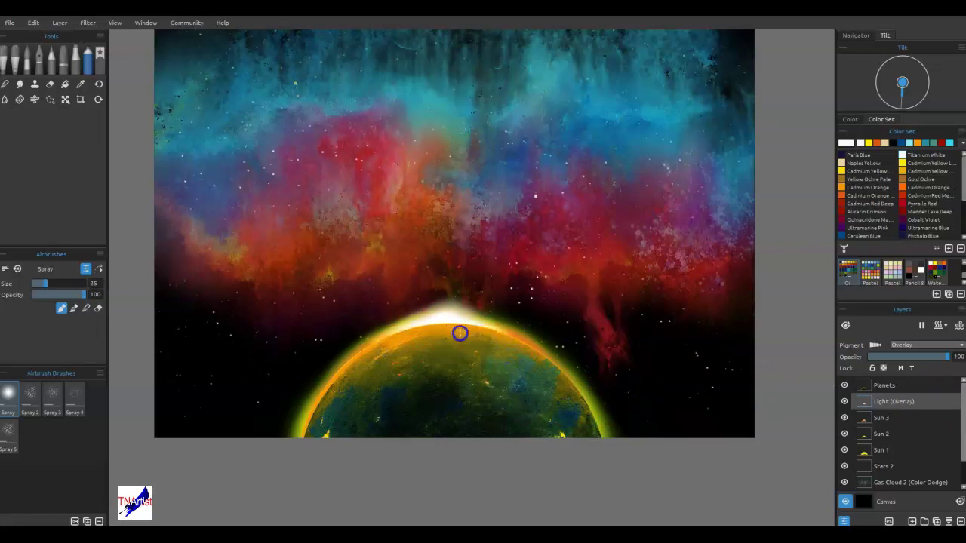
{"action": "left_click_drag", "start_coordinate": [535, 370], "coordinate": [611, 412]}
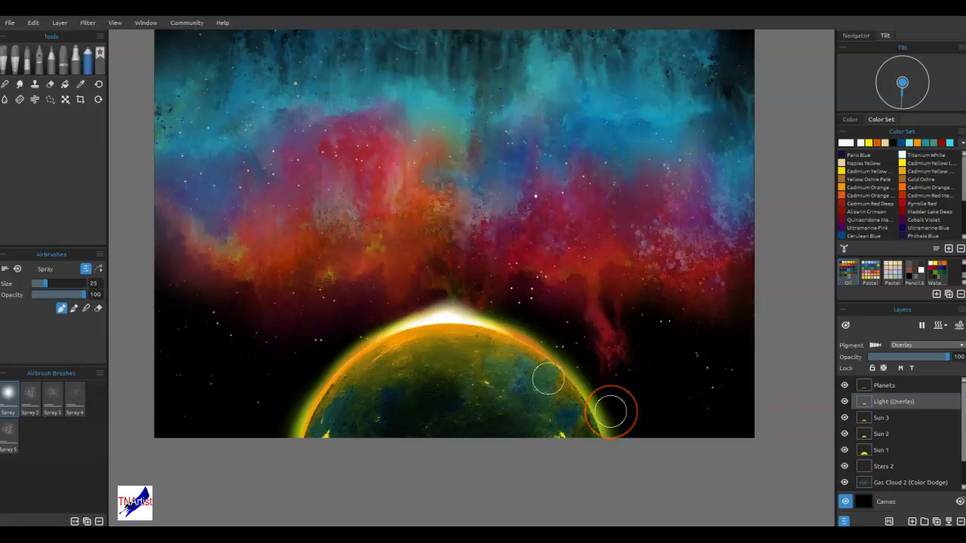
{"action": "left_click_drag", "start_coordinate": [402, 366], "coordinate": [406, 352]}
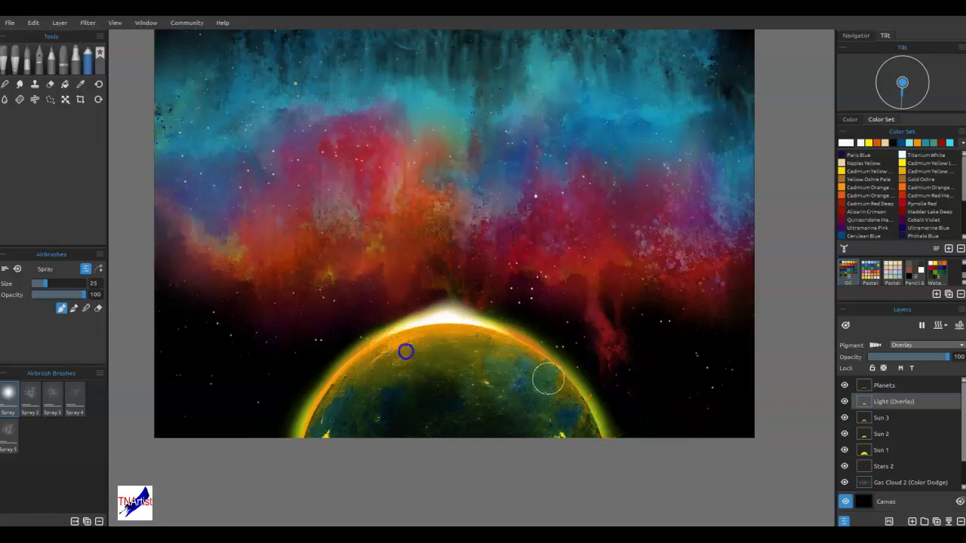
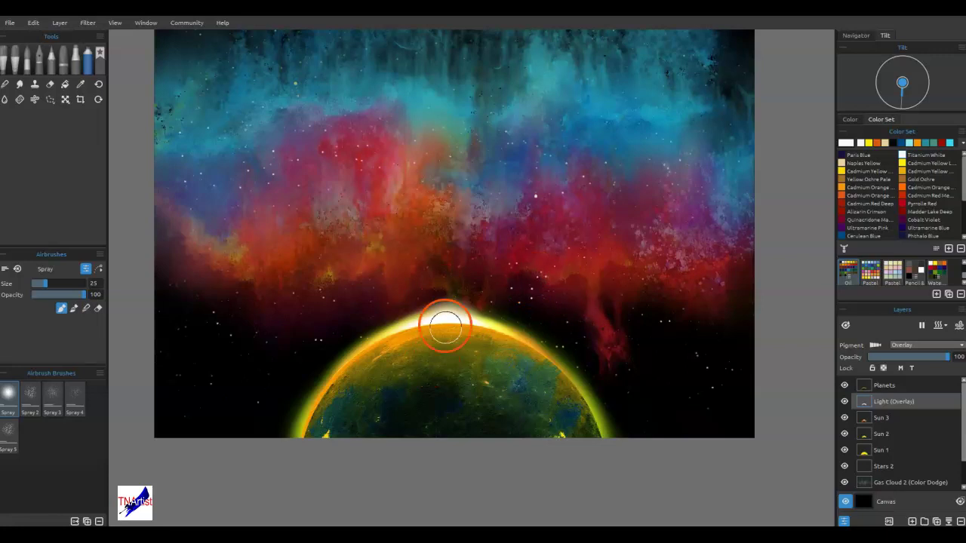
Spray a diagonal light ray from the sun up through the right side of the gas cloud on the Light (Overlay) layer
{"action": "left_click_drag", "start_coordinate": [465, 300], "coordinate": [601, 268]}
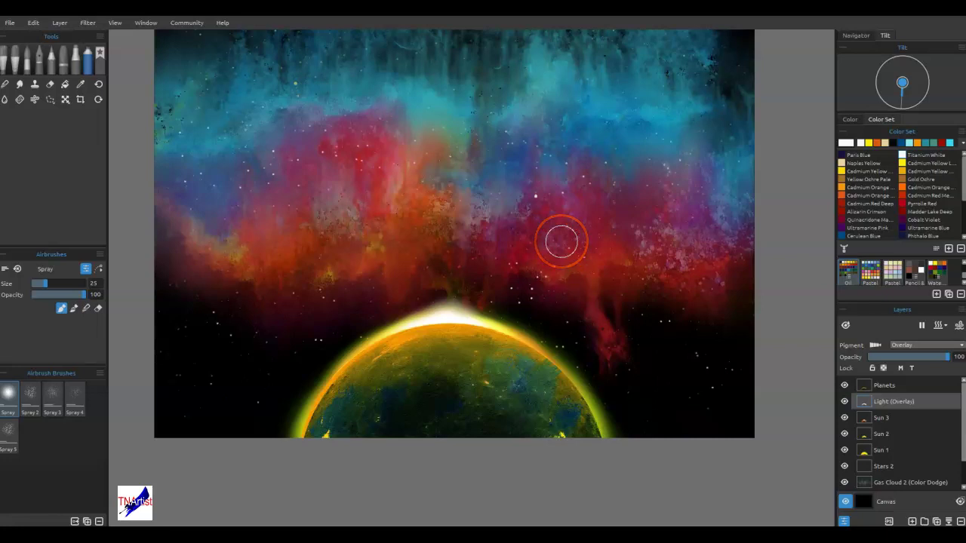
{"action": "mouse_move", "coordinate": [560, 241]}
{"action": "left_mouse_down"}
{"action": "mouse_move", "coordinate": [624, 238]}
{"action": "mouse_move", "coordinate": [609, 241]}
{"action": "mouse_move", "coordinate": [591, 312]}
{"action": "left_mouse_up"}
{"action": "scroll", "coordinate": [611, 242], "scroll_direction": "down", "scroll_amount": 1}
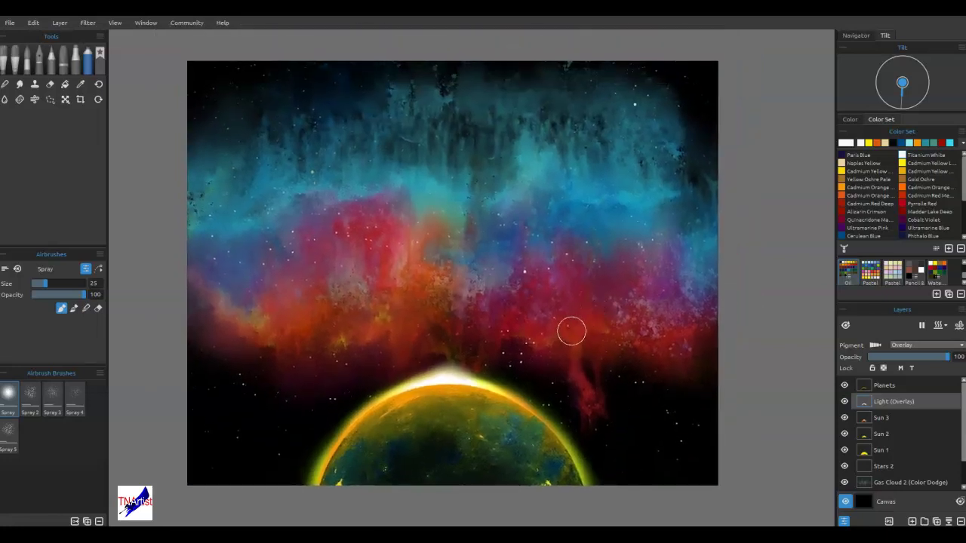
{"action": "left_click_drag", "start_coordinate": [448, 381], "coordinate": [682, 164]}
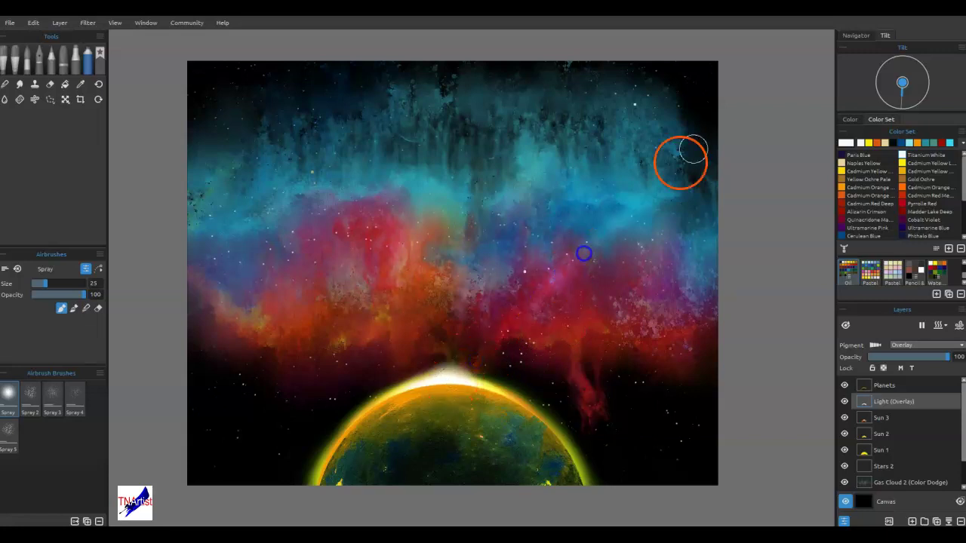
{"action": "mouse_move", "coordinate": [448, 382]}
{"action": "left_mouse_down"}
{"action": "mouse_move", "coordinate": [613, 221]}
{"action": "mouse_move", "coordinate": [575, 228]}
{"action": "mouse_move", "coordinate": [588, 226]}
{"action": "mouse_move", "coordinate": [506, 305]}
{"action": "mouse_move", "coordinate": [588, 206]}
{"action": "mouse_move", "coordinate": [641, 167]}
{"action": "left_mouse_up"}
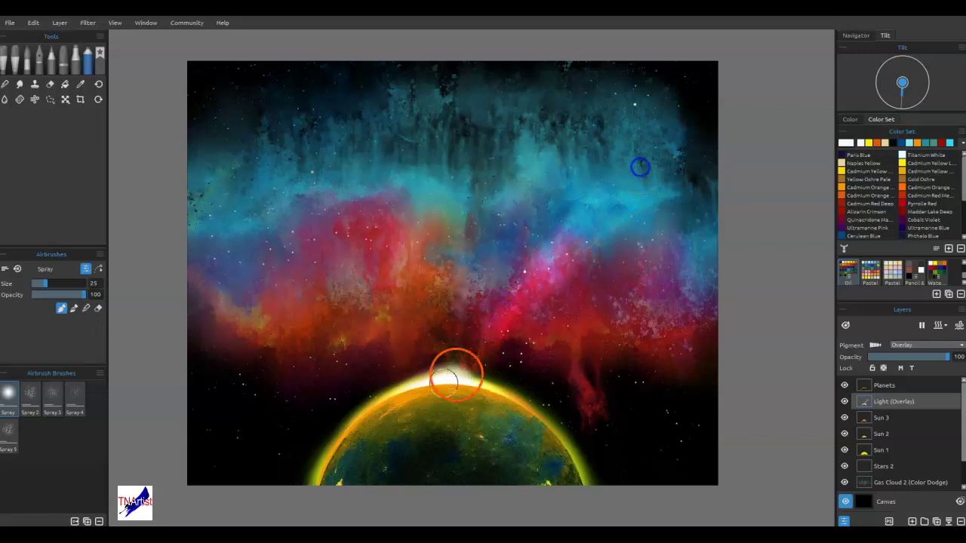
{"action": "mouse_move", "coordinate": [449, 388]}
{"action": "left_mouse_down"}
{"action": "mouse_move", "coordinate": [545, 297]}
{"action": "mouse_move", "coordinate": [576, 209]}
{"action": "mouse_move", "coordinate": [457, 382]}
{"action": "mouse_move", "coordinate": [467, 356]}
{"action": "mouse_move", "coordinate": [463, 222]}
{"action": "mouse_move", "coordinate": [450, 390]}
{"action": "mouse_move", "coordinate": [448, 296]}
{"action": "mouse_move", "coordinate": [448, 392]}
{"action": "mouse_move", "coordinate": [458, 395]}
{"action": "mouse_move", "coordinate": [503, 270]}
{"action": "mouse_move", "coordinate": [507, 314]}
{"action": "left_mouse_up"}
Spray a vertical ray above the sun and a diagonal ray across the left side of the gas cloud
{"action": "mouse_move", "coordinate": [473, 380]}
{"action": "left_mouse_down"}
{"action": "mouse_move", "coordinate": [560, 313]}
{"action": "mouse_move", "coordinate": [576, 333]}
{"action": "mouse_move", "coordinate": [446, 244]}
{"action": "mouse_move", "coordinate": [378, 274]}
{"action": "left_mouse_up"}
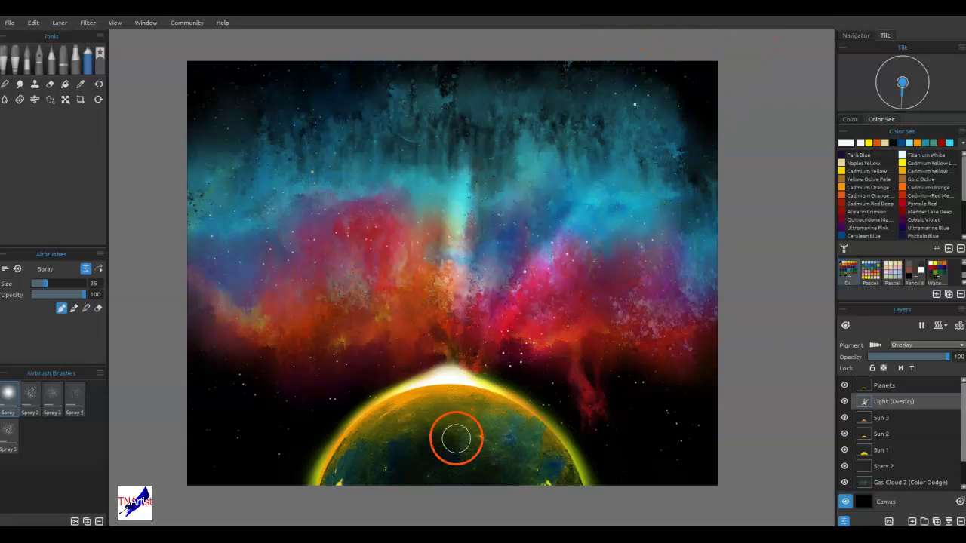
{"action": "mouse_move", "coordinate": [437, 395]}
{"action": "left_mouse_down"}
{"action": "mouse_move", "coordinate": [388, 311]}
{"action": "mouse_move", "coordinate": [397, 340]}
{"action": "mouse_move", "coordinate": [376, 316]}
{"action": "left_mouse_up"}
{"action": "mouse_move", "coordinate": [435, 378]}
{"action": "left_mouse_down"}
{"action": "mouse_move", "coordinate": [339, 287]}
{"action": "mouse_move", "coordinate": [354, 388]}
{"action": "mouse_move", "coordinate": [471, 340]}
{"action": "left_mouse_up"}
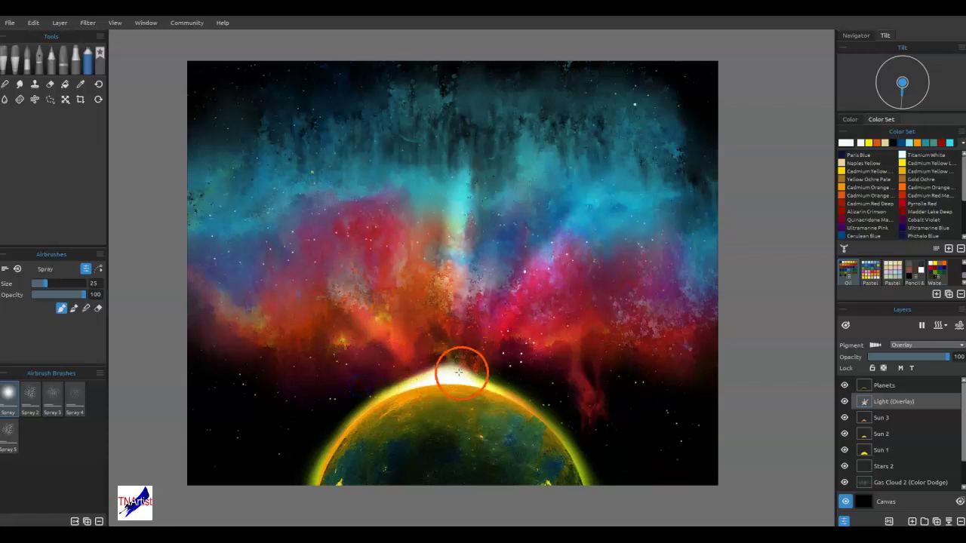
{"action": "mouse_move", "coordinate": [487, 378]}
{"action": "left_mouse_down"}
{"action": "mouse_move", "coordinate": [443, 381]}
{"action": "mouse_move", "coordinate": [411, 332]}
{"action": "left_mouse_up"}
{"action": "mouse_move", "coordinate": [446, 379]}
{"action": "left_mouse_down"}
{"action": "mouse_move", "coordinate": [382, 336]}
{"action": "mouse_move", "coordinate": [202, 157]}
{"action": "left_mouse_up"}
{"action": "left_click_drag", "start_coordinate": [388, 322], "coordinate": [219, 185]}
{"action": "left_click_drag", "start_coordinate": [423, 357], "coordinate": [213, 178]}
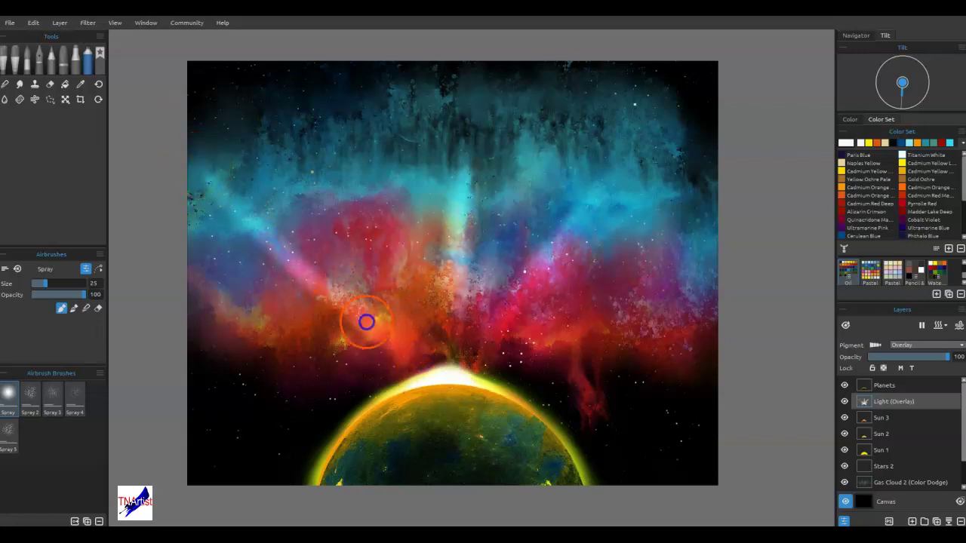
{"action": "left_click_drag", "start_coordinate": [396, 361], "coordinate": [232, 202]}
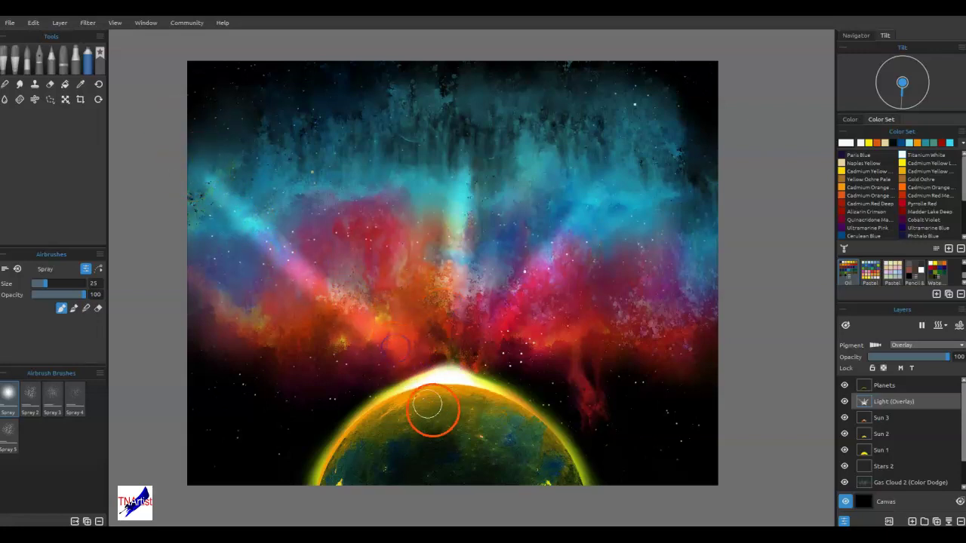
Broaden the left light ray with lower strokes across the orange and purple parts of the gas cloud
{"action": "left_click_drag", "start_coordinate": [397, 359], "coordinate": [266, 280]}
{"action": "left_click_drag", "start_coordinate": [307, 351], "coordinate": [260, 321]}
{"action": "left_click_drag", "start_coordinate": [363, 361], "coordinate": [210, 262]}
{"action": "left_click_drag", "start_coordinate": [368, 352], "coordinate": [270, 257]}
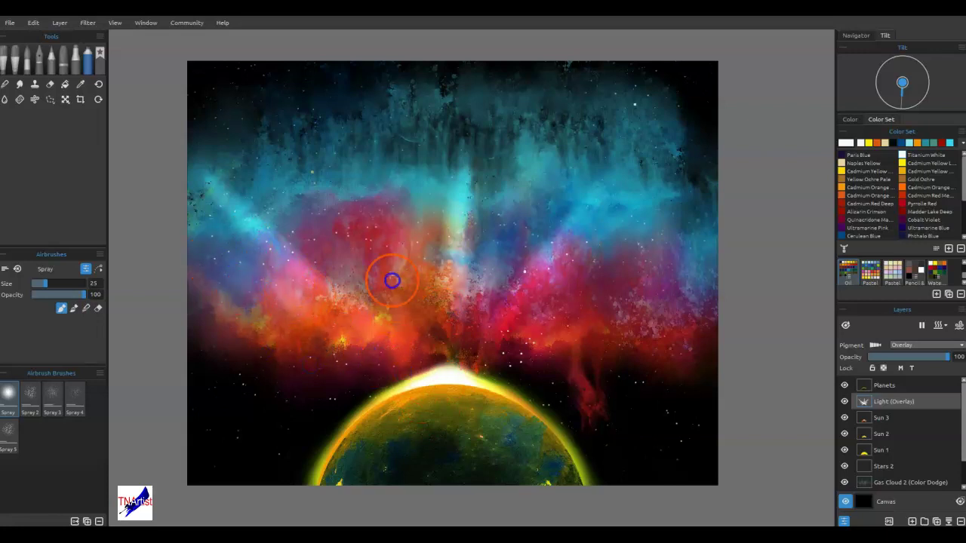
Brighten the cloud's lower right side and strengthen the vertical and right light rays rising from the sun
{"action": "mouse_move", "coordinate": [427, 375]}
{"action": "left_mouse_down"}
{"action": "mouse_move", "coordinate": [453, 394]}
{"action": "mouse_move", "coordinate": [471, 325]}
{"action": "mouse_move", "coordinate": [575, 250]}
{"action": "mouse_move", "coordinate": [621, 232]}
{"action": "mouse_move", "coordinate": [586, 293]}
{"action": "mouse_move", "coordinate": [629, 298]}
{"action": "mouse_move", "coordinate": [664, 313]}
{"action": "mouse_move", "coordinate": [659, 322]}
{"action": "mouse_move", "coordinate": [456, 378]}
{"action": "mouse_move", "coordinate": [718, 336]}
{"action": "mouse_move", "coordinate": [663, 338]}
{"action": "left_mouse_up"}
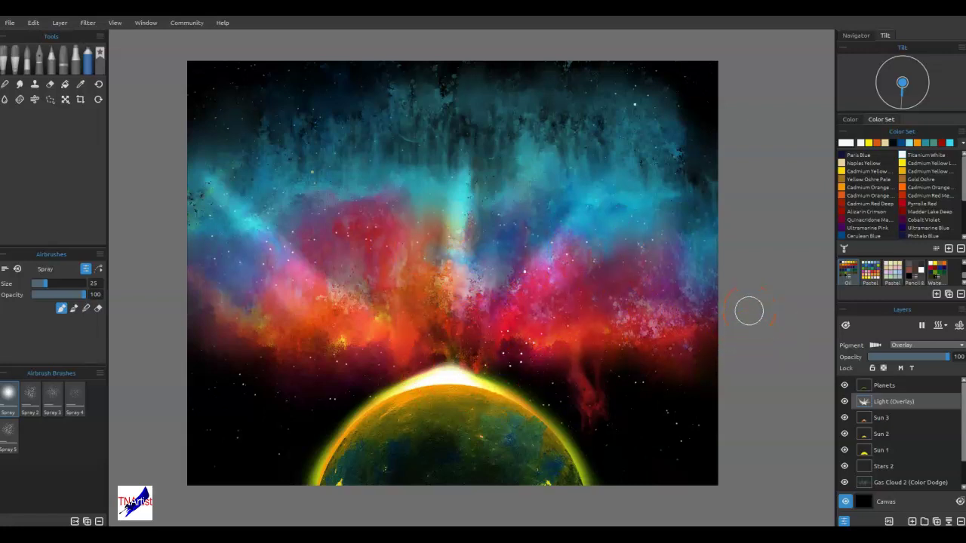
{"action": "mouse_move", "coordinate": [456, 368]}
{"action": "left_mouse_down"}
{"action": "mouse_move", "coordinate": [465, 174]}
{"action": "mouse_move", "coordinate": [477, 151]}
{"action": "left_mouse_up"}
{"action": "left_click_drag", "start_coordinate": [461, 291], "coordinate": [473, 196]}
{"action": "mouse_move", "coordinate": [462, 382]}
{"action": "left_mouse_down"}
{"action": "mouse_move", "coordinate": [481, 356]}
{"action": "mouse_move", "coordinate": [540, 247]}
{"action": "mouse_move", "coordinate": [605, 163]}
{"action": "left_mouse_up"}
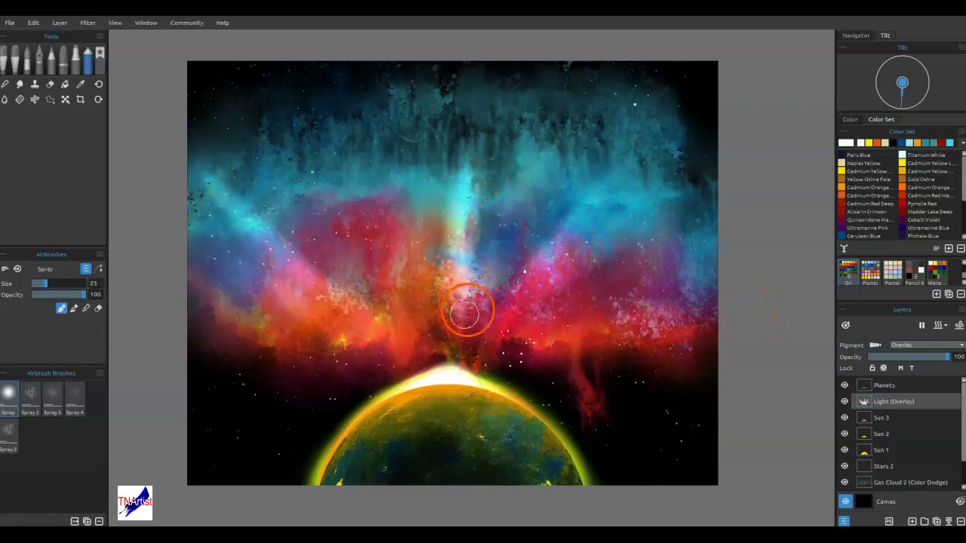
Apply a Gaussian Blur with a 100 px radius to the Light (Overlay) layer
{"action": "left_click", "coordinate": [87, 23]}
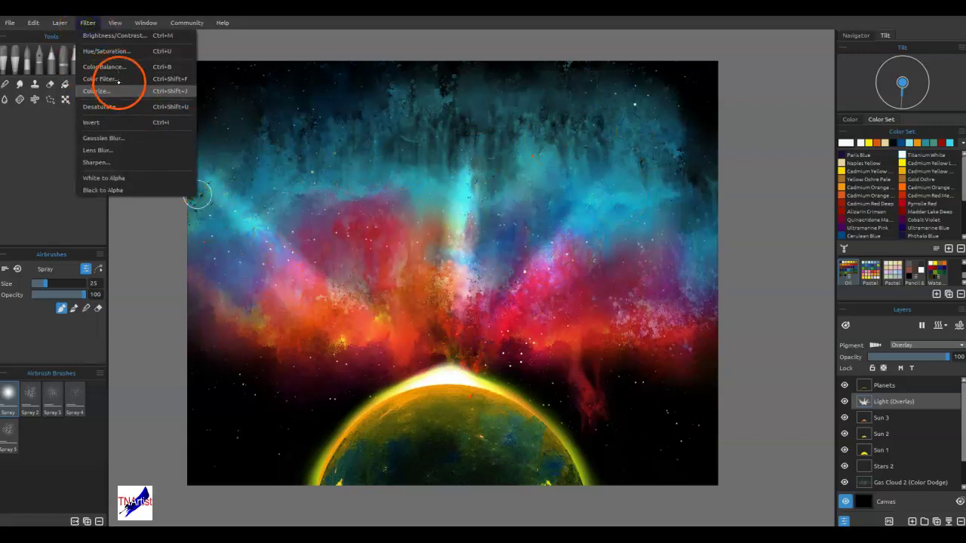
{"action": "left_click", "coordinate": [119, 139]}
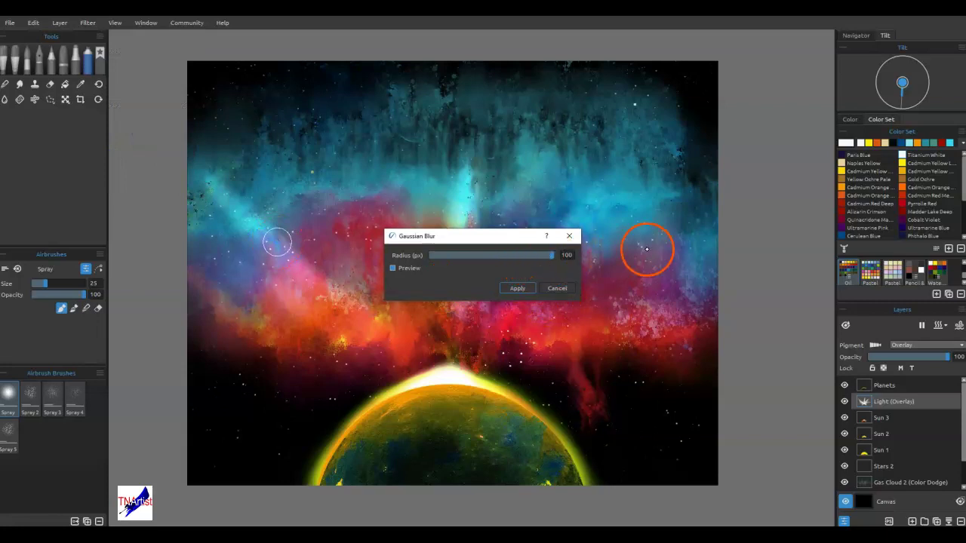
{"action": "left_click_drag", "start_coordinate": [552, 256], "coordinate": [764, 252]}
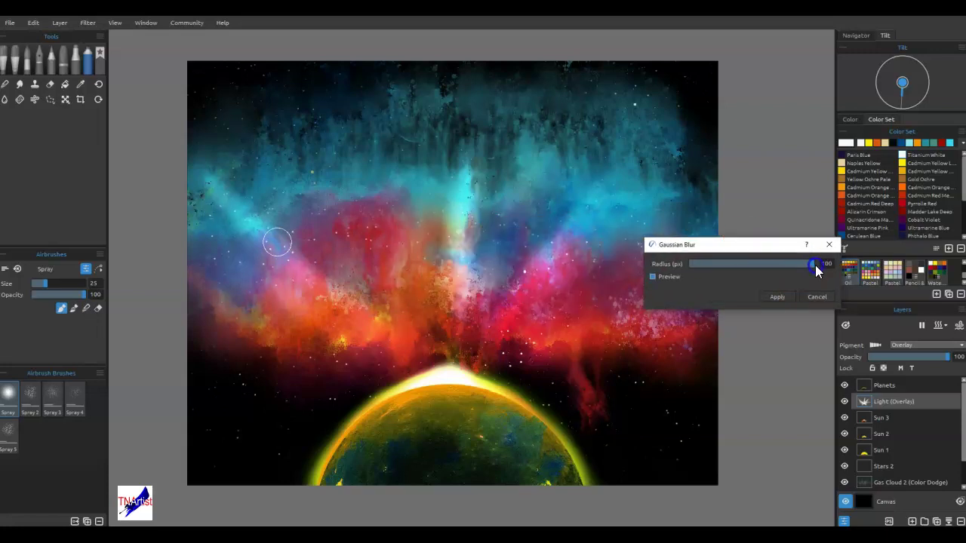
{"action": "left_click", "coordinate": [780, 297]}
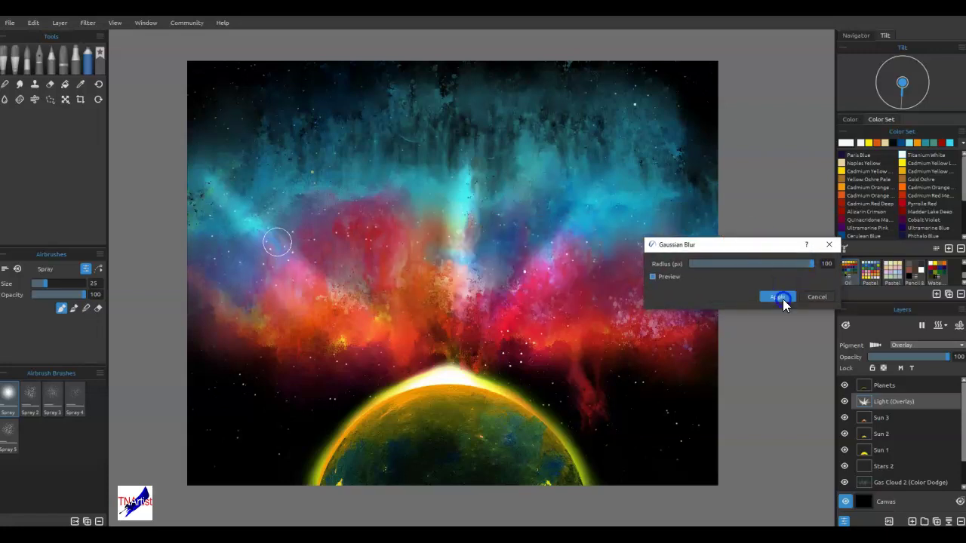
Apply a Gaussian Blur with a 92 px radius to the Sun 3 layer
{"action": "left_click", "coordinate": [895, 418]}
{"action": "left_click", "coordinate": [87, 23]}
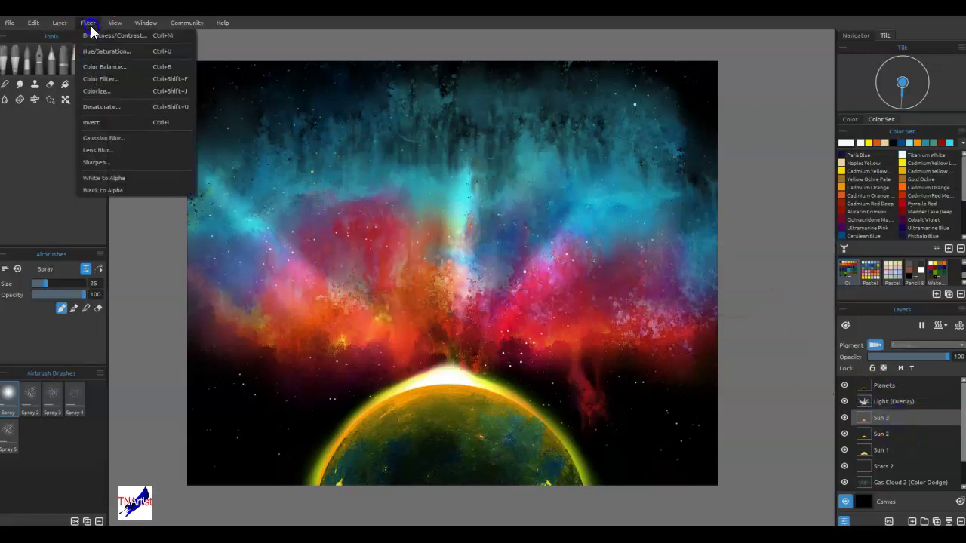
{"action": "left_click", "coordinate": [117, 139]}
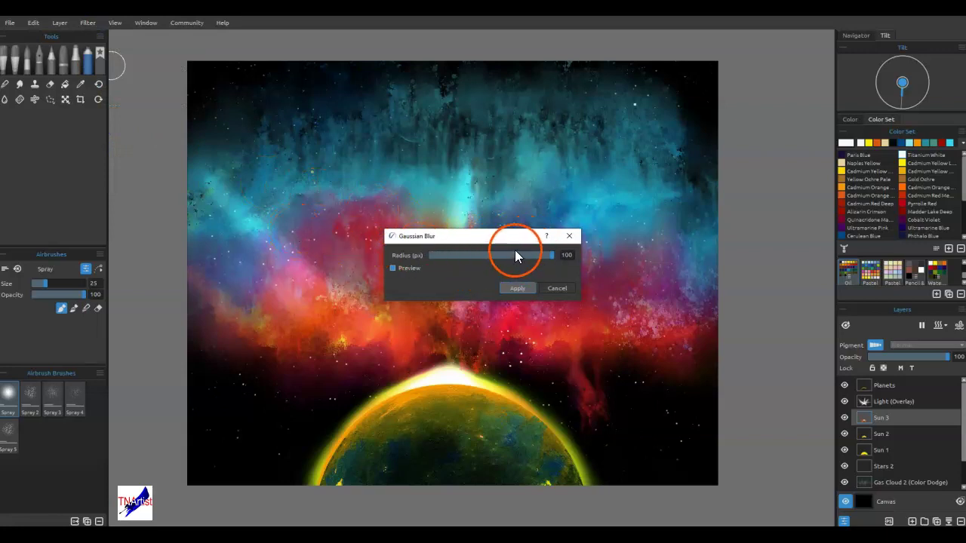
{"action": "left_click_drag", "start_coordinate": [527, 258], "coordinate": [539, 257]}
{"action": "left_click", "coordinate": [515, 290]}
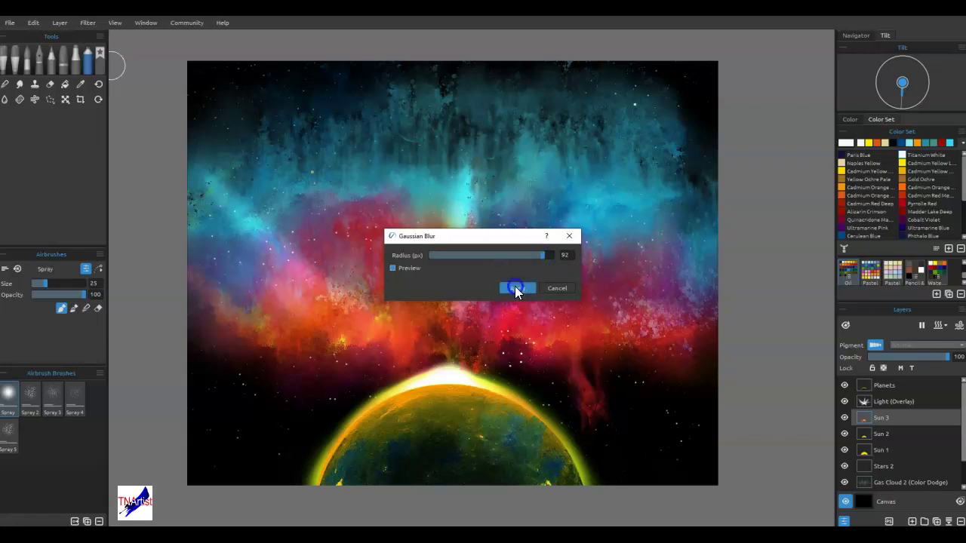
Apply a Gaussian Blur with a 93 px radius to the Sun 2 layer
{"action": "left_click", "coordinate": [876, 438]}
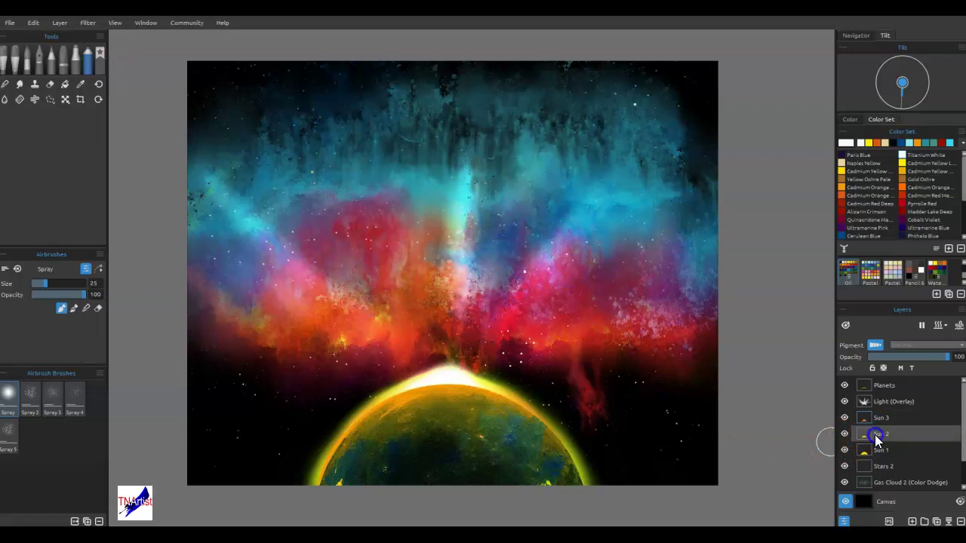
{"action": "left_click", "coordinate": [85, 24]}
{"action": "left_click", "coordinate": [114, 139]}
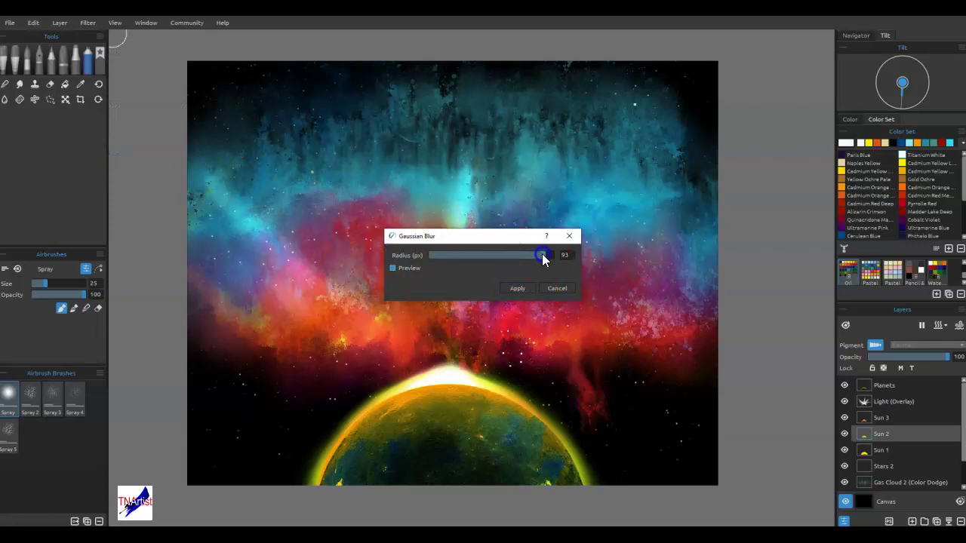
{"action": "left_click", "coordinate": [517, 289]}
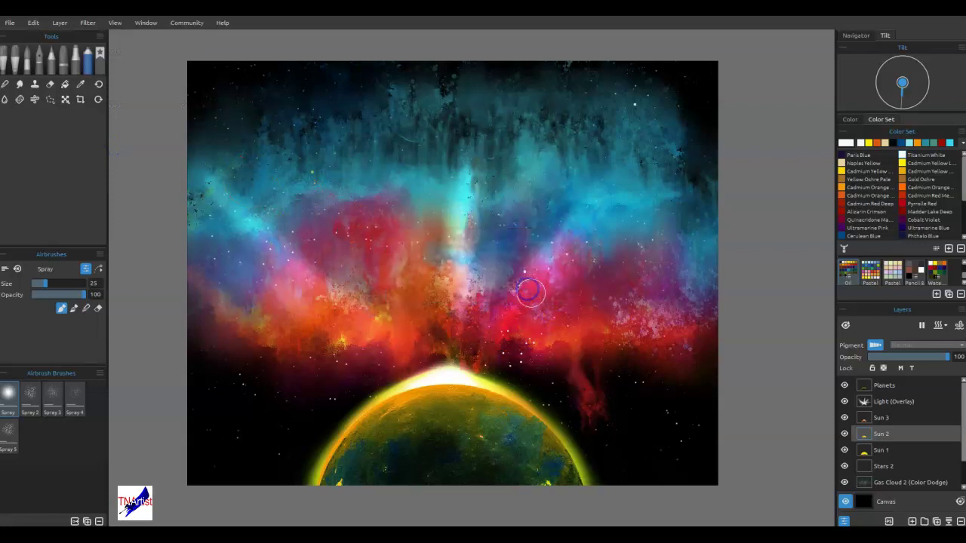
Apply a Gaussian Blur with an 89 px radius to the Sun 1 layer
{"action": "left_click", "coordinate": [891, 455]}
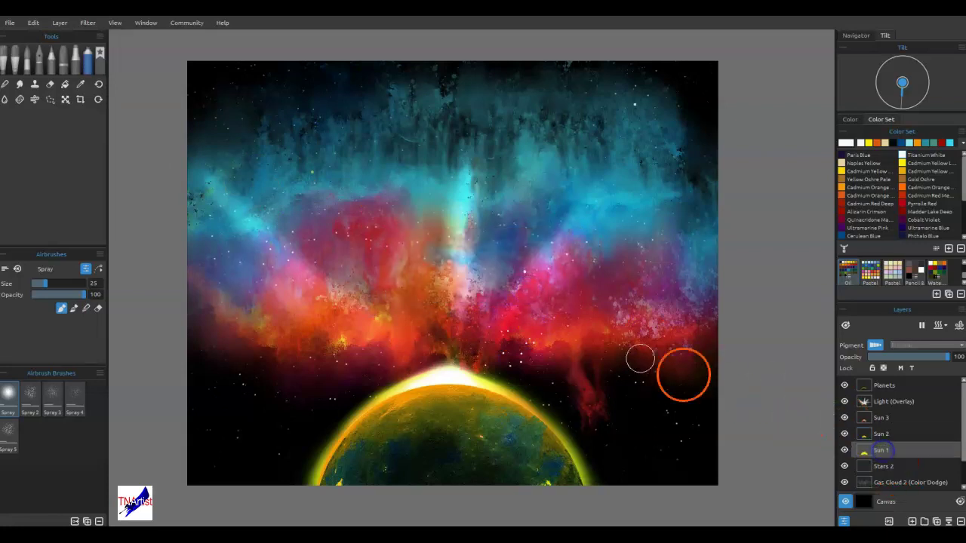
{"action": "left_click", "coordinate": [89, 23]}
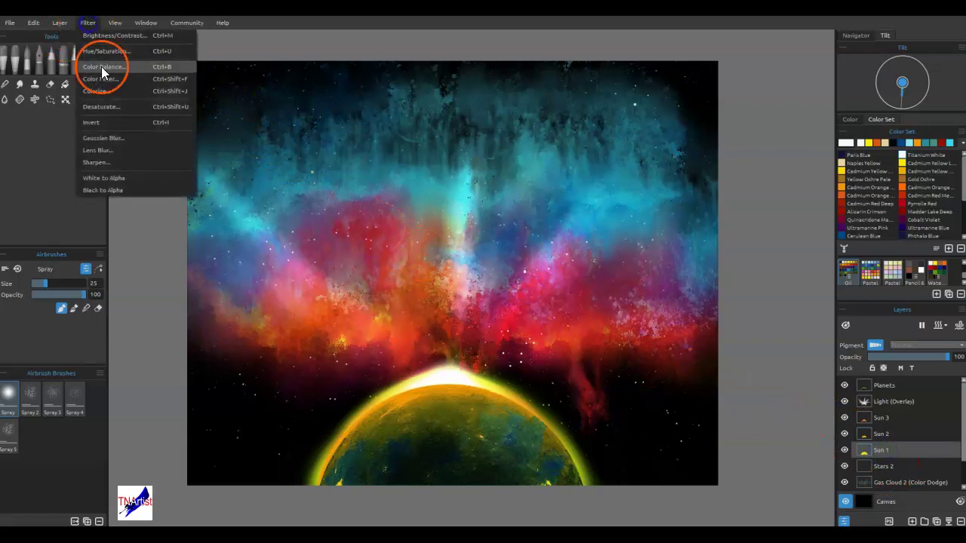
{"action": "left_click", "coordinate": [124, 136]}
{"action": "left_click_drag", "start_coordinate": [545, 258], "coordinate": [529, 257]}
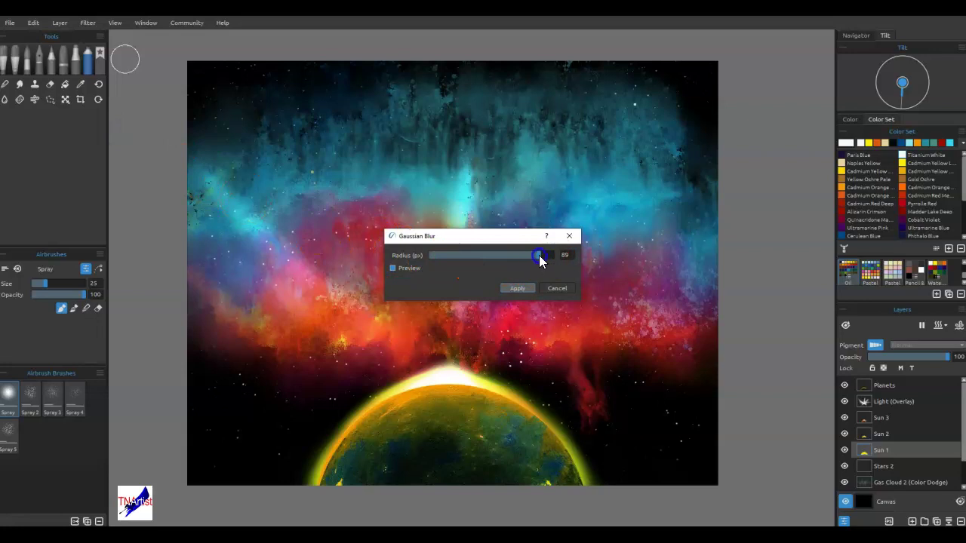
{"action": "left_click", "coordinate": [518, 288]}
Soften the glow around the planet's rim on the Sun 1 and Sun 2 layers with the Soft blender at size 50
{"action": "left_click", "coordinate": [5, 85]}
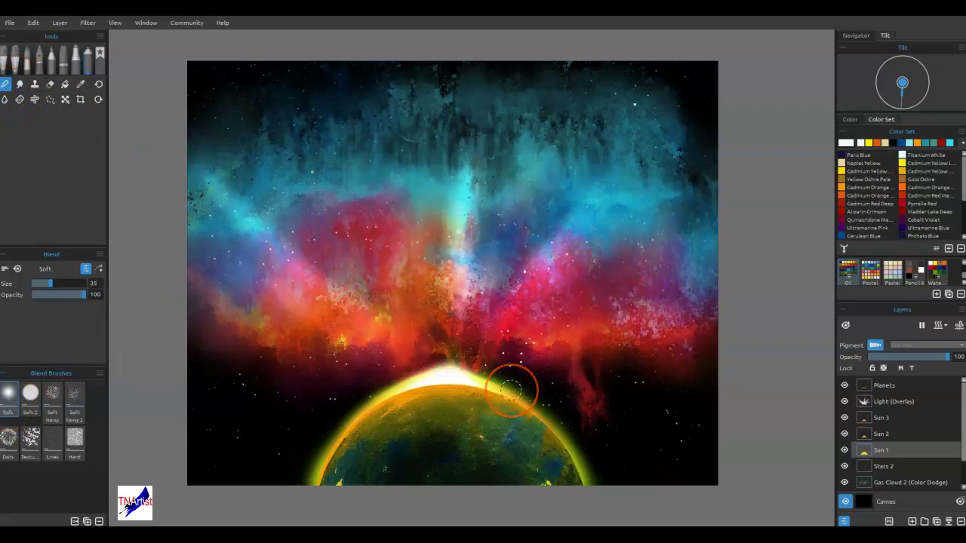
{"action": "key", "text": "]"}
{"action": "key", "text": "]"}
{"action": "key", "text": "]"}
{"action": "key", "text": "]"}
{"action": "key", "text": "]"}
{"action": "key", "text": "]"}
{"action": "key", "text": "]"}
{"action": "mouse_move", "coordinate": [438, 385]}
{"action": "left_mouse_down"}
{"action": "mouse_move", "coordinate": [410, 390]}
{"action": "mouse_move", "coordinate": [421, 386]}
{"action": "mouse_move", "coordinate": [426, 400]}
{"action": "left_mouse_up"}
{"action": "key", "text": "bracketleft"}
{"action": "key", "text": "bracketleft"}
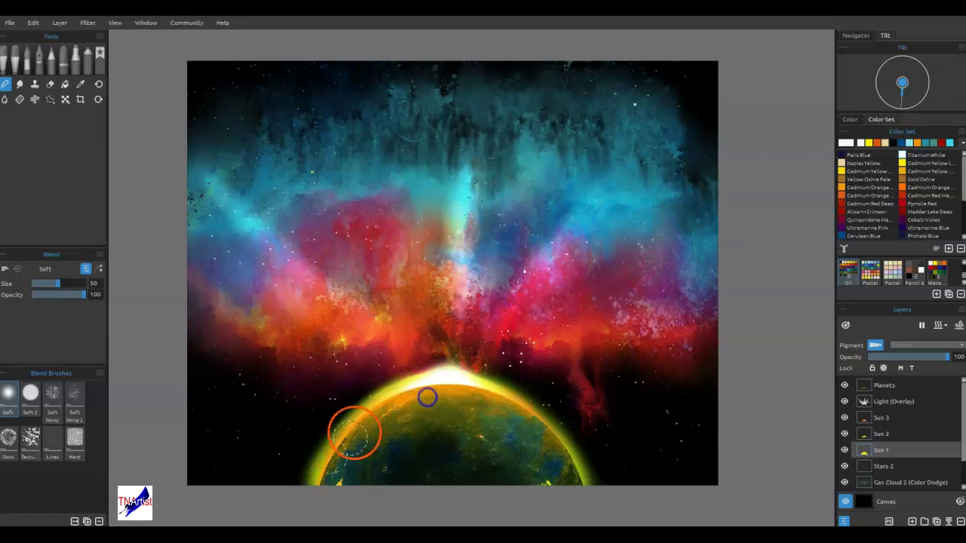
{"action": "mouse_move", "coordinate": [392, 390]}
{"action": "left_mouse_down"}
{"action": "mouse_move", "coordinate": [441, 373]}
{"action": "mouse_move", "coordinate": [519, 405]}
{"action": "left_mouse_up"}
{"action": "mouse_move", "coordinate": [458, 379]}
{"action": "left_mouse_down"}
{"action": "mouse_move", "coordinate": [492, 406]}
{"action": "mouse_move", "coordinate": [498, 399]}
{"action": "mouse_move", "coordinate": [415, 371]}
{"action": "mouse_move", "coordinate": [407, 384]}
{"action": "left_mouse_up"}
{"action": "left_click", "coordinate": [881, 435]}
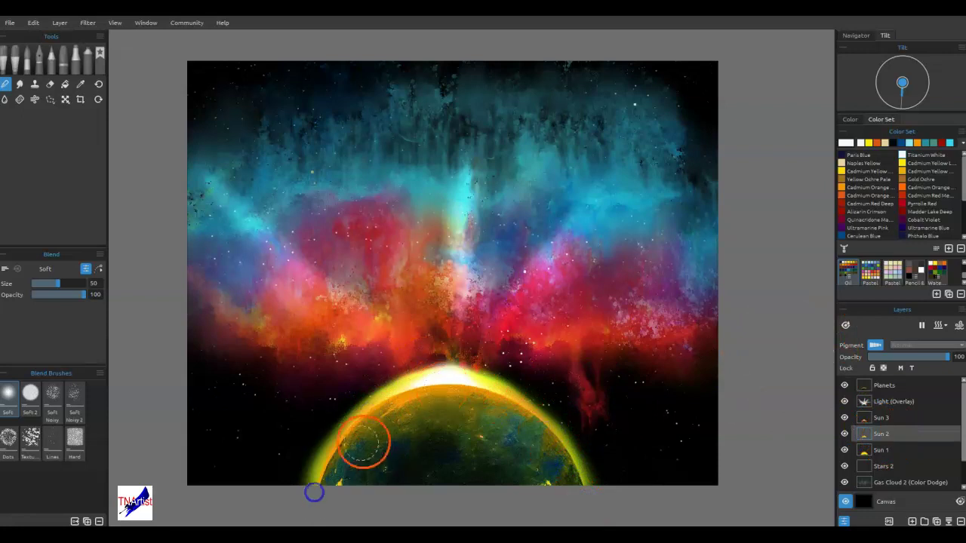
Blend the sun glow outward from the planet's crest toward the gas cloud on the Sun 3 layer
{"action": "left_click", "coordinate": [889, 418]}
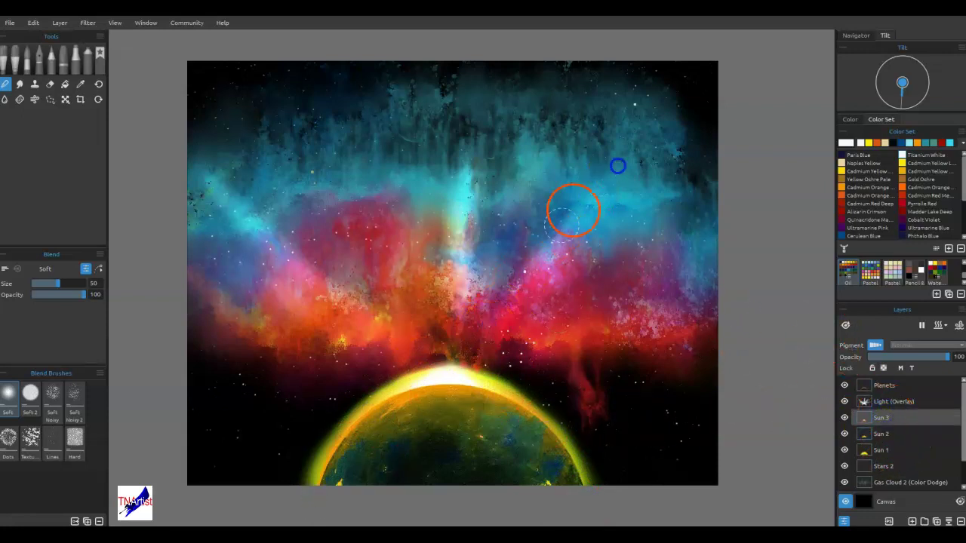
{"action": "mouse_move", "coordinate": [467, 246]}
{"action": "left_mouse_down"}
{"action": "mouse_move", "coordinate": [453, 383]}
{"action": "mouse_move", "coordinate": [453, 298]}
{"action": "mouse_move", "coordinate": [454, 384]}
{"action": "mouse_move", "coordinate": [533, 286]}
{"action": "left_mouse_up"}
{"action": "left_click_drag", "start_coordinate": [460, 391], "coordinate": [526, 302]}
{"action": "left_click_drag", "start_coordinate": [454, 392], "coordinate": [536, 297]}
{"action": "left_click_drag", "start_coordinate": [437, 416], "coordinate": [534, 297]}
{"action": "mouse_move", "coordinate": [448, 390]}
{"action": "left_mouse_down"}
{"action": "mouse_move", "coordinate": [332, 302]}
{"action": "mouse_move", "coordinate": [433, 401]}
{"action": "mouse_move", "coordinate": [468, 321]}
{"action": "mouse_move", "coordinate": [460, 391]}
{"action": "mouse_move", "coordinate": [561, 336]}
{"action": "mouse_move", "coordinate": [446, 400]}
{"action": "mouse_move", "coordinate": [460, 293]}
{"action": "left_mouse_up"}
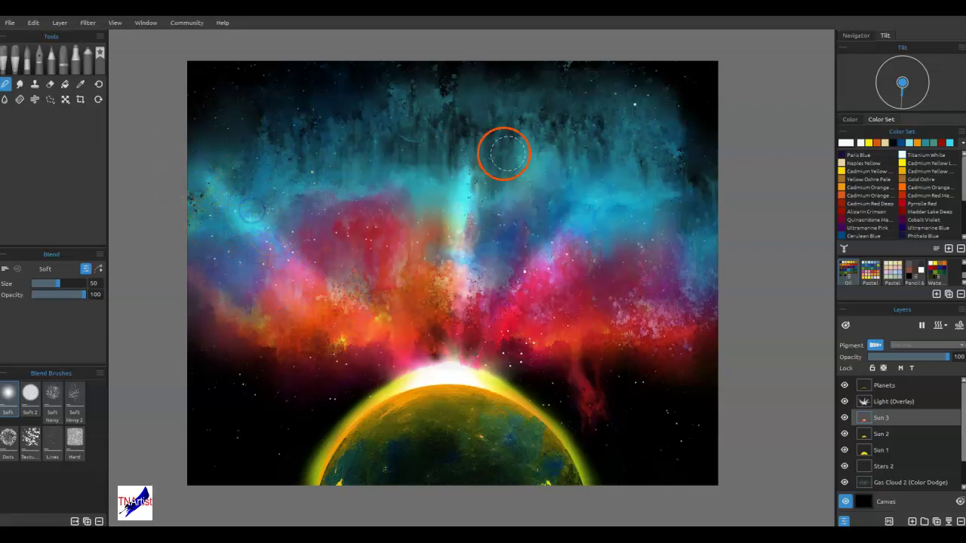
{"action": "mouse_move", "coordinate": [587, 198]}
{"action": "left_mouse_down"}
{"action": "mouse_move", "coordinate": [680, 194]}
{"action": "mouse_move", "coordinate": [574, 283]}
{"action": "left_mouse_up"}
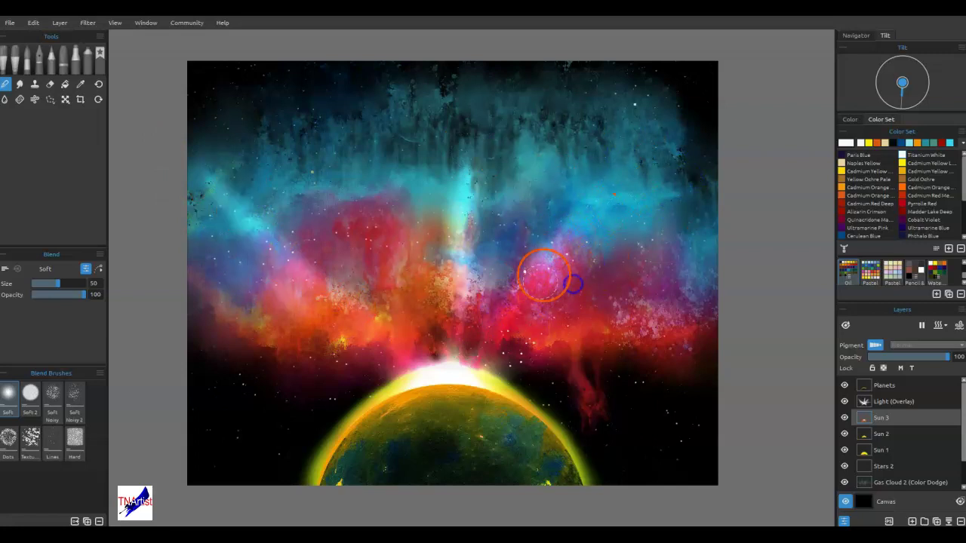
Blend the sun glow toward the gas cloud on the Sun 3 layer and around the planet's rim on the Sun 1 layer
{"action": "mouse_move", "coordinate": [488, 323]}
{"action": "left_mouse_down"}
{"action": "mouse_move", "coordinate": [475, 262]}
{"action": "mouse_move", "coordinate": [456, 260]}
{"action": "left_mouse_up"}
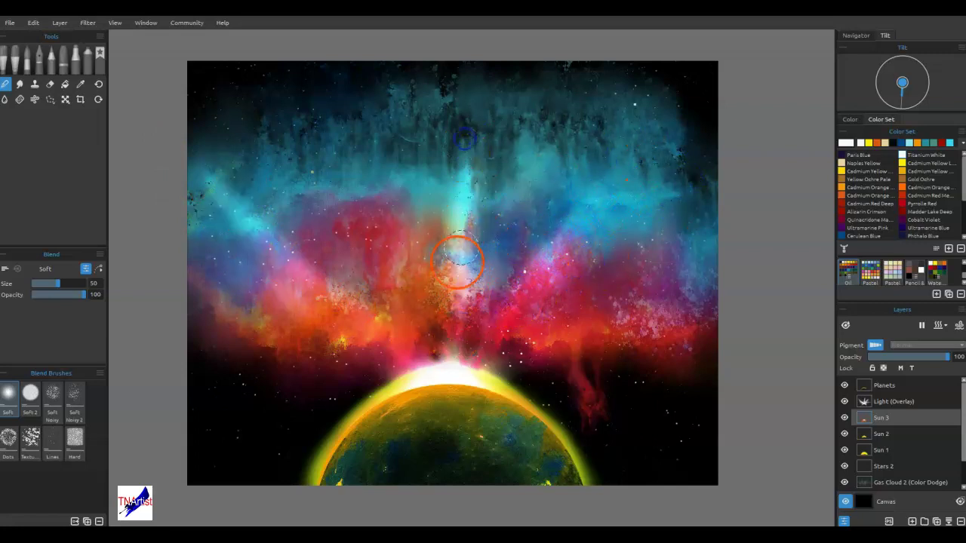
{"action": "left_click", "coordinate": [877, 449]}
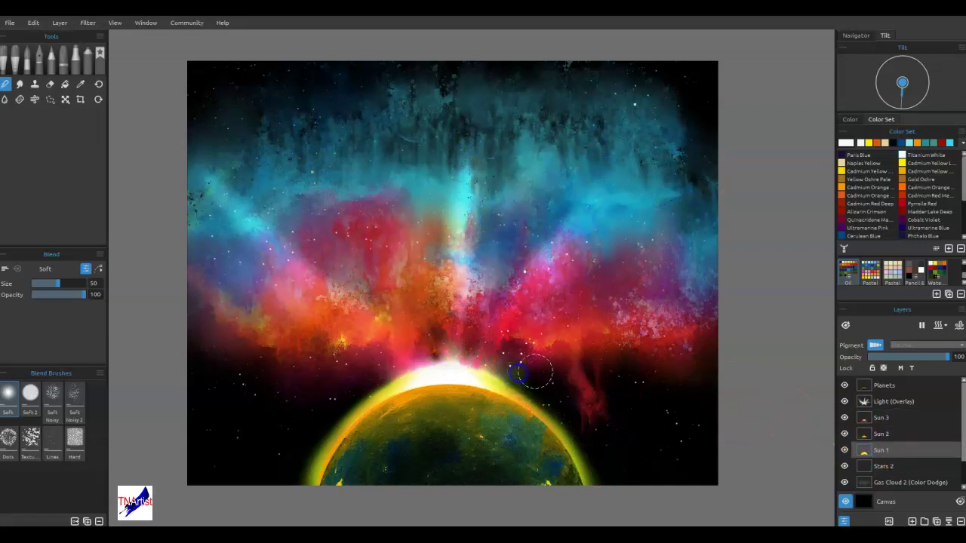
{"action": "mouse_move", "coordinate": [548, 396]}
{"action": "left_mouse_down"}
{"action": "mouse_move", "coordinate": [582, 342]}
{"action": "mouse_move", "coordinate": [584, 354]}
{"action": "mouse_move", "coordinate": [592, 350]}
{"action": "mouse_move", "coordinate": [586, 362]}
{"action": "mouse_move", "coordinate": [577, 339]}
{"action": "left_mouse_up"}
Trim the outer yellow glow along both sides of the planet's rim on the Sun 1 layer with the Round Soft eraser at size 60
{"action": "left_click", "coordinate": [50, 83]}
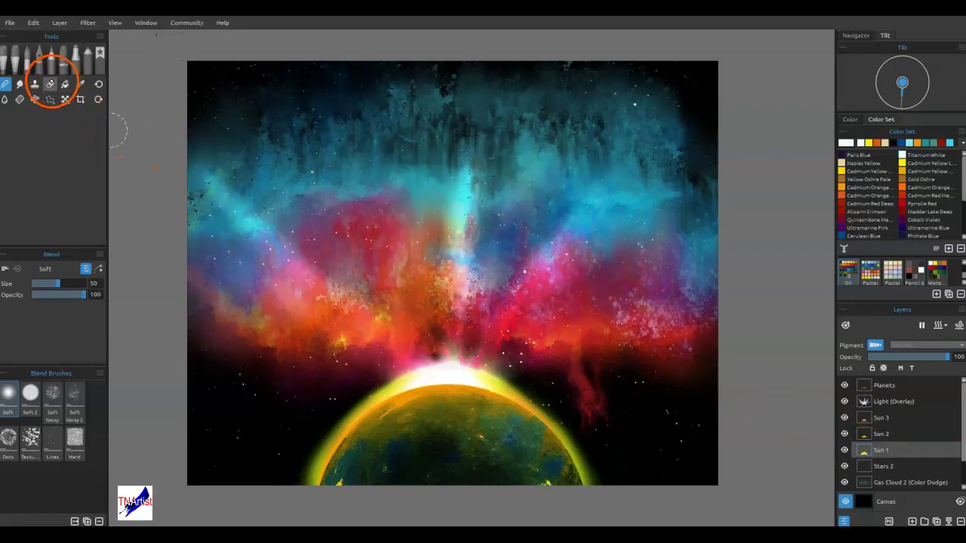
{"action": "left_click", "coordinate": [8, 400]}
{"action": "mouse_move", "coordinate": [287, 419]}
{"action": "left_mouse_down"}
{"action": "mouse_move", "coordinate": [315, 399]}
{"action": "mouse_move", "coordinate": [295, 430]}
{"action": "mouse_move", "coordinate": [311, 447]}
{"action": "mouse_move", "coordinate": [317, 410]}
{"action": "mouse_move", "coordinate": [360, 410]}
{"action": "left_mouse_up"}
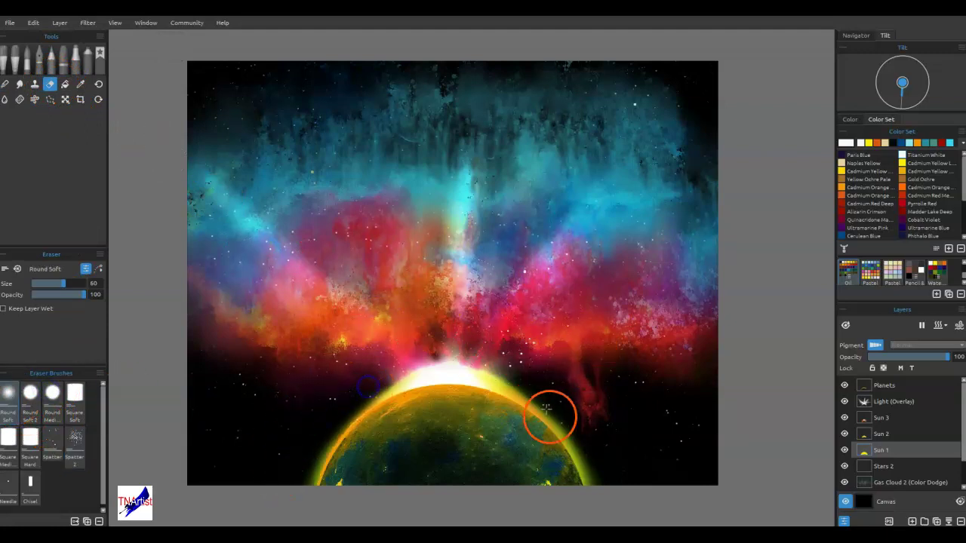
{"action": "left_click_drag", "start_coordinate": [523, 366], "coordinate": [554, 388]}
{"action": "mouse_move", "coordinate": [590, 416]}
{"action": "left_mouse_down"}
{"action": "mouse_move", "coordinate": [558, 389]}
{"action": "mouse_move", "coordinate": [643, 511]}
{"action": "left_mouse_up"}
{"action": "mouse_move", "coordinate": [404, 369]}
{"action": "left_mouse_down"}
{"action": "mouse_move", "coordinate": [353, 441]}
{"action": "mouse_move", "coordinate": [349, 388]}
{"action": "mouse_move", "coordinate": [414, 387]}
{"action": "mouse_move", "coordinate": [444, 417]}
{"action": "mouse_move", "coordinate": [518, 387]}
{"action": "mouse_move", "coordinate": [442, 382]}
{"action": "mouse_move", "coordinate": [448, 358]}
{"action": "mouse_move", "coordinate": [457, 367]}
{"action": "mouse_move", "coordinate": [712, 295]}
{"action": "left_mouse_up"}
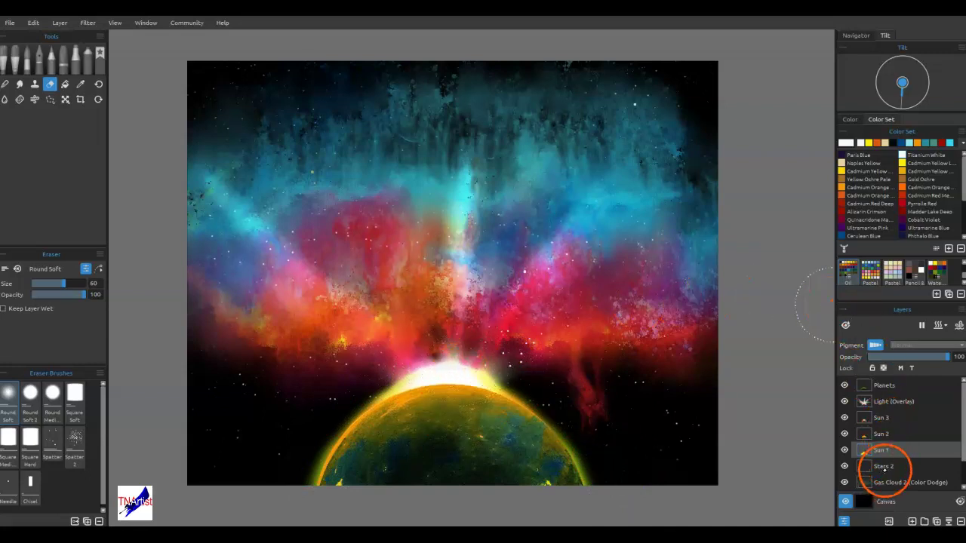
Erase the part of the Gas Cloud 2 (Color Dodge) layer that overlaps the sun at the planet's crest
{"action": "left_click_drag", "start_coordinate": [885, 466], "coordinate": [960, 474]}
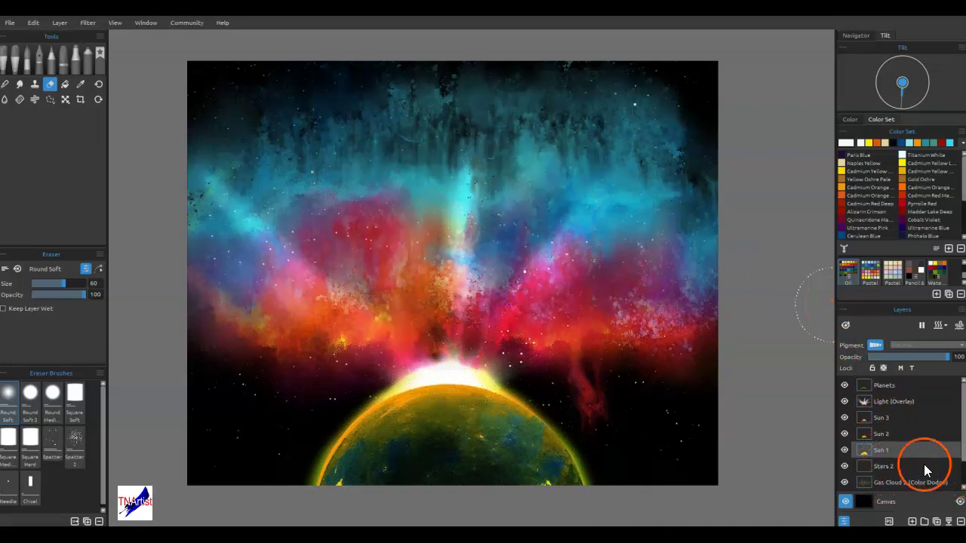
{"action": "scroll", "coordinate": [926, 469], "scroll_direction": "down", "scroll_amount": 1}
{"action": "left_click", "coordinate": [885, 456]}
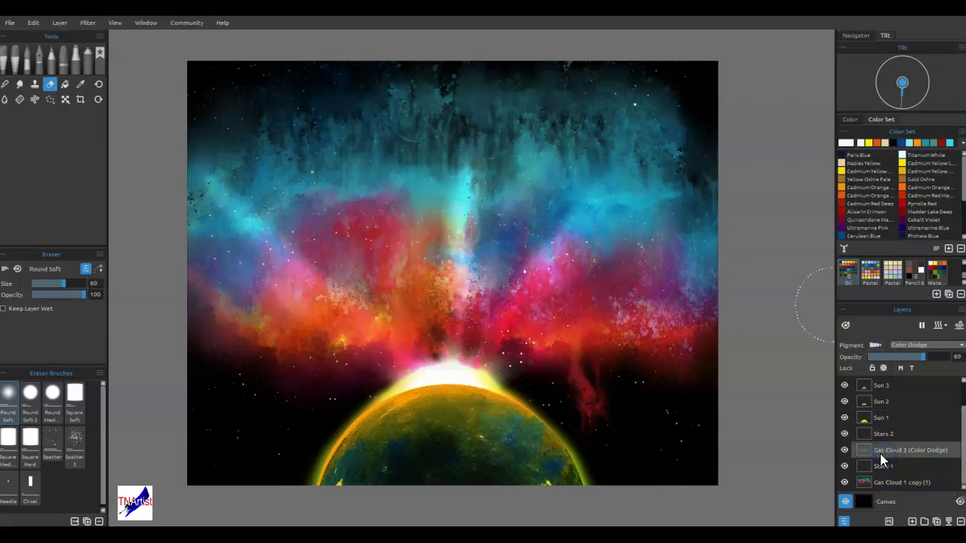
{"action": "left_click_drag", "start_coordinate": [451, 395], "coordinate": [455, 395]}
{"action": "mouse_move", "coordinate": [448, 367]}
{"action": "left_mouse_down"}
{"action": "mouse_move", "coordinate": [461, 346]}
{"action": "mouse_move", "coordinate": [406, 396]}
{"action": "mouse_move", "coordinate": [437, 386]}
{"action": "mouse_move", "coordinate": [461, 409]}
{"action": "left_mouse_up"}
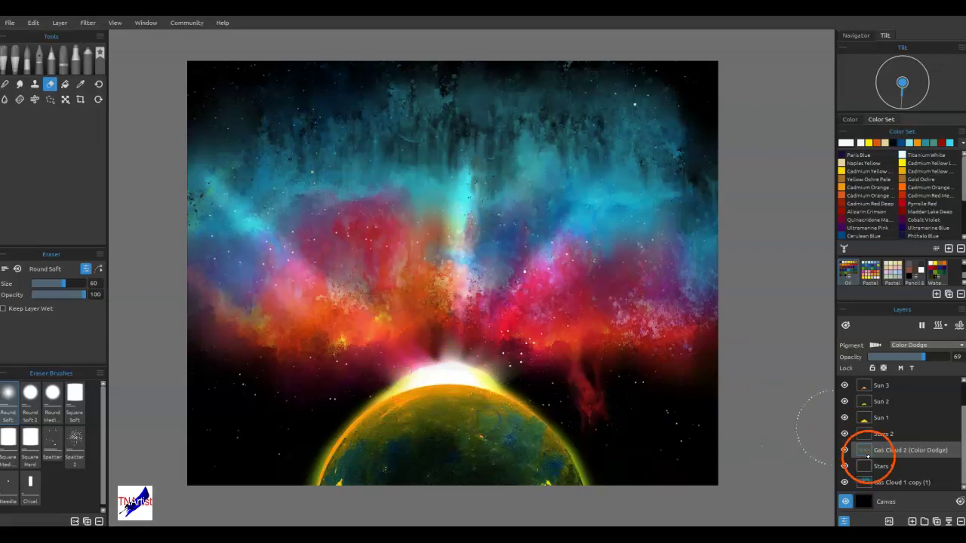
Erase the stars around the sun and the planet's upper rim on the Stars 1 layer
{"action": "left_click_drag", "start_coordinate": [869, 477], "coordinate": [895, 466]}
{"action": "left_click", "coordinate": [456, 370]}
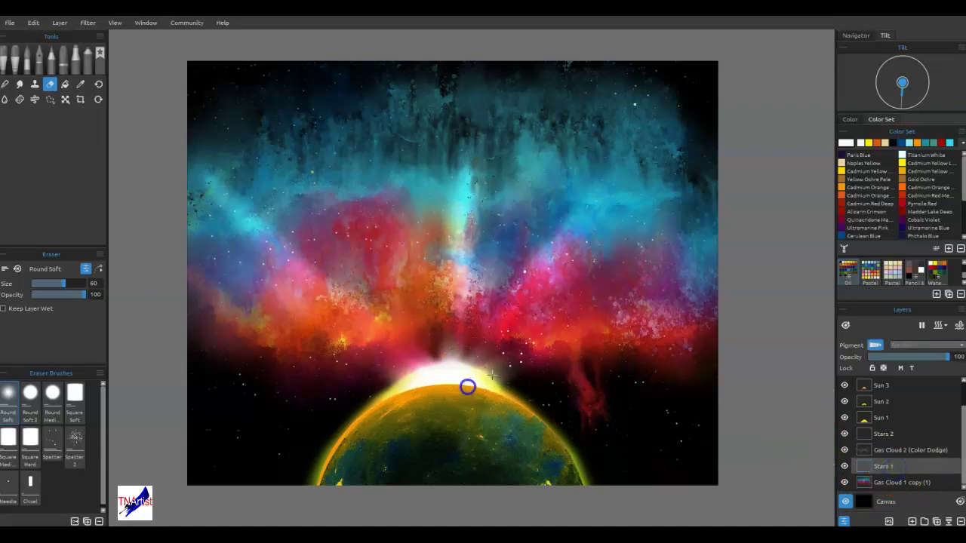
{"action": "mouse_move", "coordinate": [480, 371]}
{"action": "left_mouse_down"}
{"action": "mouse_move", "coordinate": [411, 358]}
{"action": "mouse_move", "coordinate": [403, 346]}
{"action": "mouse_move", "coordinate": [340, 395]}
{"action": "mouse_move", "coordinate": [354, 359]}
{"action": "left_mouse_up"}
{"action": "mouse_move", "coordinate": [560, 424]}
{"action": "left_mouse_down"}
{"action": "mouse_move", "coordinate": [442, 434]}
{"action": "mouse_move", "coordinate": [494, 351]}
{"action": "mouse_move", "coordinate": [449, 386]}
{"action": "mouse_move", "coordinate": [517, 352]}
{"action": "mouse_move", "coordinate": [485, 381]}
{"action": "mouse_move", "coordinate": [520, 365]}
{"action": "left_mouse_up"}
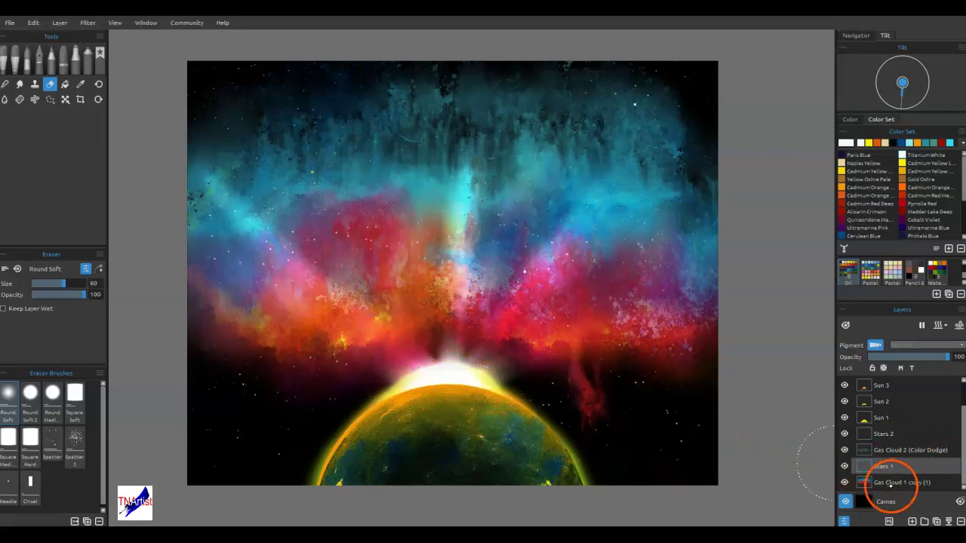
Try trimming the edges of the sun glow on the Sun 3 and Sun 2 layers with the Round Soft eraser at size 20
{"action": "left_click", "coordinate": [885, 386]}
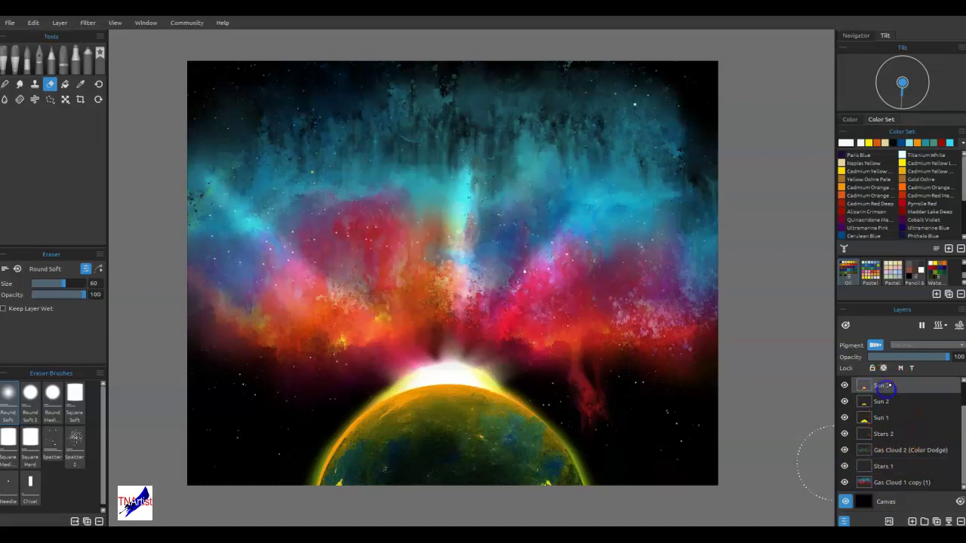
{"action": "key", "text": "bracketleft"}
{"action": "key", "text": "bracketleft"}
{"action": "key", "text": "bracketleft"}
{"action": "key", "text": "bracketleft"}
{"action": "key", "text": "bracketleft"}
{"action": "key", "text": "bracketleft"}
{"action": "key", "text": "bracketleft"}
{"action": "key", "text": "bracketleft"}
{"action": "mouse_move", "coordinate": [490, 364]}
{"action": "left_mouse_down"}
{"action": "mouse_move", "coordinate": [478, 371]}
{"action": "mouse_move", "coordinate": [494, 380]}
{"action": "left_mouse_up"}
{"action": "key", "text": "ctrl+z"}
{"action": "left_click", "coordinate": [883, 402]}
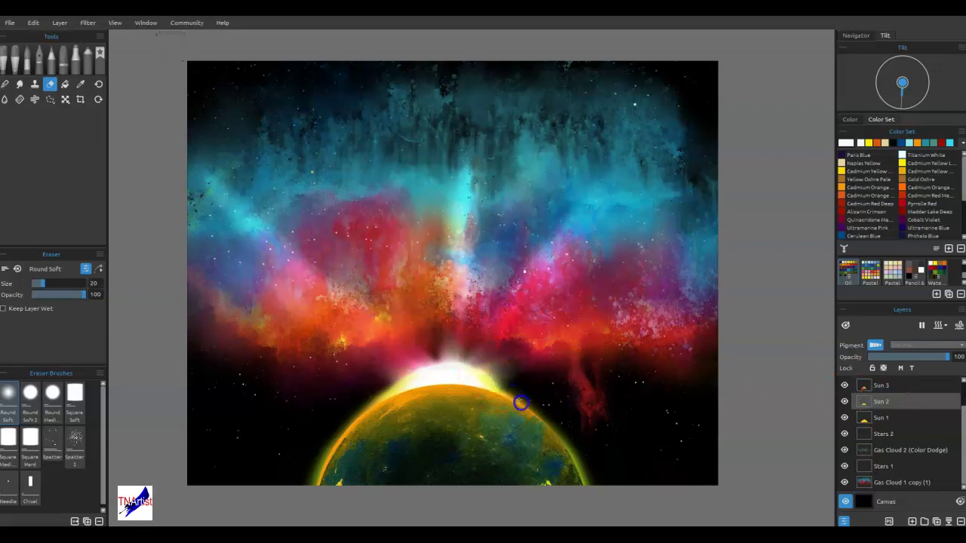
{"action": "left_click_drag", "start_coordinate": [398, 376], "coordinate": [375, 393]}
{"action": "key", "text": "ctrl+z"}
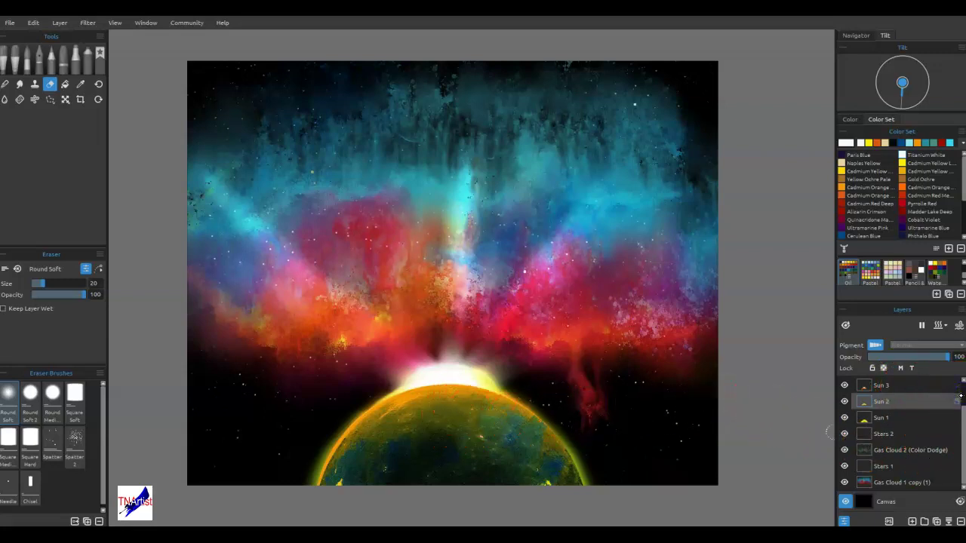
Blend the base of the light rays over the sun on the Light (Overlay) layer with the Soft blender at size 50
{"action": "scroll", "coordinate": [961, 395], "scroll_direction": "up", "scroll_amount": 2}
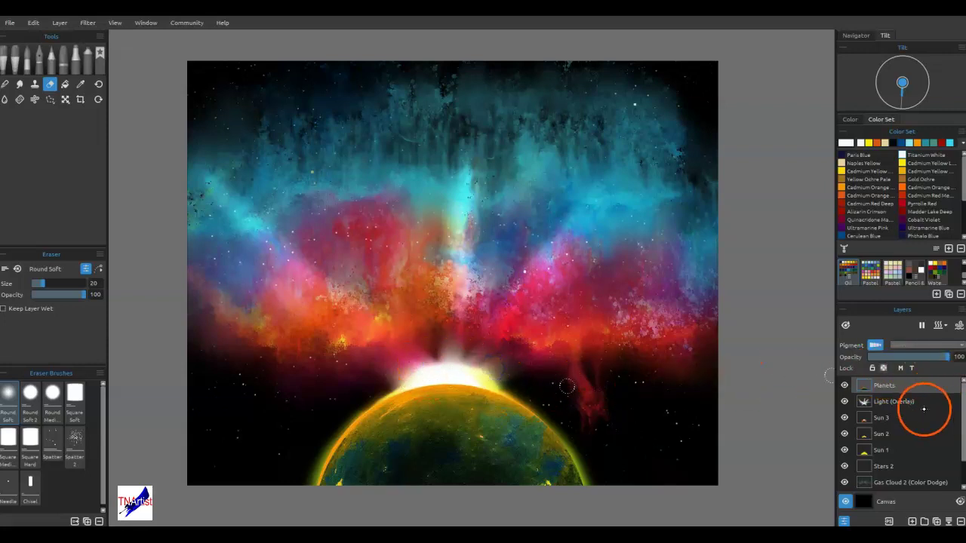
{"action": "left_click", "coordinate": [880, 402]}
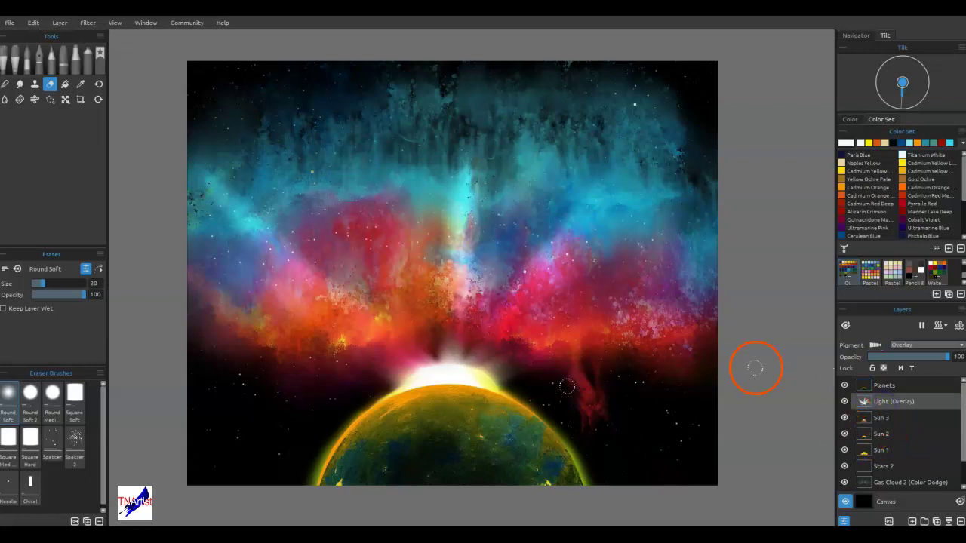
{"action": "key", "text": "n"}
{"action": "left_click_drag", "start_coordinate": [482, 385], "coordinate": [433, 380]}
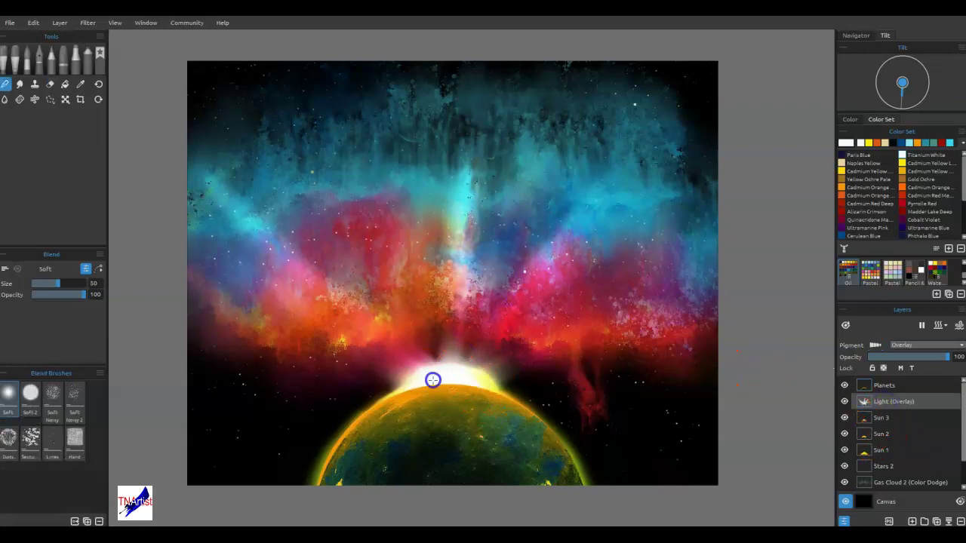
Blend the sun glow into the planet's upper rim on the Sun 3, Sun 2 and Sun 1 layers, undoing the last blend stroke
{"action": "left_click", "coordinate": [881, 417]}
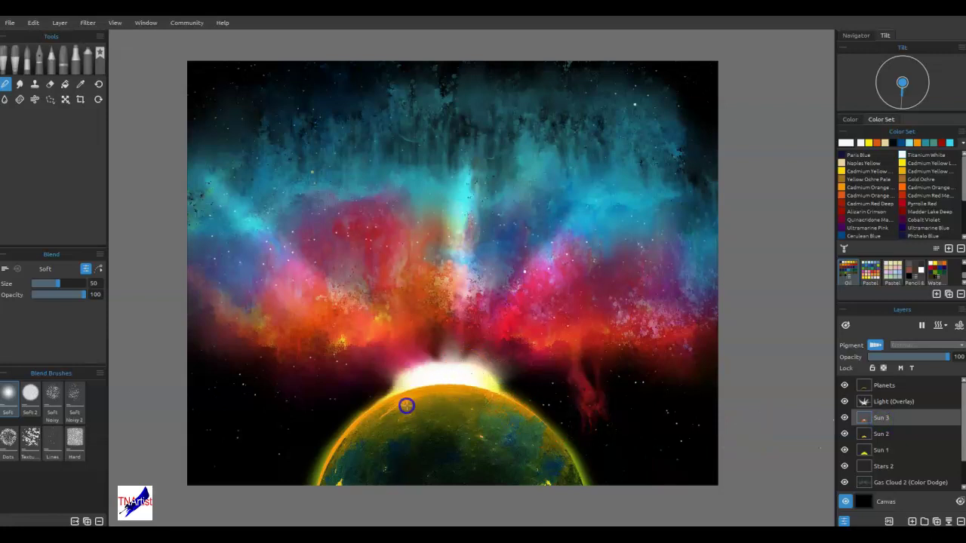
{"action": "mouse_move", "coordinate": [415, 394]}
{"action": "left_mouse_down"}
{"action": "mouse_move", "coordinate": [350, 445]}
{"action": "mouse_move", "coordinate": [488, 396]}
{"action": "left_mouse_up"}
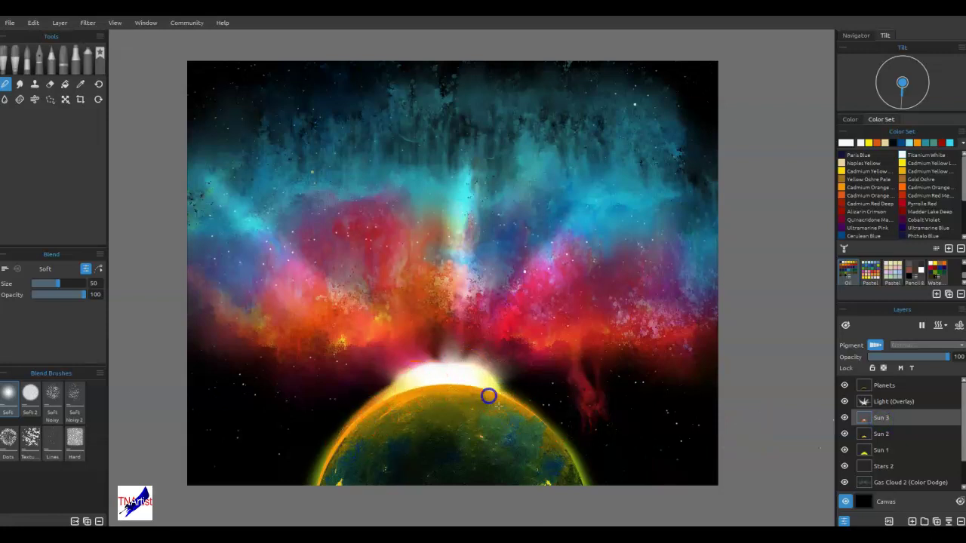
{"action": "left_click", "coordinate": [881, 434]}
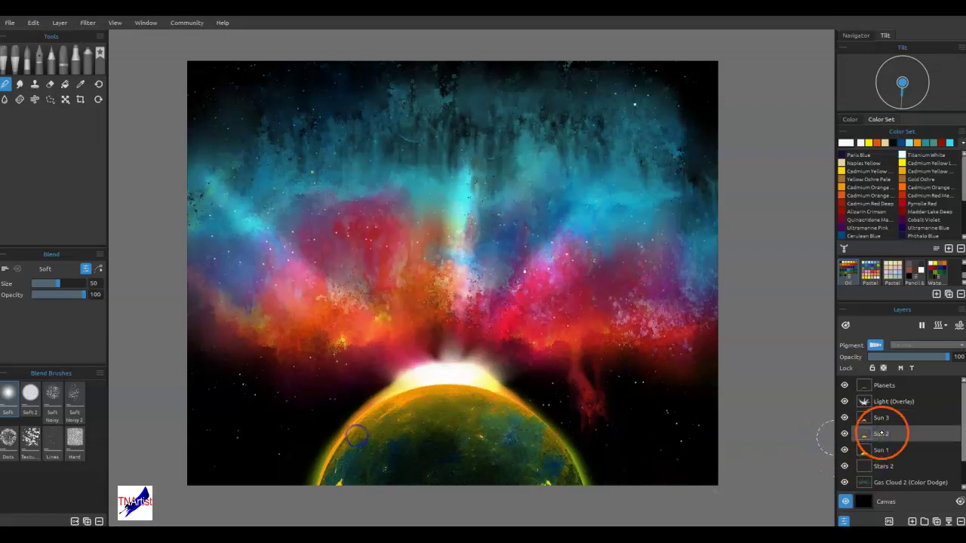
{"action": "left_click", "coordinate": [881, 450]}
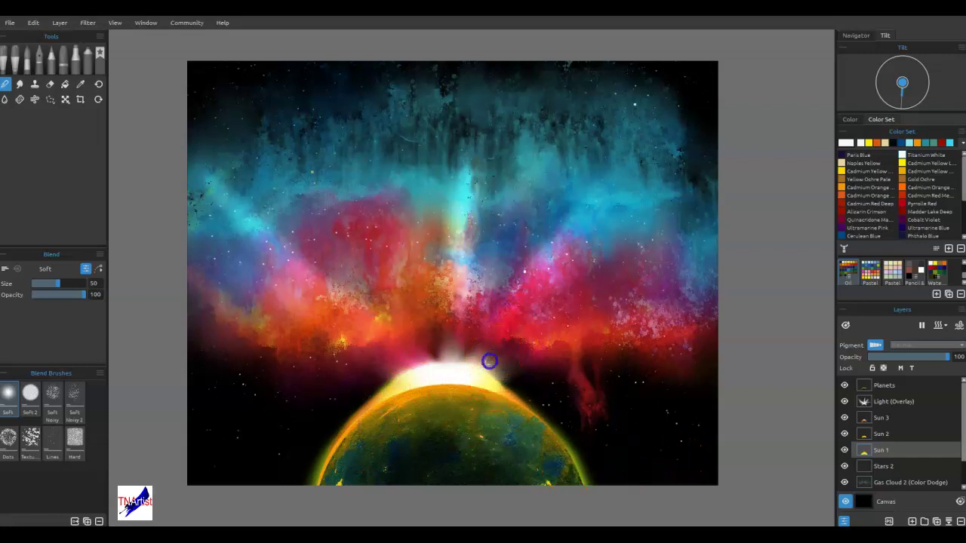
{"action": "key", "text": "ctrl+z"}
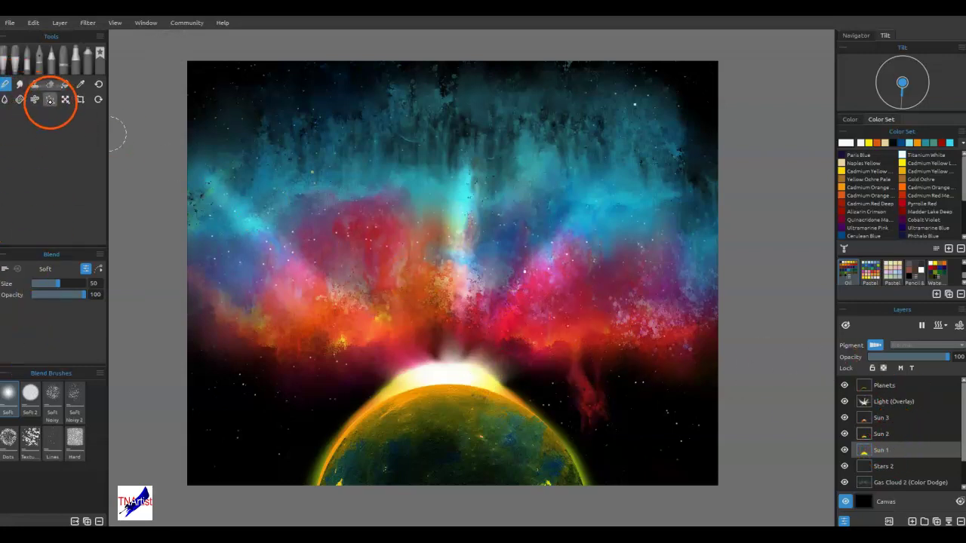
Make a circular selection over the sun, centred on the planet's crest
{"action": "left_click", "coordinate": [50, 99]}
{"action": "left_click", "coordinate": [41, 269]}
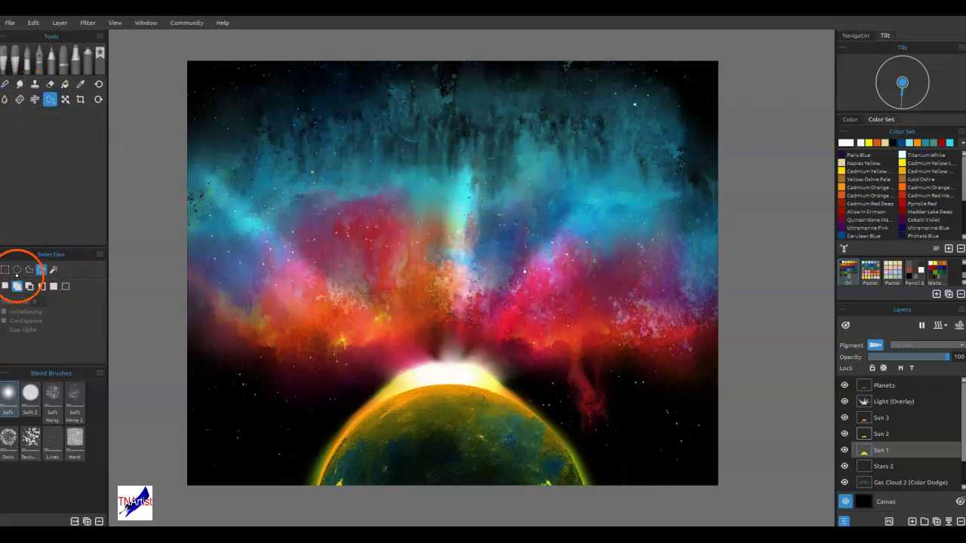
{"action": "left_click_drag", "start_coordinate": [452, 398], "coordinate": [483, 433]}
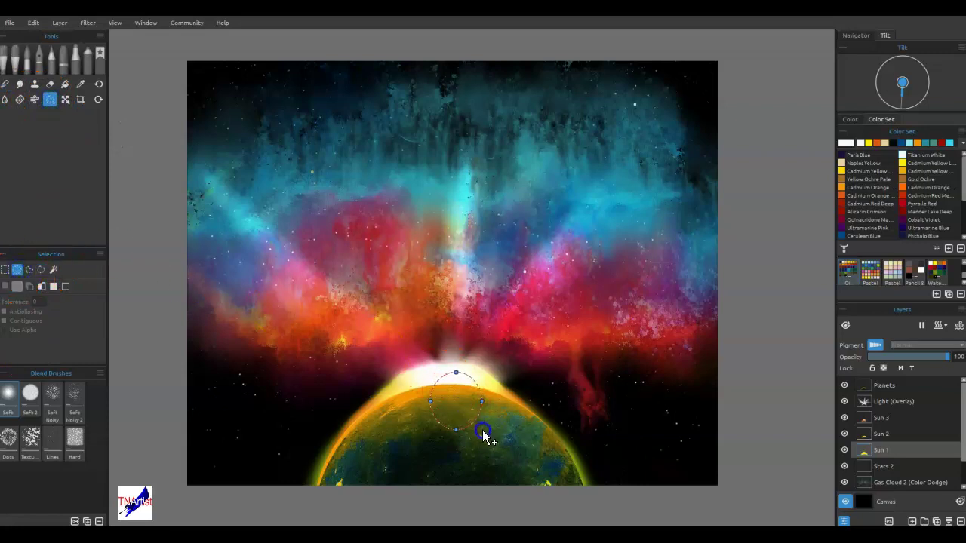
{"action": "left_click", "coordinate": [492, 408]}
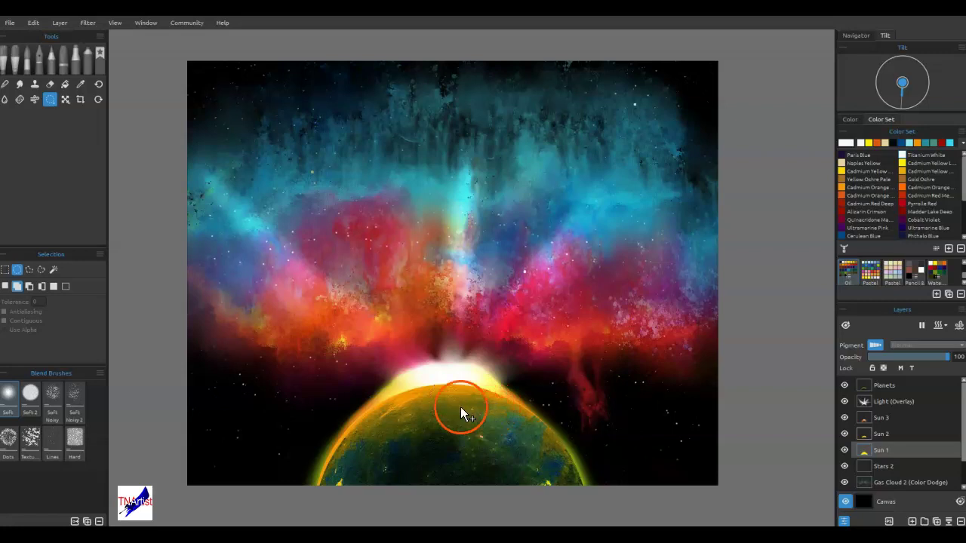
{"action": "left_click_drag", "start_coordinate": [427, 375], "coordinate": [472, 420]}
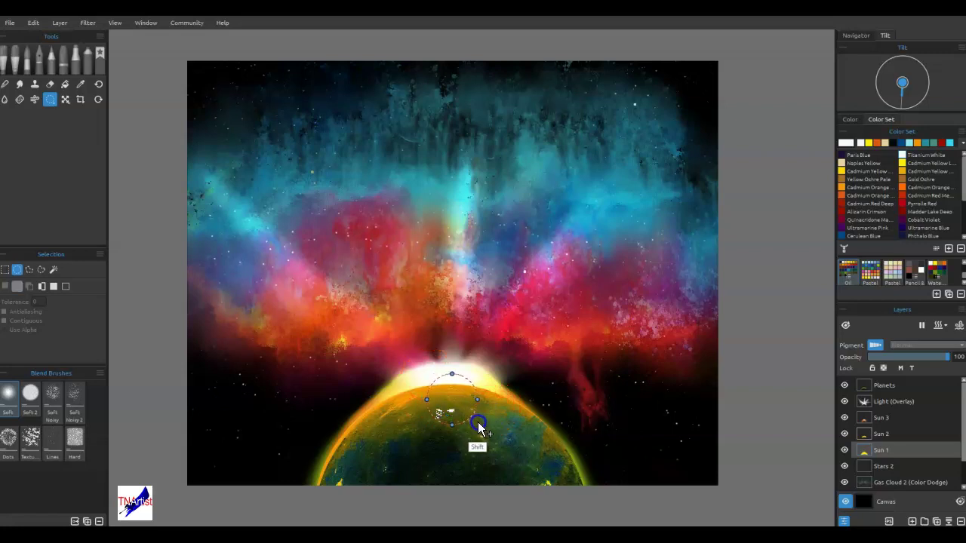
{"action": "left_click", "coordinate": [450, 400]}
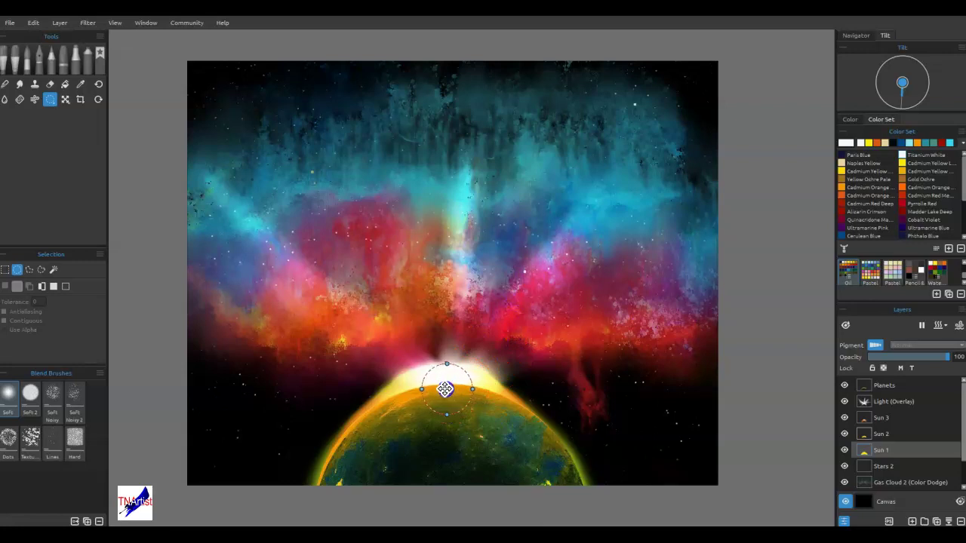
{"action": "left_click", "coordinate": [484, 381]}
{"action": "left_click", "coordinate": [558, 404]}
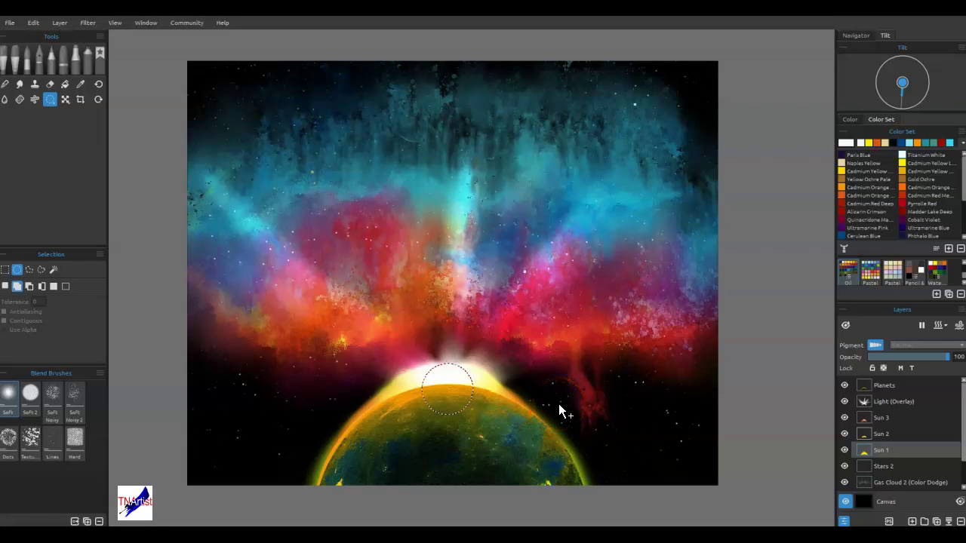
Invert the selection, clear everything outside the circle on the Sun 1, Sun 2 and Sun 3 layers, and deselect
{"action": "key", "text": "ctrl+a"}
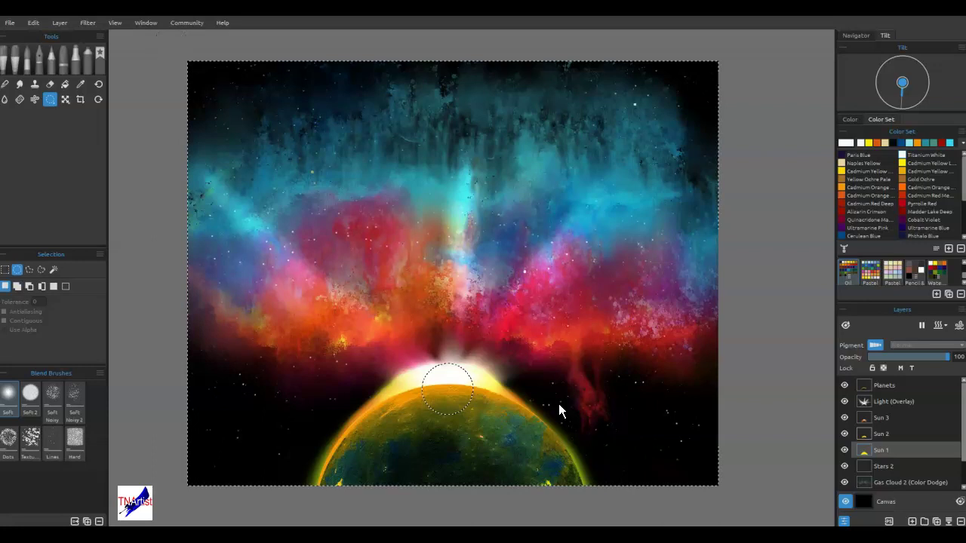
{"action": "key", "text": "Delete"}
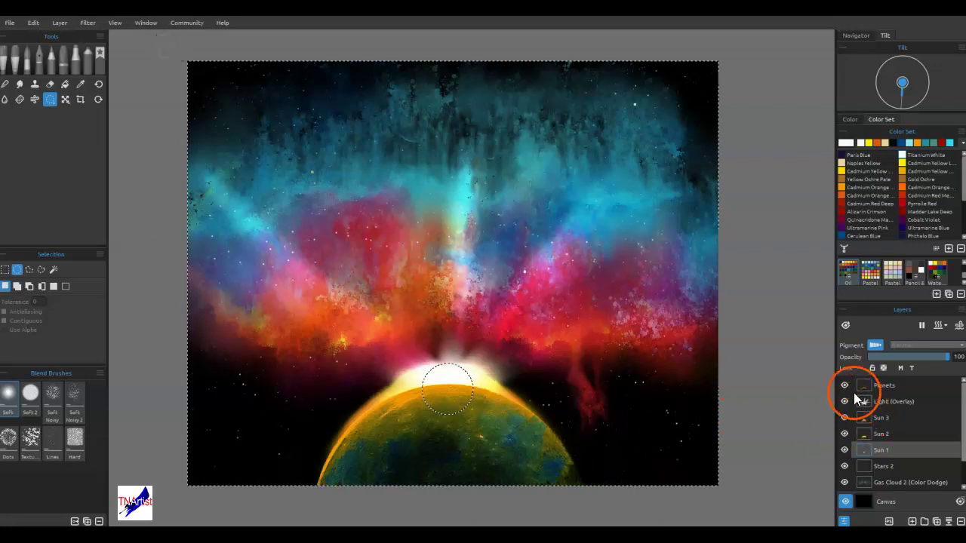
{"action": "left_click", "coordinate": [889, 429]}
{"action": "key", "text": "Delete"}
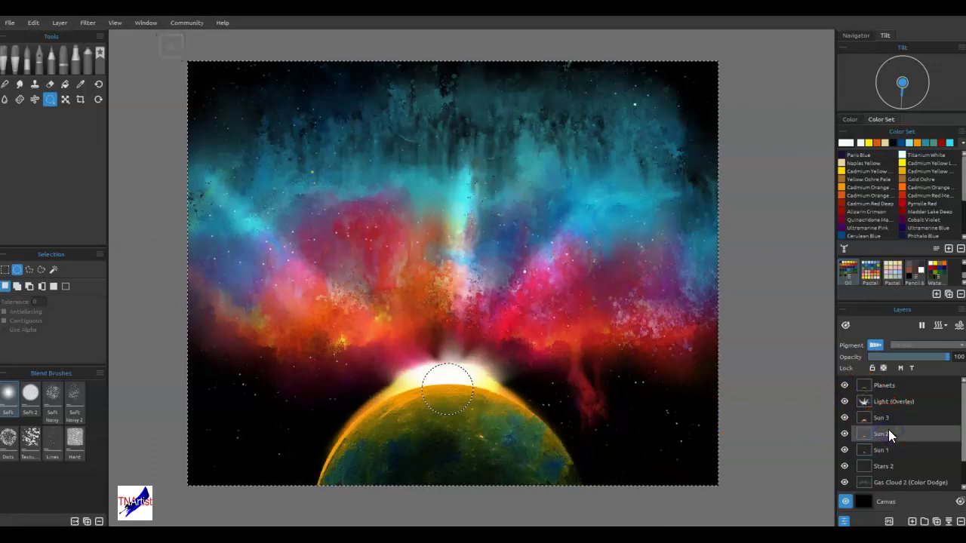
{"action": "left_click", "coordinate": [886, 419]}
{"action": "key", "text": "Delete"}
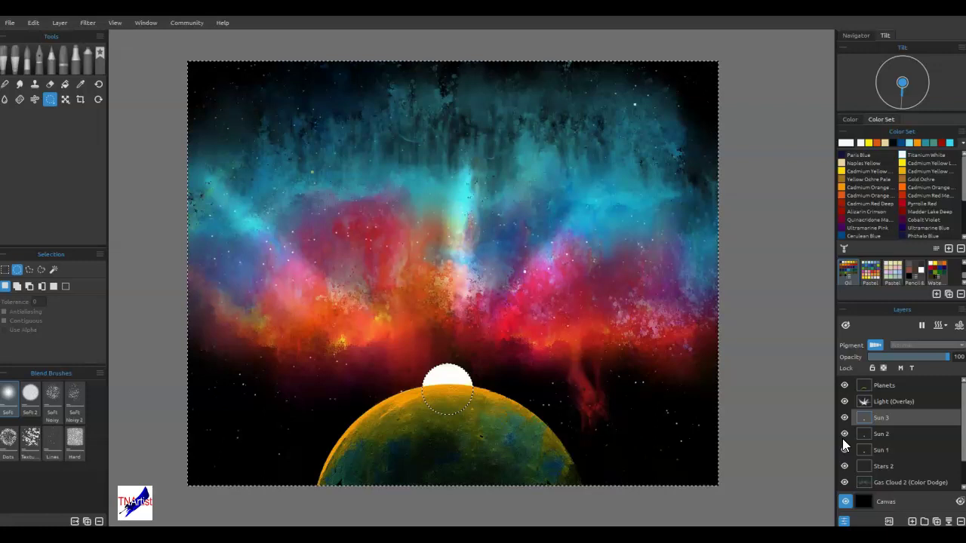
{"action": "key", "text": "ctrl+d"}
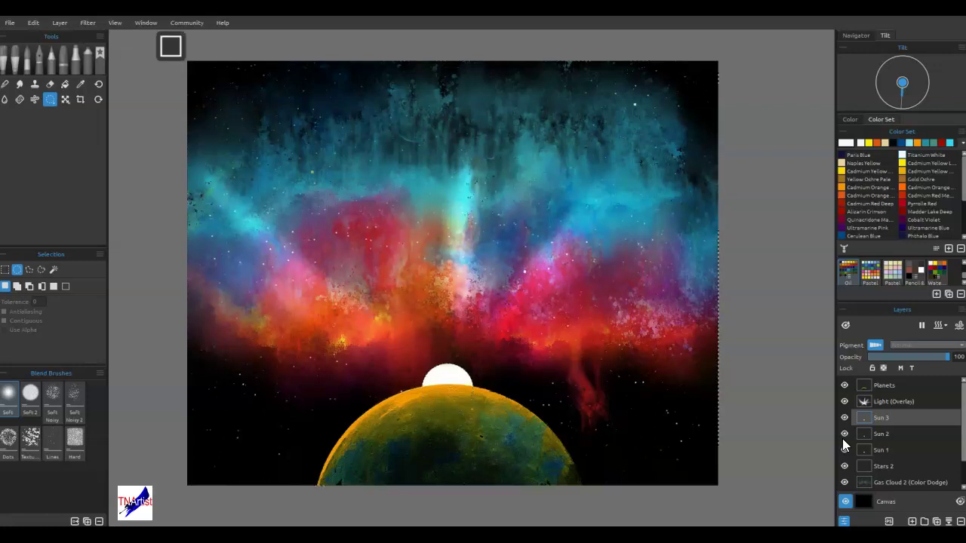
Airbrush a yellow glow around the planet's rim and the sun on the Sun 1 layer with the Spray brush at size 40
{"action": "left_click", "coordinate": [885, 450]}
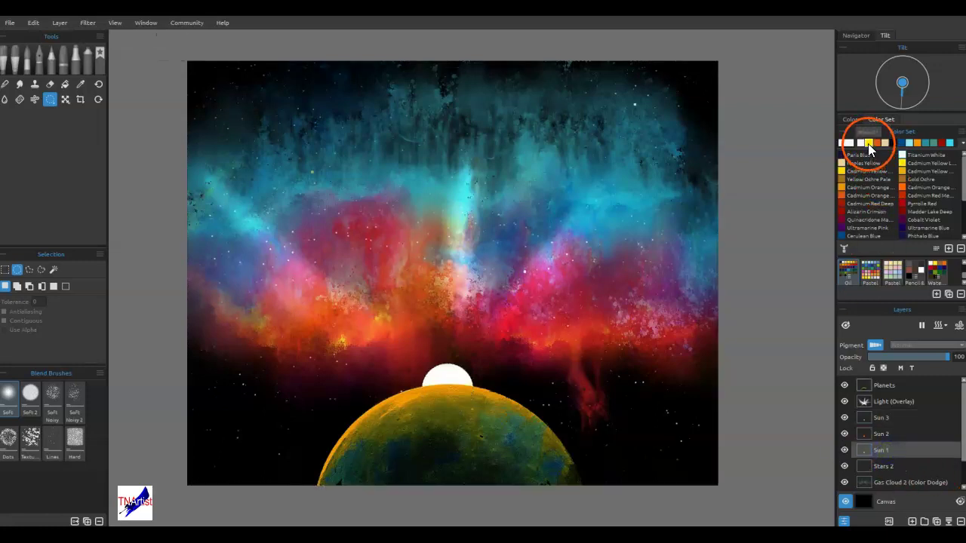
{"action": "left_click", "coordinate": [868, 143]}
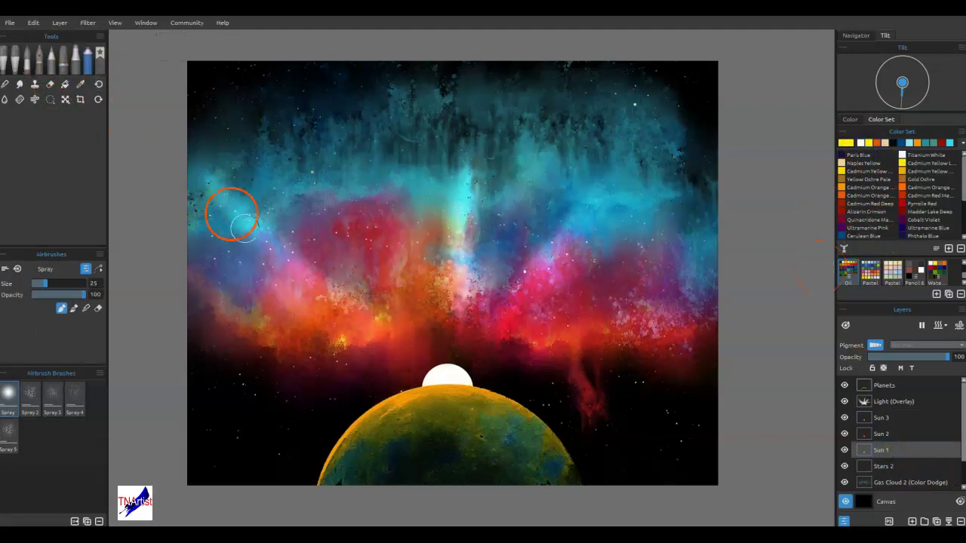
{"action": "key", "text": "bracketright"}
{"action": "key", "text": "bracketright"}
{"action": "key", "text": "bracketright"}
{"action": "mouse_move", "coordinate": [428, 410]}
{"action": "left_mouse_down"}
{"action": "mouse_move", "coordinate": [388, 427]}
{"action": "mouse_move", "coordinate": [423, 401]}
{"action": "mouse_move", "coordinate": [354, 450]}
{"action": "mouse_move", "coordinate": [376, 428]}
{"action": "mouse_move", "coordinate": [339, 465]}
{"action": "mouse_move", "coordinate": [389, 422]}
{"action": "mouse_move", "coordinate": [489, 407]}
{"action": "mouse_move", "coordinate": [457, 404]}
{"action": "mouse_move", "coordinate": [517, 444]}
{"action": "left_mouse_up"}
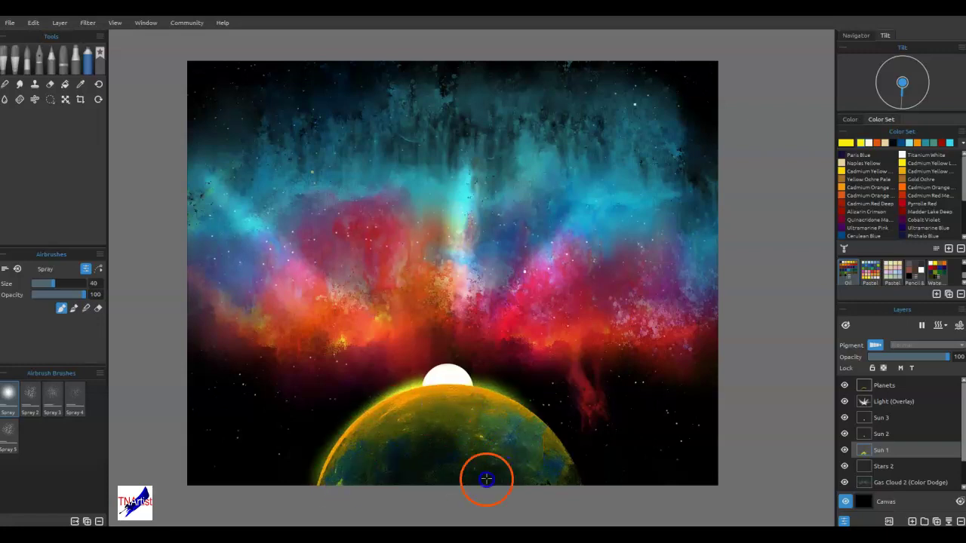
{"action": "left_click_drag", "start_coordinate": [364, 459], "coordinate": [502, 460]}
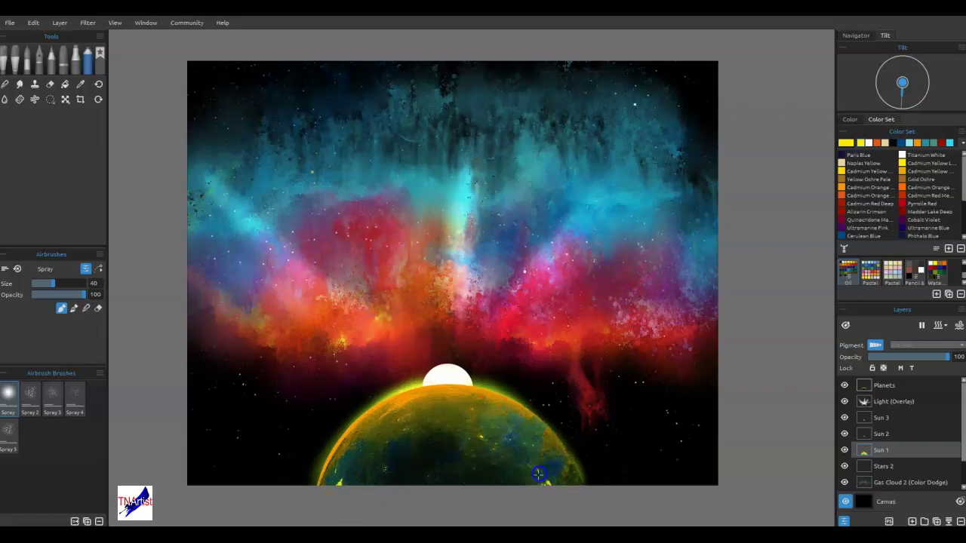
{"action": "mouse_move", "coordinate": [456, 408]}
{"action": "left_mouse_down"}
{"action": "mouse_move", "coordinate": [440, 384]}
{"action": "mouse_move", "coordinate": [452, 418]}
{"action": "left_mouse_up"}
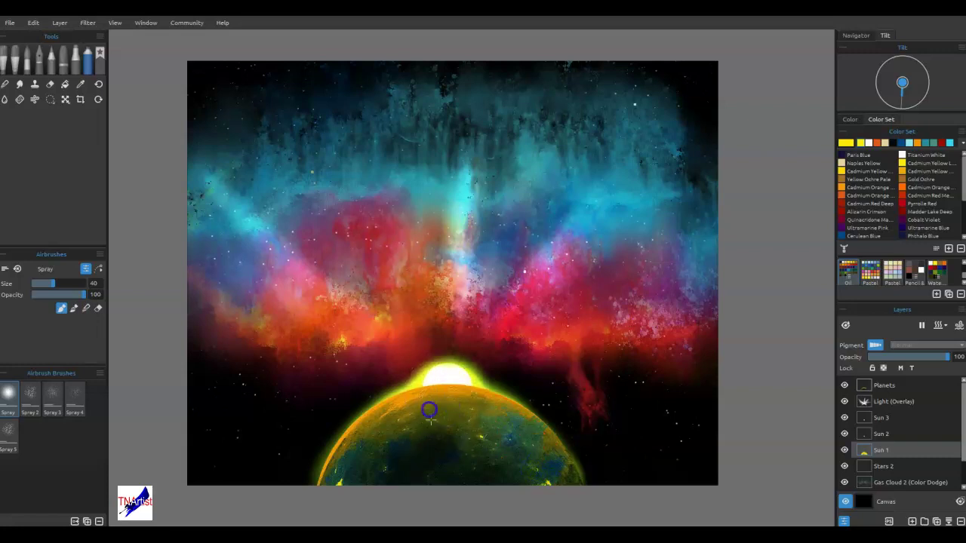
Airbrush orange around the base of the sun and along the planet's crest on the Sun 2 layer
{"action": "left_click", "coordinate": [881, 435]}
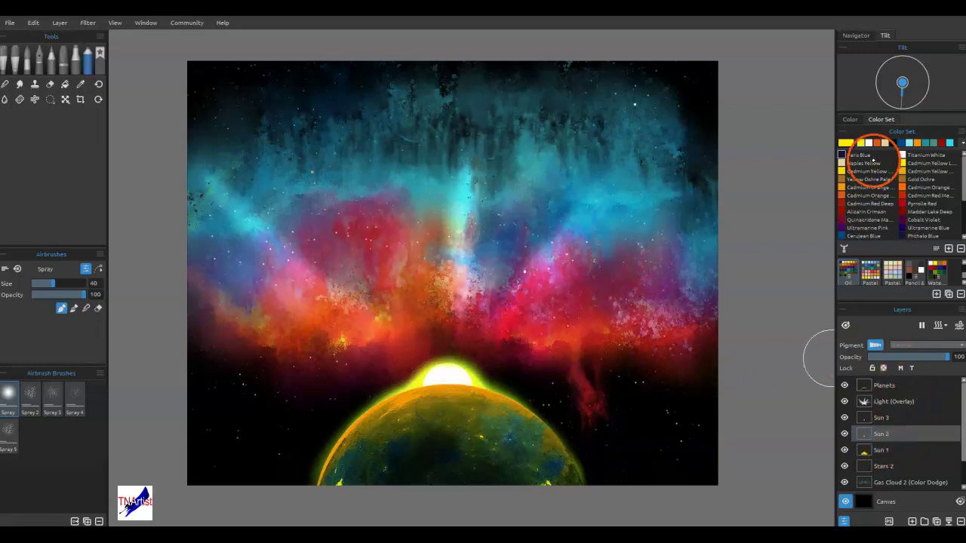
{"action": "left_click", "coordinate": [918, 143]}
{"action": "left_click_drag", "start_coordinate": [448, 405], "coordinate": [446, 386]}
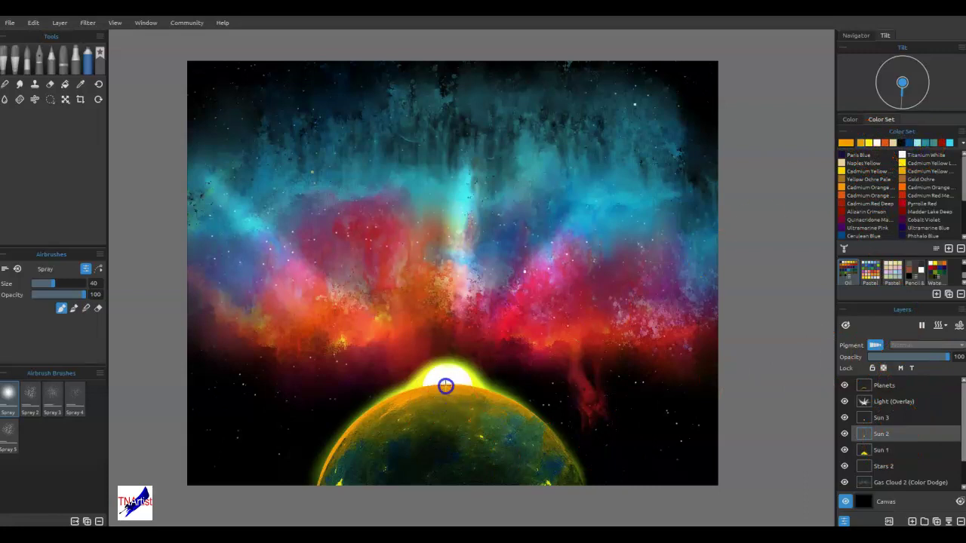
{"action": "mouse_move", "coordinate": [386, 428]}
{"action": "left_mouse_down"}
{"action": "mouse_move", "coordinate": [418, 402]}
{"action": "mouse_move", "coordinate": [386, 417]}
{"action": "mouse_move", "coordinate": [364, 446]}
{"action": "mouse_move", "coordinate": [454, 402]}
{"action": "mouse_move", "coordinate": [480, 420]}
{"action": "mouse_move", "coordinate": [462, 389]}
{"action": "mouse_move", "coordinate": [495, 436]}
{"action": "mouse_move", "coordinate": [462, 392]}
{"action": "mouse_move", "coordinate": [498, 426]}
{"action": "mouse_move", "coordinate": [481, 412]}
{"action": "mouse_move", "coordinate": [496, 435]}
{"action": "mouse_move", "coordinate": [434, 400]}
{"action": "mouse_move", "coordinate": [503, 481]}
{"action": "mouse_move", "coordinate": [412, 447]}
{"action": "mouse_move", "coordinate": [459, 431]}
{"action": "left_mouse_up"}
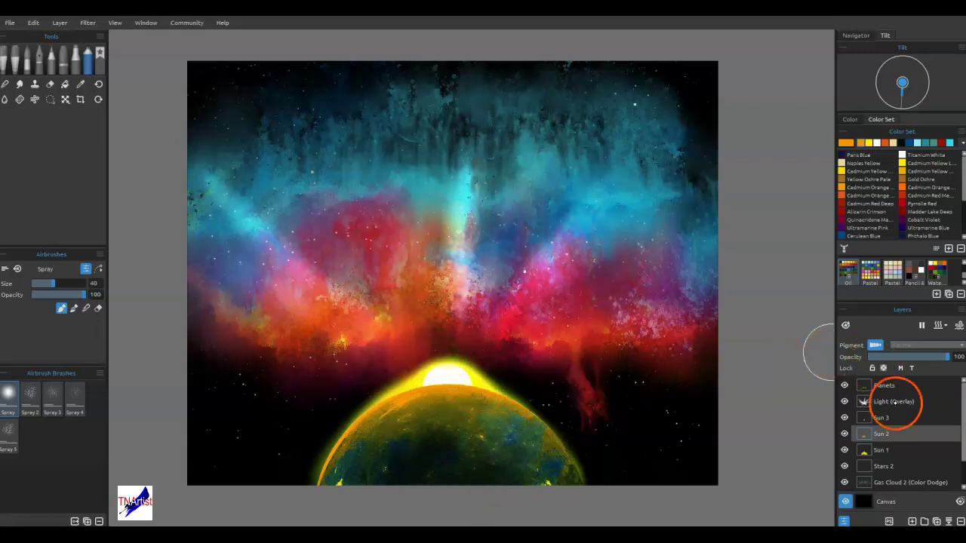
Airbrush white at size 20 from the sun's base along the planet's crest on the Sun 3 and Sun 2 layers, undoing one stroke
{"action": "left_click", "coordinate": [900, 421]}
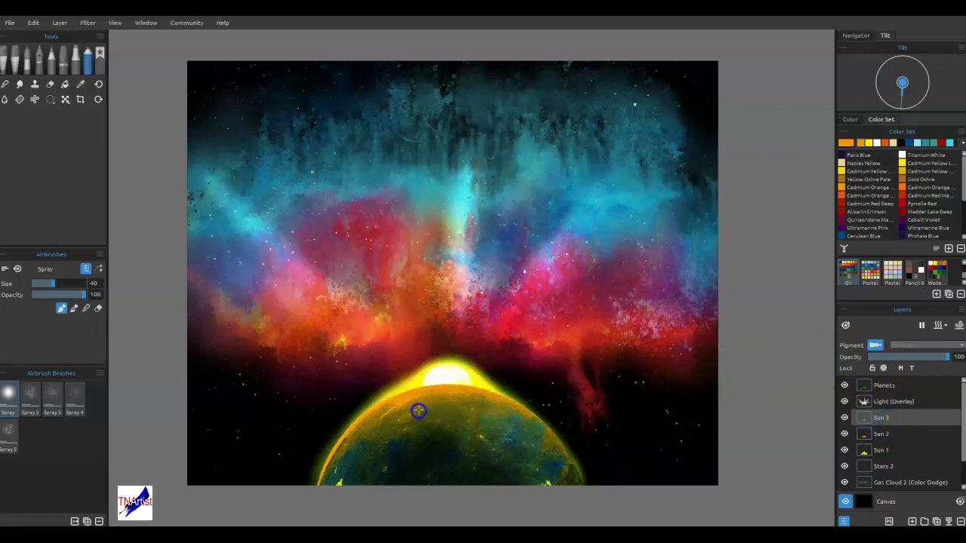
{"action": "left_click", "coordinate": [876, 142]}
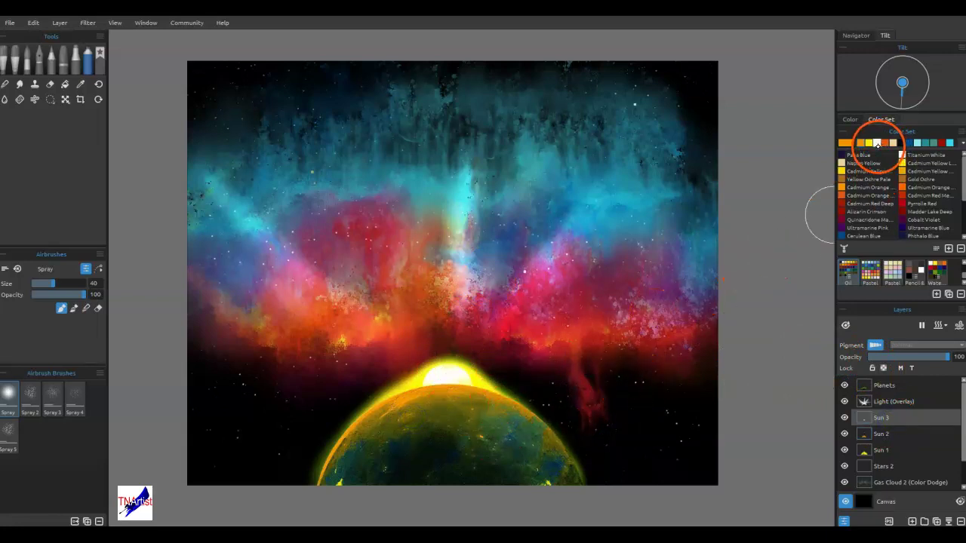
{"action": "key", "text": "["}
{"action": "left_click", "coordinate": [444, 388]}
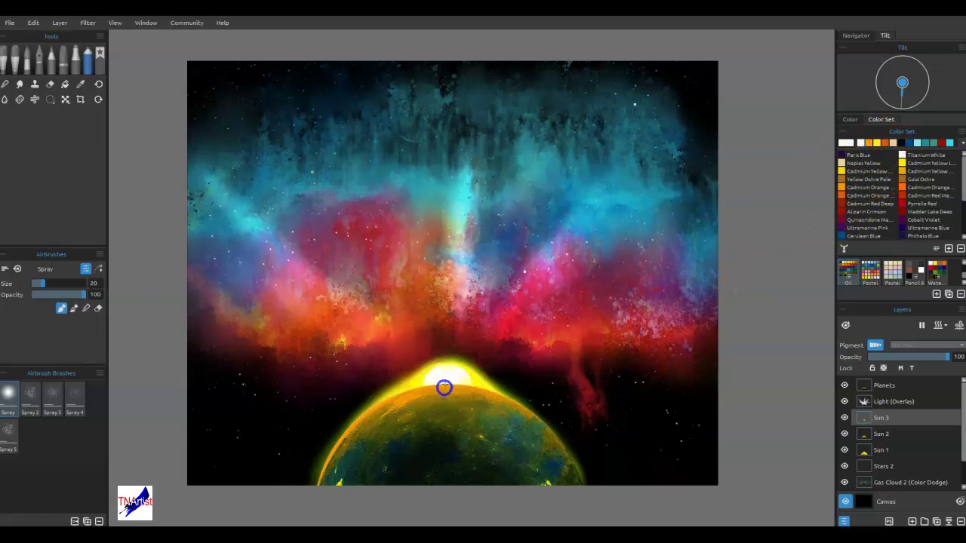
{"action": "mouse_move", "coordinate": [426, 392]}
{"action": "left_mouse_down"}
{"action": "mouse_move", "coordinate": [467, 384]}
{"action": "mouse_move", "coordinate": [576, 419]}
{"action": "mouse_move", "coordinate": [395, 443]}
{"action": "mouse_move", "coordinate": [365, 425]}
{"action": "mouse_move", "coordinate": [359, 444]}
{"action": "left_mouse_up"}
{"action": "key", "text": "ctrl+z"}
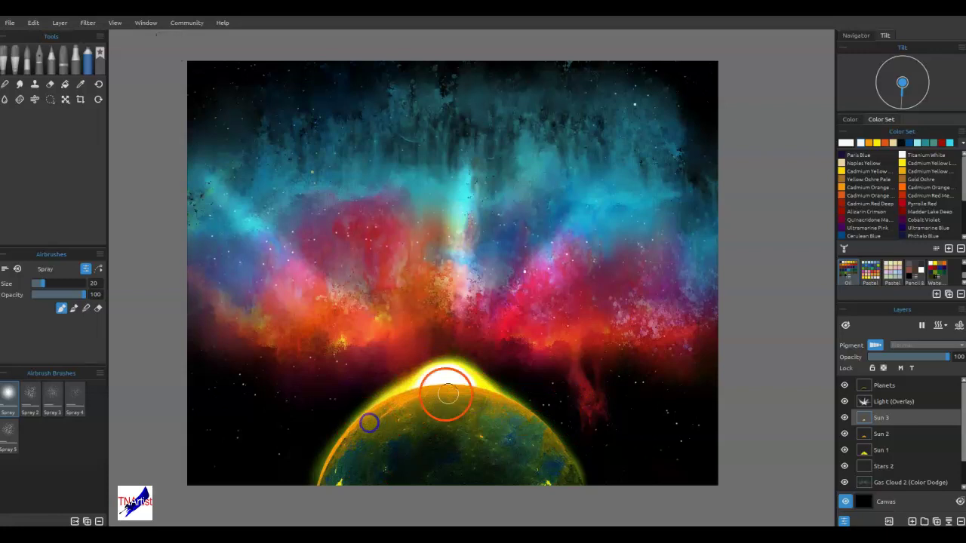
{"action": "left_click", "coordinate": [882, 434]}
{"action": "left_click_drag", "start_coordinate": [395, 400], "coordinate": [472, 398]}
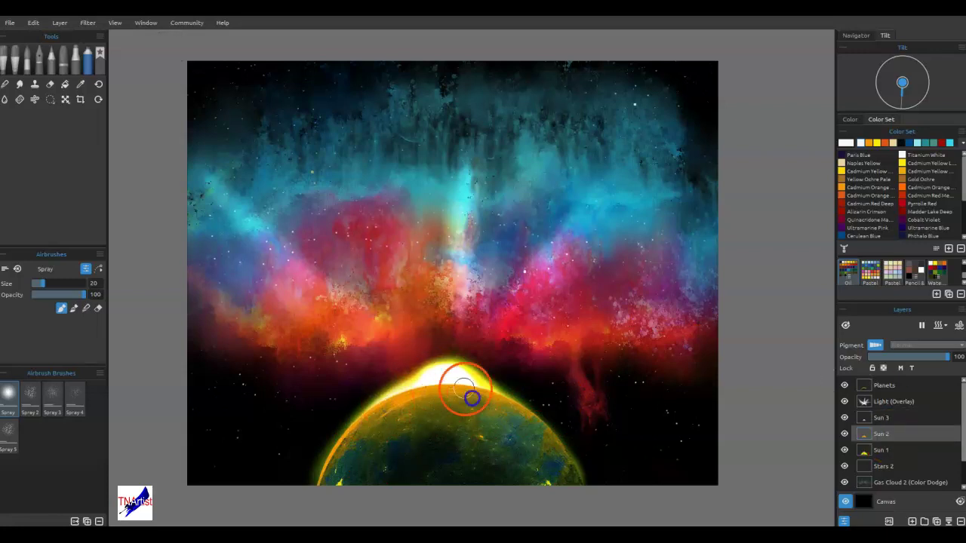
Add a new layer above Light (Overlay), turn on its pigment mode, and airbrush white along the planet's crest
{"action": "left_click", "coordinate": [860, 402]}
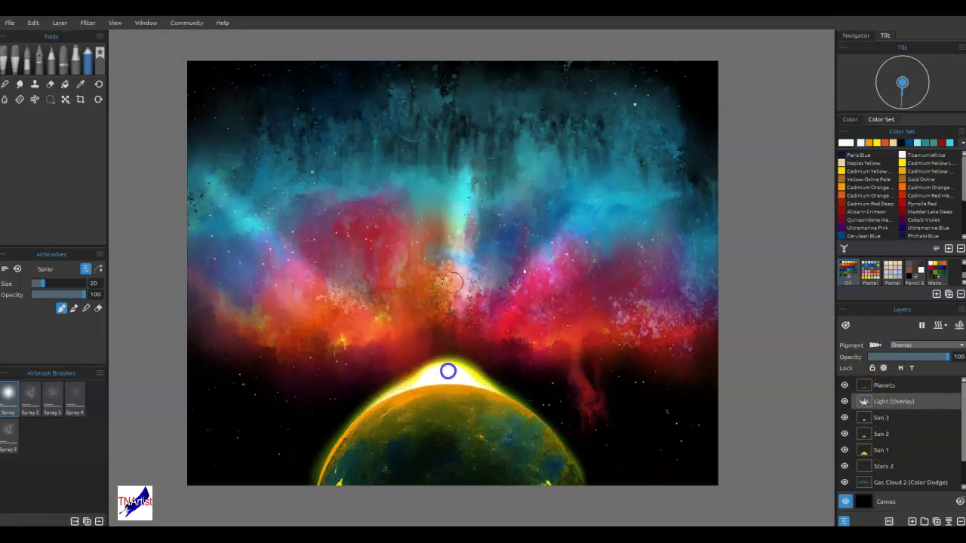
{"action": "left_click", "coordinate": [936, 522]}
{"action": "key", "text": "ctrl+z"}
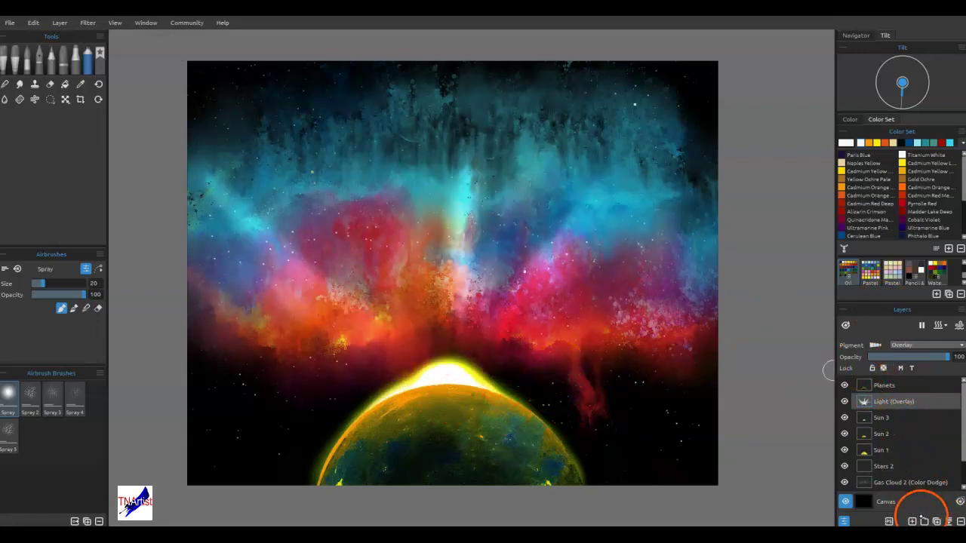
{"action": "left_click", "coordinate": [912, 522]}
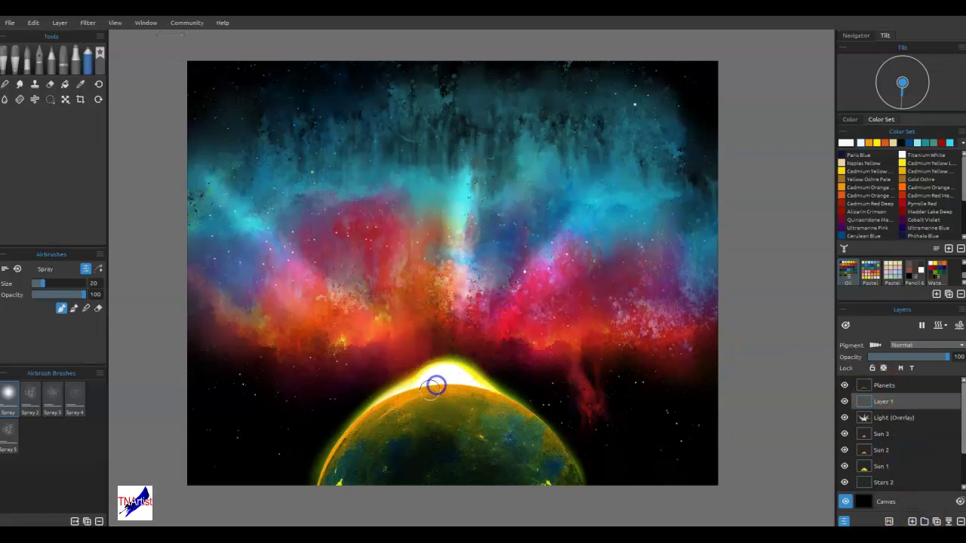
{"action": "left_click_drag", "start_coordinate": [400, 424], "coordinate": [436, 404]}
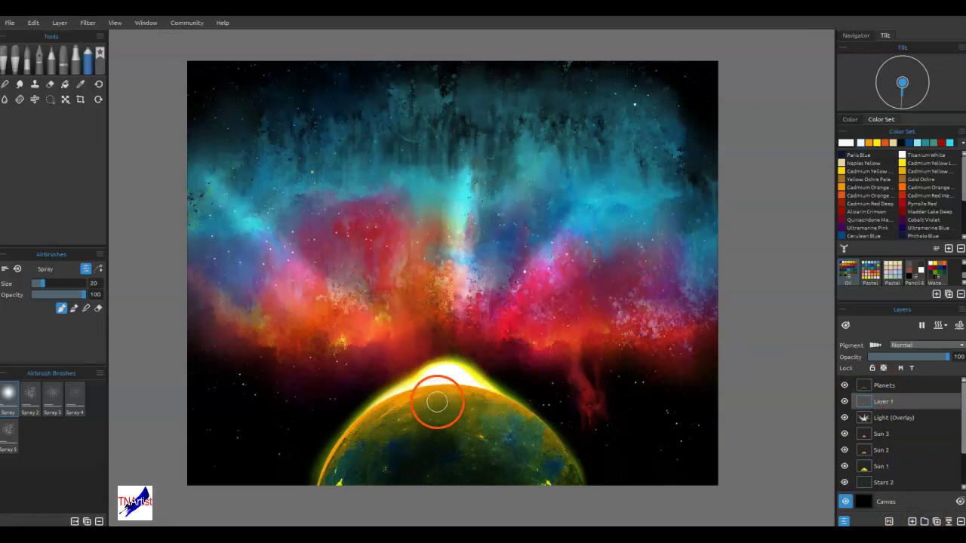
{"action": "left_click", "coordinate": [875, 345]}
{"action": "left_click_drag", "start_coordinate": [393, 418], "coordinate": [439, 384]}
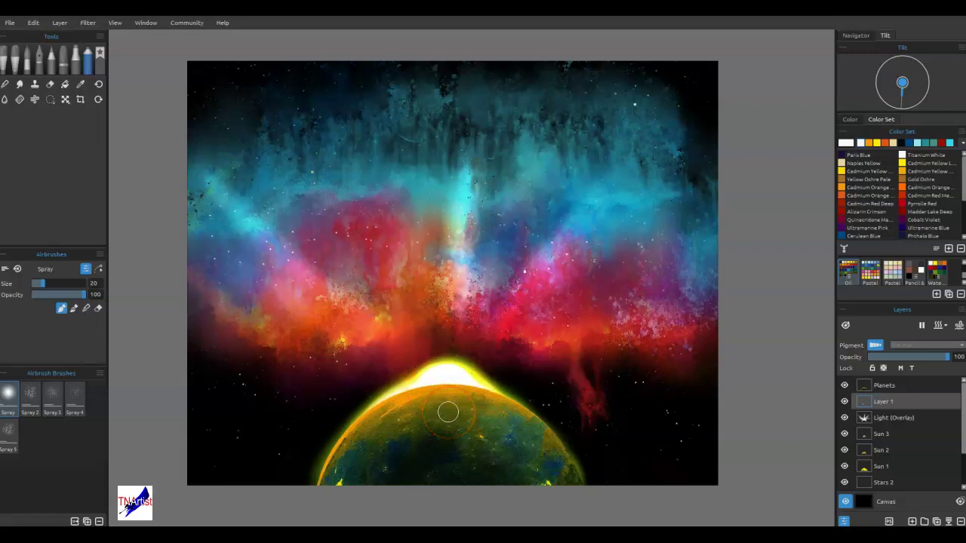
Move Layer 1 above the Planets layer and airbrush white over the base of the sun and the planet's upper rim
{"action": "left_click", "coordinate": [884, 395]}
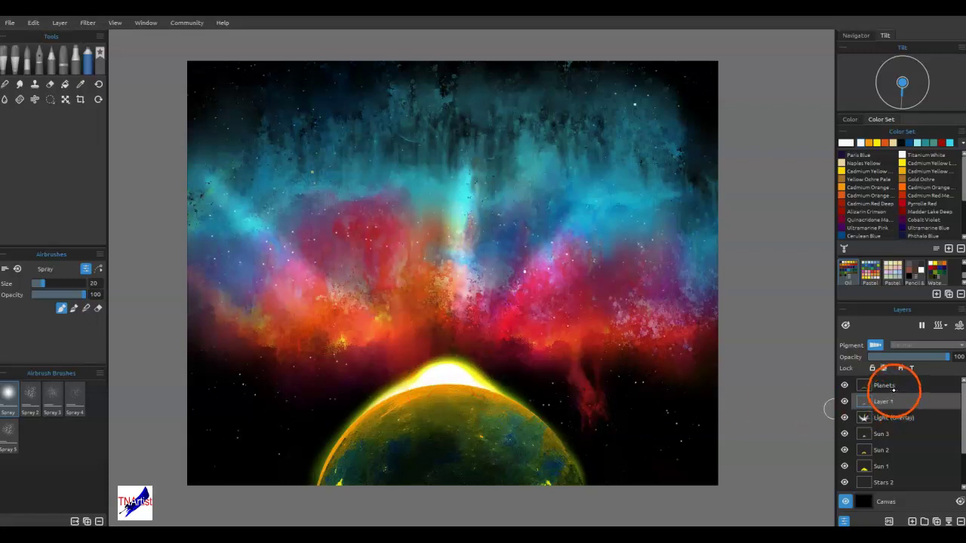
{"action": "left_click", "coordinate": [894, 389]}
{"action": "left_click", "coordinate": [893, 404]}
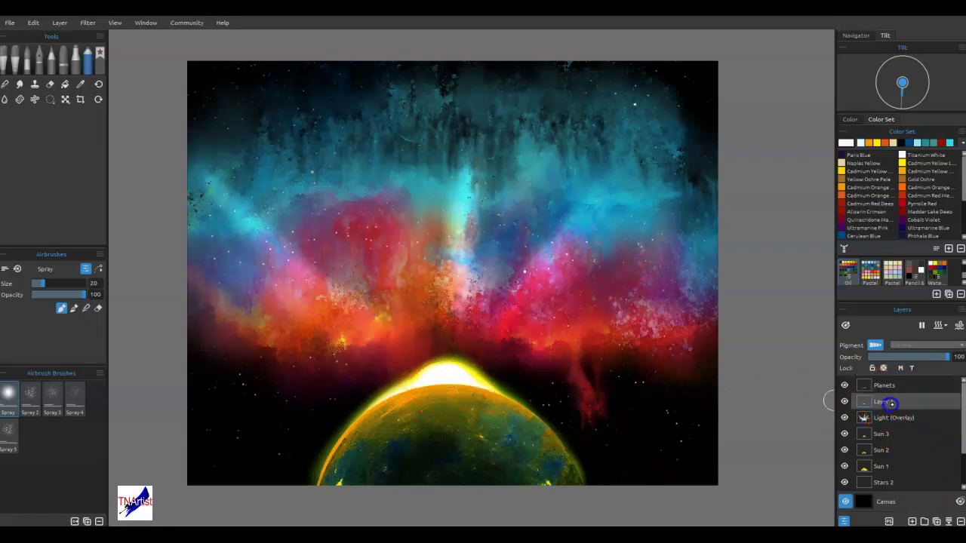
{"action": "double_click", "coordinate": [916, 404]}
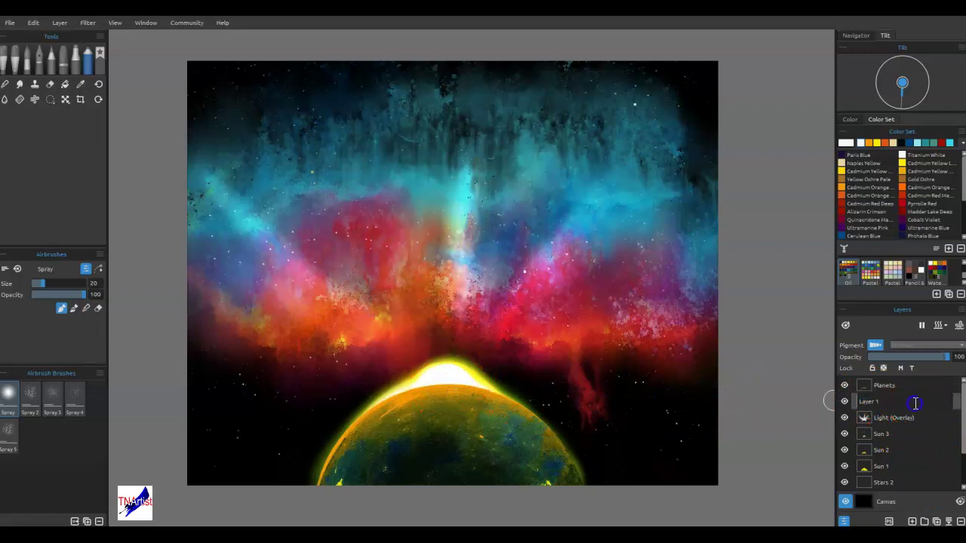
{"action": "left_click_drag", "start_coordinate": [921, 412], "coordinate": [920, 382]}
{"action": "left_click", "coordinate": [790, 408]}
{"action": "left_click", "coordinate": [425, 386]}
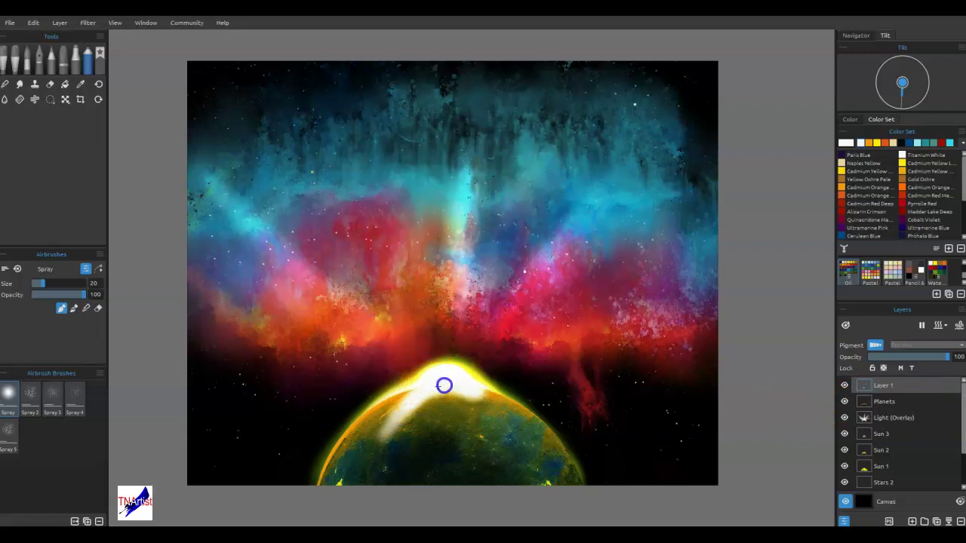
Blend the white highlight into the planet's crest with the Soft blender at size 25, and soften the Planets layer's crest with the Round Soft eraser
{"action": "key", "text": "e"}
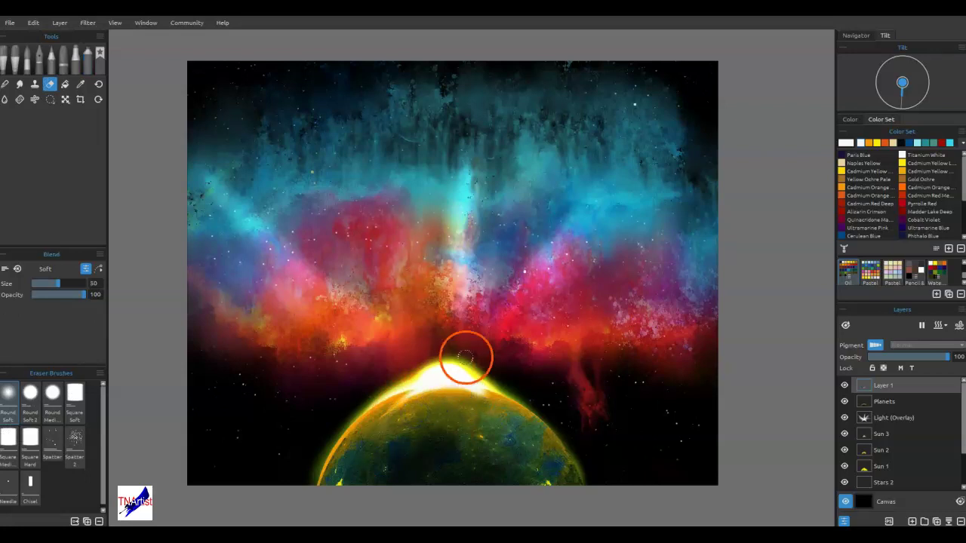
{"action": "key", "text": "n"}
{"action": "key", "text": "bracketleft"}
{"action": "key", "text": "bracketleft"}
{"action": "key", "text": "bracketleft"}
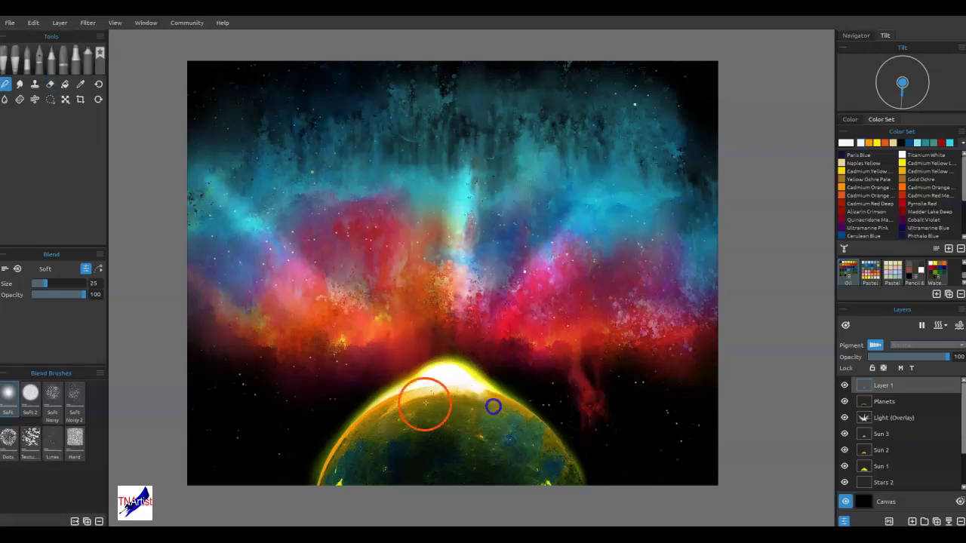
{"action": "left_click", "coordinate": [892, 406]}
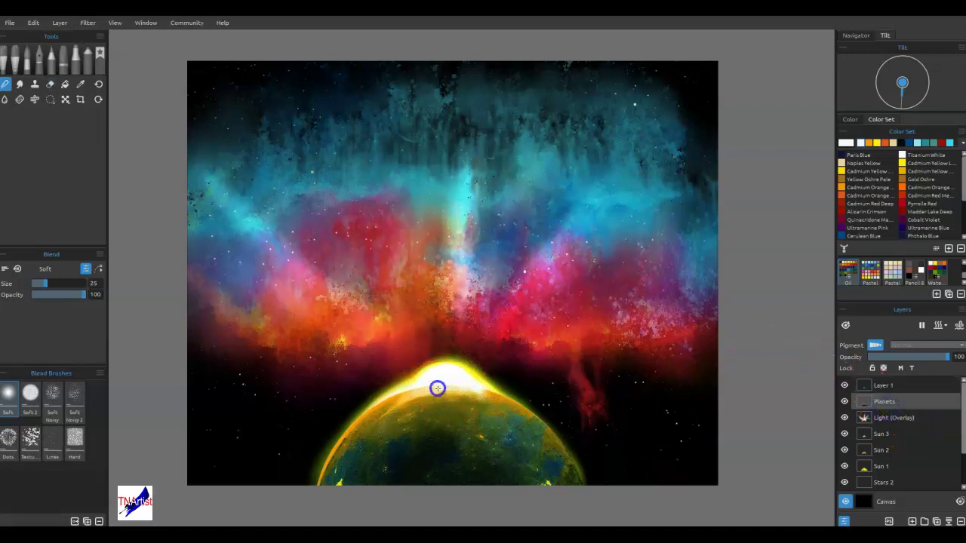
{"action": "key", "text": "e"}
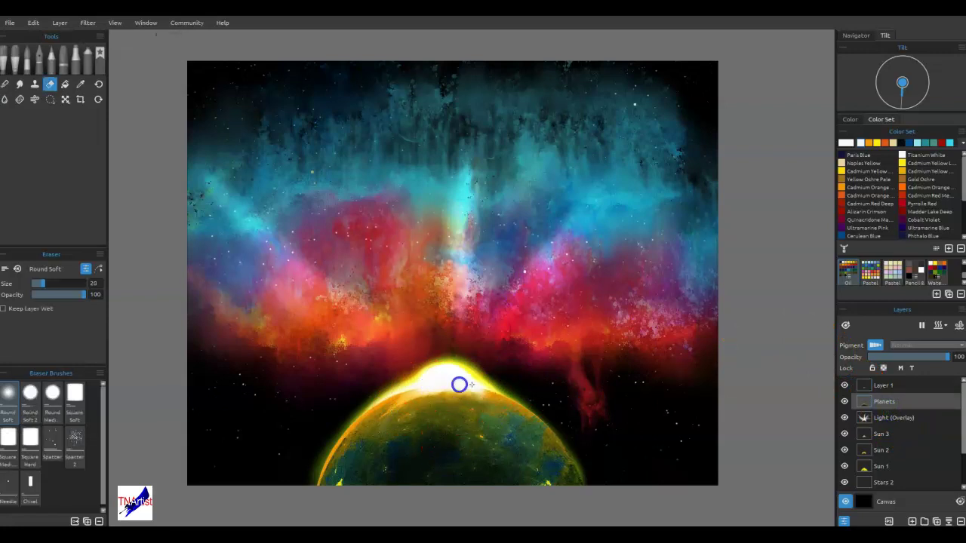
Airbrush white light rays fanning out from the sun on Layer 1 and blend them with the Soft blender at size 25
{"action": "left_click", "coordinate": [883, 385]}
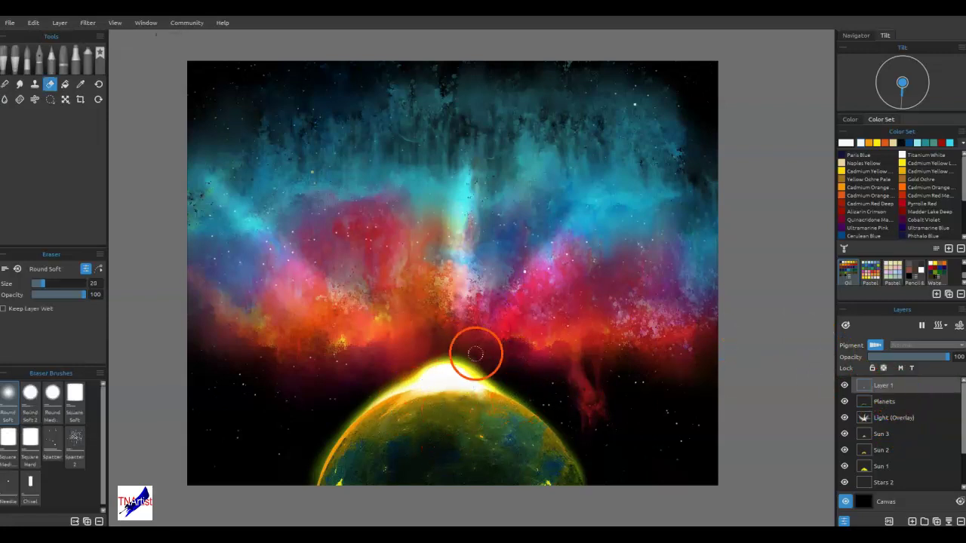
{"action": "left_click", "coordinate": [86, 60]}
{"action": "mouse_move", "coordinate": [454, 373]}
{"action": "left_mouse_down"}
{"action": "mouse_move", "coordinate": [421, 385]}
{"action": "mouse_move", "coordinate": [364, 305]}
{"action": "mouse_move", "coordinate": [424, 376]}
{"action": "mouse_move", "coordinate": [332, 391]}
{"action": "mouse_move", "coordinate": [495, 368]}
{"action": "mouse_move", "coordinate": [539, 384]}
{"action": "left_mouse_up"}
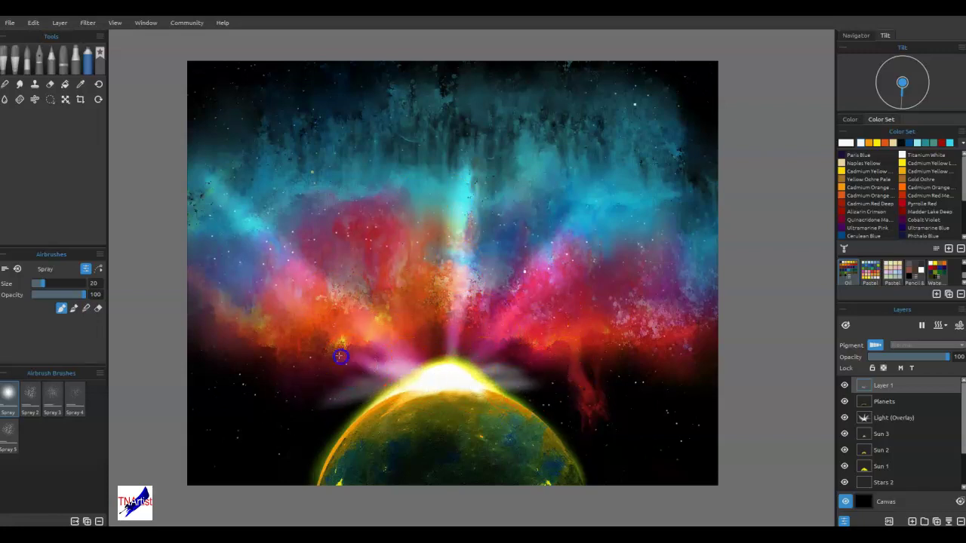
{"action": "key", "text": "n"}
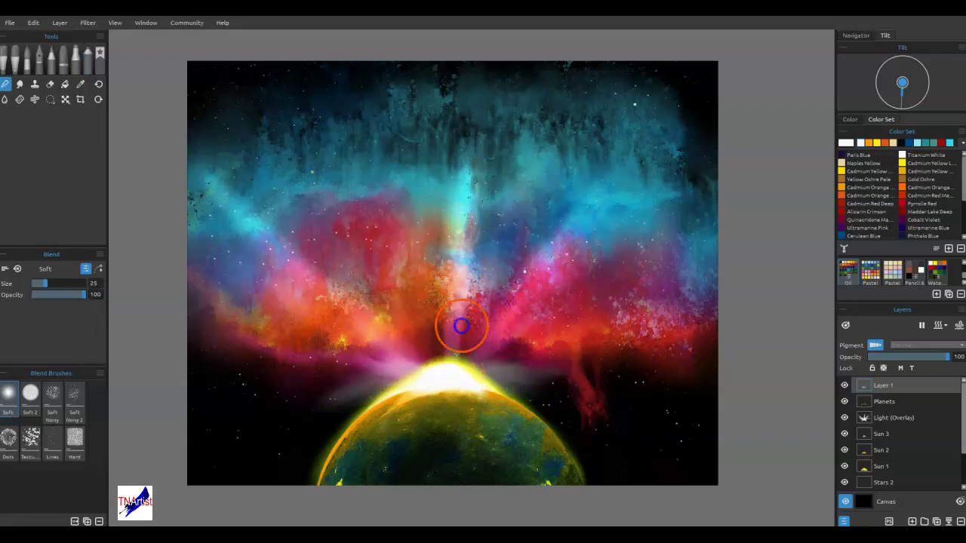
{"action": "mouse_move", "coordinate": [592, 429]}
{"action": "left_mouse_down"}
{"action": "mouse_move", "coordinate": [565, 375]}
{"action": "mouse_move", "coordinate": [556, 389]}
{"action": "left_mouse_up"}
Airbrush more white rays at size 20 out to both sides of the sun, upward, and down over the planet's surface
{"action": "key", "text": "b"}
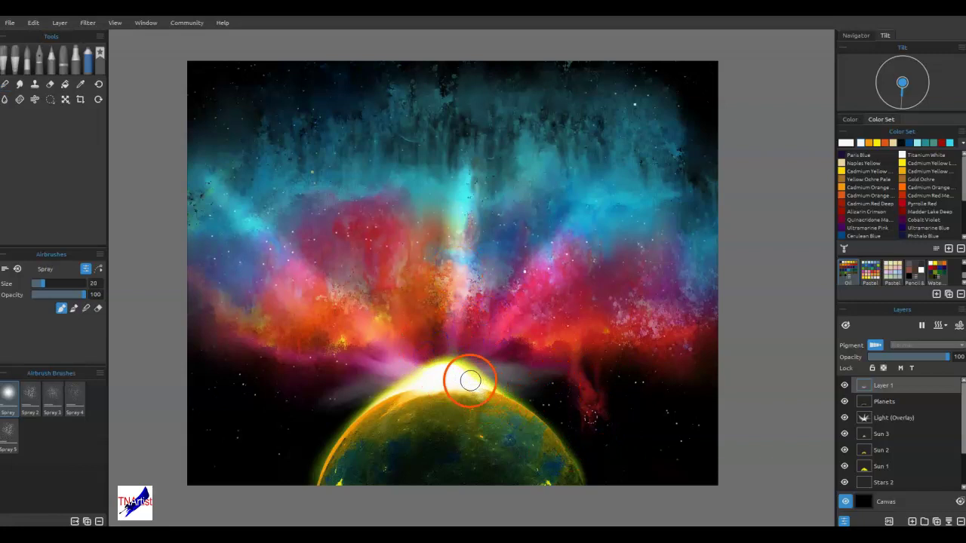
{"action": "left_click", "coordinate": [466, 383]}
{"action": "left_click_drag", "start_coordinate": [466, 387], "coordinate": [589, 388]}
{"action": "mouse_move", "coordinate": [436, 388]}
{"action": "left_mouse_down"}
{"action": "mouse_move", "coordinate": [326, 389]}
{"action": "mouse_move", "coordinate": [413, 399]}
{"action": "mouse_move", "coordinate": [333, 418]}
{"action": "mouse_move", "coordinate": [391, 399]}
{"action": "left_mouse_up"}
{"action": "mouse_move", "coordinate": [485, 393]}
{"action": "left_mouse_down"}
{"action": "mouse_move", "coordinate": [528, 402]}
{"action": "mouse_move", "coordinate": [492, 390]}
{"action": "mouse_move", "coordinate": [553, 407]}
{"action": "left_mouse_up"}
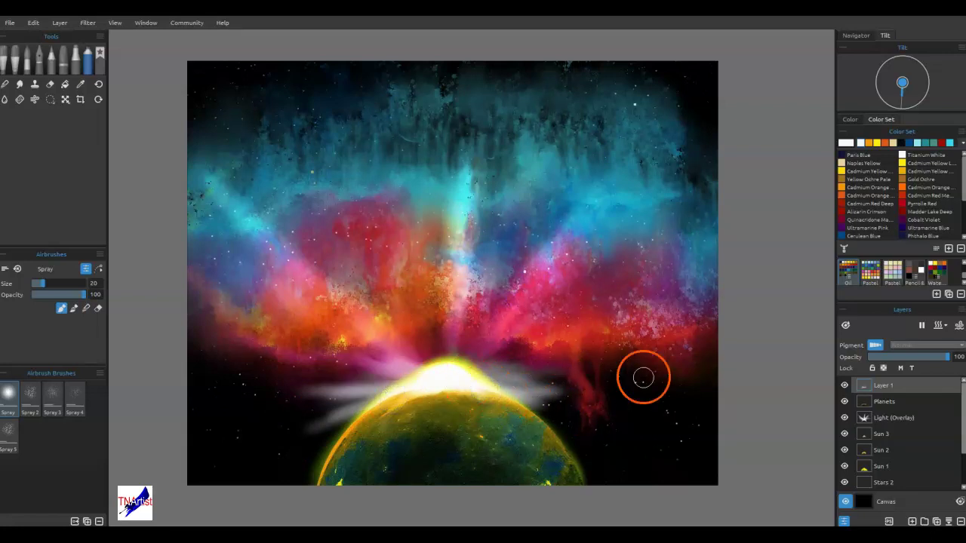
{"action": "left_click_drag", "start_coordinate": [428, 394], "coordinate": [393, 437]}
{"action": "mouse_move", "coordinate": [436, 388]}
{"action": "left_mouse_down"}
{"action": "mouse_move", "coordinate": [396, 479]}
{"action": "mouse_move", "coordinate": [463, 390]}
{"action": "mouse_move", "coordinate": [499, 427]}
{"action": "mouse_move", "coordinate": [470, 388]}
{"action": "mouse_move", "coordinate": [431, 376]}
{"action": "mouse_move", "coordinate": [470, 373]}
{"action": "left_mouse_up"}
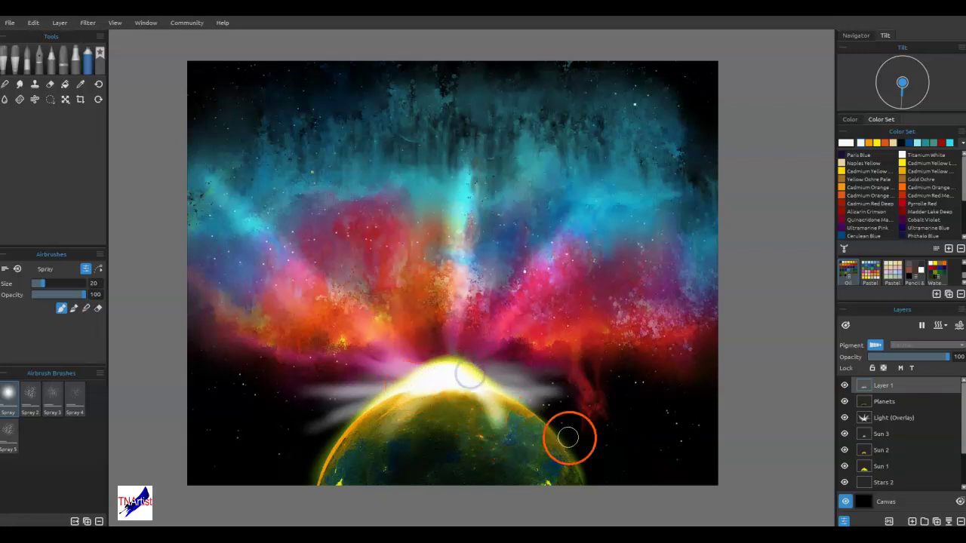
{"action": "mouse_move", "coordinate": [615, 461]}
{"action": "left_mouse_down"}
{"action": "mouse_move", "coordinate": [458, 367]}
{"action": "mouse_move", "coordinate": [450, 378]}
{"action": "mouse_move", "coordinate": [410, 371]}
{"action": "mouse_move", "coordinate": [429, 378]}
{"action": "left_mouse_up"}
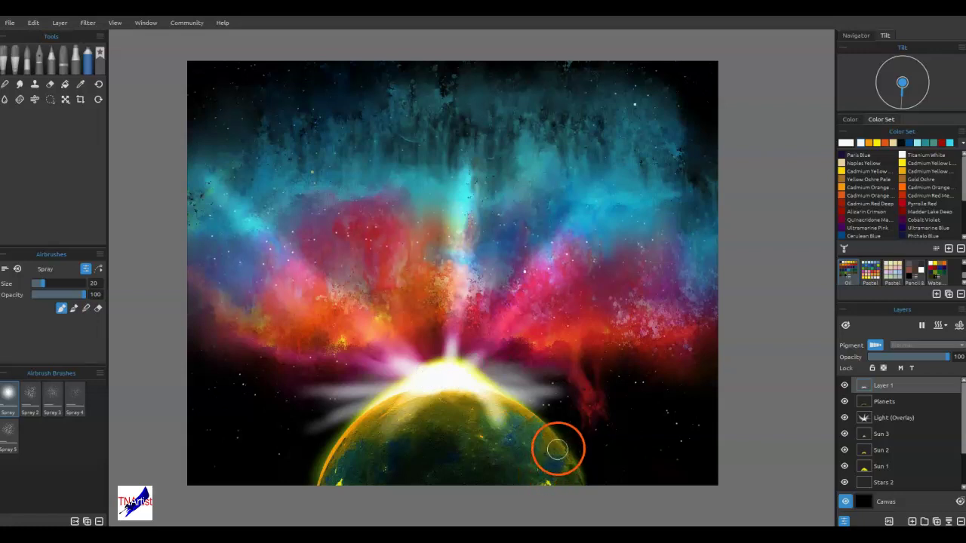
Soften the white rays on both sides of and above the sun with the Soft blender at size 25
{"action": "key", "text": "b"}
{"action": "left_click_drag", "start_coordinate": [471, 387], "coordinate": [573, 423]}
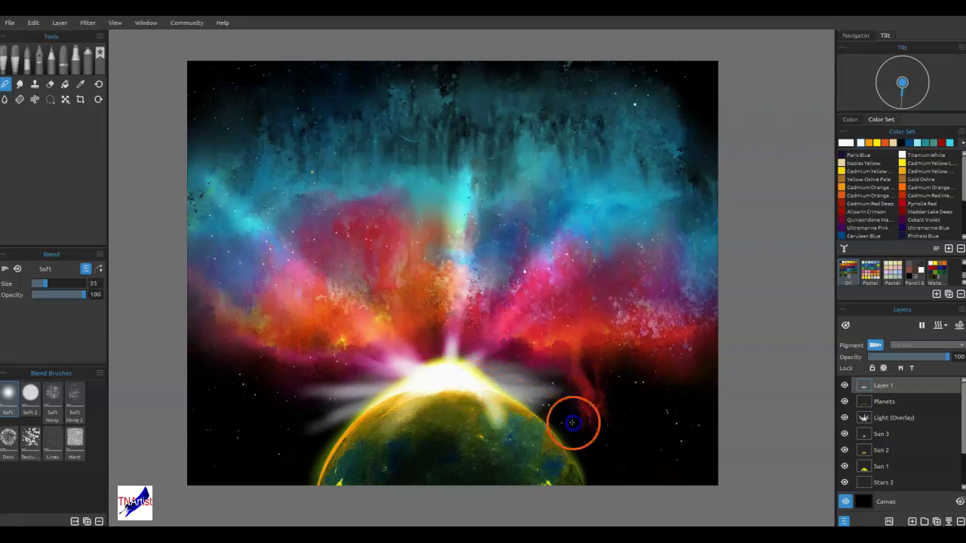
{"action": "left_click_drag", "start_coordinate": [485, 376], "coordinate": [487, 387]}
{"action": "mouse_move", "coordinate": [409, 373]}
{"action": "left_mouse_down"}
{"action": "mouse_move", "coordinate": [399, 364]}
{"action": "mouse_move", "coordinate": [340, 401]}
{"action": "mouse_move", "coordinate": [401, 382]}
{"action": "mouse_move", "coordinate": [342, 389]}
{"action": "mouse_move", "coordinate": [363, 408]}
{"action": "mouse_move", "coordinate": [331, 431]}
{"action": "left_mouse_up"}
{"action": "mouse_move", "coordinate": [399, 405]}
{"action": "left_mouse_down"}
{"action": "mouse_move", "coordinate": [300, 377]}
{"action": "mouse_move", "coordinate": [478, 383]}
{"action": "mouse_move", "coordinate": [459, 379]}
{"action": "mouse_move", "coordinate": [597, 343]}
{"action": "mouse_move", "coordinate": [446, 376]}
{"action": "mouse_move", "coordinate": [441, 337]}
{"action": "mouse_move", "coordinate": [436, 353]}
{"action": "mouse_move", "coordinate": [449, 371]}
{"action": "mouse_move", "coordinate": [461, 319]}
{"action": "mouse_move", "coordinate": [462, 363]}
{"action": "mouse_move", "coordinate": [478, 345]}
{"action": "mouse_move", "coordinate": [477, 366]}
{"action": "mouse_move", "coordinate": [615, 344]}
{"action": "mouse_move", "coordinate": [721, 394]}
{"action": "mouse_move", "coordinate": [636, 415]}
{"action": "mouse_move", "coordinate": [388, 353]}
{"action": "mouse_move", "coordinate": [426, 368]}
{"action": "mouse_move", "coordinate": [407, 371]}
{"action": "mouse_move", "coordinate": [376, 352]}
{"action": "mouse_move", "coordinate": [406, 381]}
{"action": "mouse_move", "coordinate": [426, 375]}
{"action": "mouse_move", "coordinate": [394, 327]}
{"action": "mouse_move", "coordinate": [415, 352]}
{"action": "mouse_move", "coordinate": [425, 327]}
{"action": "left_mouse_up"}
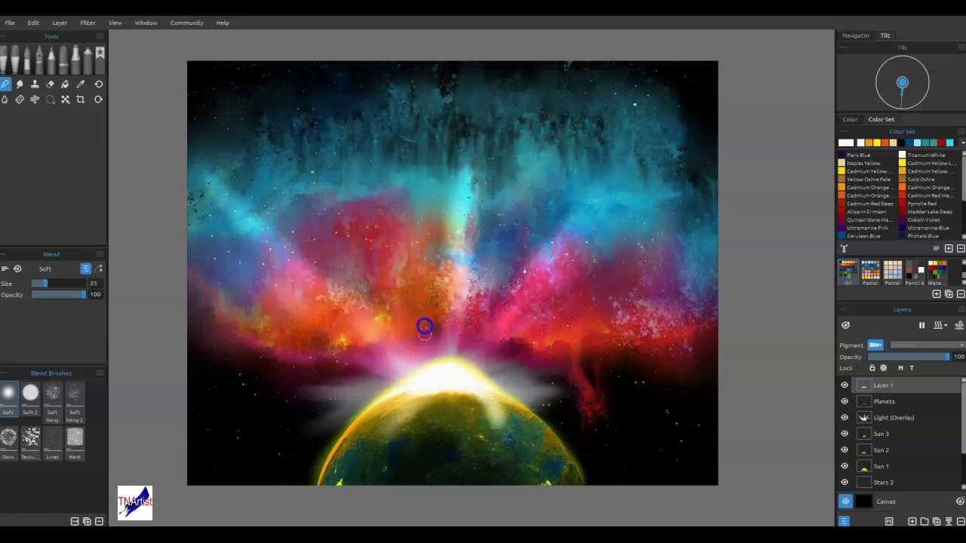
Blend the white rays around the sun and over the planet's crest on Layer 1 with the Soft blender at size 70
{"action": "key", "text": "]"}
{"action": "key", "text": "]"}
{"action": "key", "text": "]"}
{"action": "key", "text": "]"}
{"action": "key", "text": "]"}
{"action": "key", "text": "]"}
{"action": "key", "text": "]"}
{"action": "key", "text": "]"}
{"action": "key", "text": "]"}
{"action": "mouse_move", "coordinate": [403, 359]}
{"action": "left_mouse_down"}
{"action": "mouse_move", "coordinate": [446, 388]}
{"action": "mouse_move", "coordinate": [460, 378]}
{"action": "mouse_move", "coordinate": [468, 390]}
{"action": "mouse_move", "coordinate": [484, 388]}
{"action": "left_mouse_up"}
{"action": "left_click_drag", "start_coordinate": [529, 420], "coordinate": [571, 416]}
{"action": "left_click_drag", "start_coordinate": [419, 385], "coordinate": [411, 390]}
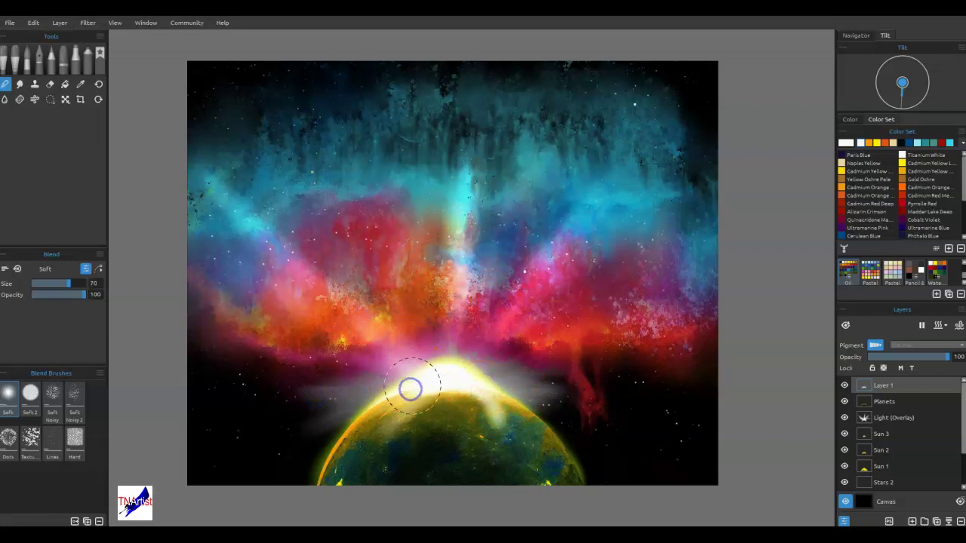
{"action": "mouse_move", "coordinate": [511, 409]}
{"action": "left_mouse_down"}
{"action": "mouse_move", "coordinate": [507, 390]}
{"action": "mouse_move", "coordinate": [459, 383]}
{"action": "left_mouse_up"}
{"action": "left_click_drag", "start_coordinate": [675, 410], "coordinate": [638, 424]}
{"action": "left_click_drag", "start_coordinate": [571, 416], "coordinate": [599, 394]}
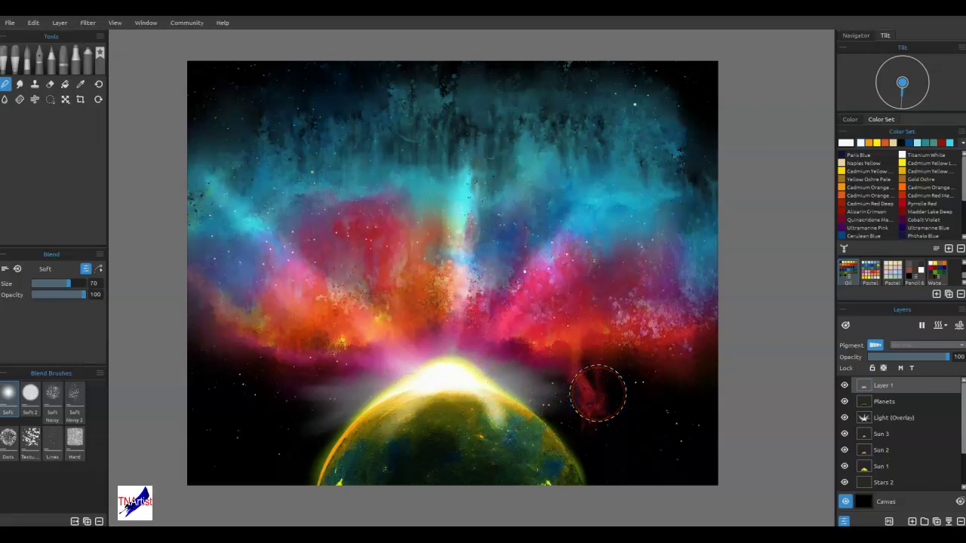
Add a new layer above Layer 1, then shrink the circle stencil, turn on its Border option and place it above the planet's right shoulder
{"action": "left_click", "coordinate": [885, 405]}
{"action": "left_click", "coordinate": [891, 392]}
{"action": "left_click", "coordinate": [912, 522]}
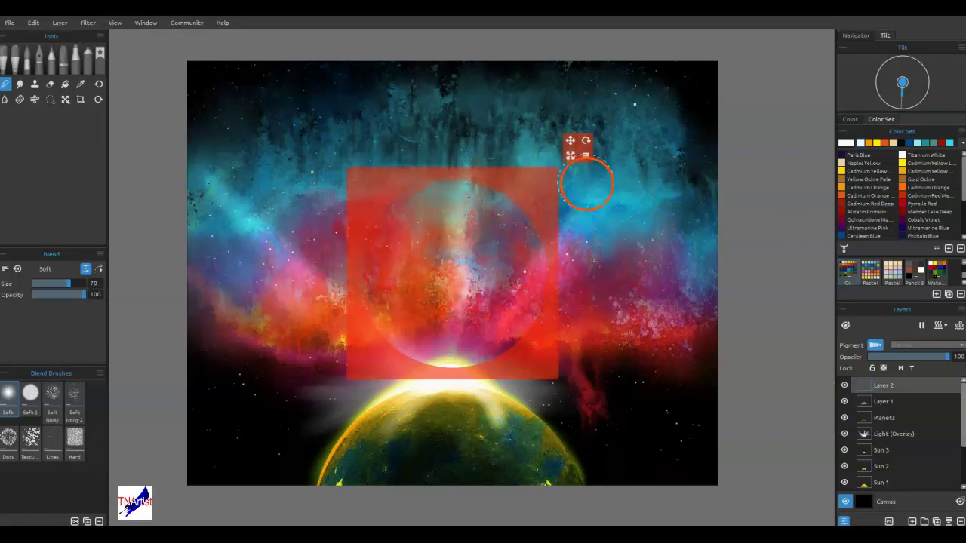
{"action": "left_click_drag", "start_coordinate": [574, 156], "coordinate": [538, 191]}
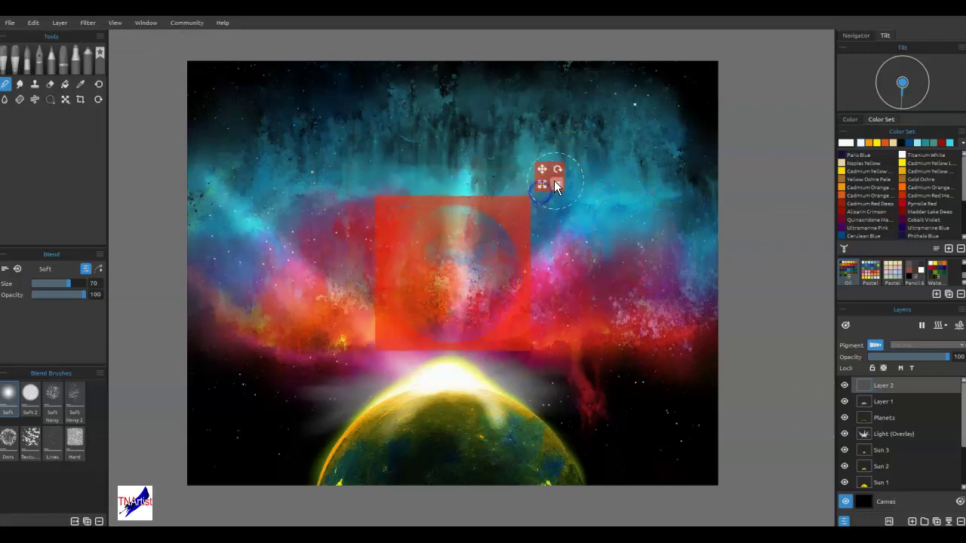
{"action": "left_click", "coordinate": [557, 185]}
{"action": "left_click", "coordinate": [582, 266]}
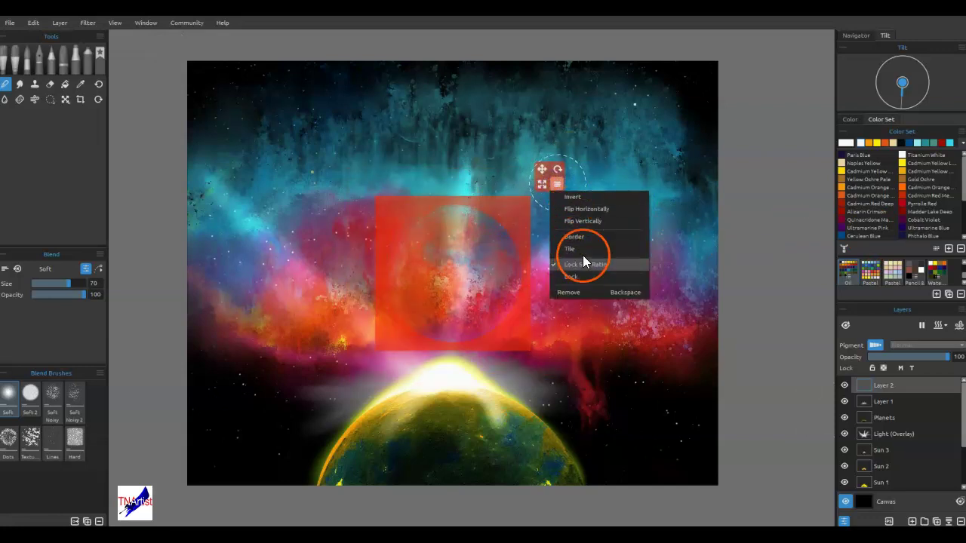
{"action": "left_click", "coordinate": [575, 238]}
{"action": "left_click_drag", "start_coordinate": [543, 185], "coordinate": [411, 249]}
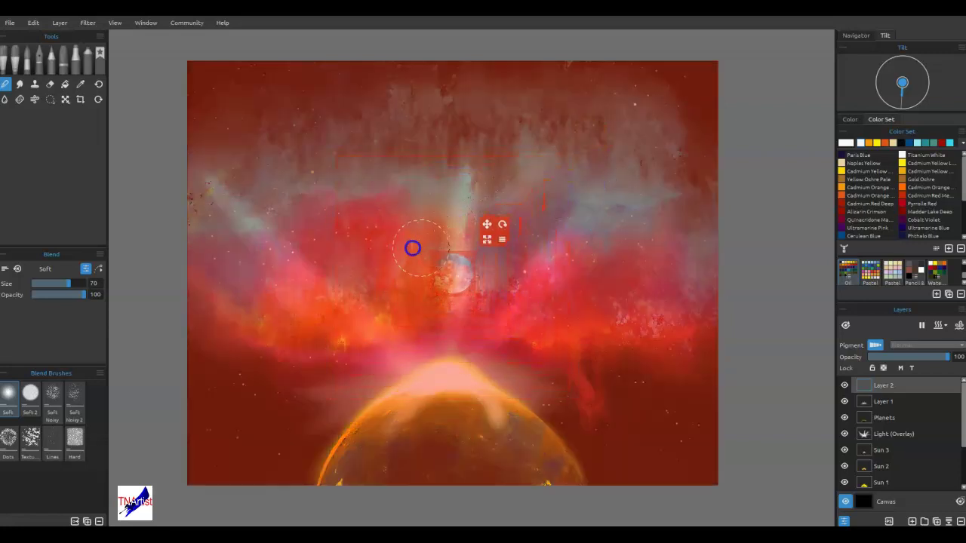
{"action": "left_click_drag", "start_coordinate": [487, 224], "coordinate": [594, 300]}
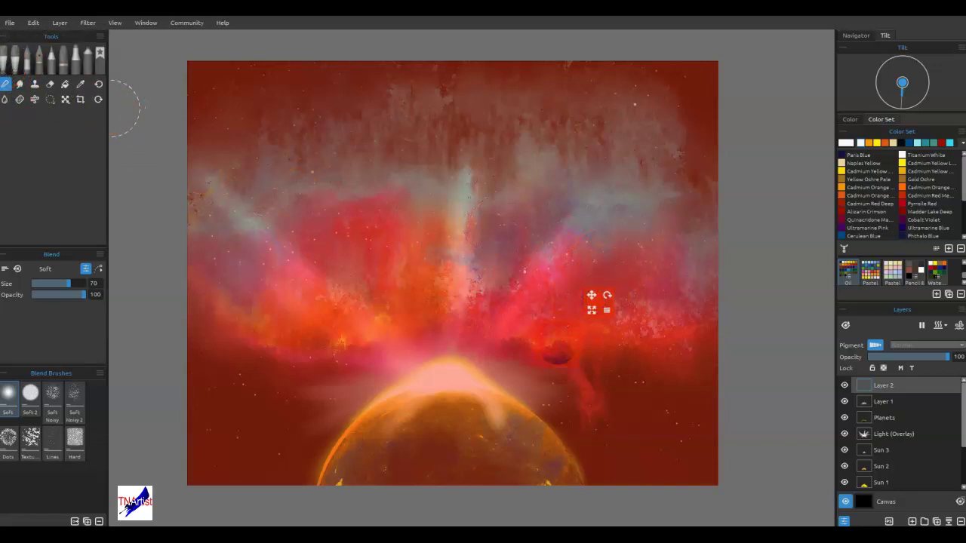
Fill the stencil's circle with black using the Grunge 2 oil brush at size 50
{"action": "left_click", "coordinate": [5, 62]}
{"action": "left_click", "coordinate": [906, 143]}
{"action": "left_click_drag", "start_coordinate": [582, 350], "coordinate": [552, 363]}
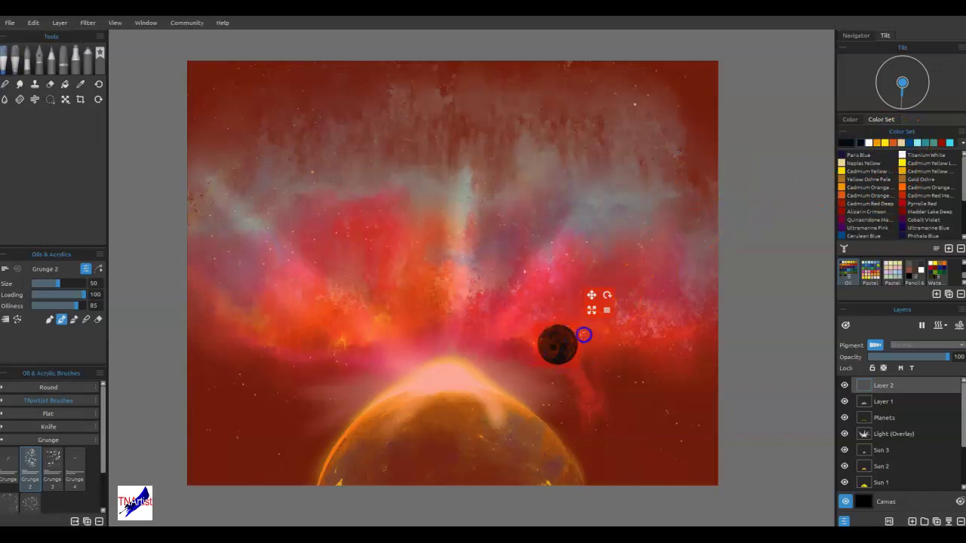
{"action": "left_click_drag", "start_coordinate": [591, 362], "coordinate": [561, 337]}
Shade the small planet with the Spray airbrush at size 20 in yellow, cyan and white, with its lit edge facing the sun, and dismiss the stencil
{"action": "left_click", "coordinate": [883, 144]}
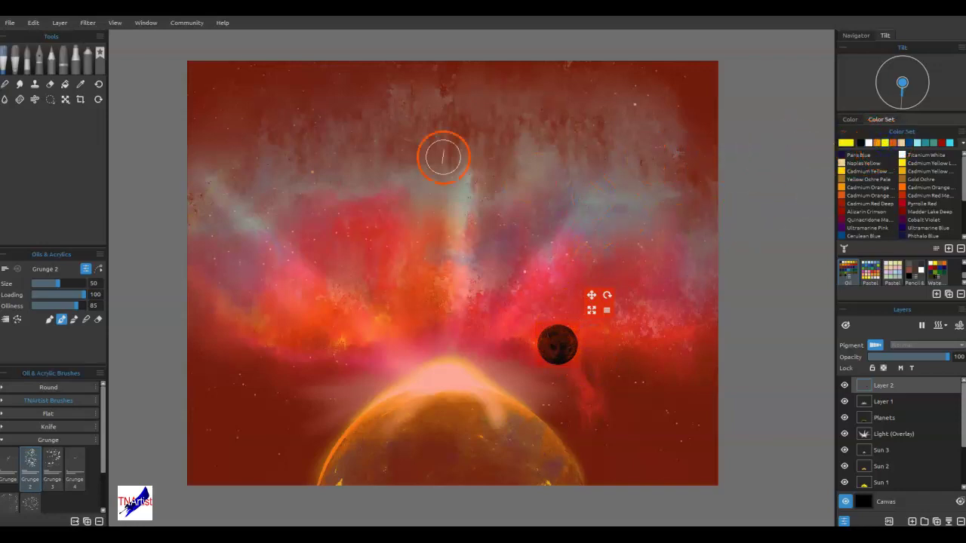
{"action": "left_click", "coordinate": [89, 64]}
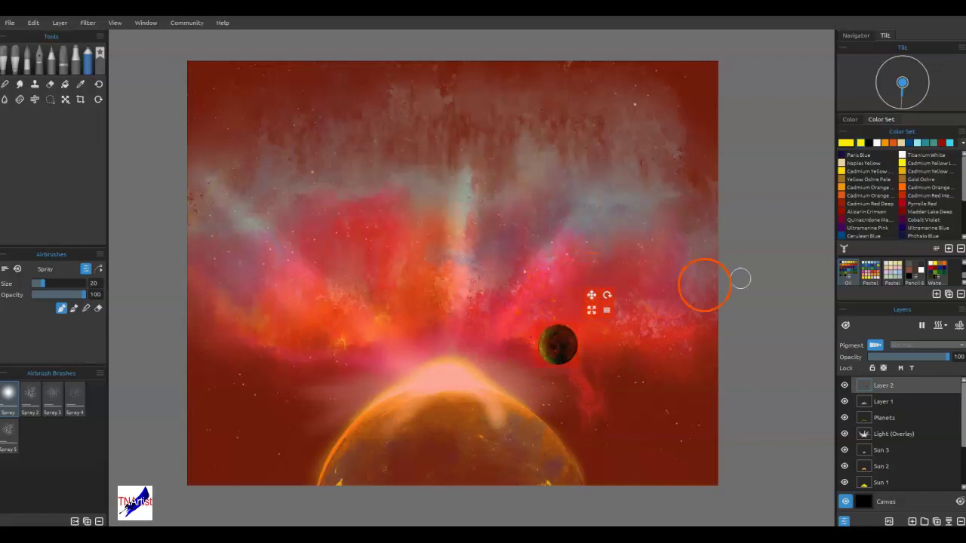
{"action": "left_click", "coordinate": [917, 144]}
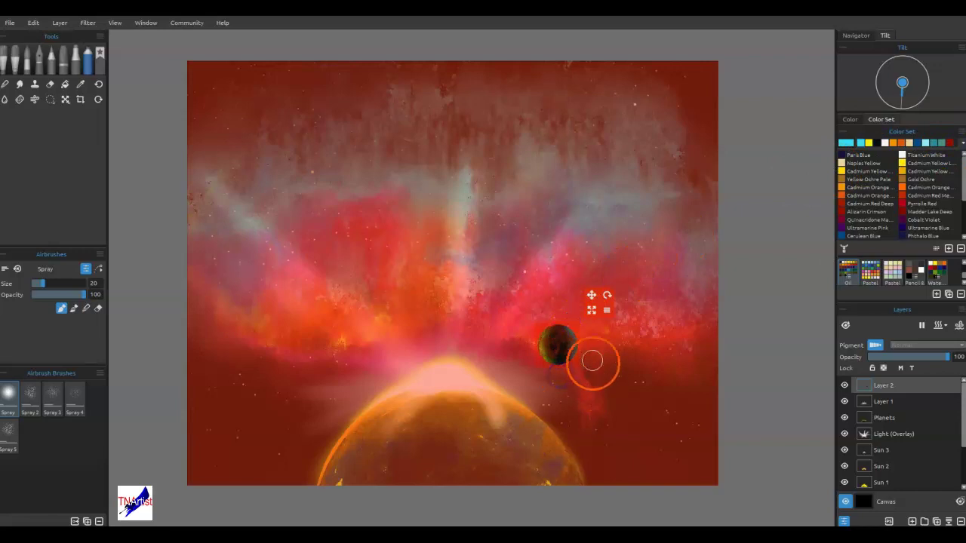
{"action": "left_click_drag", "start_coordinate": [574, 335], "coordinate": [560, 348]}
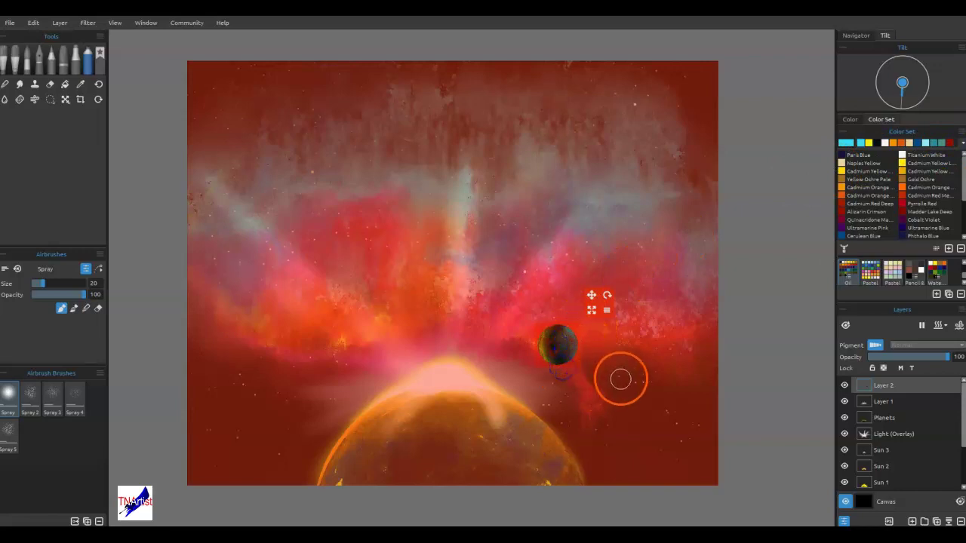
{"action": "left_click", "coordinate": [884, 143]}
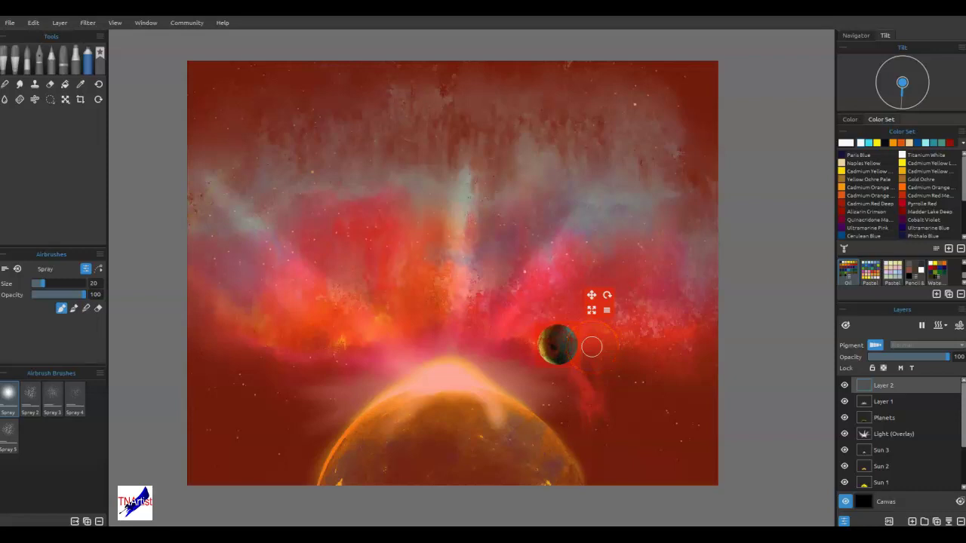
{"action": "key", "text": "ctrl+d"}
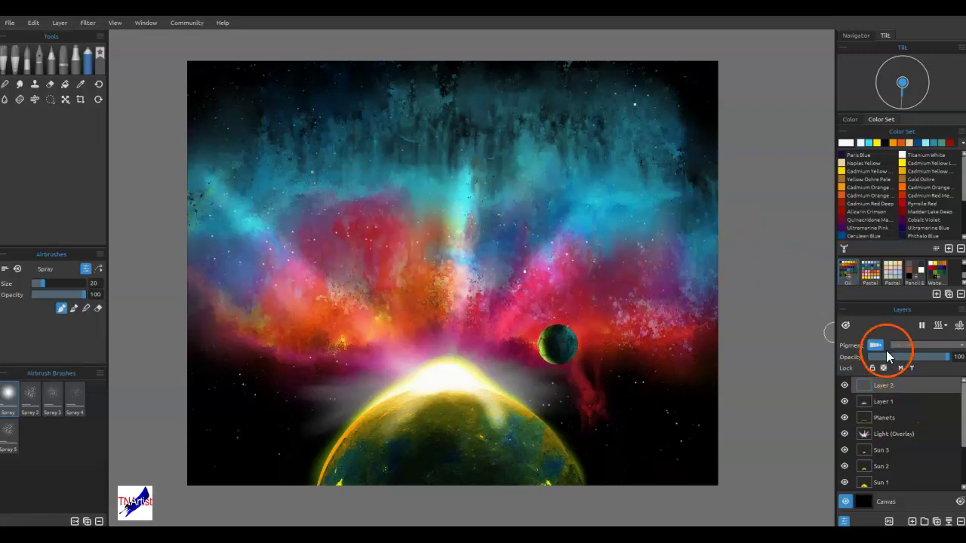
Add a layer between Layer 1 and Layer 2, and outline a polygonal selection widening from the small planet to the canvas's right edge
{"action": "left_click", "coordinate": [895, 398]}
{"action": "left_click", "coordinate": [912, 522]}
{"action": "left_click", "coordinate": [50, 100]}
{"action": "left_click", "coordinate": [29, 269]}
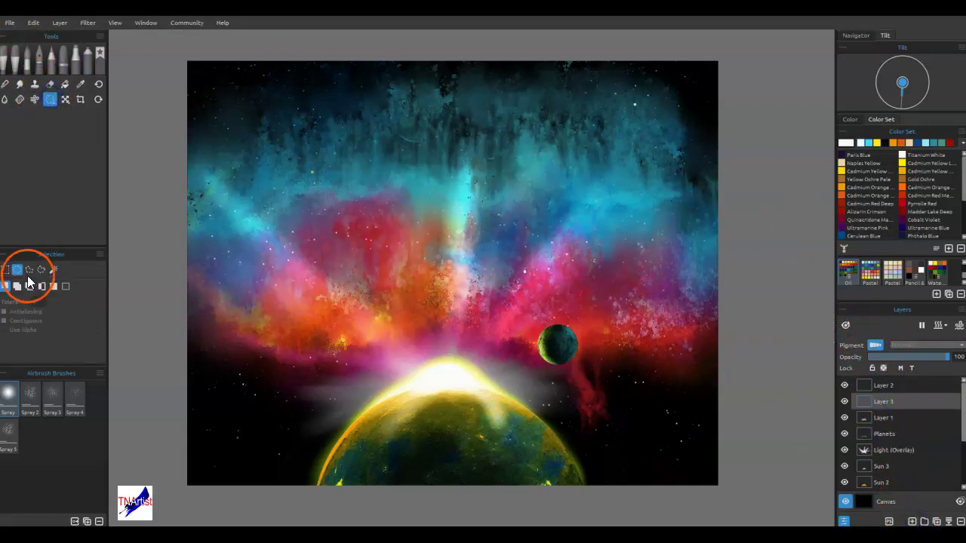
{"action": "left_click", "coordinate": [560, 315]}
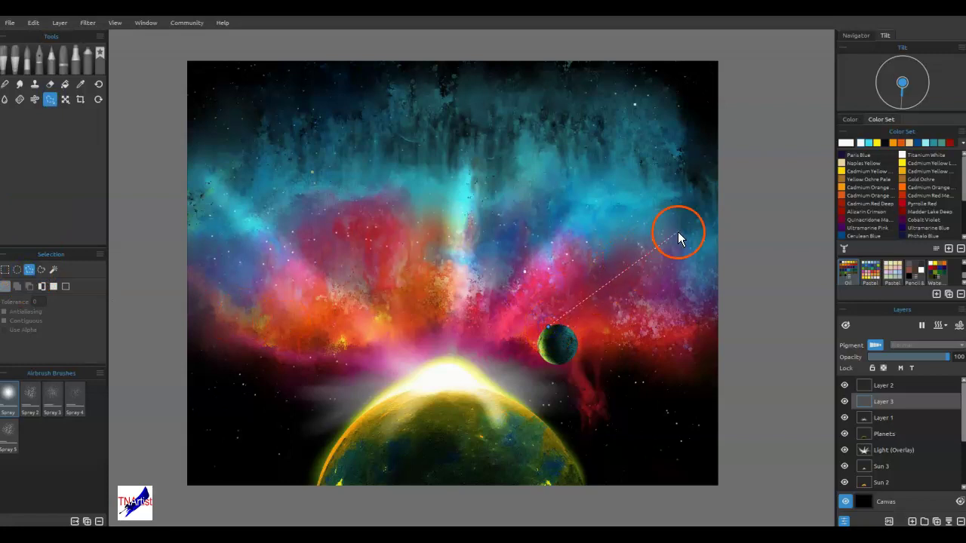
{"action": "left_click", "coordinate": [717, 198]}
{"action": "left_click", "coordinate": [775, 300]}
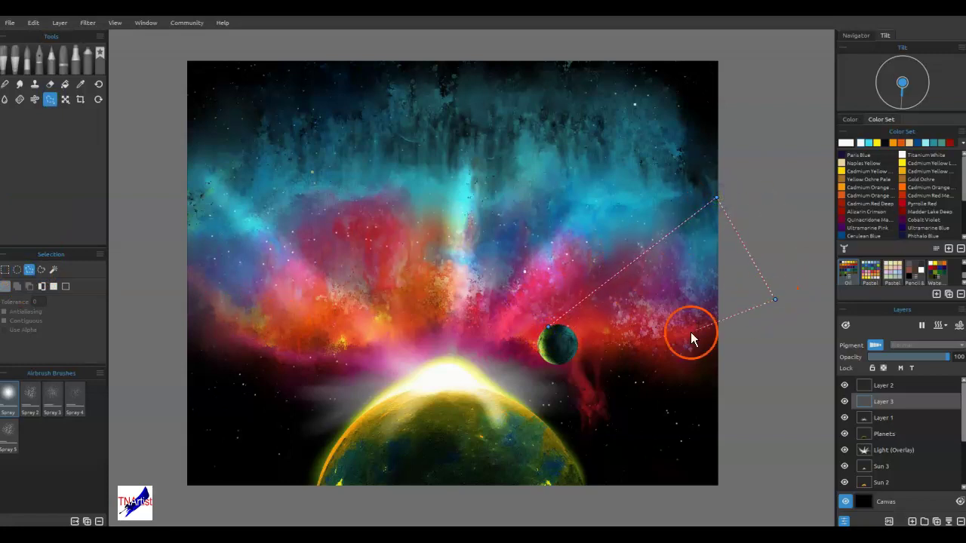
{"action": "double_click", "coordinate": [560, 366]}
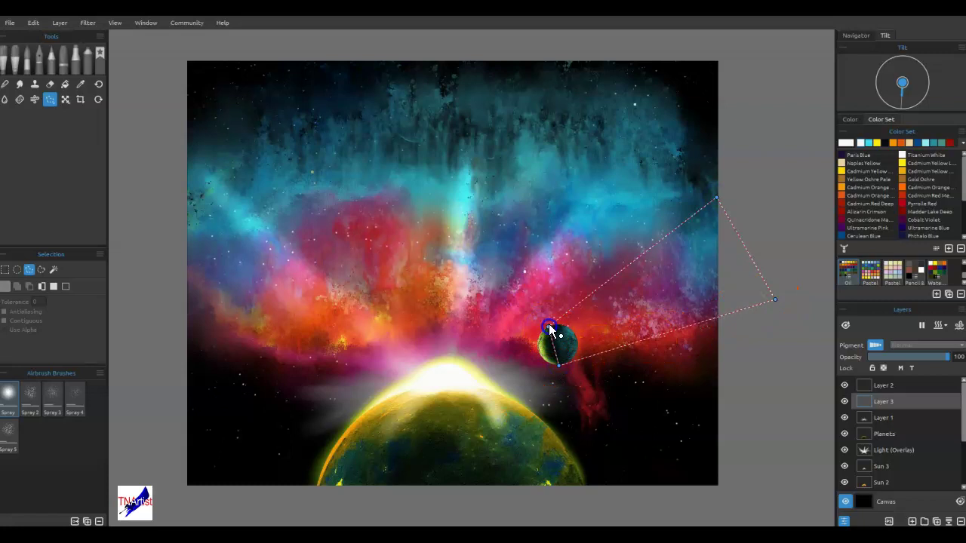
{"action": "double_click", "coordinate": [566, 335]}
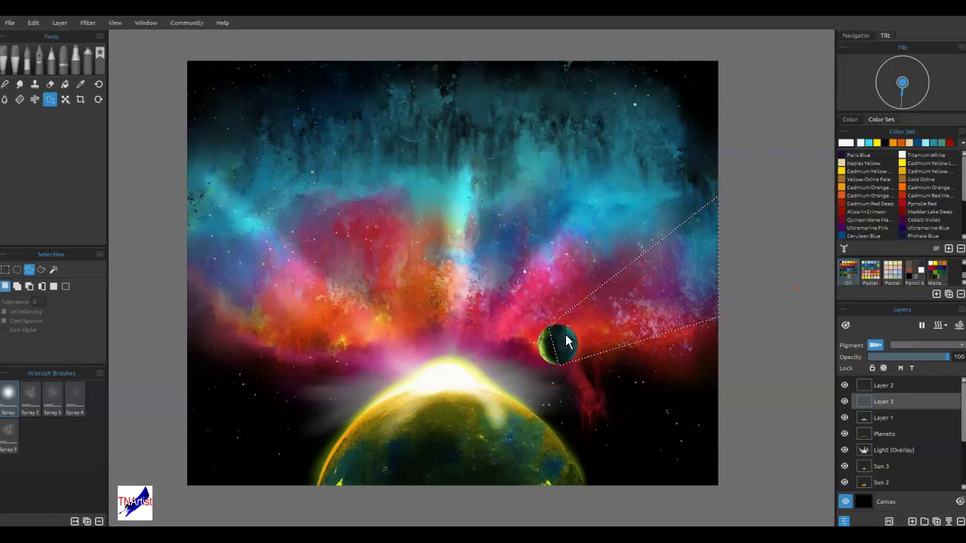
Airbrush a black shadow sampled from the canvas inside the selection with Spray at size 90, and deselect
{"action": "left_click", "coordinate": [87, 56]}
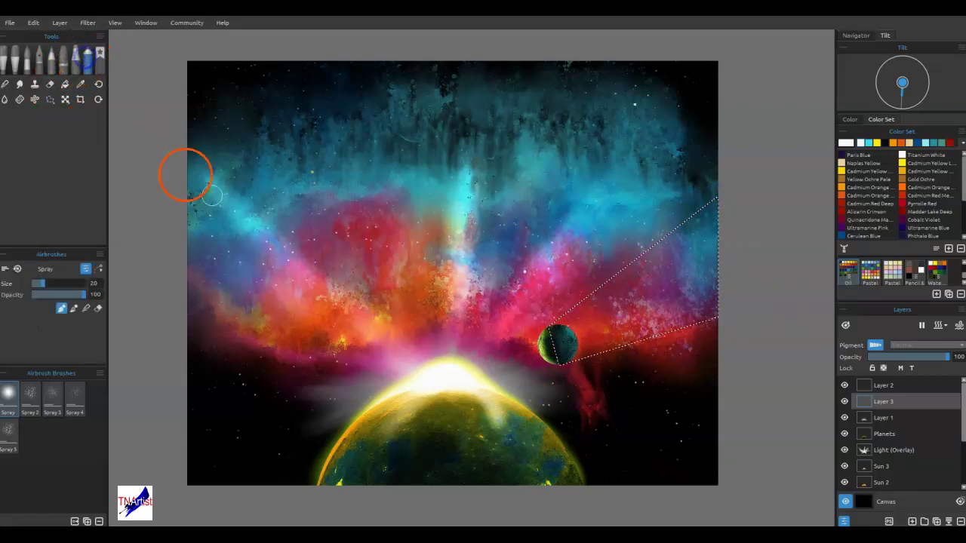
{"action": "key", "text": "i"}
{"action": "left_click", "coordinate": [632, 423]}
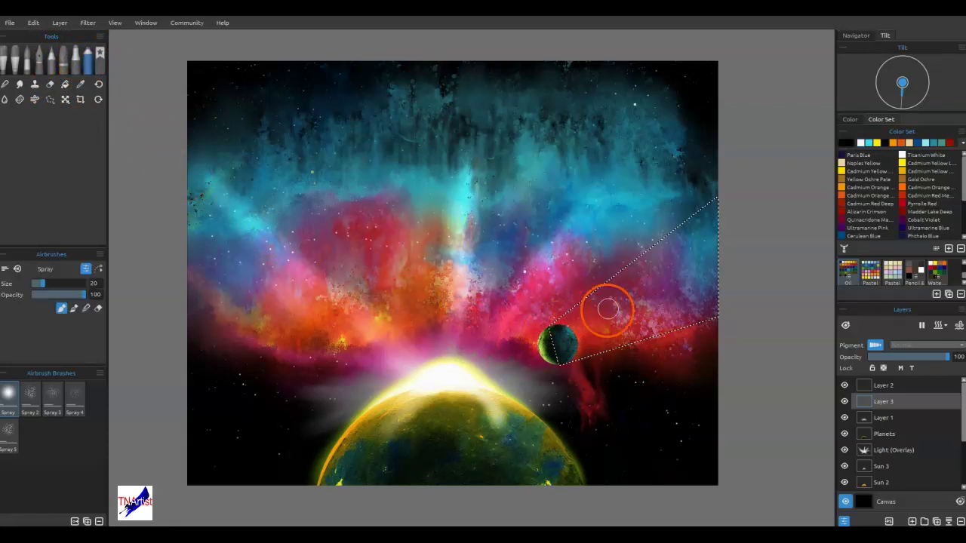
{"action": "key", "text": "]"}
{"action": "key", "text": "]"}
{"action": "key", "text": "]"}
{"action": "key", "text": "]"}
{"action": "key", "text": "]"}
{"action": "key", "text": "]"}
{"action": "key", "text": "]"}
{"action": "key", "text": "]"}
{"action": "key", "text": "["}
{"action": "left_click_drag", "start_coordinate": [565, 345], "coordinate": [693, 265]}
{"action": "left_click_drag", "start_coordinate": [549, 360], "coordinate": [667, 282]}
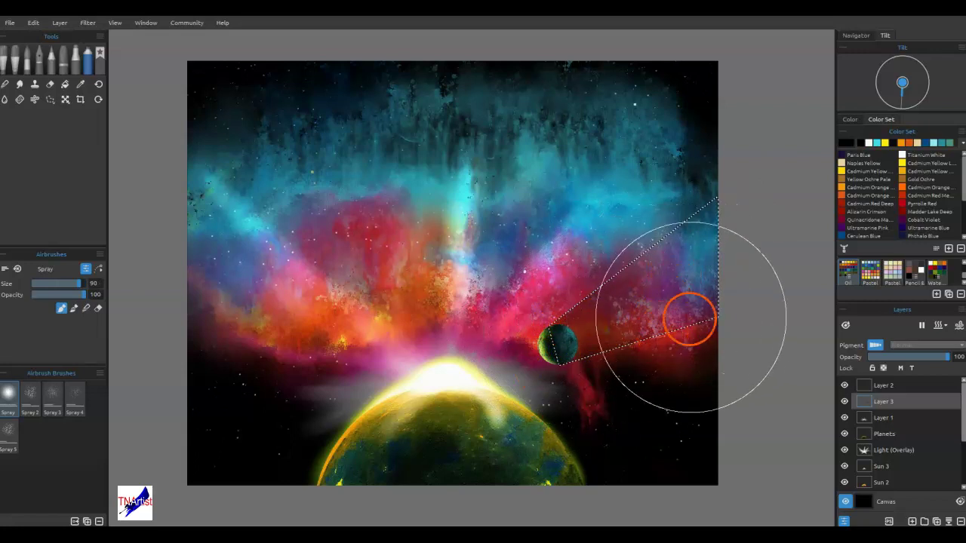
{"action": "mouse_move", "coordinate": [700, 312]}
{"action": "left_mouse_down"}
{"action": "mouse_move", "coordinate": [724, 313]}
{"action": "mouse_move", "coordinate": [768, 287]}
{"action": "left_mouse_up"}
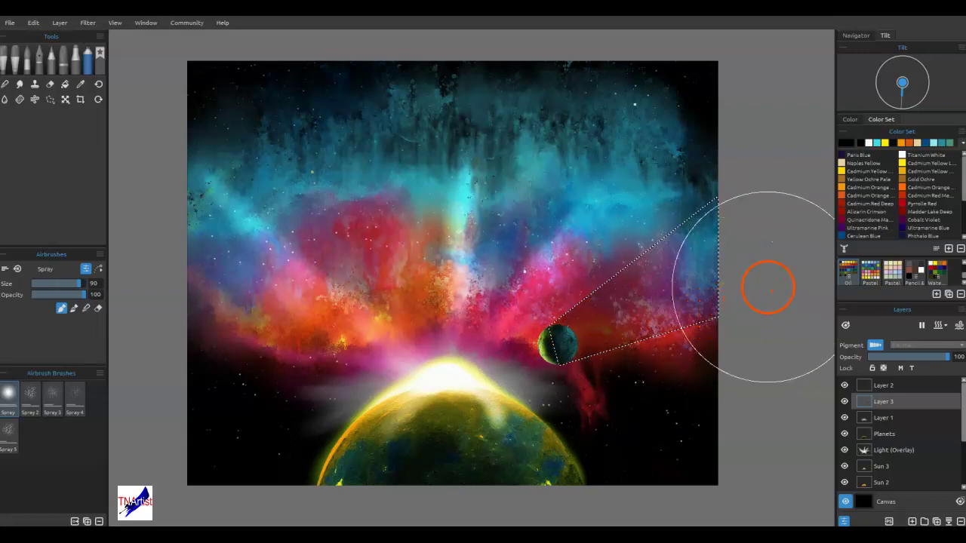
{"action": "key", "text": "ctrl+d"}
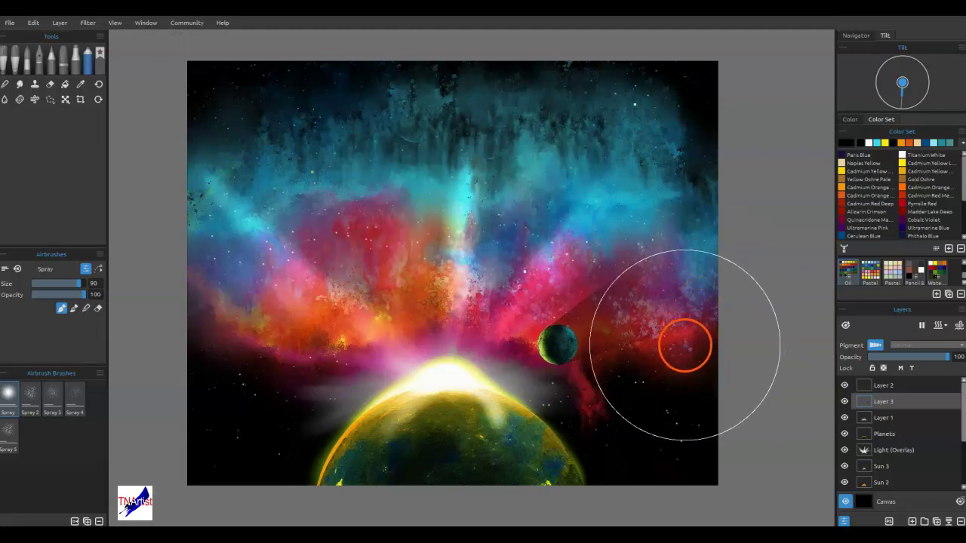
Try to blend the small planet's shadow with the Soft blender at size 70
{"action": "key", "text": "bracketleft"}
{"action": "key", "text": "bracketleft"}
{"action": "key", "text": "bracketleft"}
{"action": "key", "text": "bracketleft"}
{"action": "key", "text": "bracketleft"}
{"action": "key", "text": "bracketleft"}
{"action": "key", "text": "bracketleft"}
{"action": "key", "text": "b"}
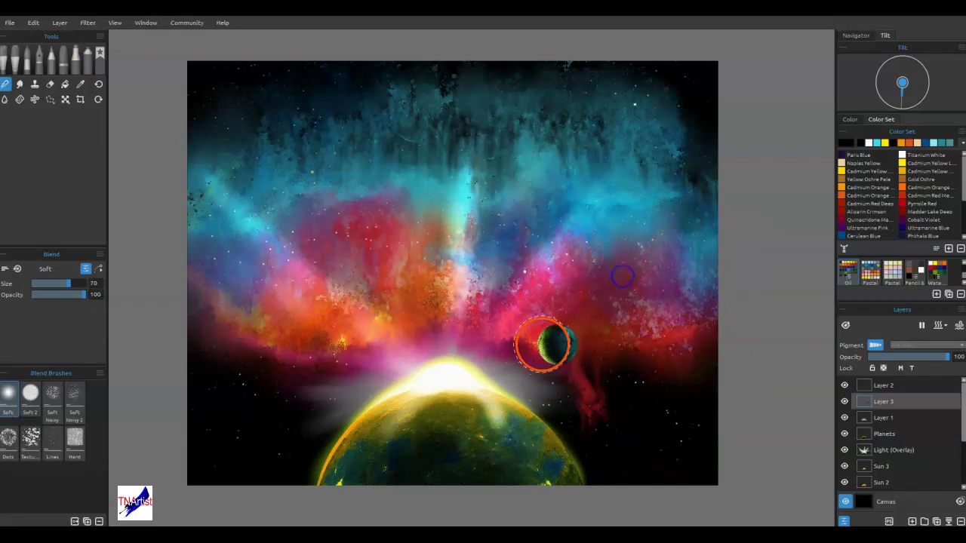
{"action": "key", "text": "ctrl+z"}
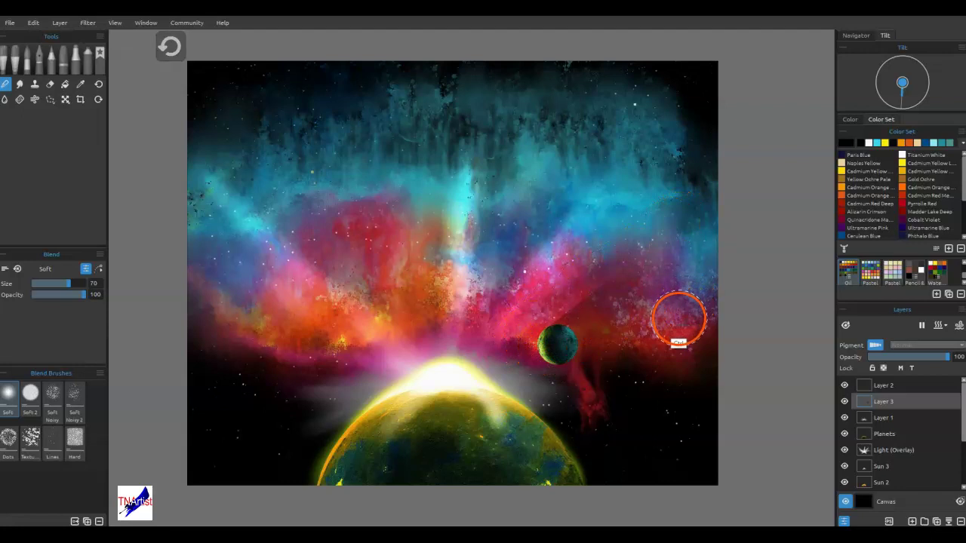
Soften the upper and lower edges of the small planet's shadow with the Soft blender at size 20
{"action": "key", "text": "bracketleft"}
{"action": "key", "text": "bracketleft"}
{"action": "key", "text": "bracketleft"}
{"action": "key", "text": "bracketleft"}
{"action": "key", "text": "bracketleft"}
{"action": "mouse_move", "coordinate": [607, 347]}
{"action": "left_mouse_down"}
{"action": "mouse_move", "coordinate": [580, 354]}
{"action": "mouse_move", "coordinate": [655, 335]}
{"action": "left_mouse_up"}
{"action": "left_click_drag", "start_coordinate": [574, 362], "coordinate": [722, 314]}
{"action": "left_click_drag", "start_coordinate": [547, 331], "coordinate": [635, 262]}
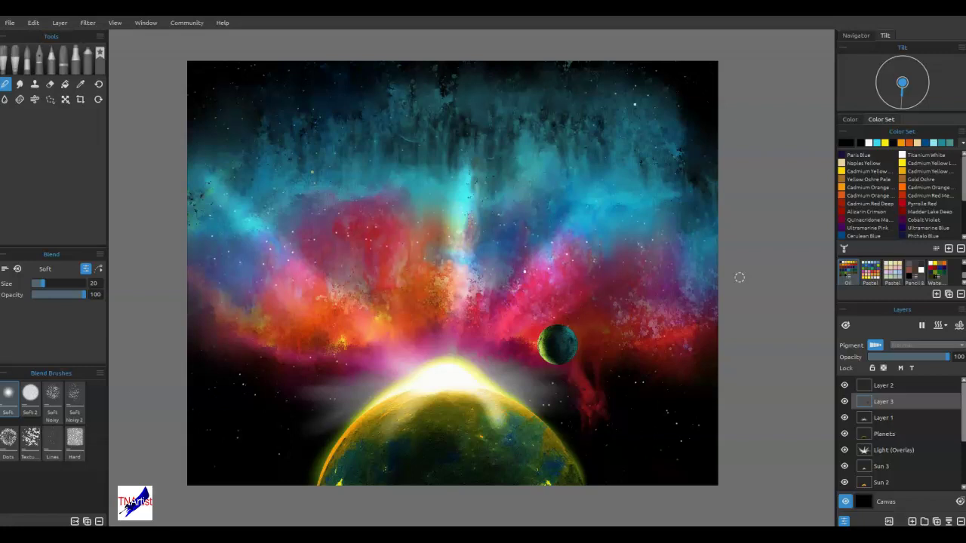
{"action": "left_click", "coordinate": [511, 277]}
{"action": "left_click", "coordinate": [429, 244]}
{"action": "left_click", "coordinate": [548, 206]}
{"action": "left_click", "coordinate": [558, 256]}
{"action": "left_click", "coordinate": [572, 231]}
{"action": "left_click", "coordinate": [622, 355]}
{"action": "left_click", "coordinate": [561, 372]}
{"action": "mouse_move", "coordinate": [565, 365]}
{"action": "left_mouse_down"}
{"action": "mouse_move", "coordinate": [555, 316]}
{"action": "mouse_move", "coordinate": [489, 361]}
{"action": "mouse_move", "coordinate": [654, 326]}
{"action": "mouse_move", "coordinate": [513, 375]}
{"action": "mouse_move", "coordinate": [618, 299]}
{"action": "left_mouse_up"}
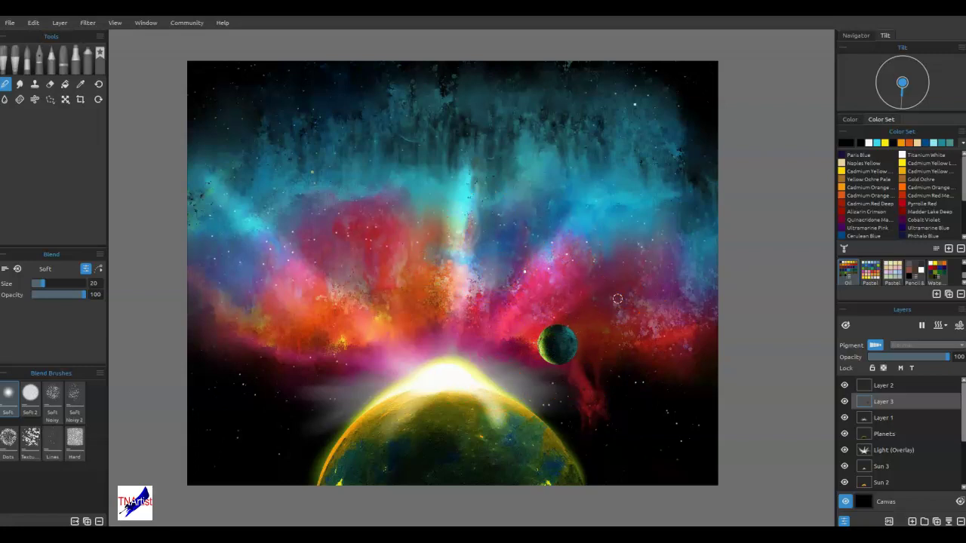